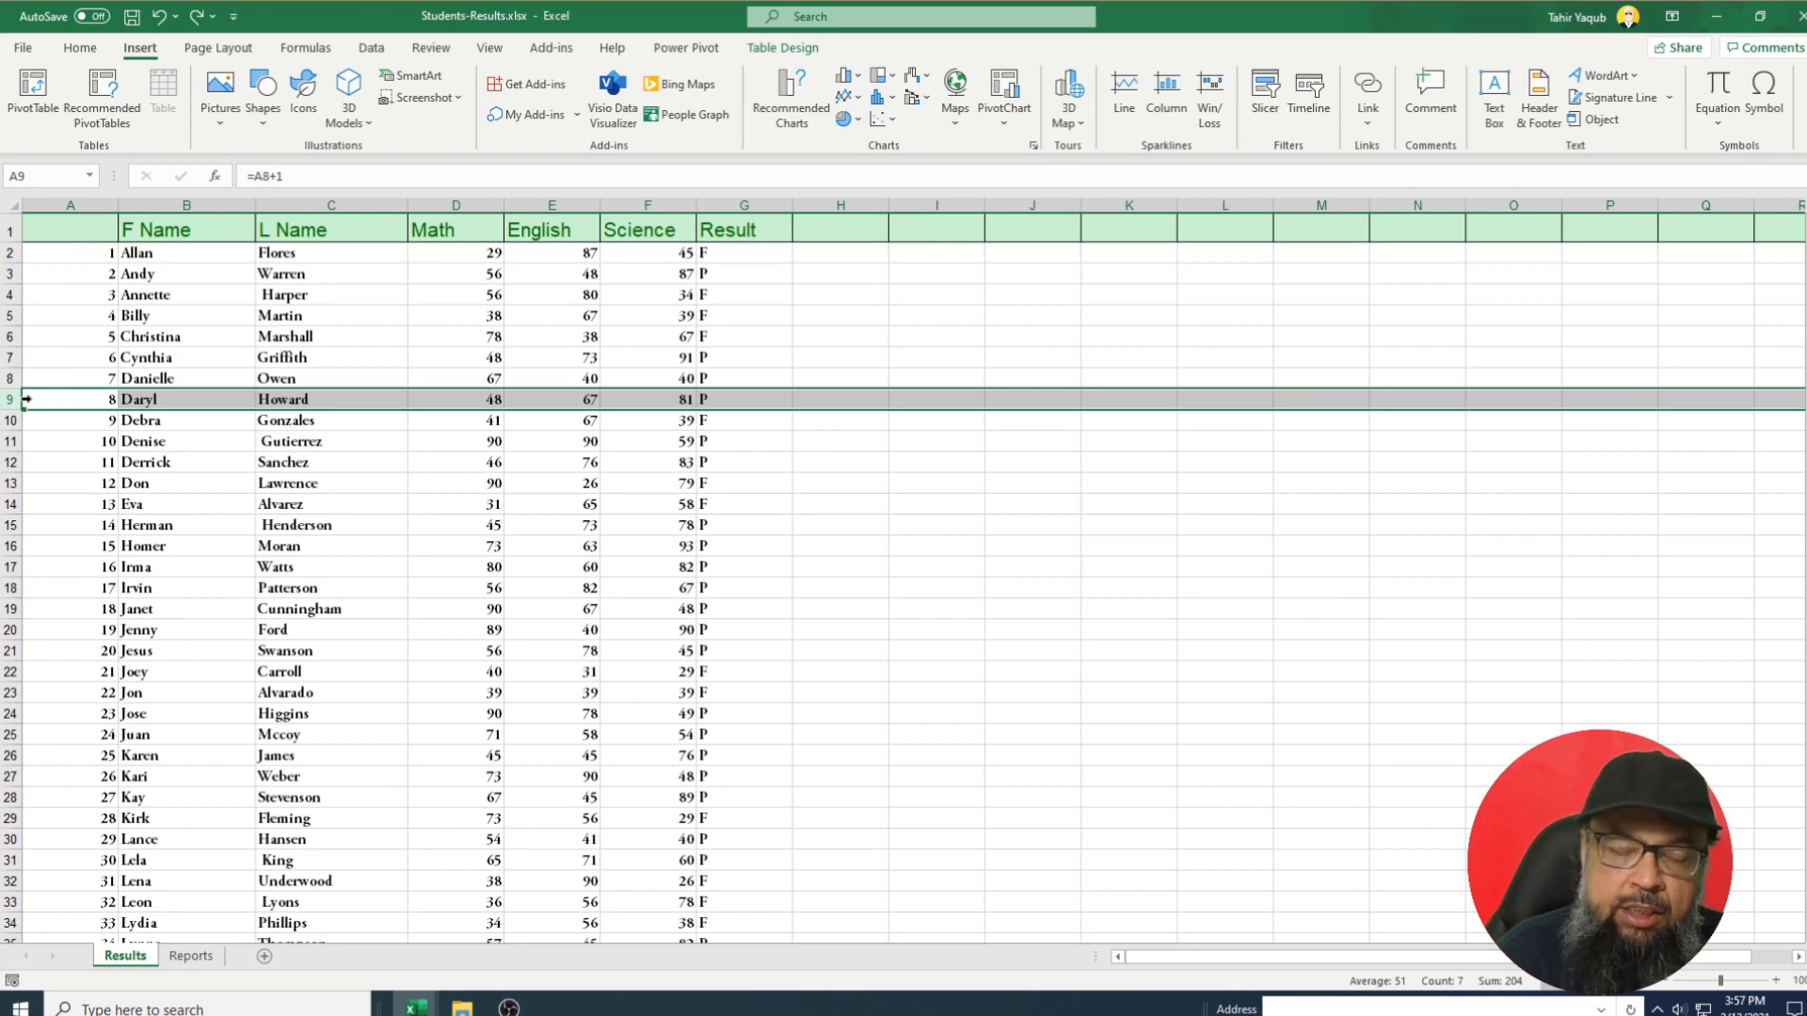
{"action": "right_click", "coordinate": [26, 399]}
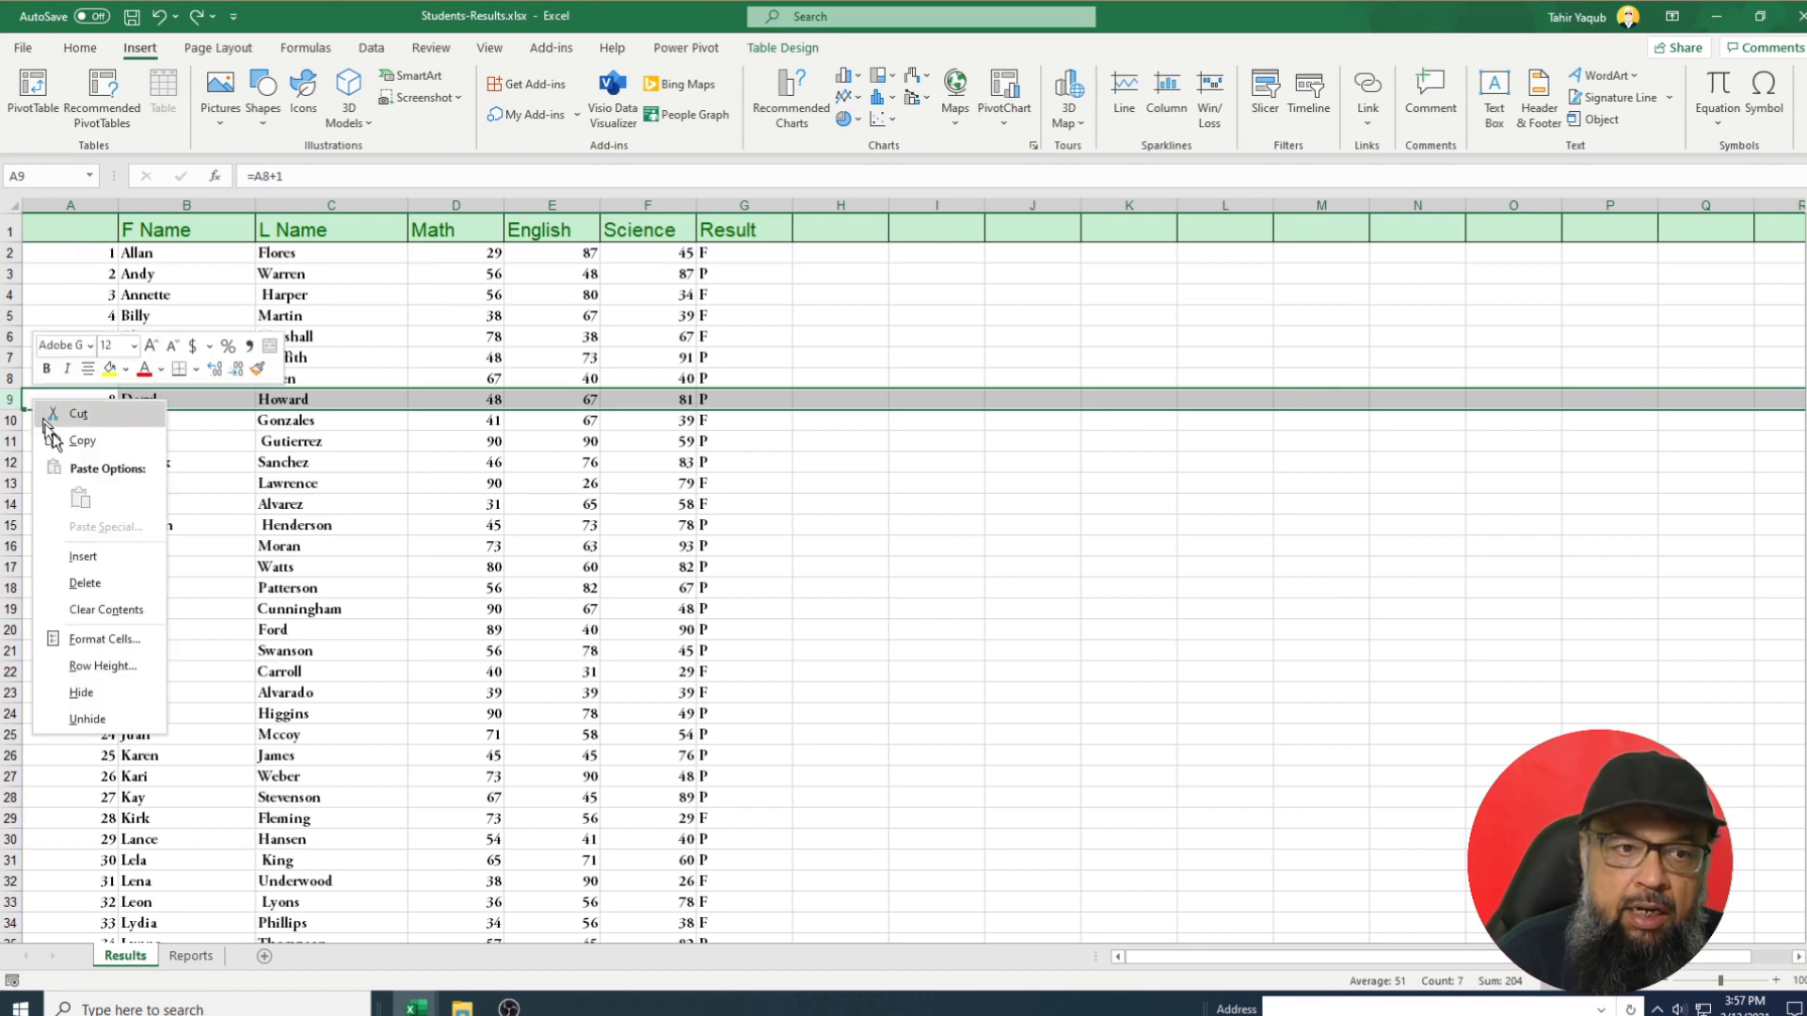
{"action": "left_click", "coordinate": [85, 557]}
{"action": "left_click", "coordinate": [269, 509]}
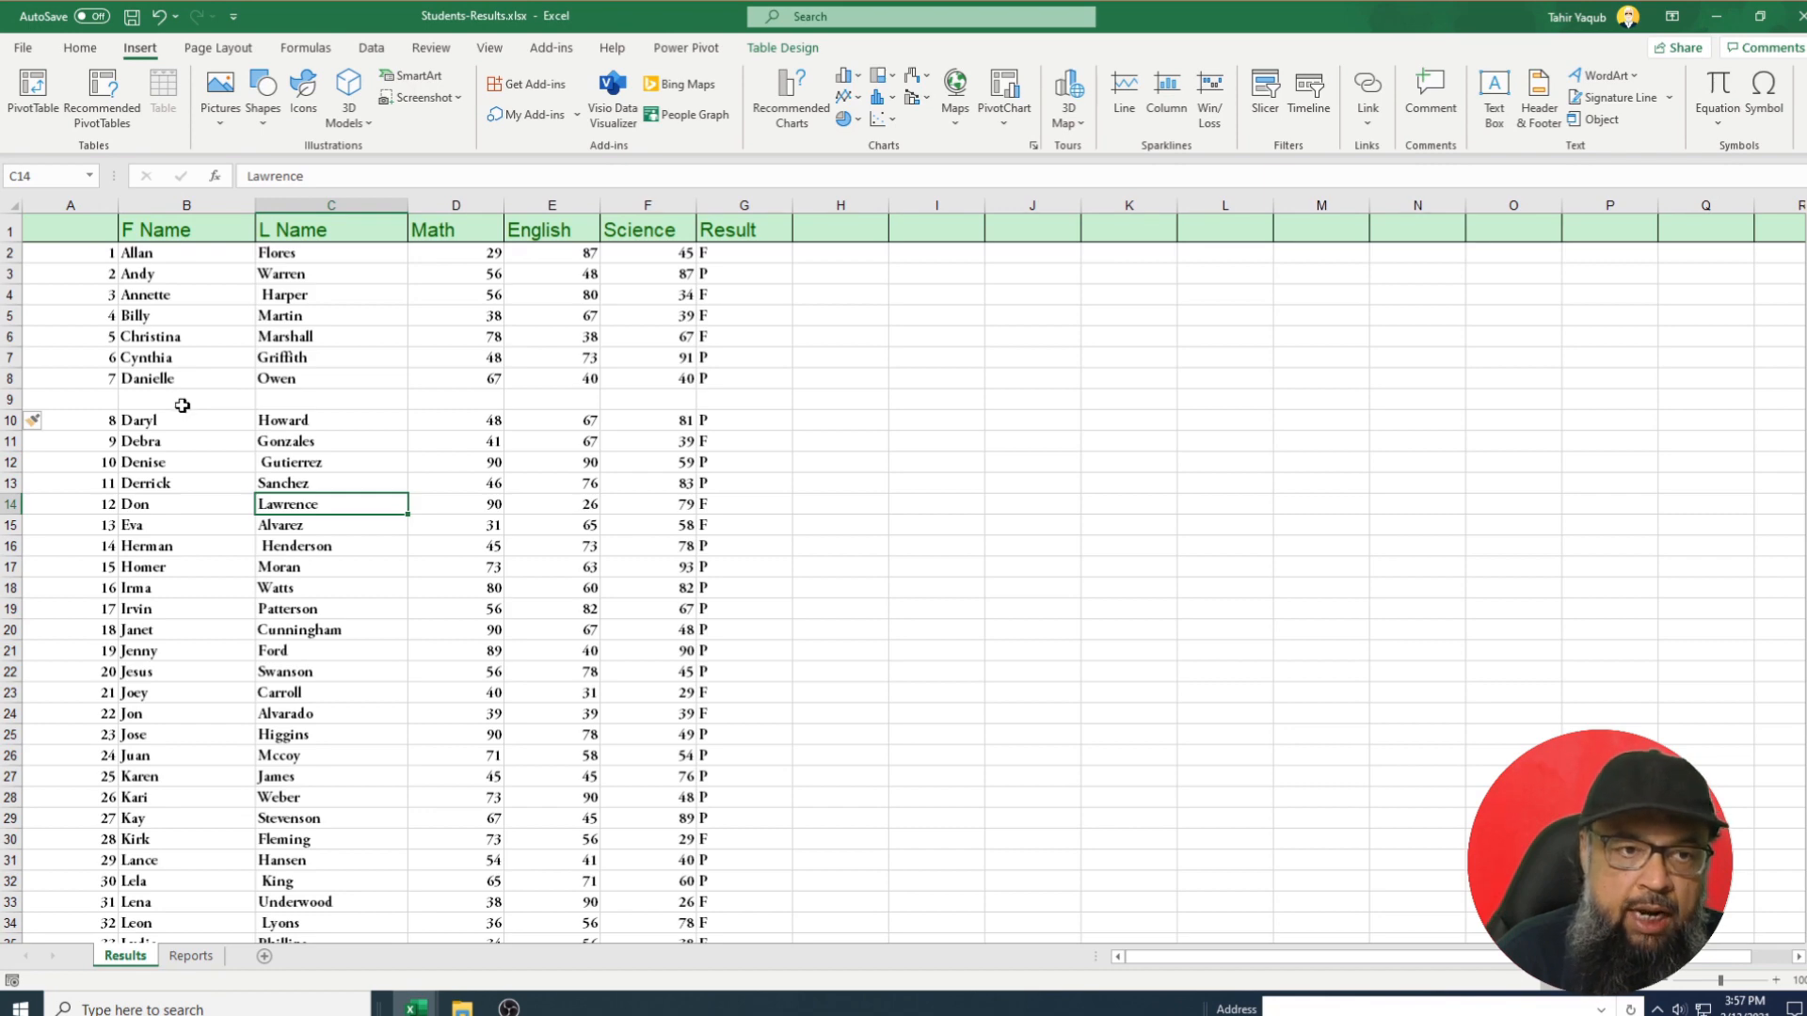
{"action": "left_click", "coordinate": [59, 395]}
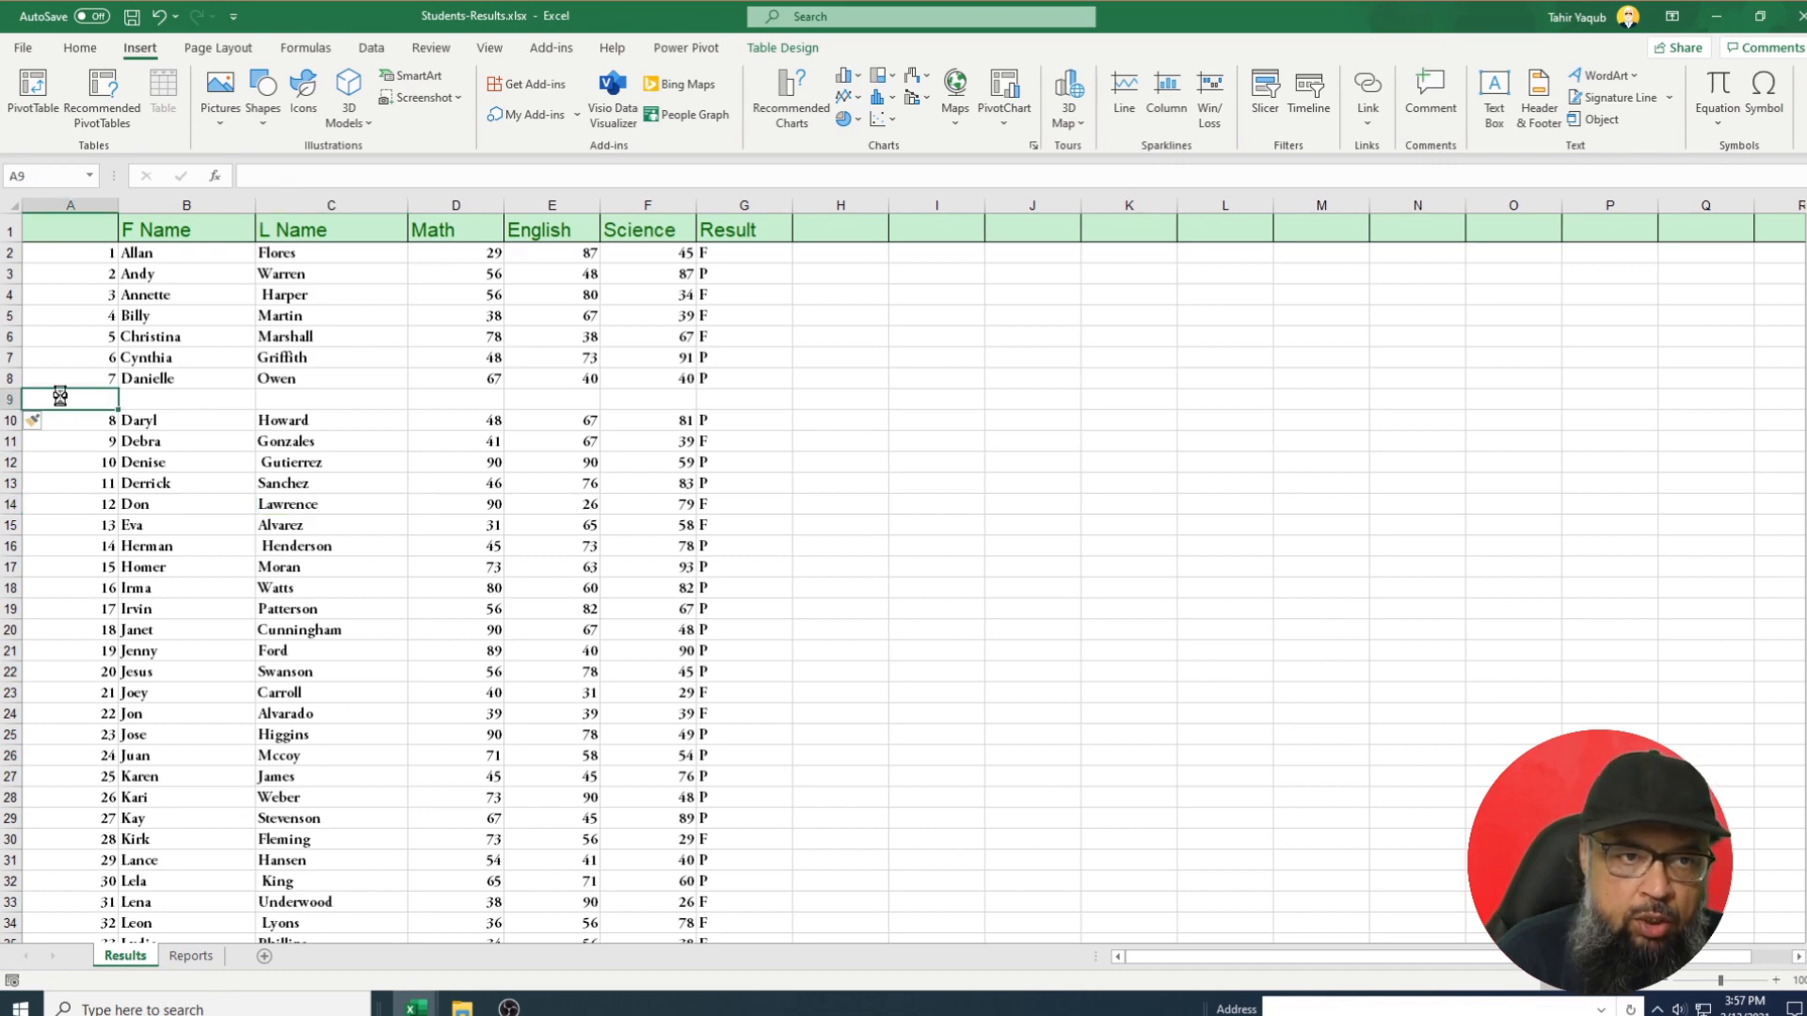
{"action": "key", "text": "ctrl+z"}
{"action": "left_click", "coordinate": [124, 455]}
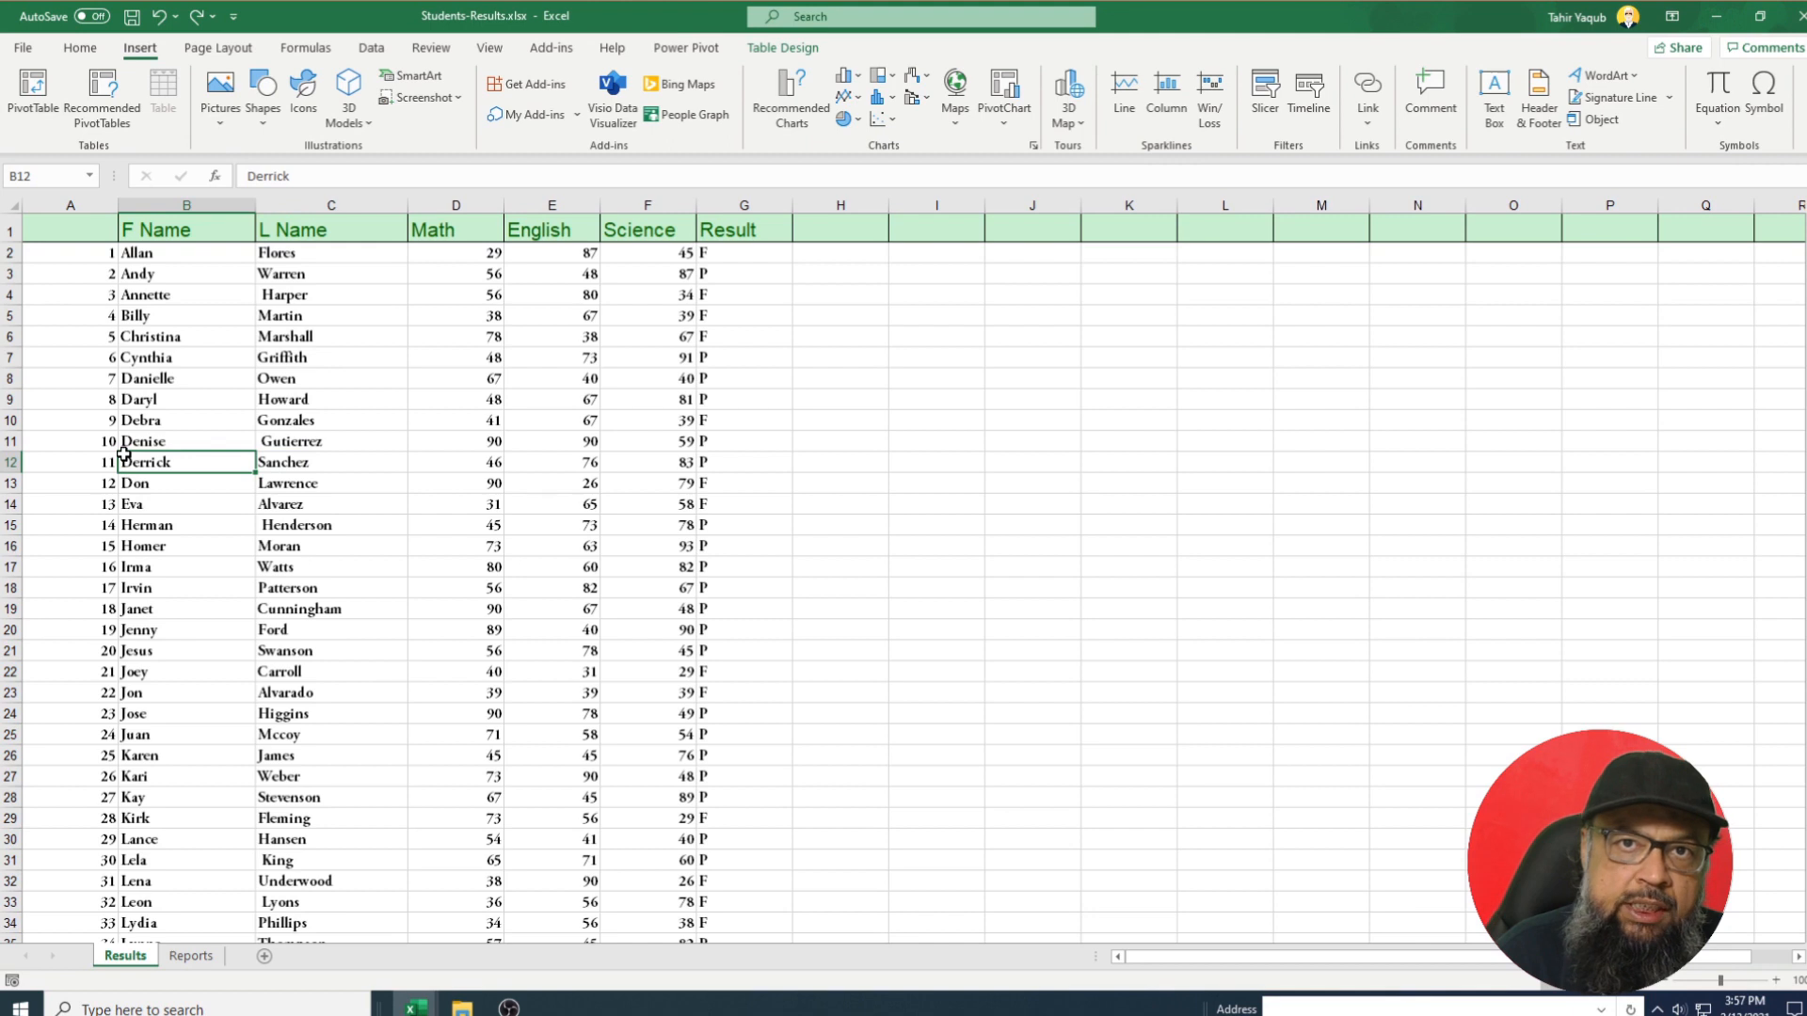
{"action": "left_click_drag", "start_coordinate": [10, 399], "coordinate": [9, 420]}
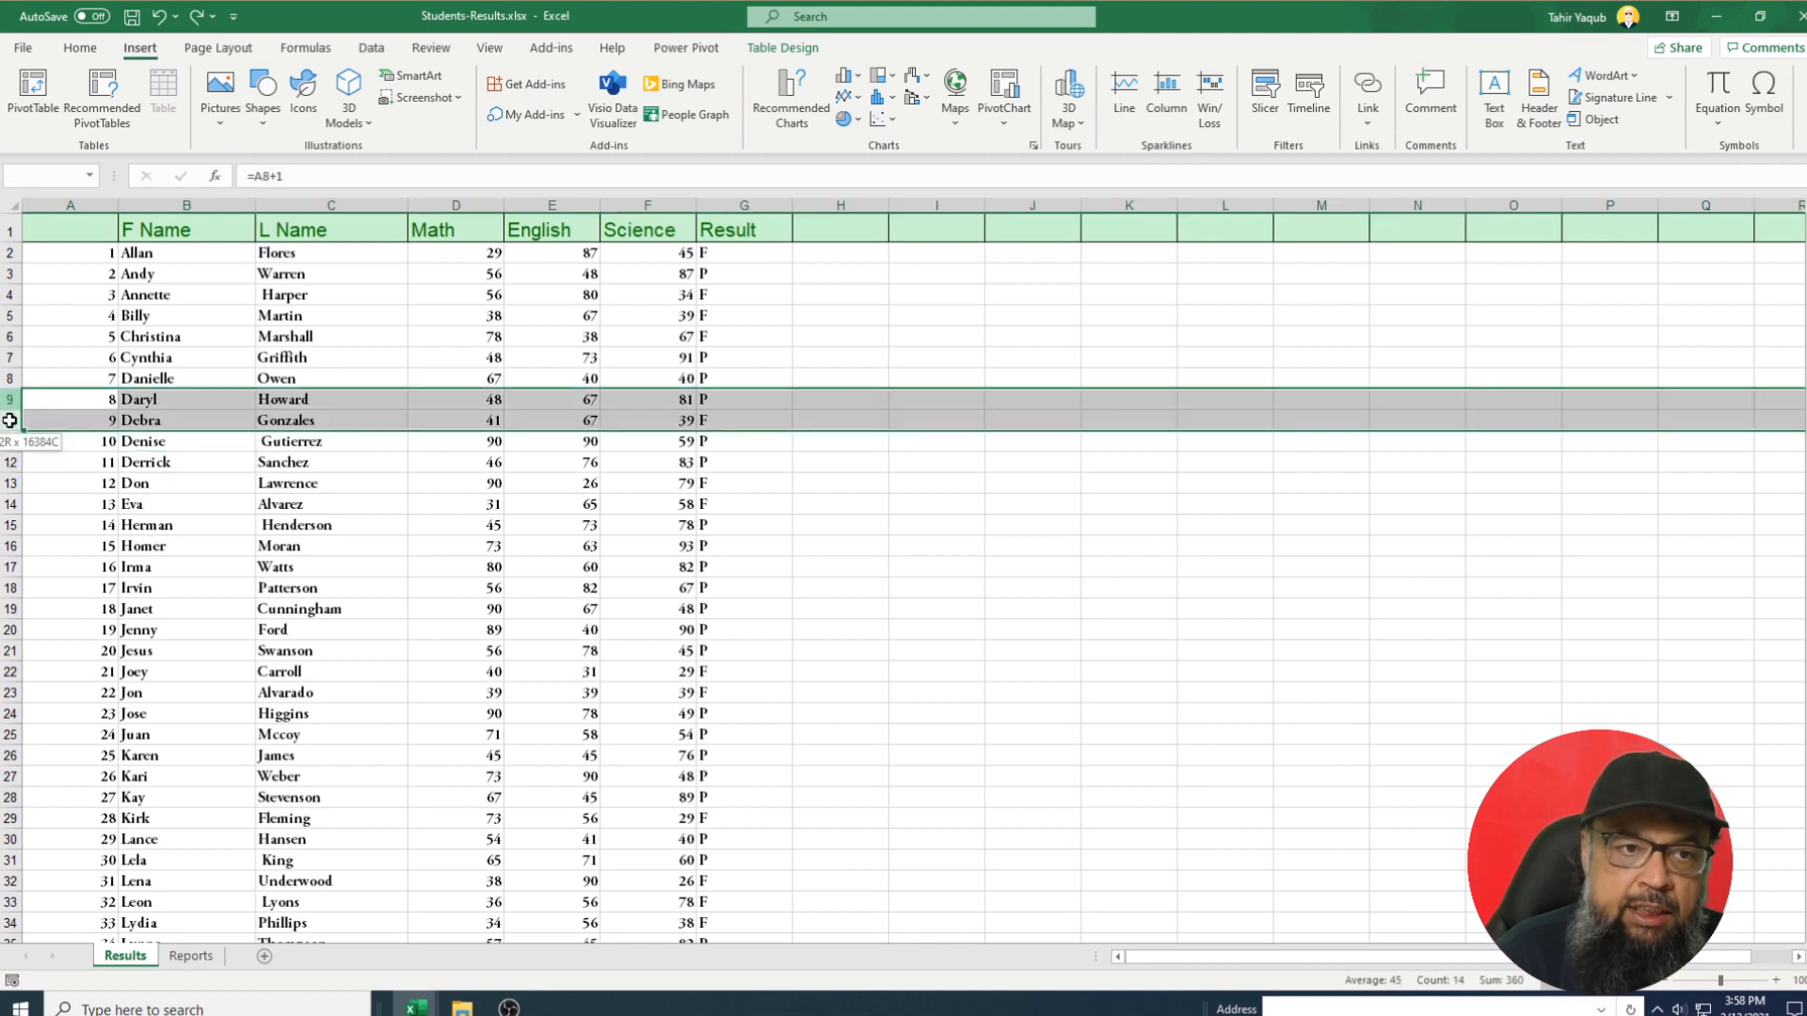
{"action": "right_click", "coordinate": [15, 407]}
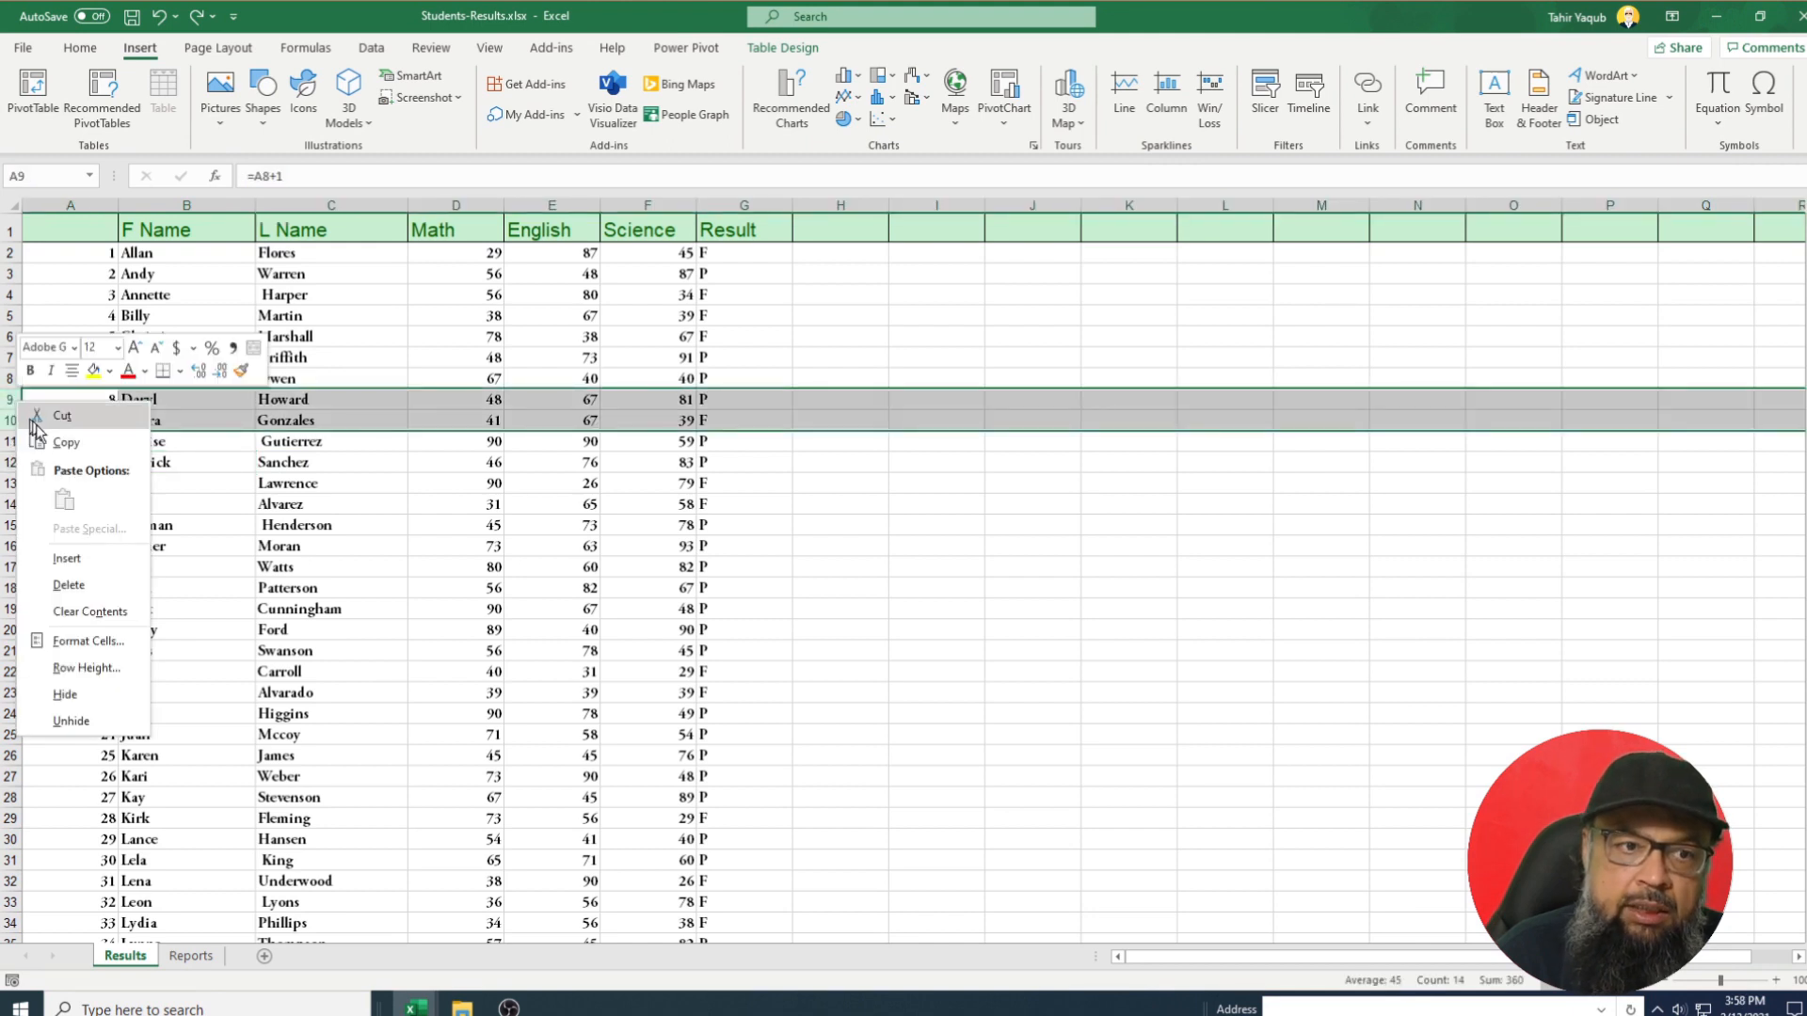
{"action": "left_click", "coordinate": [66, 559]}
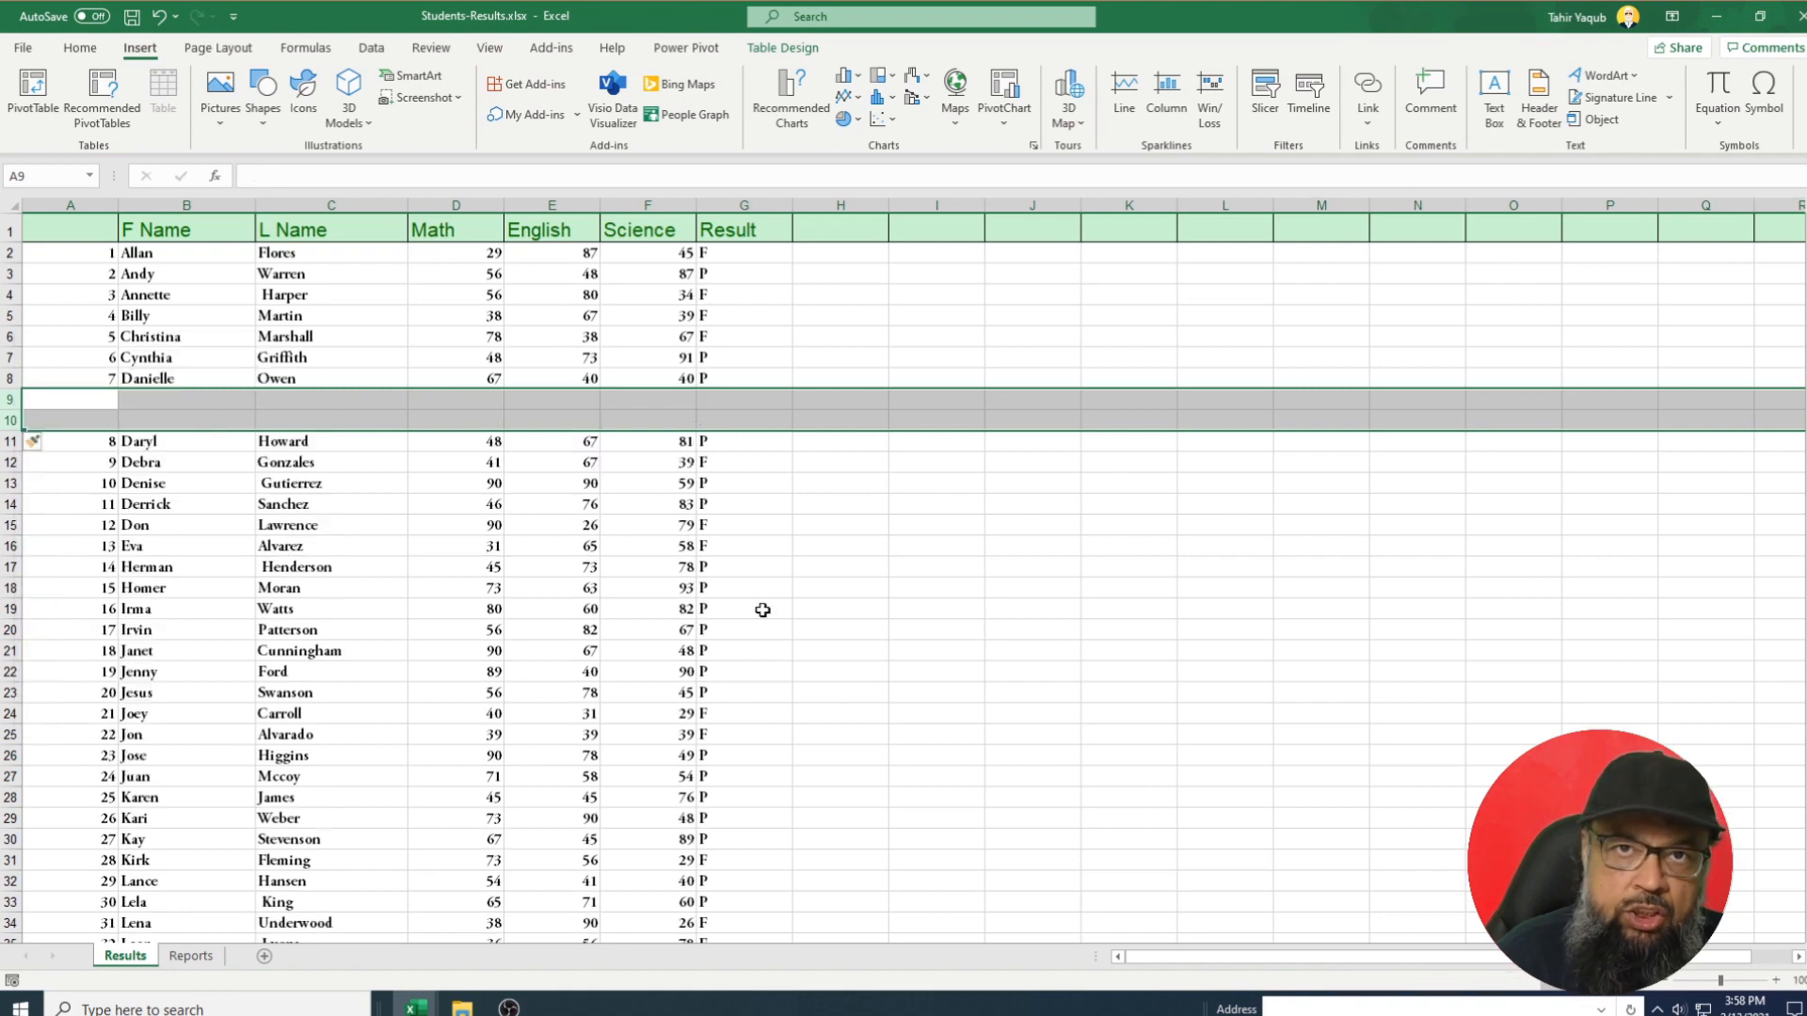
{"action": "key", "text": "ctrl+z"}
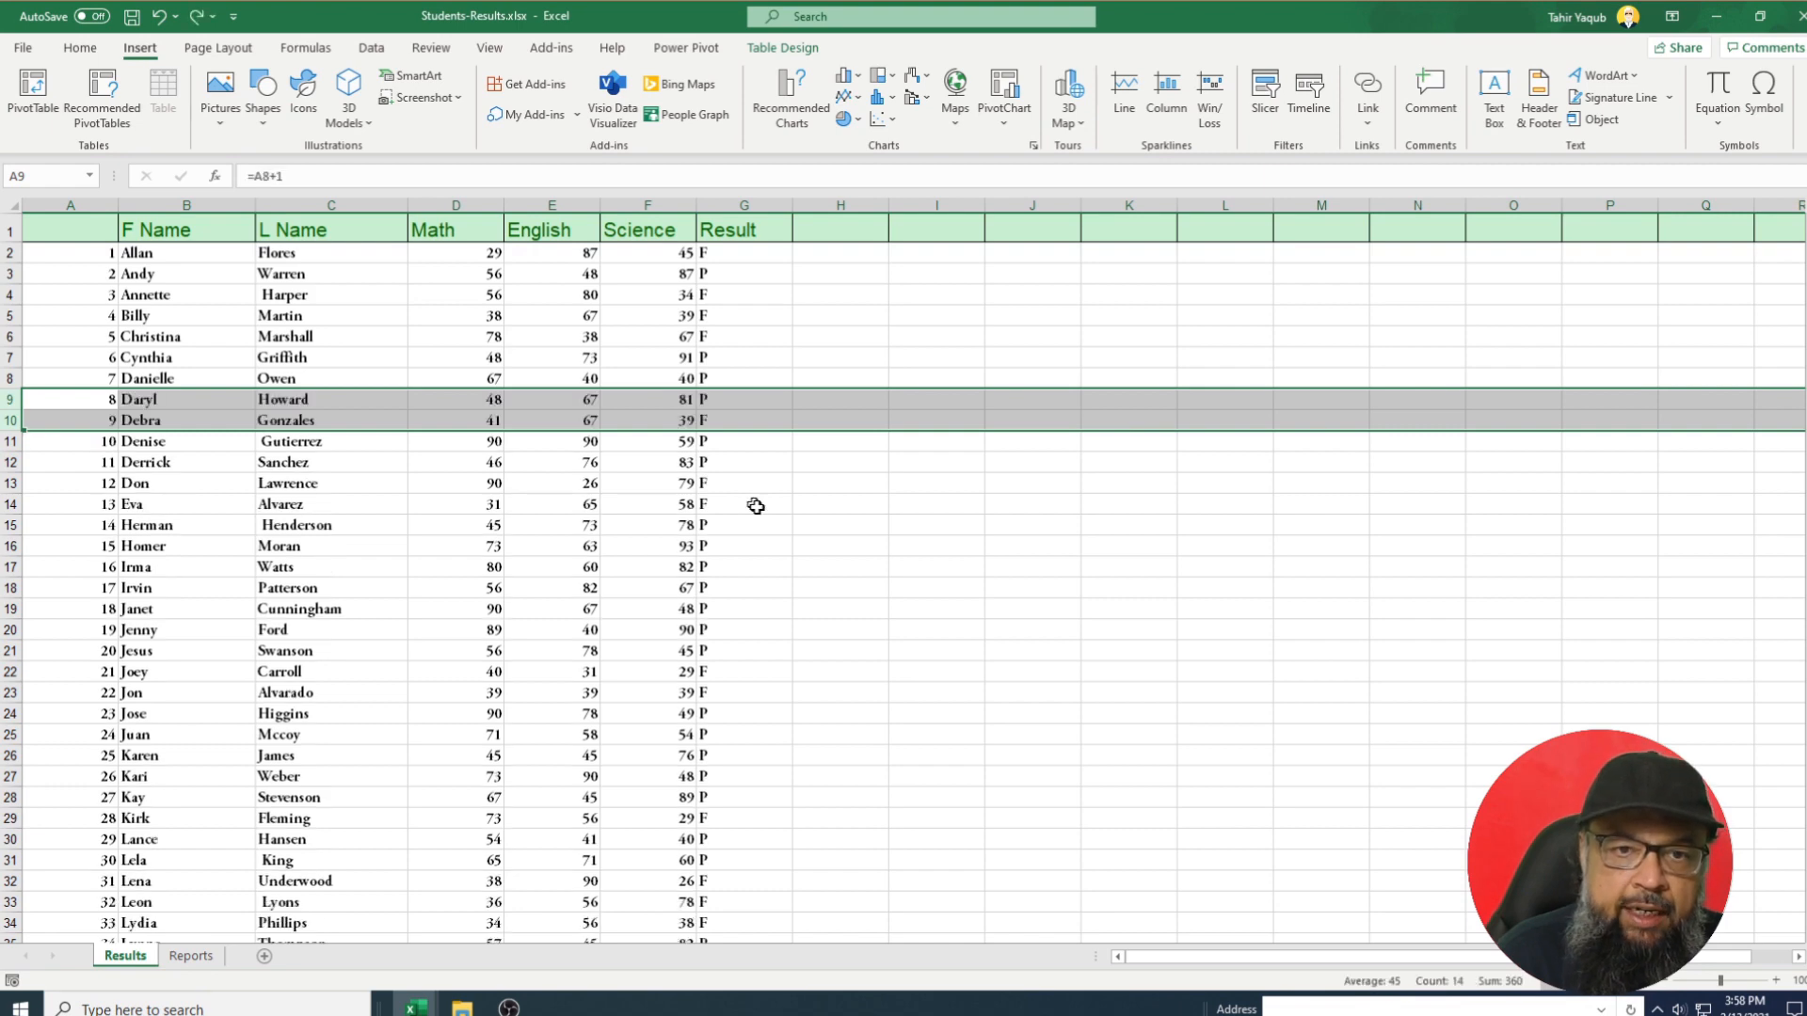
{"action": "left_click", "coordinate": [756, 506]}
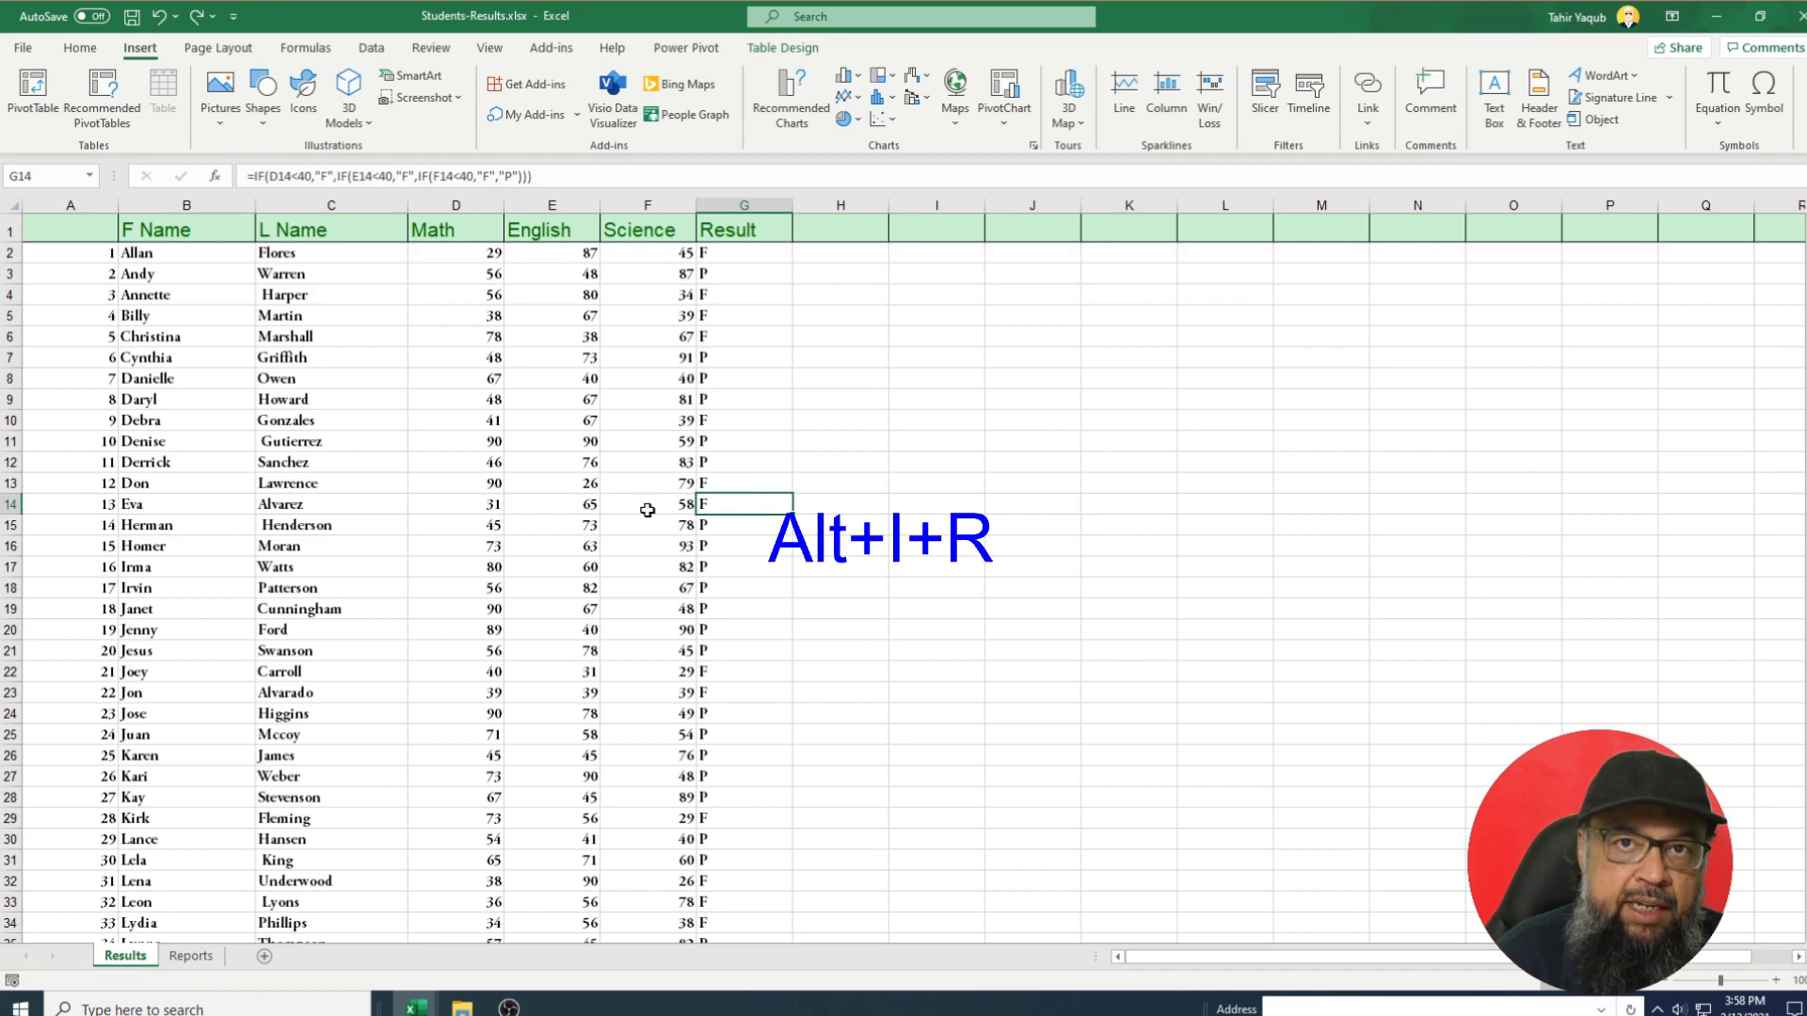
{"action": "left_click", "coordinate": [164, 401]}
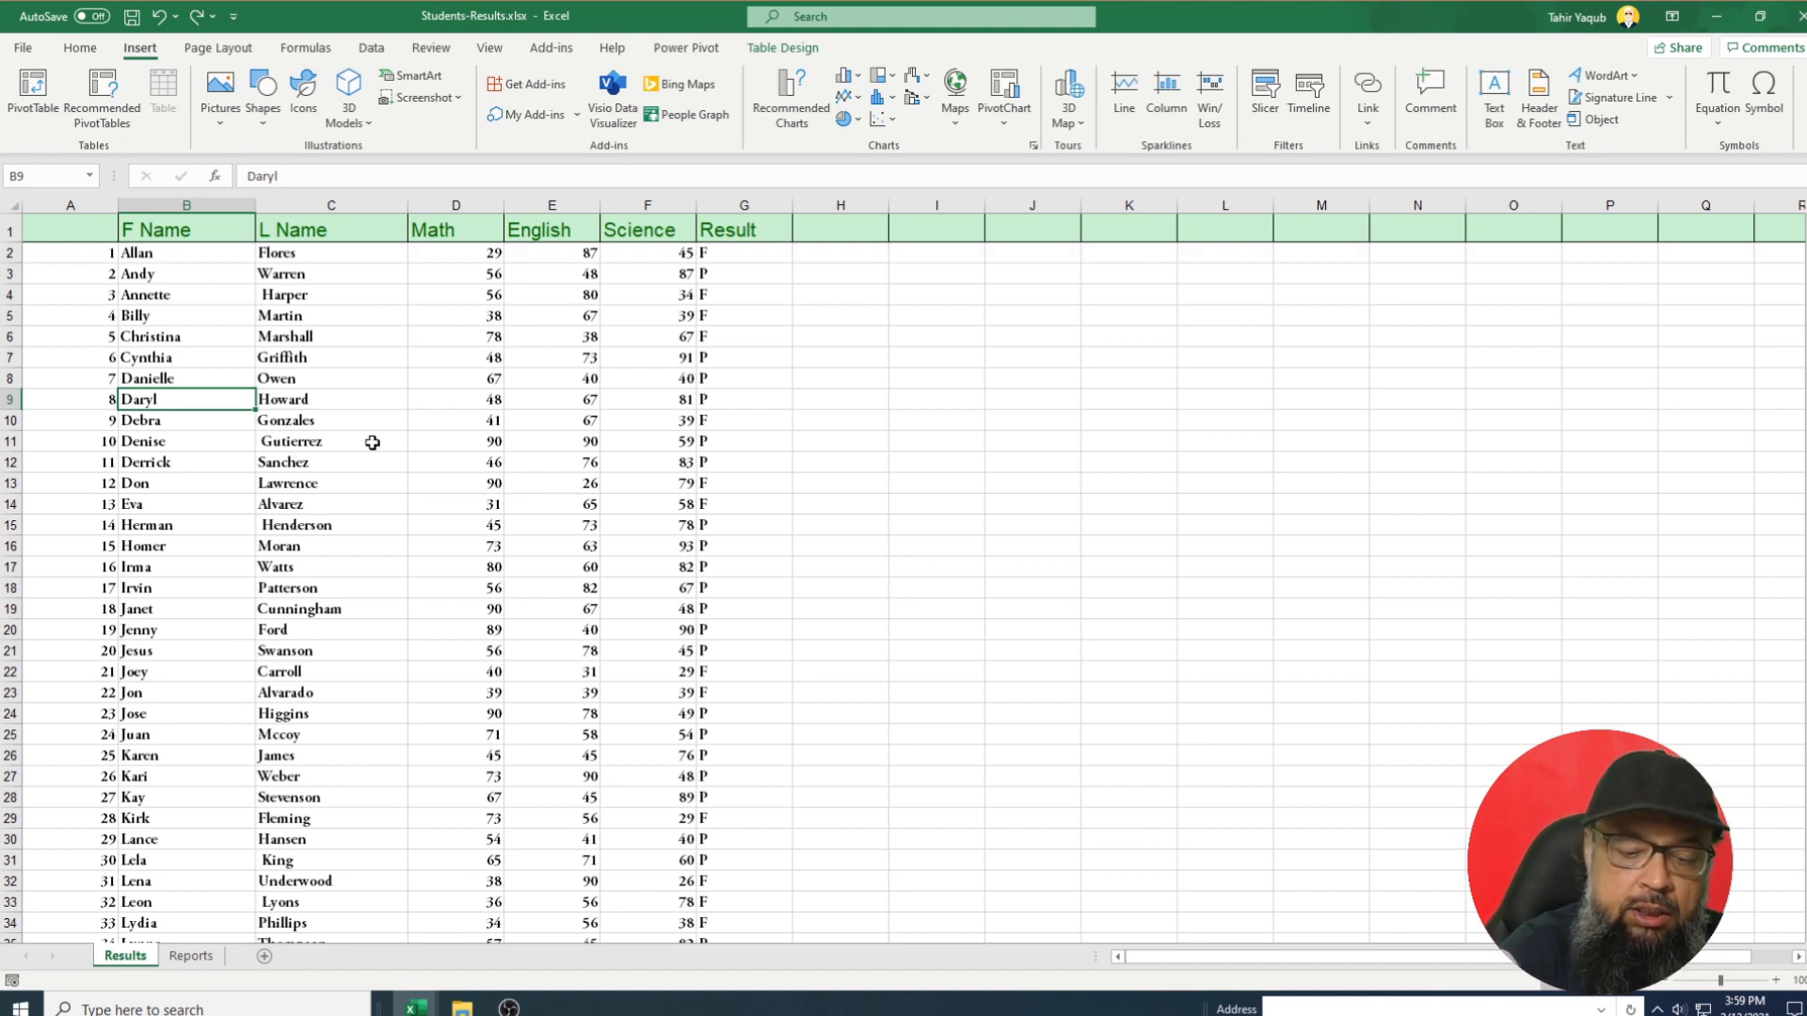
{"action": "key", "text": "alt+i"}
{"action": "key", "text": "r"}
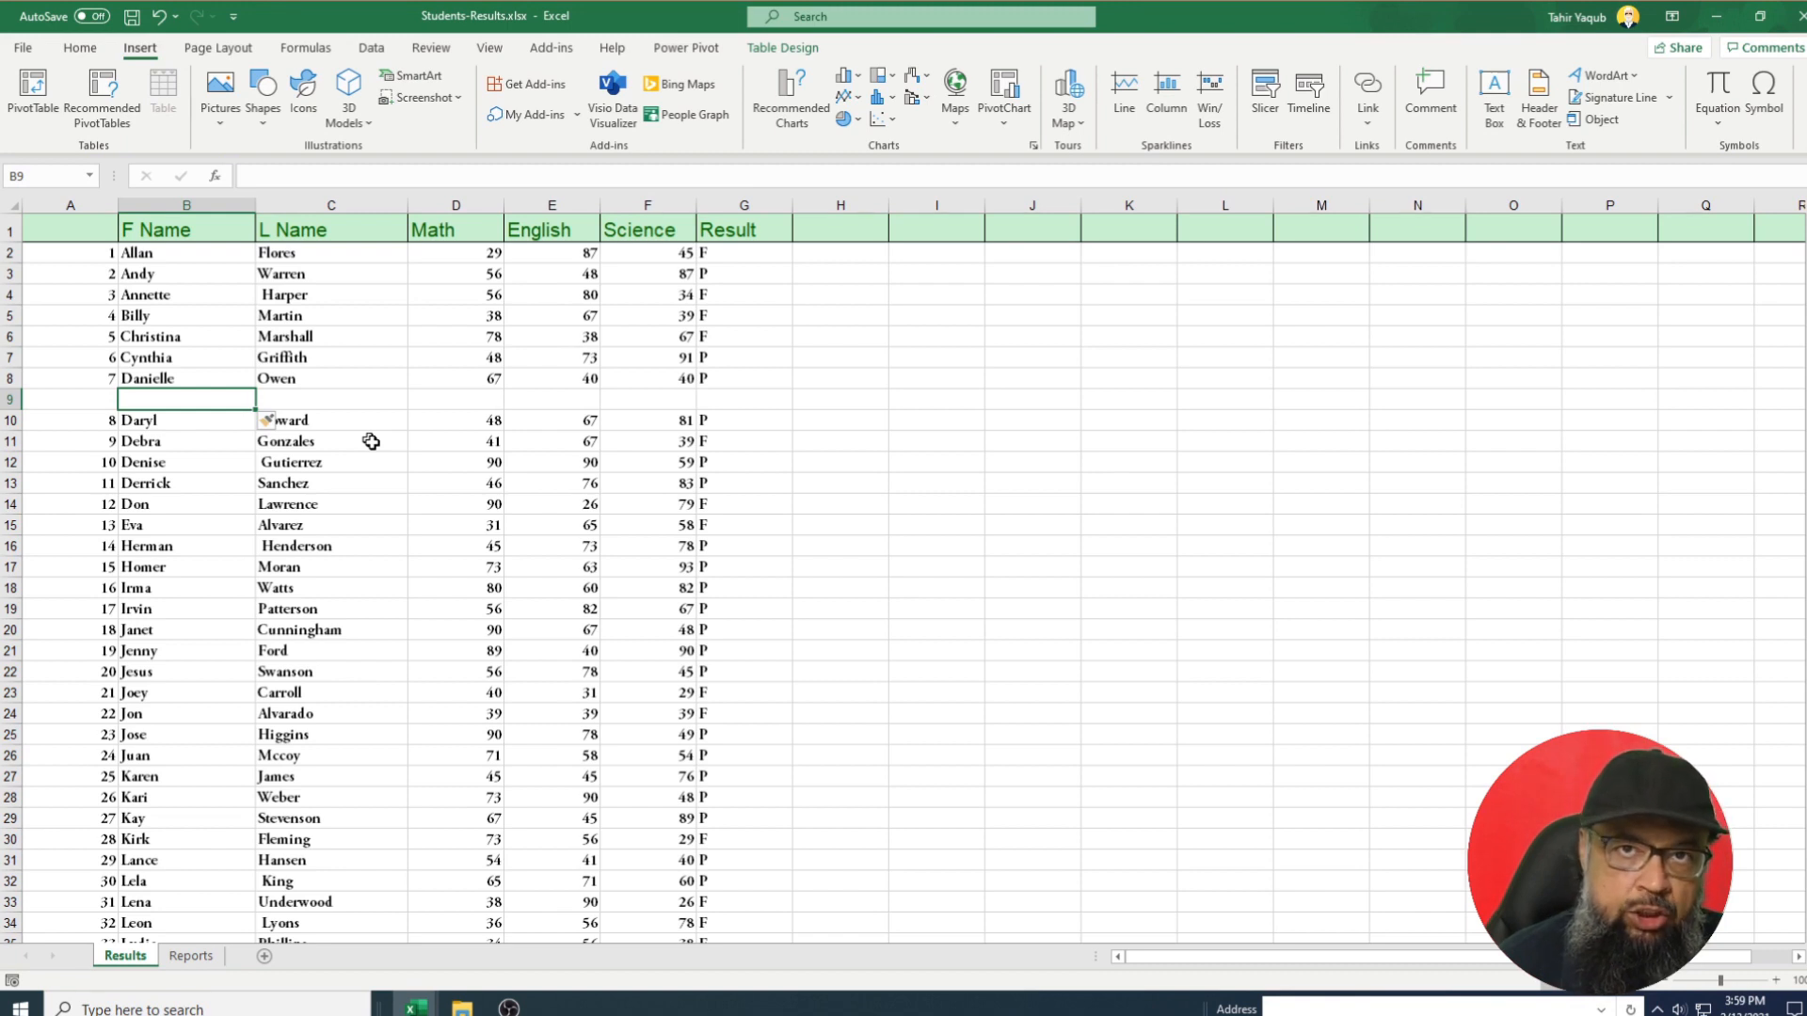
{"action": "key", "text": "F4"}
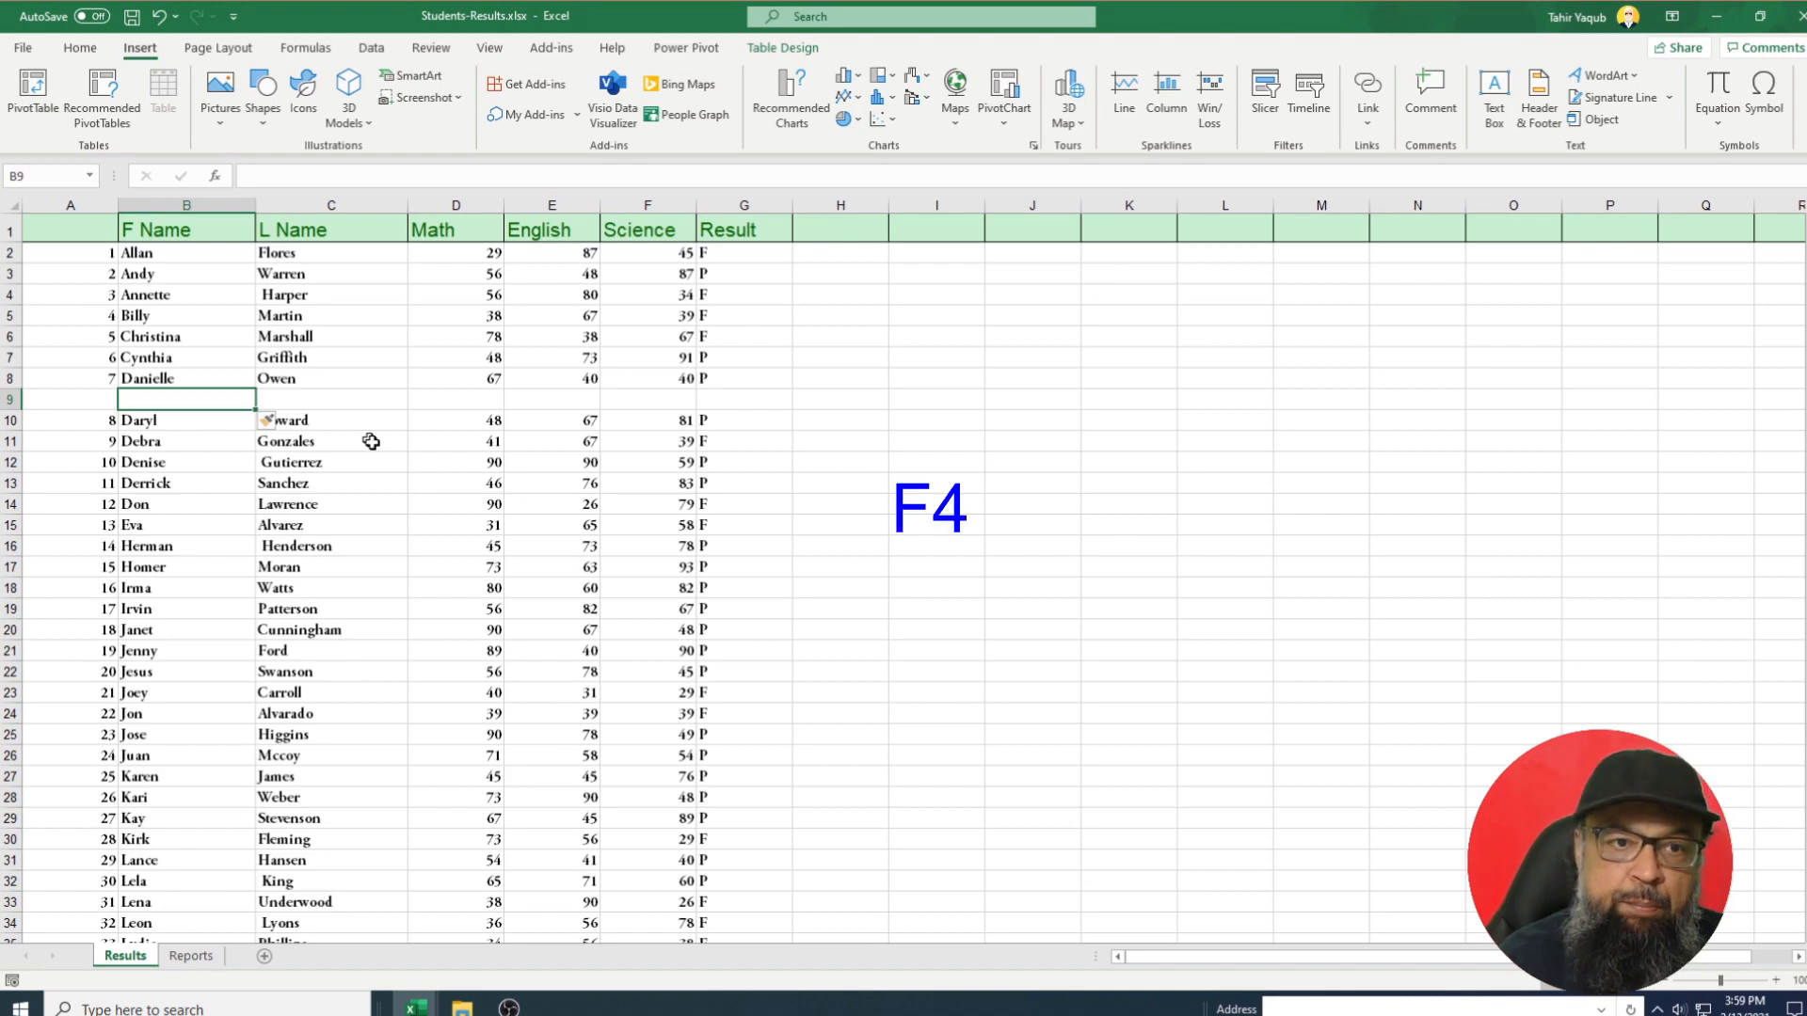
{"action": "key", "text": "F4"}
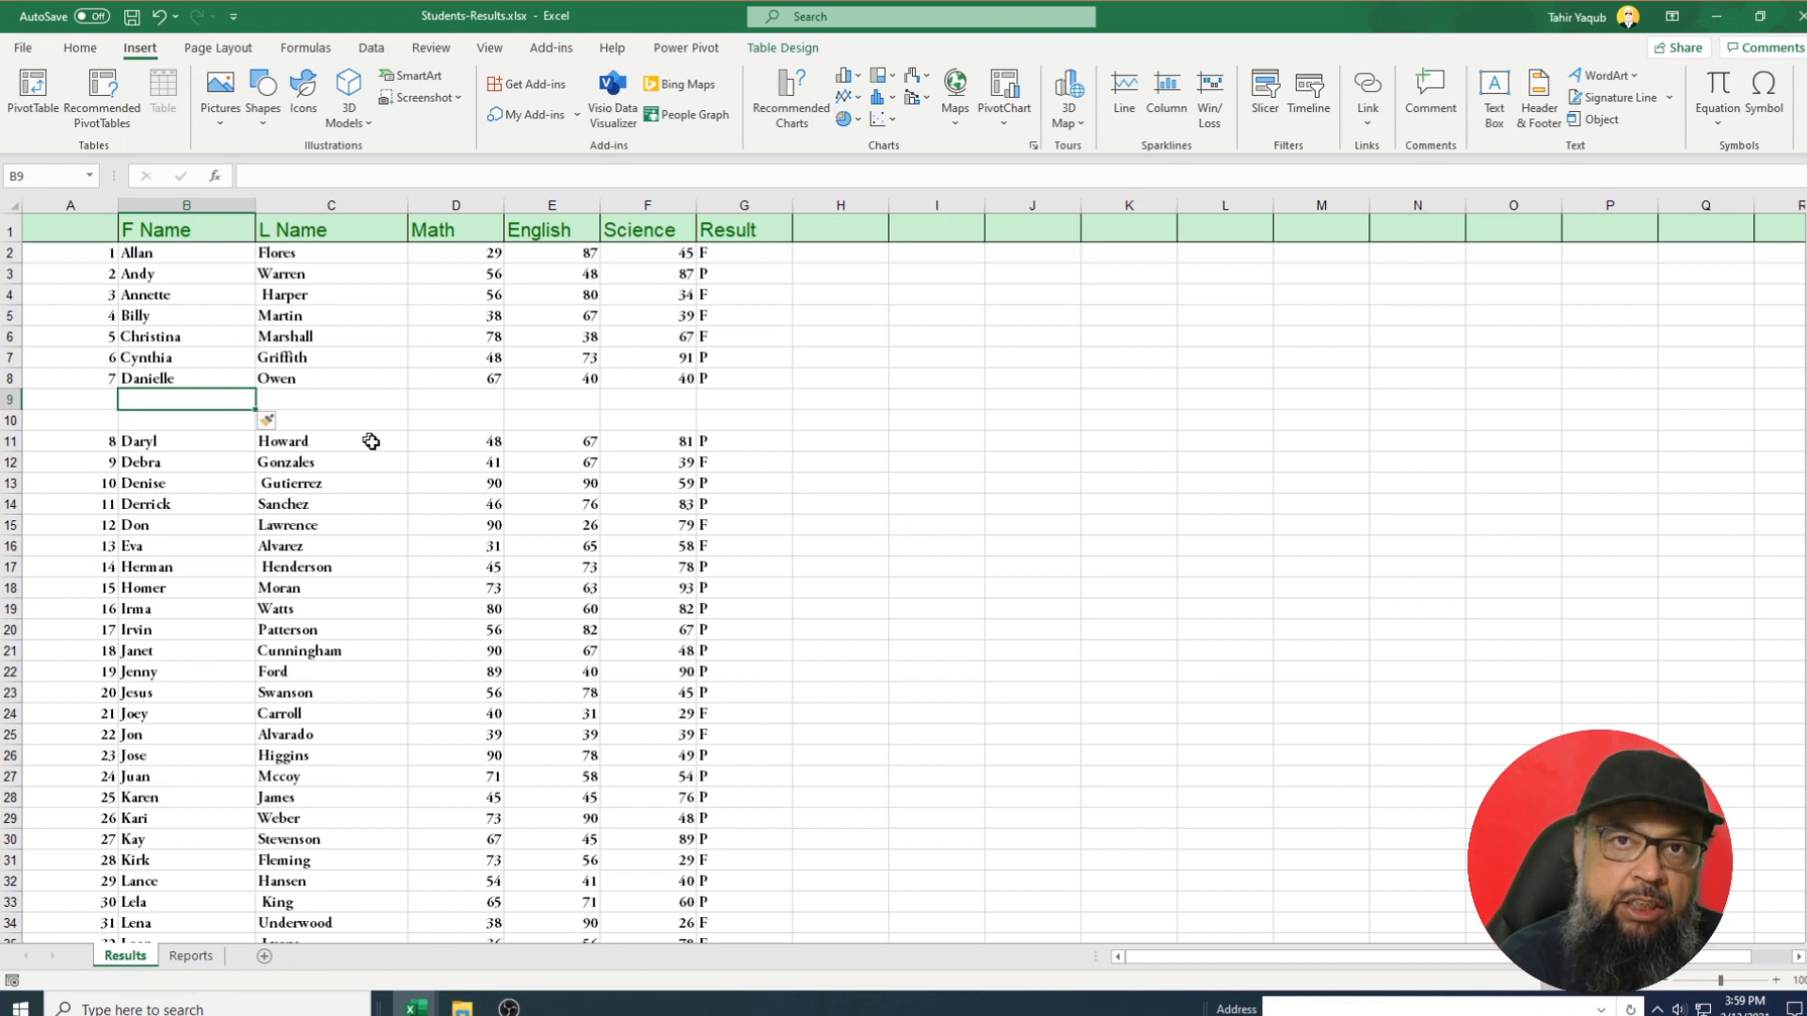
{"action": "key", "text": "F4"}
{"action": "key", "text": "F4"}
{"action": "key", "text": "F4"}
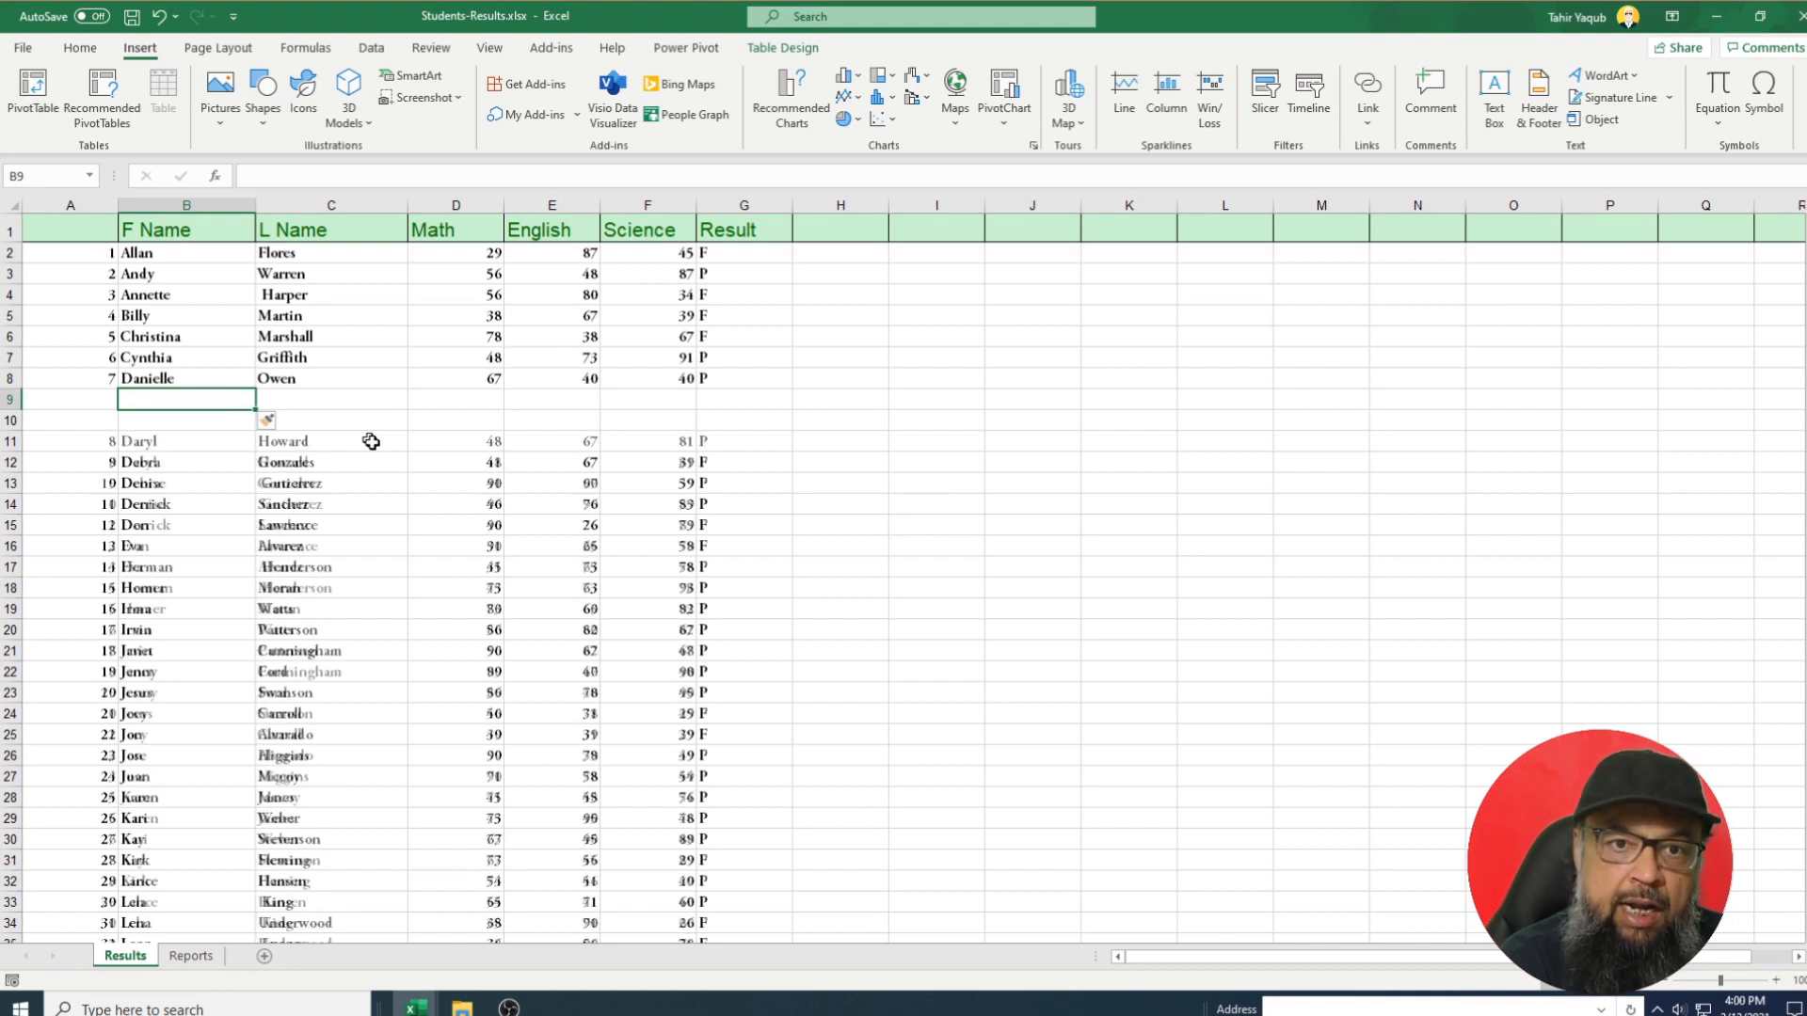
{"action": "key", "text": "F4"}
{"action": "key", "text": "F4"}
{"action": "key", "text": "F4"}
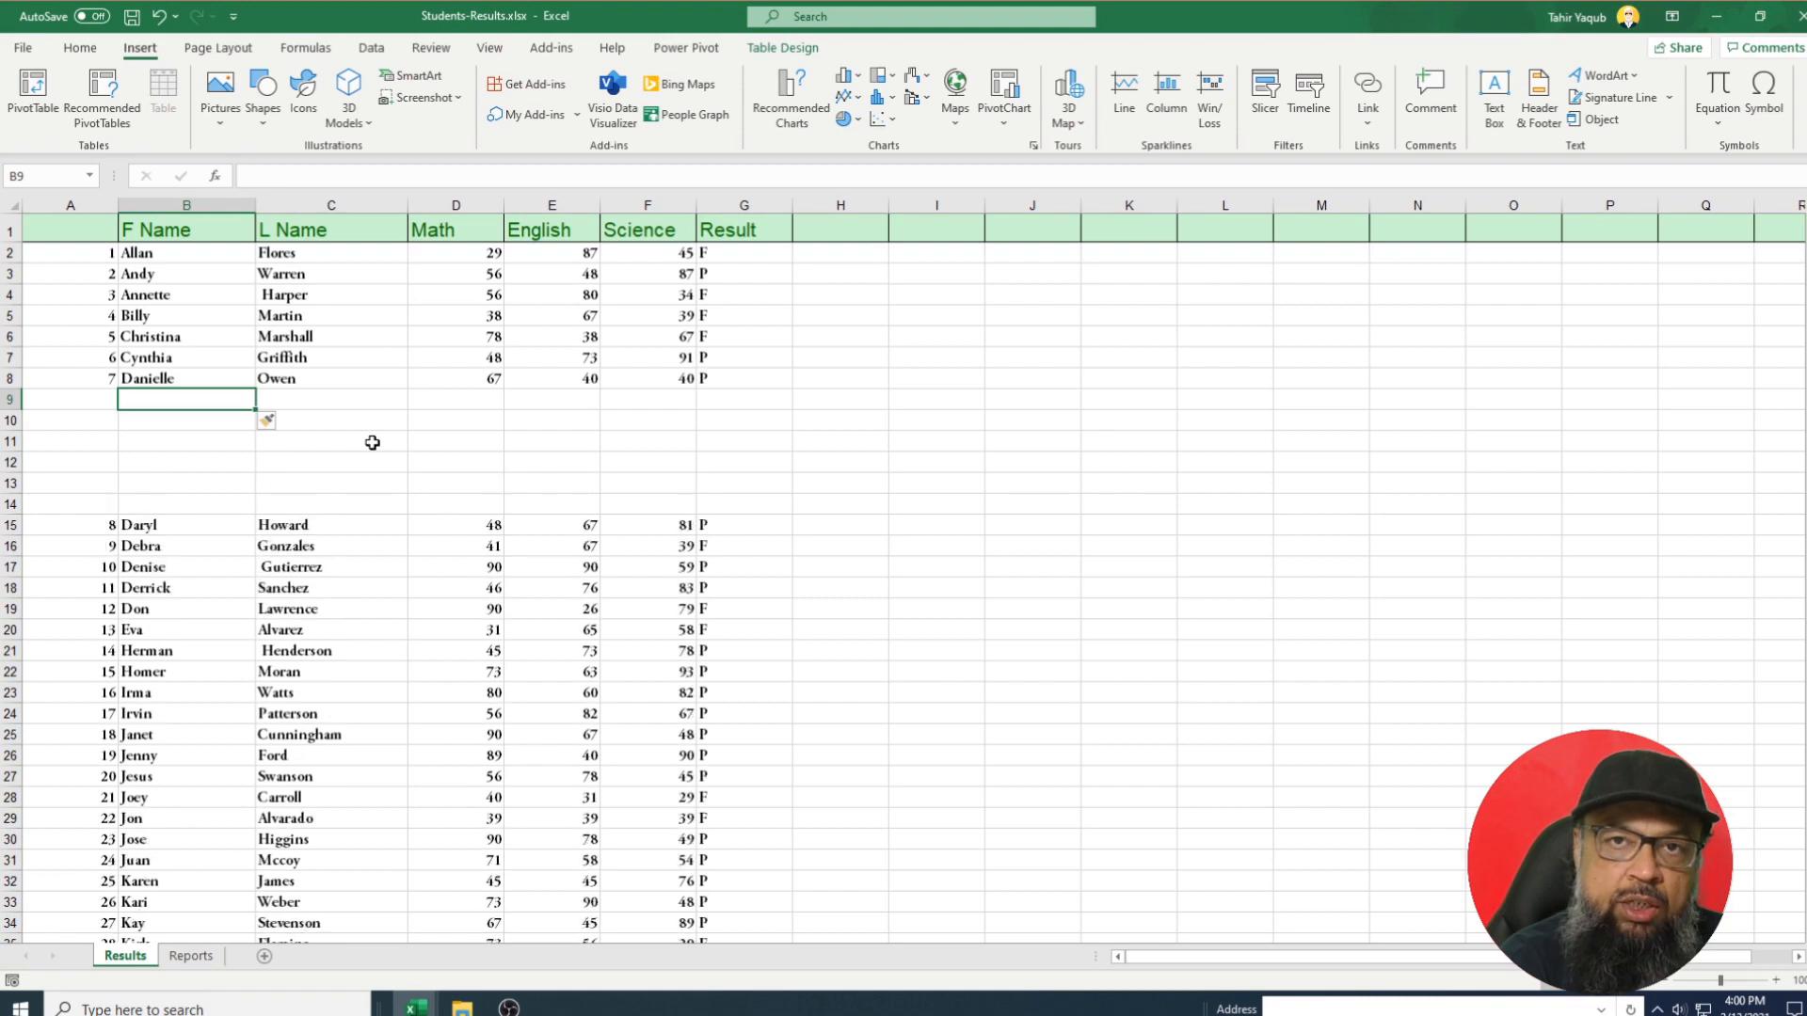
{"action": "key", "text": "F4"}
{"action": "key", "text": "F4"}
{"action": "key", "text": "F4"}
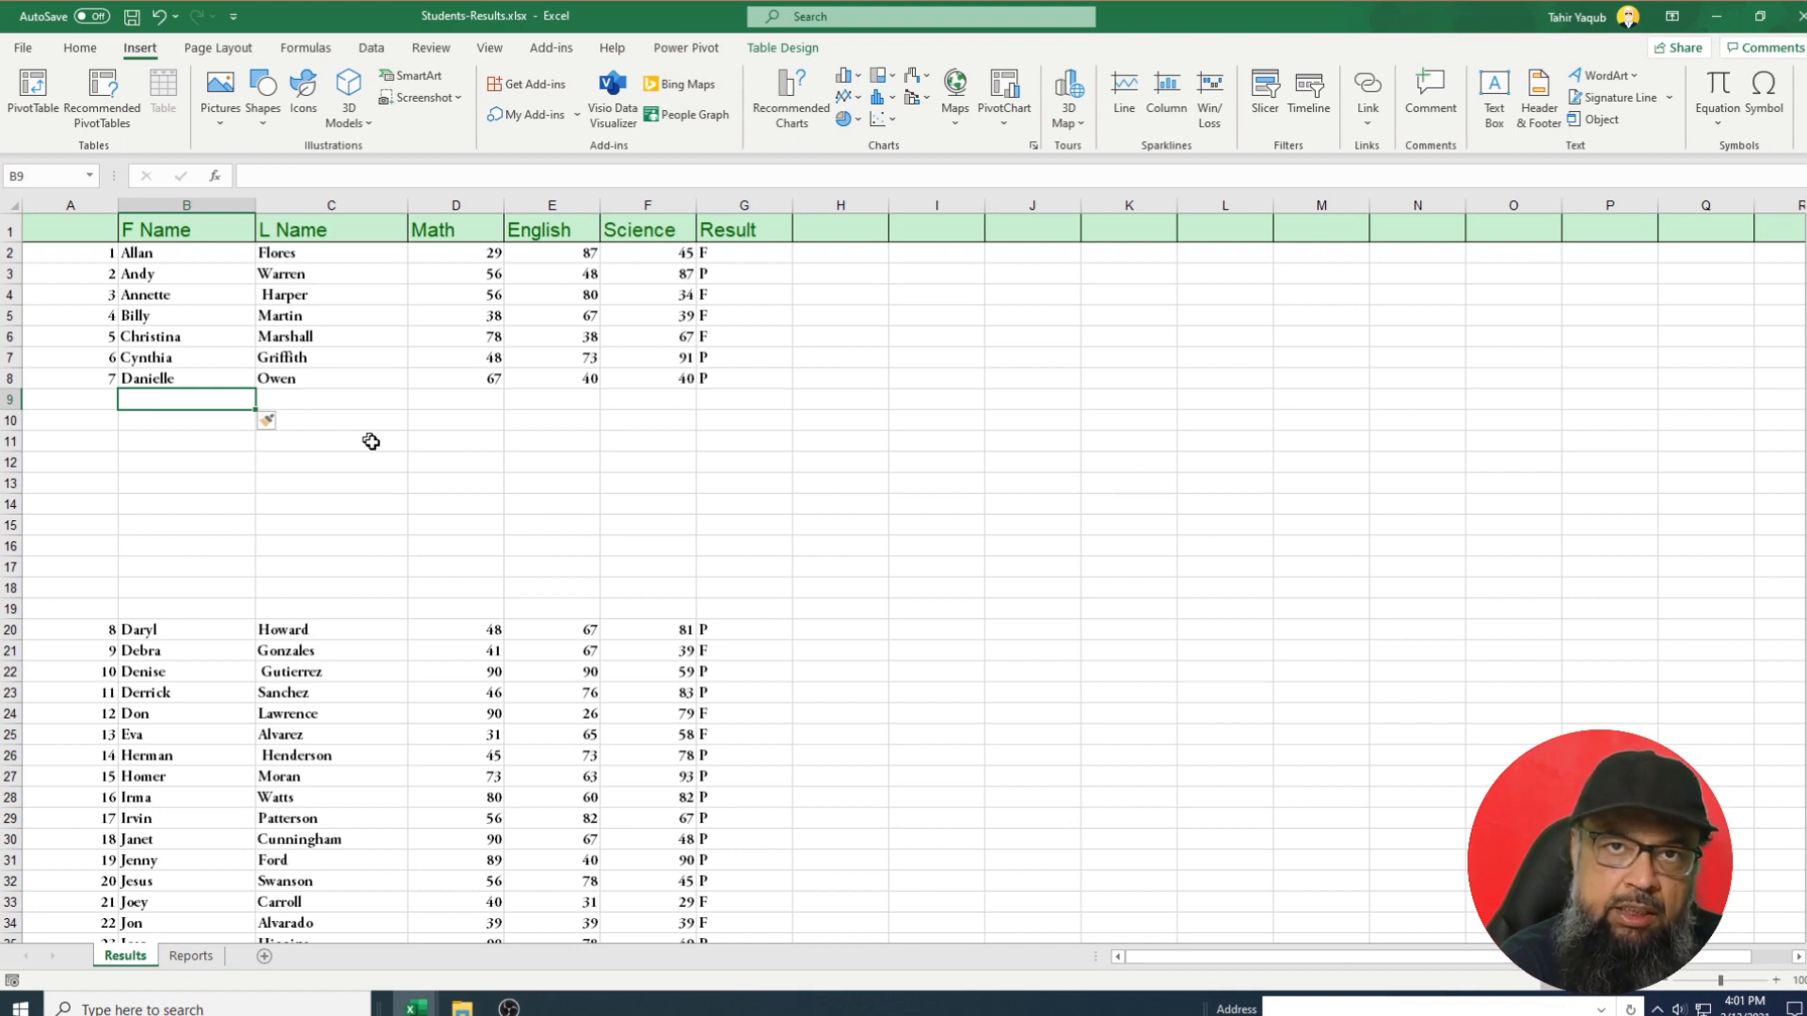
{"action": "key", "text": "ctrl+z"}
{"action": "key", "text": "ctrl+z"}
{"action": "key", "text": "ctrl+z"}
{"action": "key", "text": "ctrl+z"}
{"action": "key", "text": "ctrl+z"}
{"action": "key", "text": "ctrl+z"}
{"action": "key", "text": "ctrl+z"}
{"action": "key", "text": "ctrl+z"}
{"action": "key", "text": "ctrl+z"}
{"action": "key", "text": "ctrl+z"}
{"action": "key", "text": "ctrl+z"}
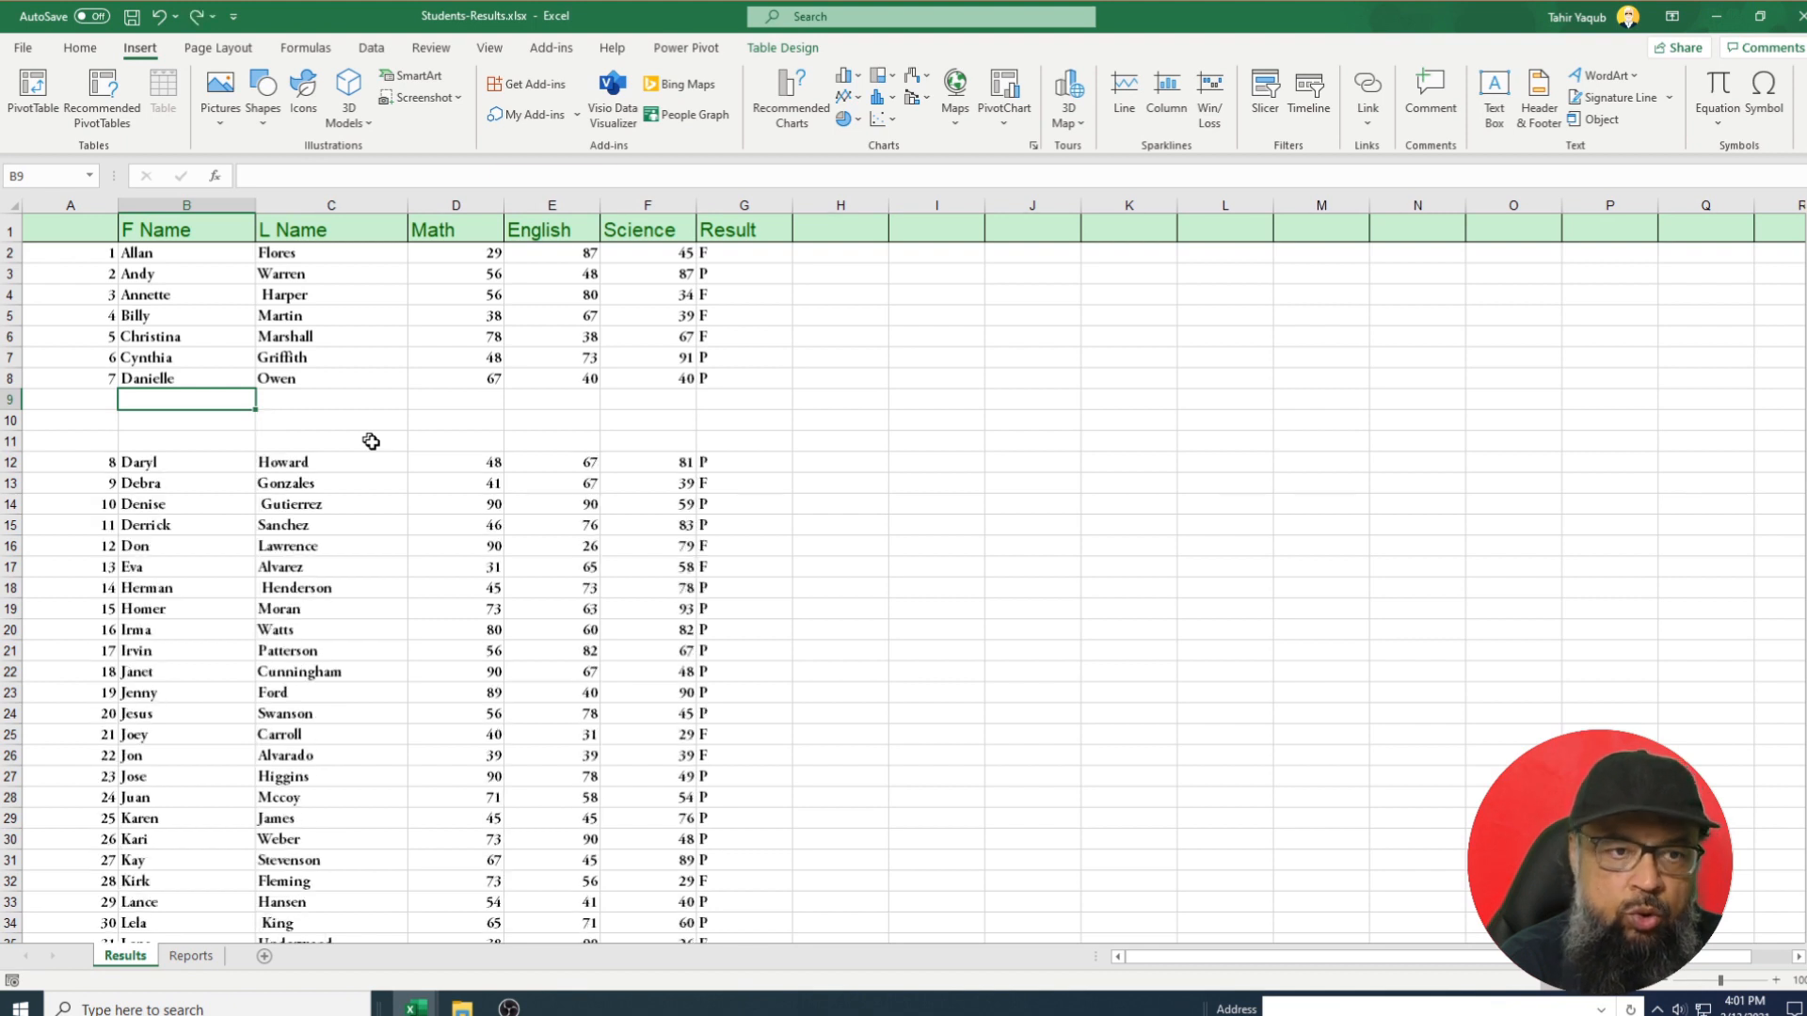
{"action": "key", "text": "Down"}
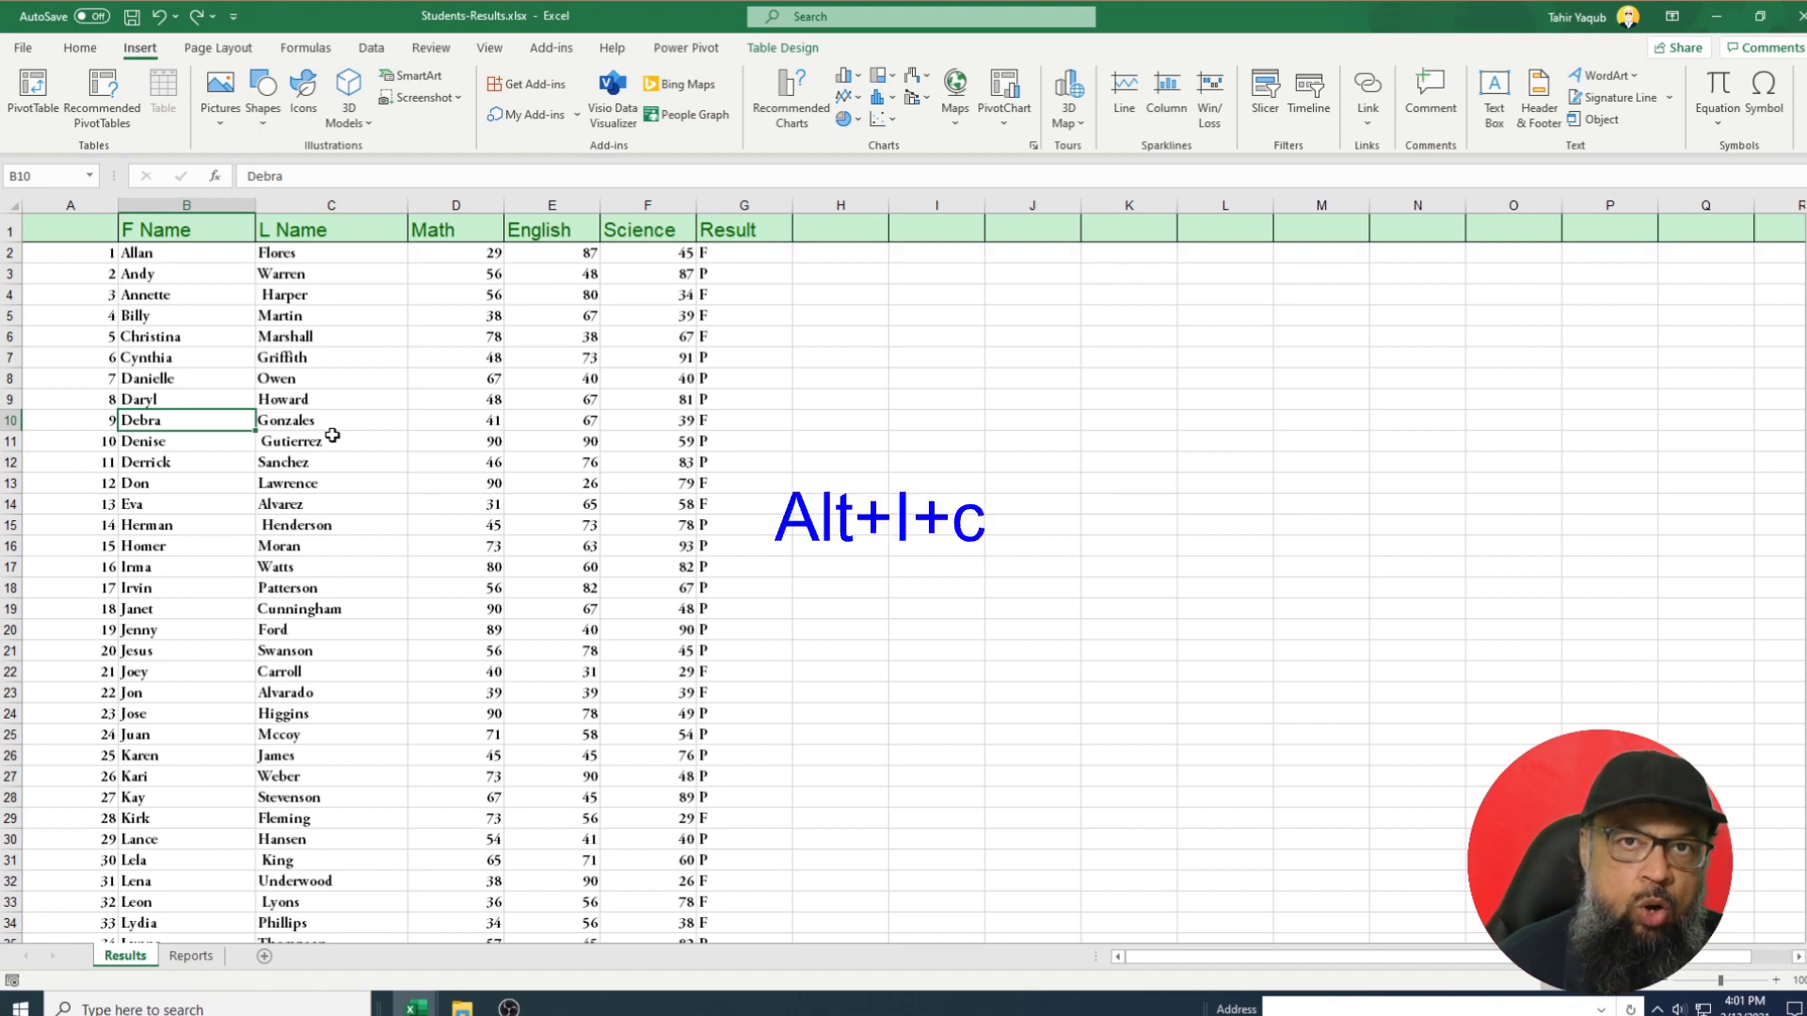
Insert blank columns before Science with Alt+I, C and repeated F4, then undo them.
{"action": "left_click", "coordinate": [667, 205]}
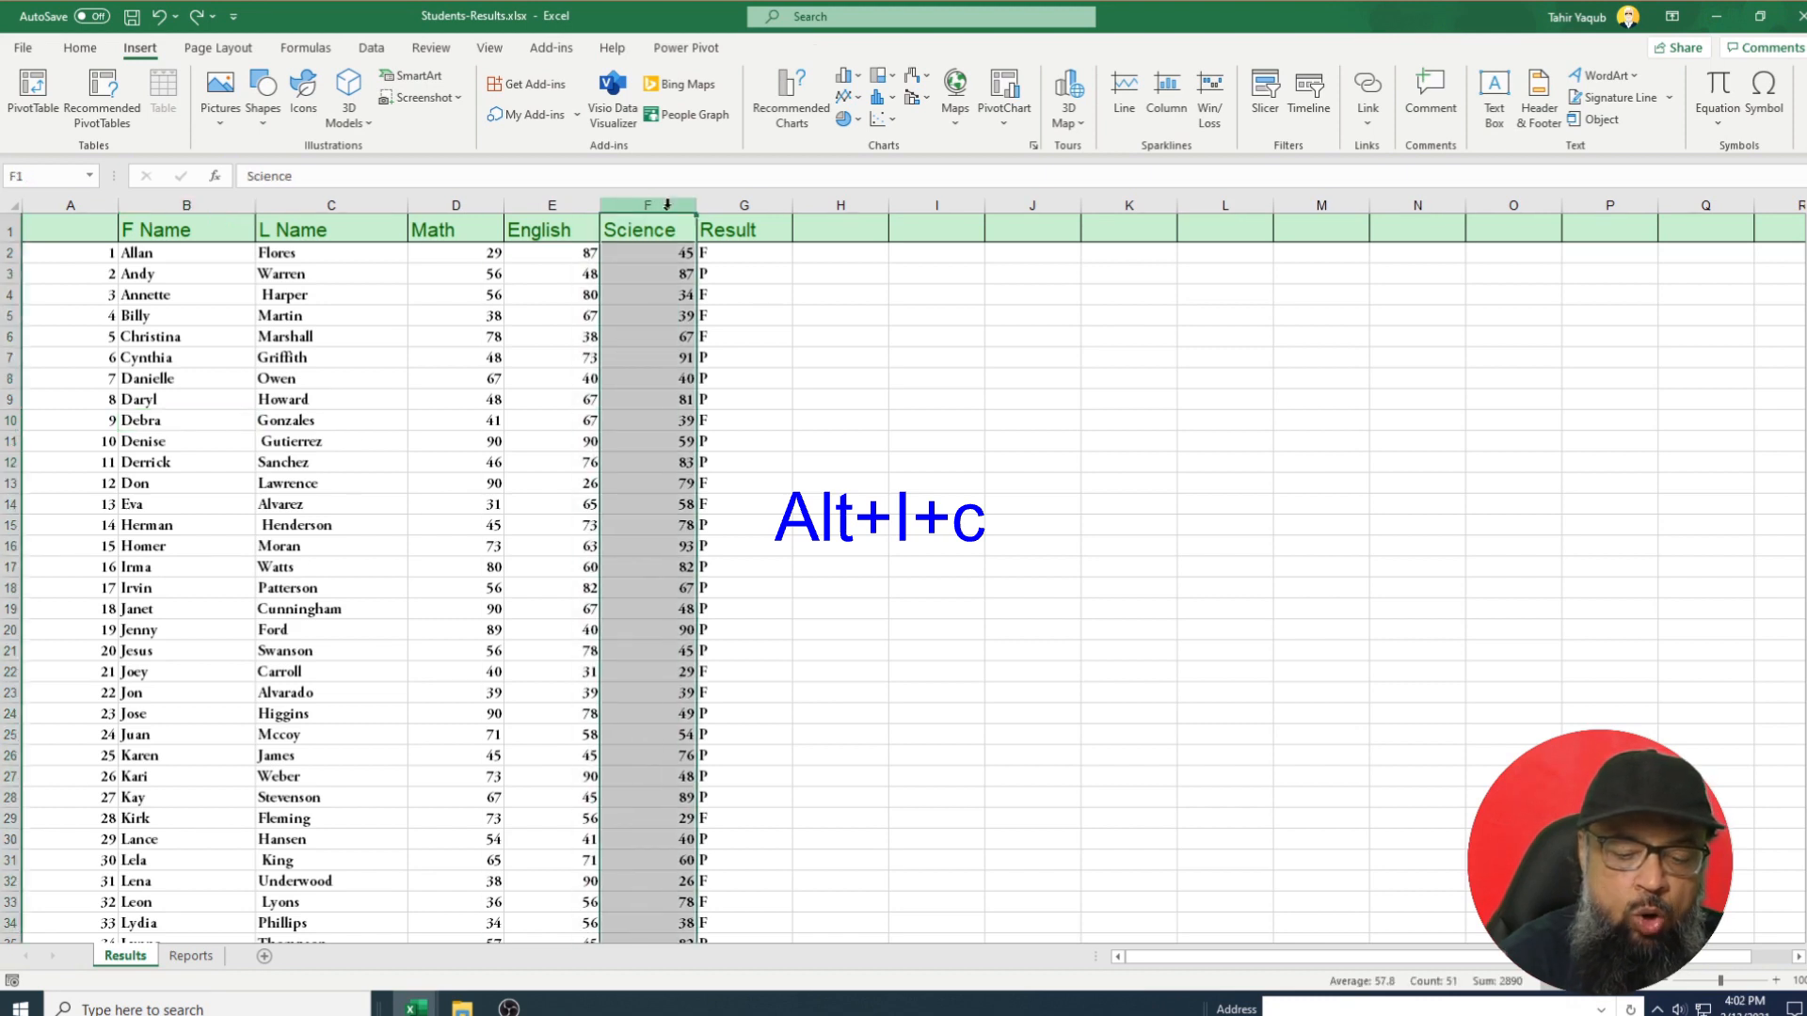
{"action": "key", "text": "alt+i"}
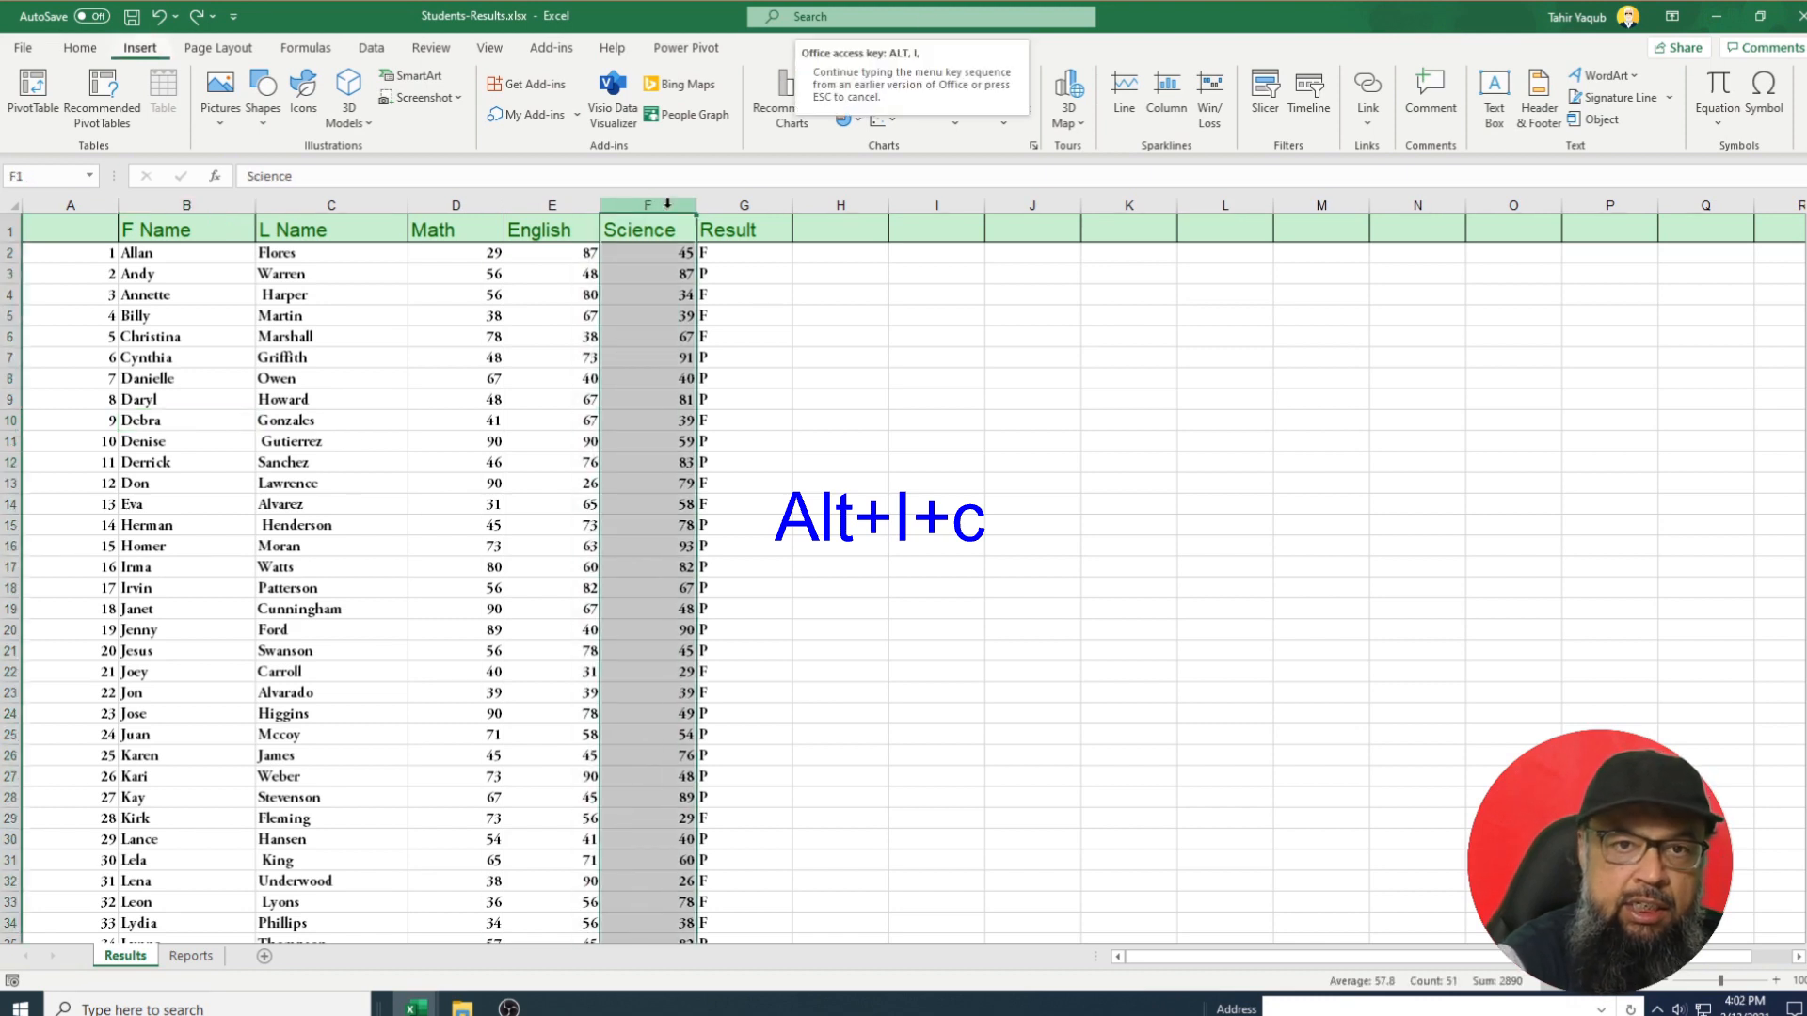
{"action": "key", "text": "c"}
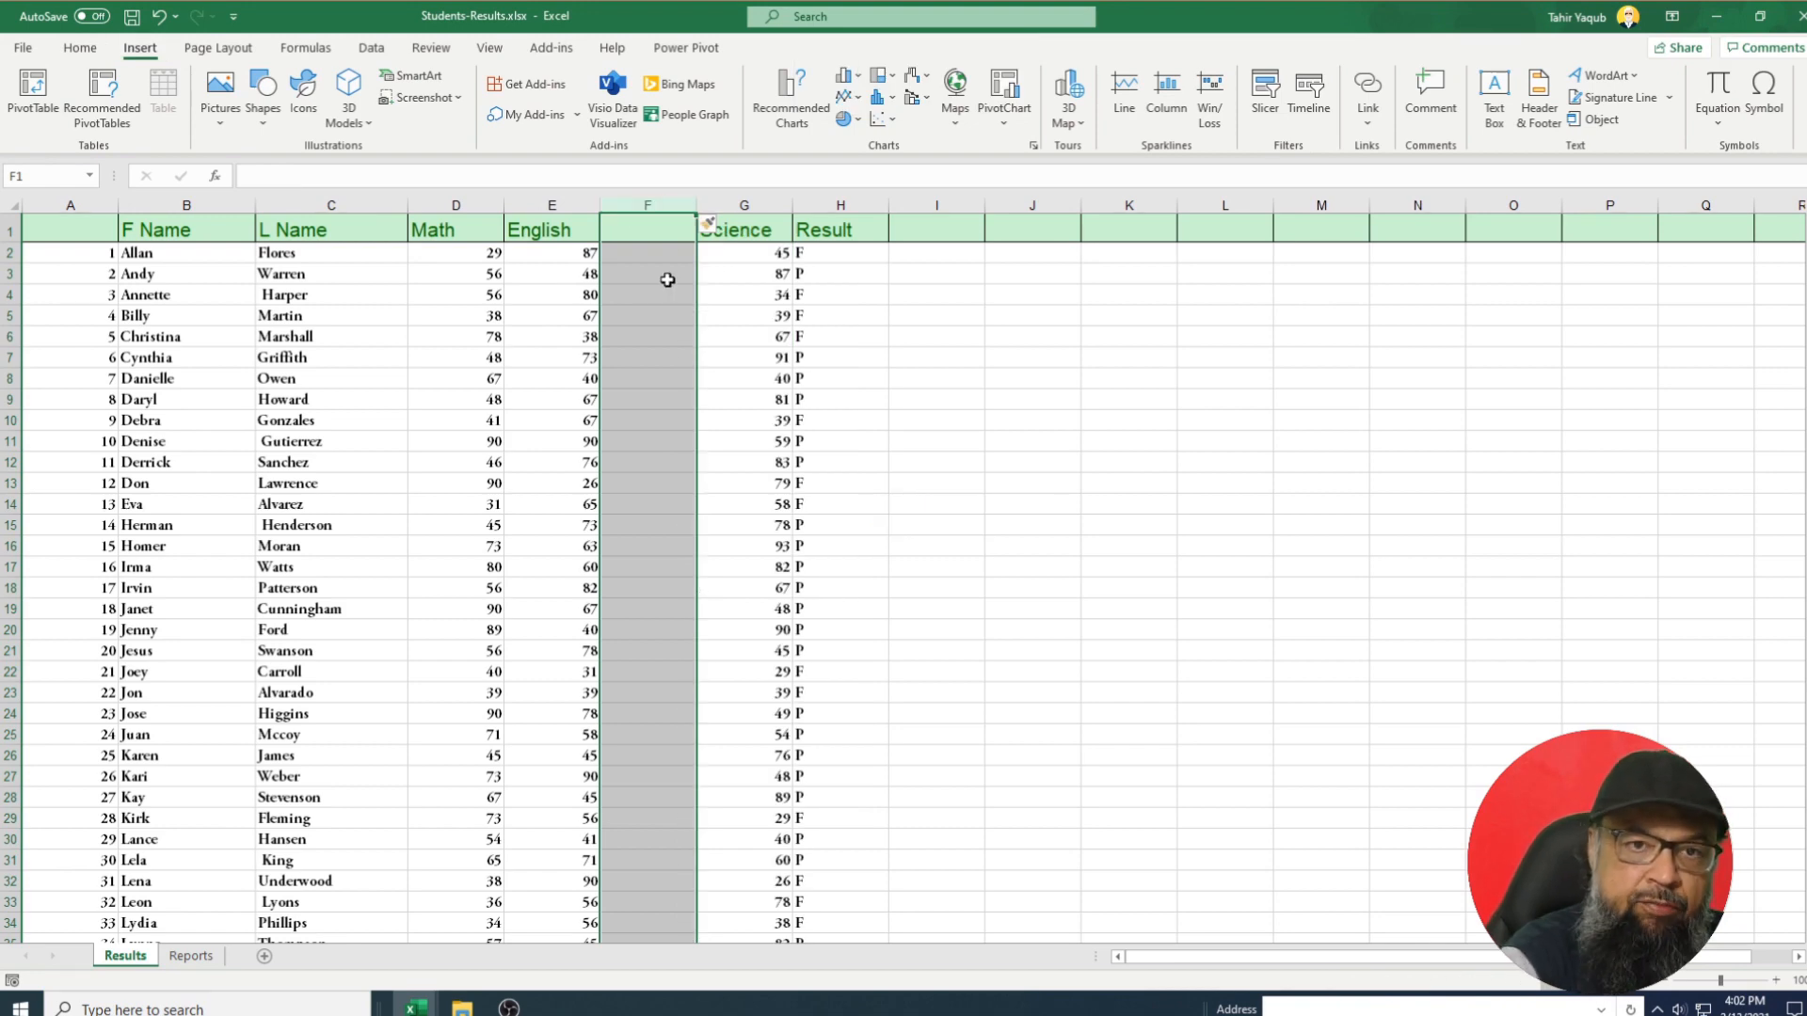
{"action": "key", "text": "F4"}
{"action": "key", "text": "F4"}
{"action": "key", "text": "F4"}
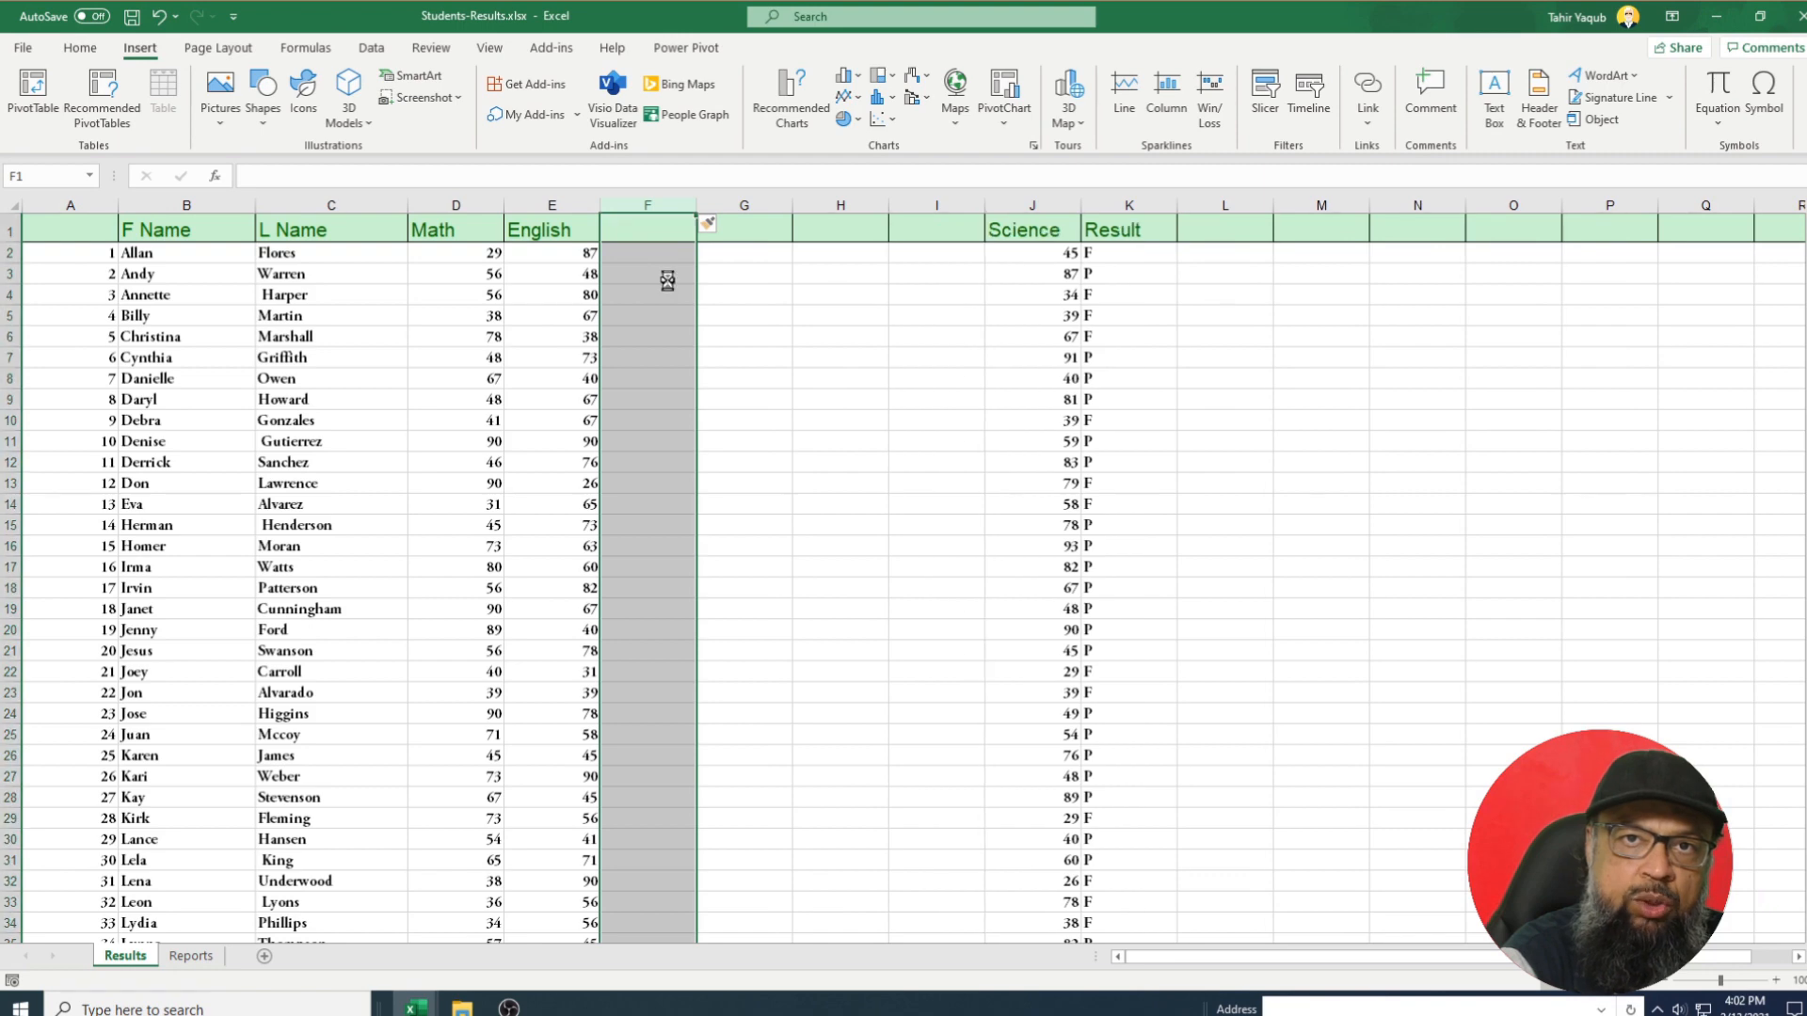
{"action": "key", "text": "F4"}
{"action": "key", "text": "F4"}
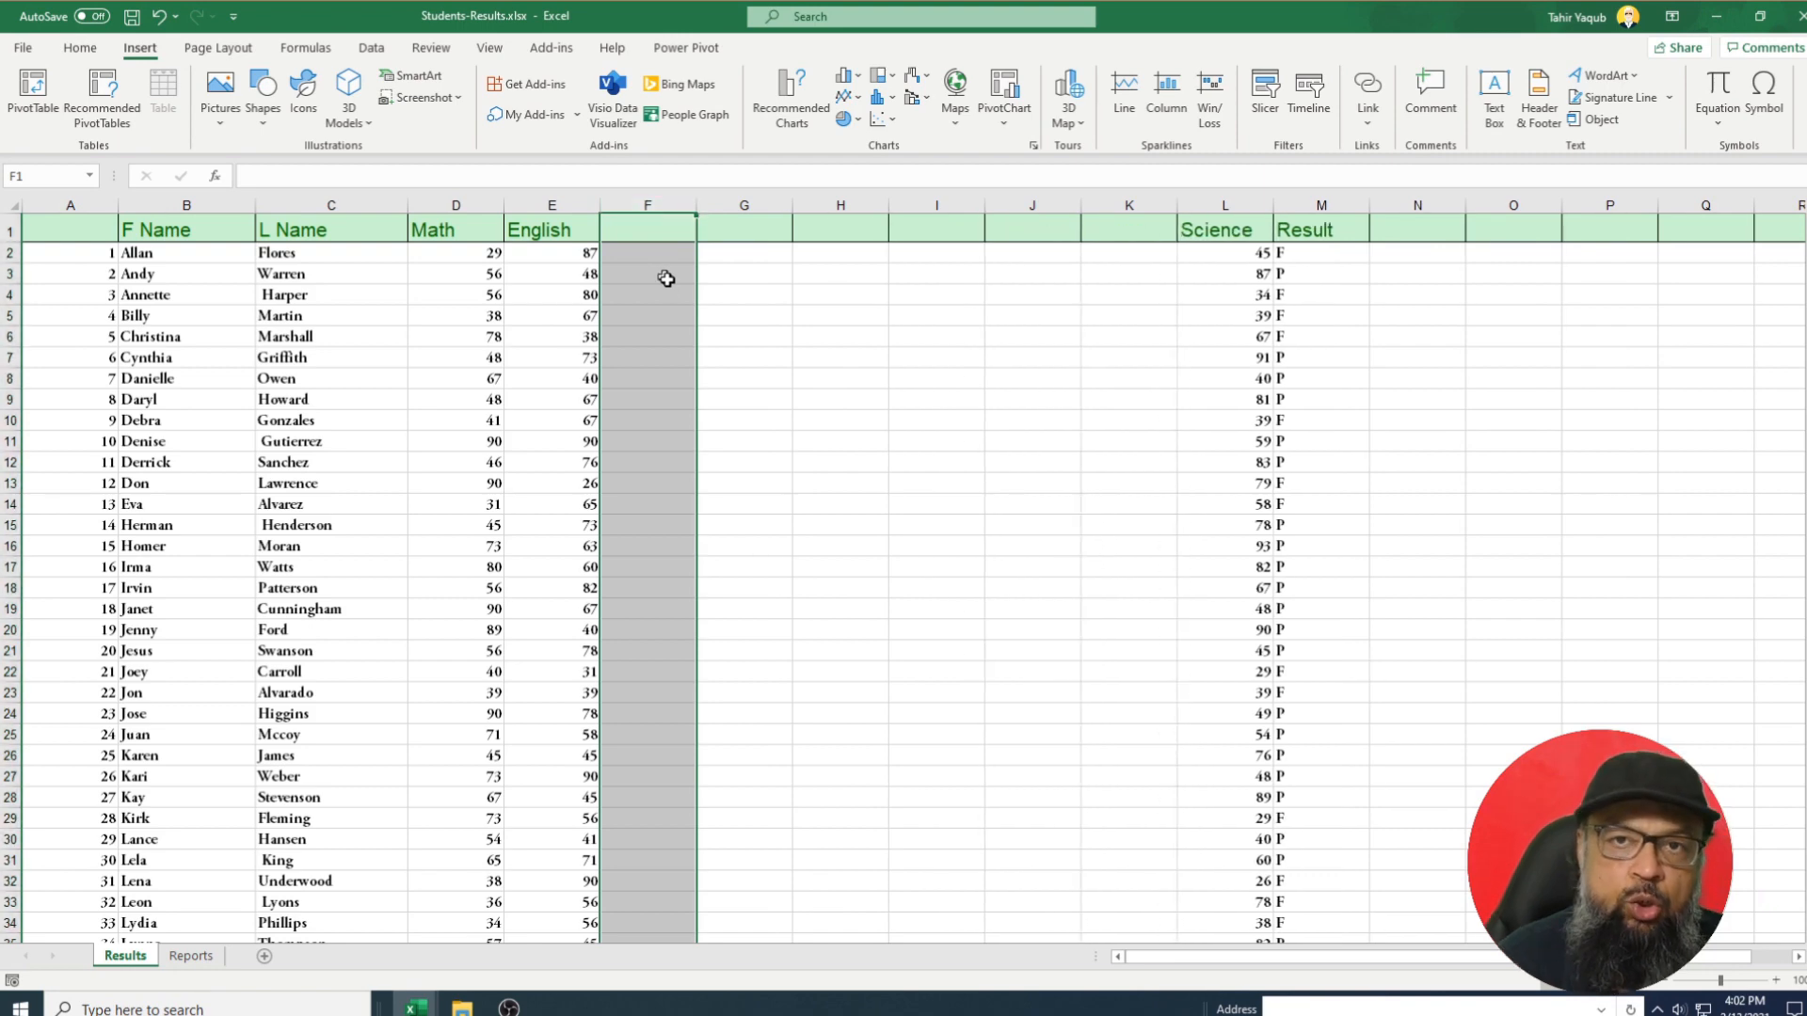
{"action": "key", "text": "ctrl+z"}
{"action": "key", "text": "ctrl+z"}
{"action": "key", "text": "ctrl+z"}
{"action": "key", "text": "ctrl+z"}
{"action": "key", "text": "ctrl+z"}
{"action": "key", "text": "ctrl+z"}
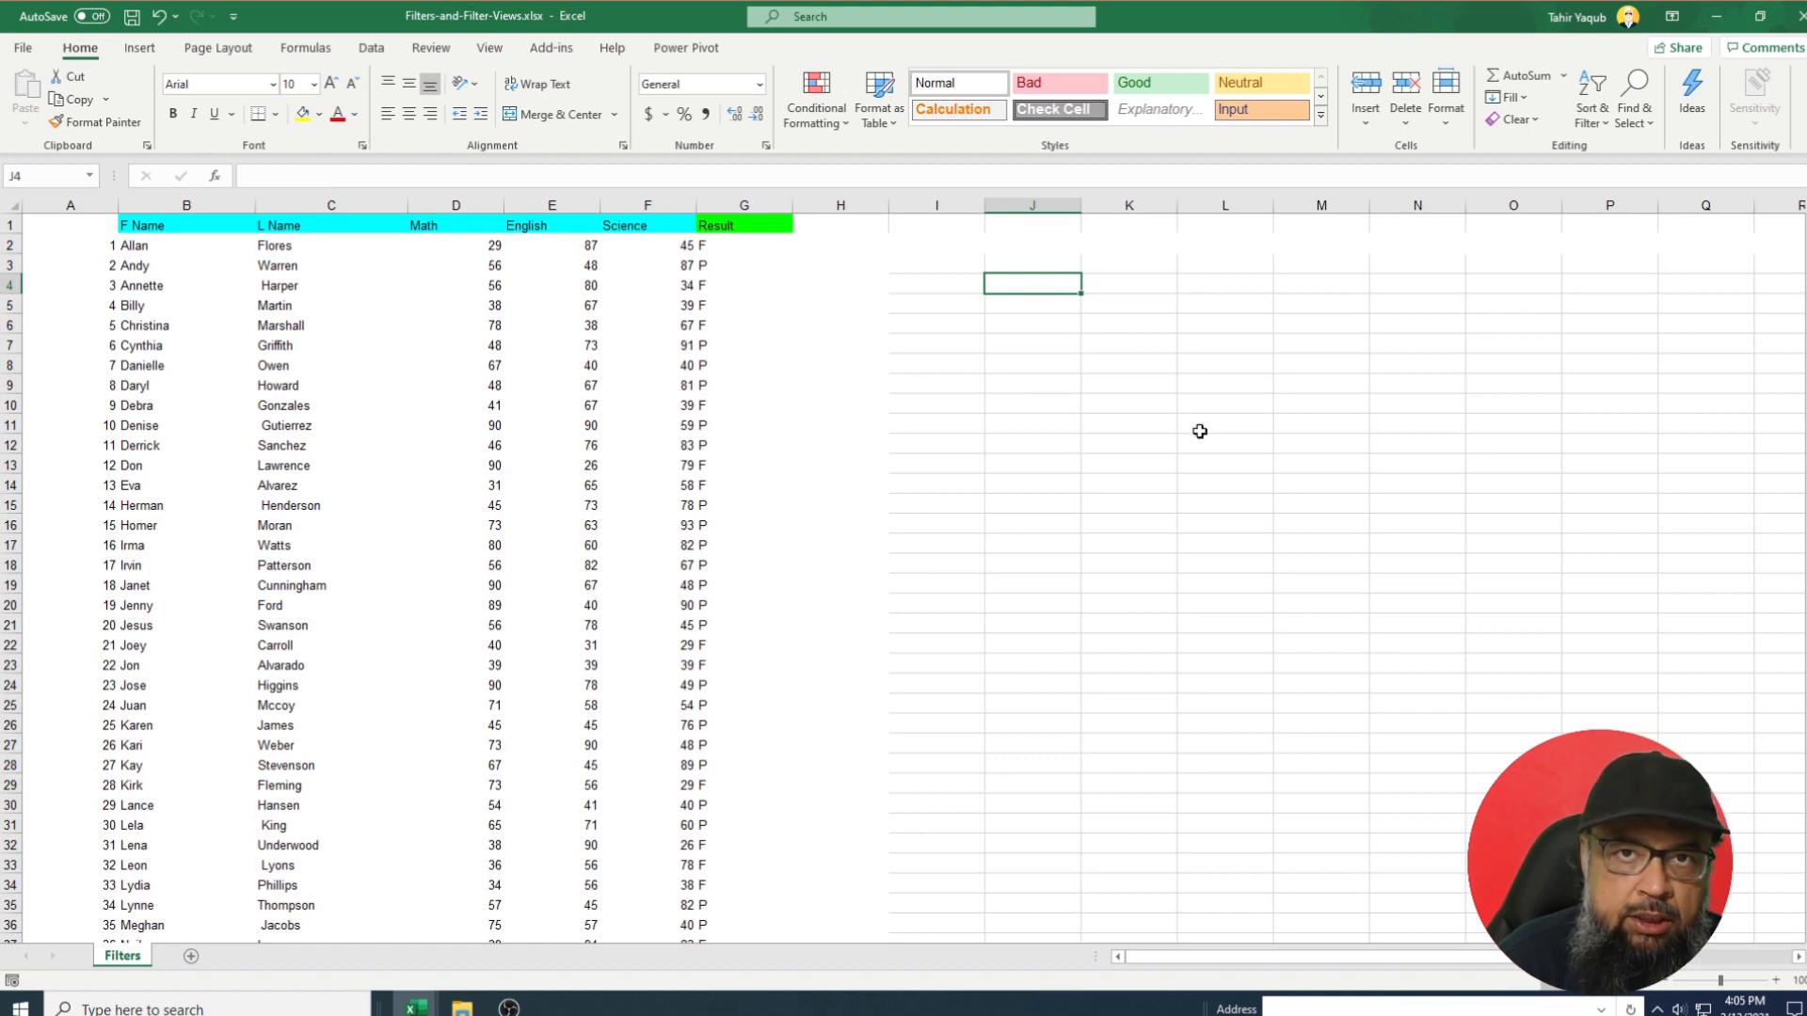
Select columns A to H and apply Clear Formats to strip the cyan and green header fills.
{"action": "key", "text": "Down"}
{"action": "key", "text": "Down"}
{"action": "key", "text": "Down"}
{"action": "key", "text": "Down"}
{"action": "key", "text": "Down"}
{"action": "key", "text": "Down"}
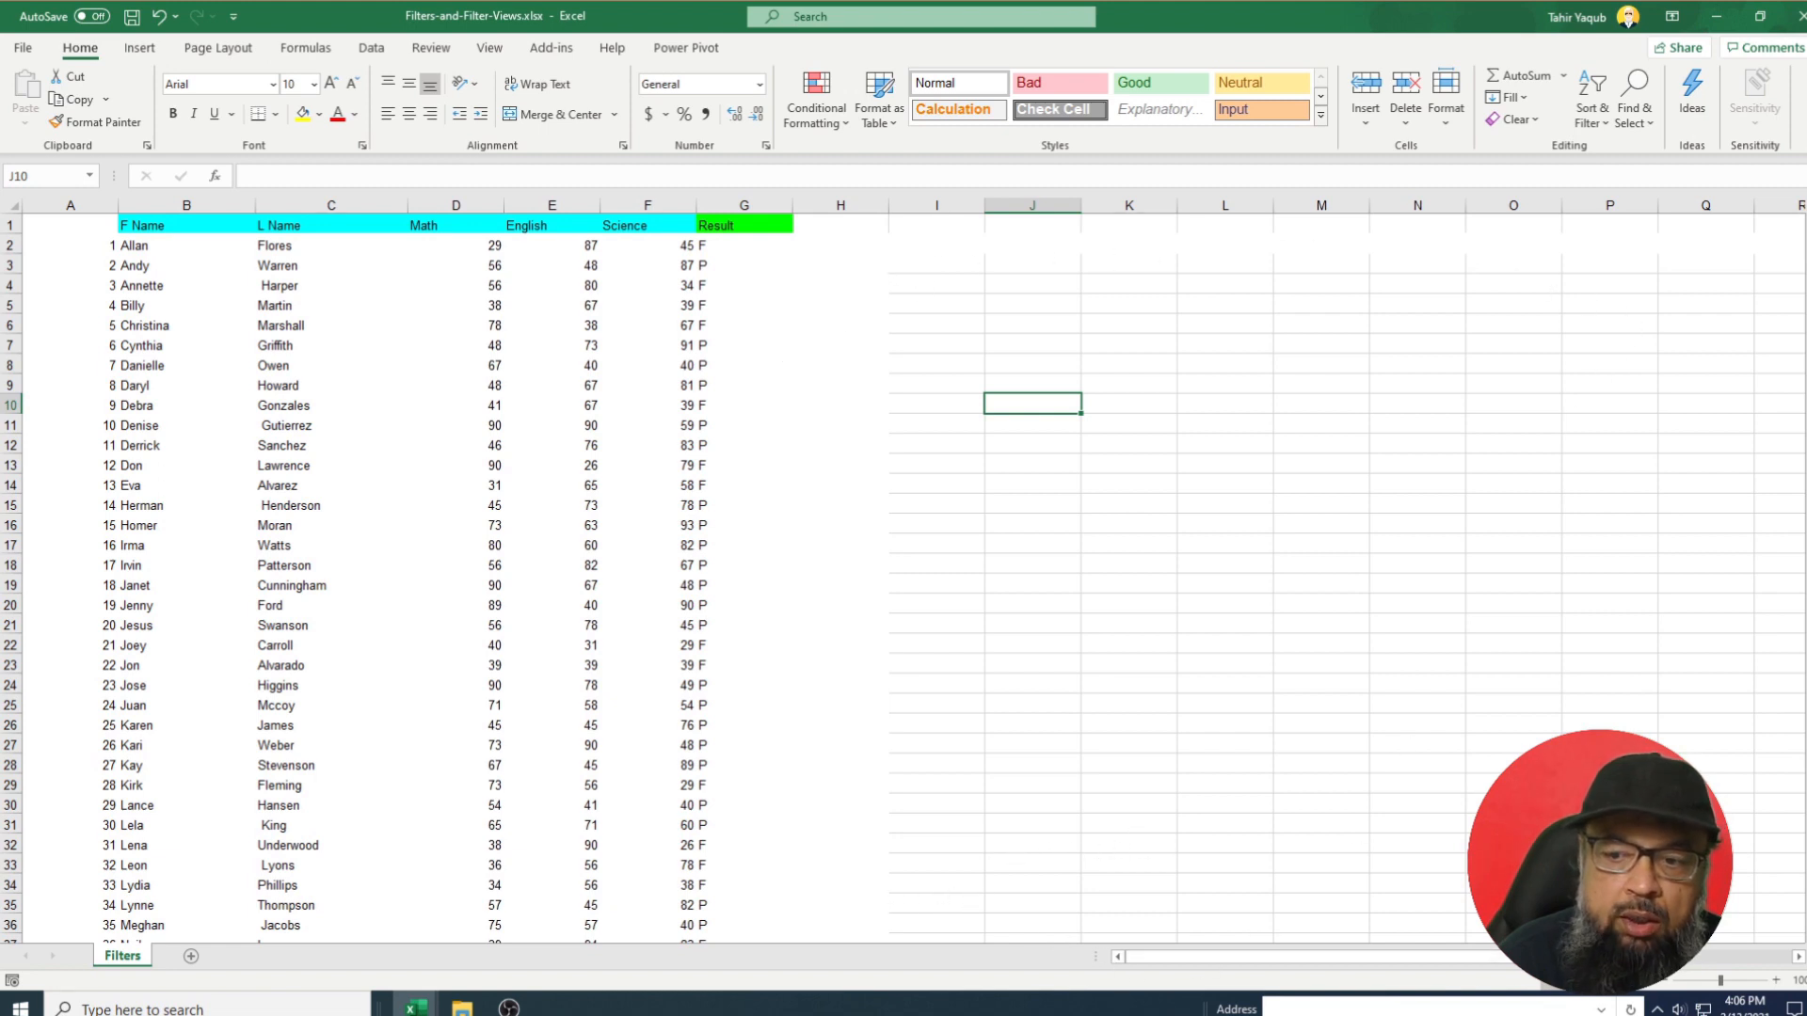
{"action": "left_click_drag", "start_coordinate": [1566, 957], "coordinate": [1717, 960]}
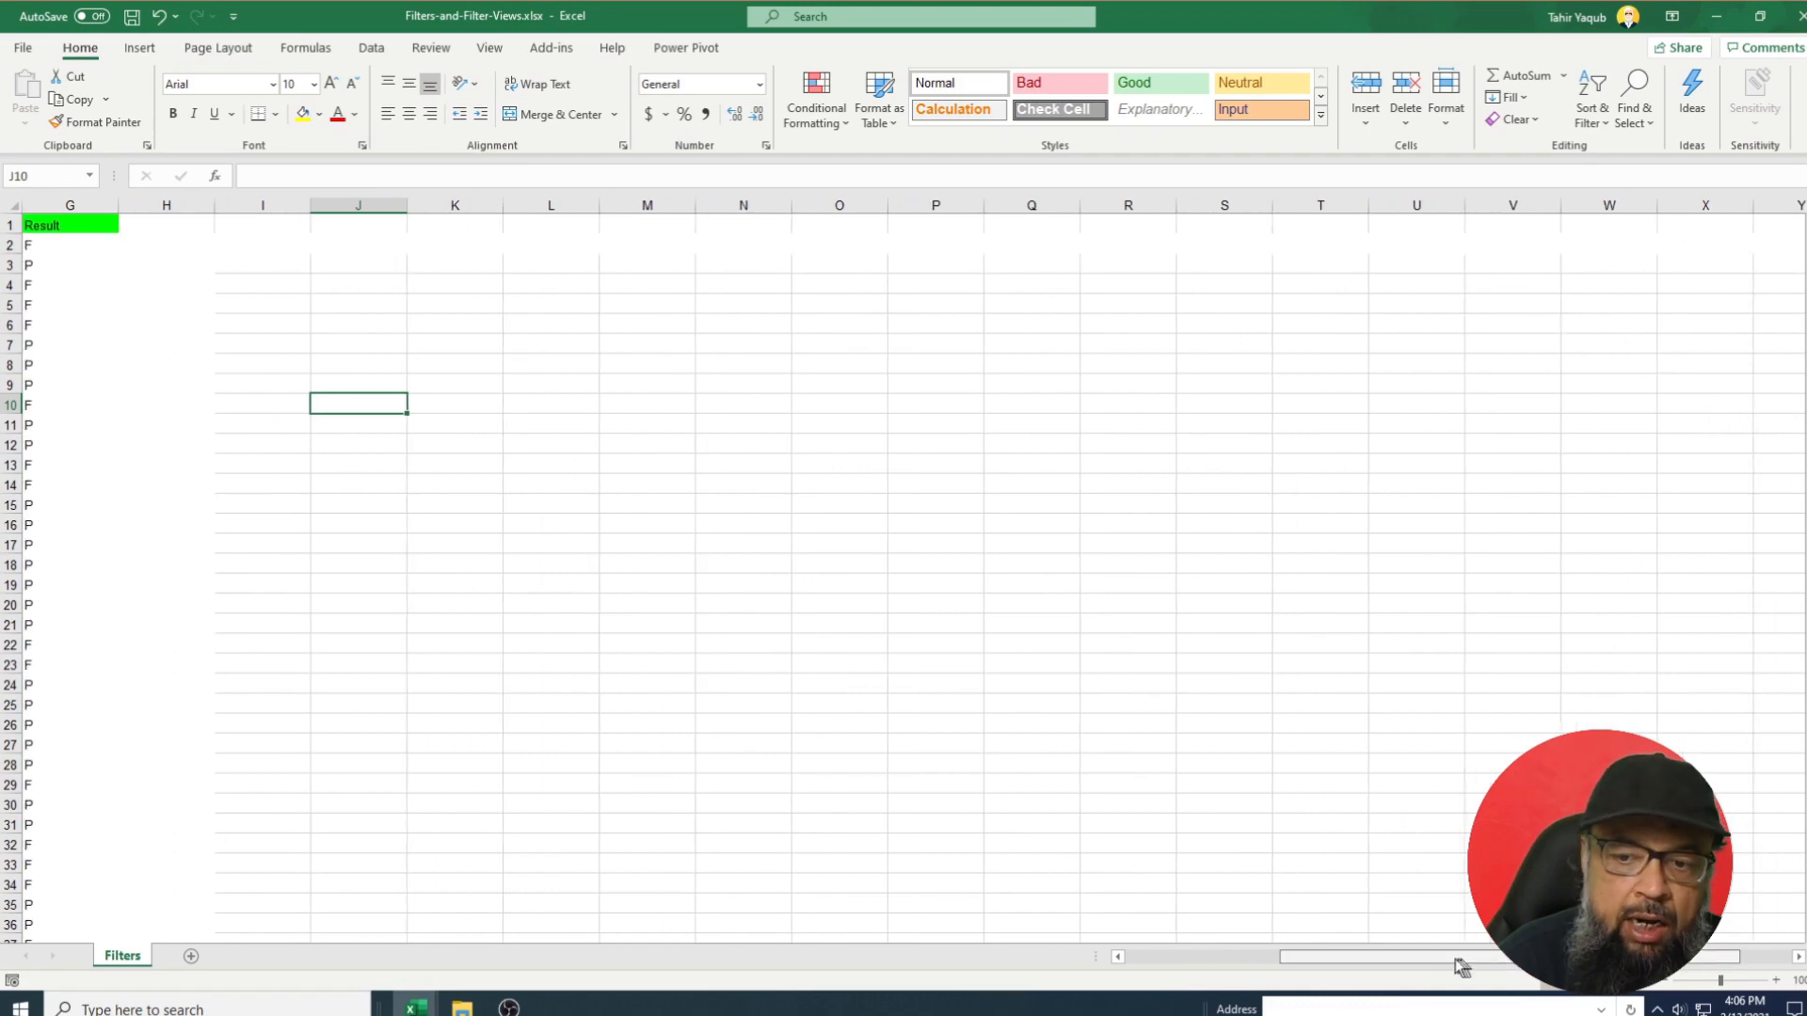
{"action": "left_click_drag", "start_coordinate": [1459, 962], "coordinate": [944, 957]}
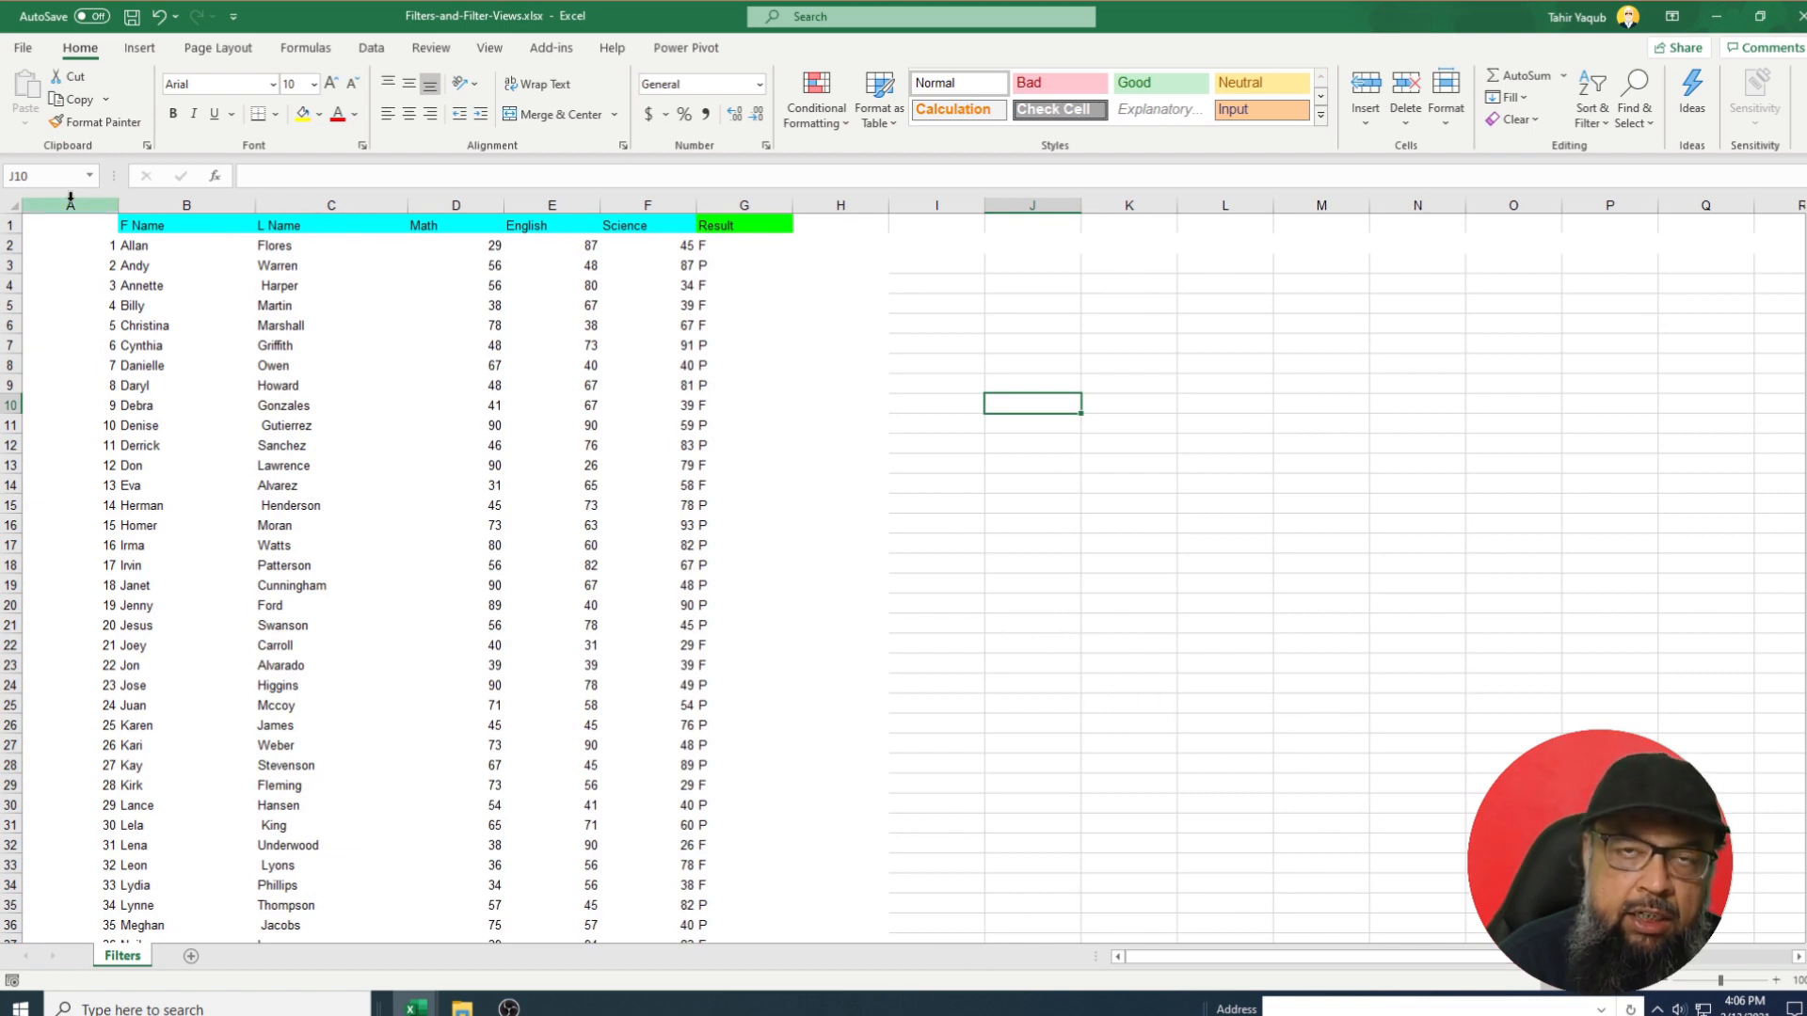
{"action": "left_click_drag", "start_coordinate": [70, 198], "coordinate": [874, 240]}
{"action": "left_click", "coordinate": [1536, 119]}
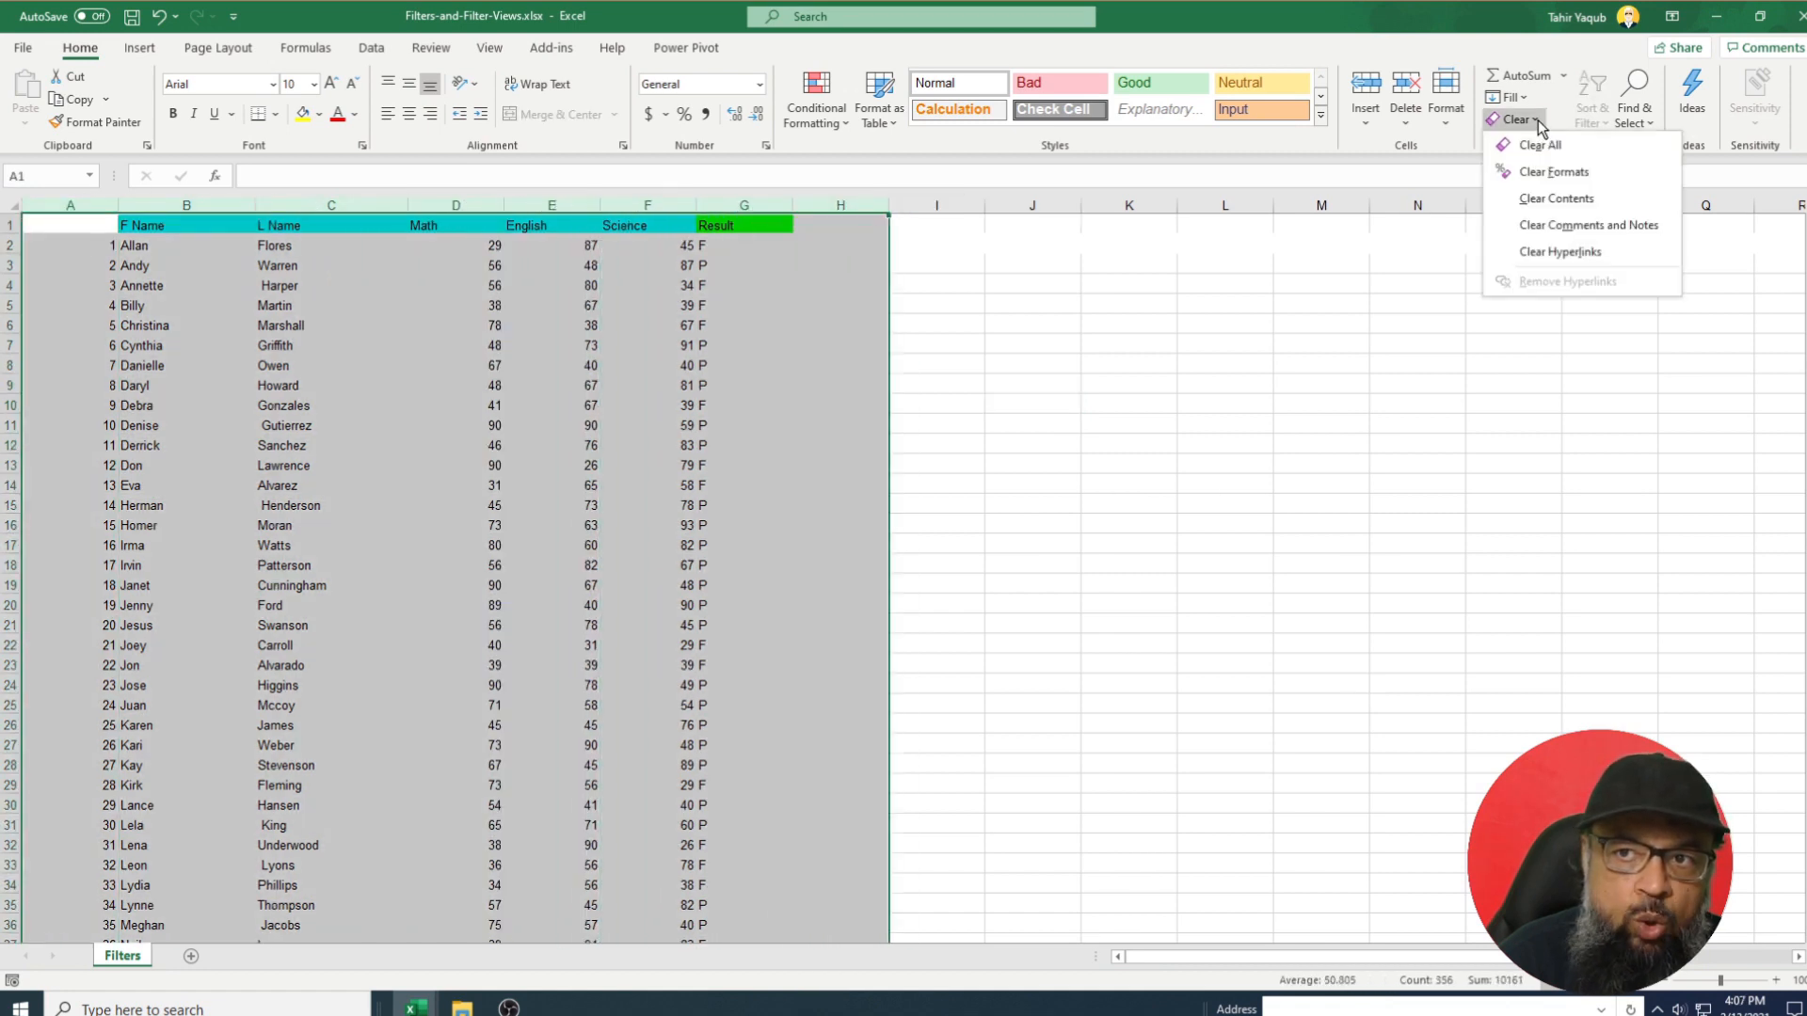
{"action": "left_click", "coordinate": [1541, 175]}
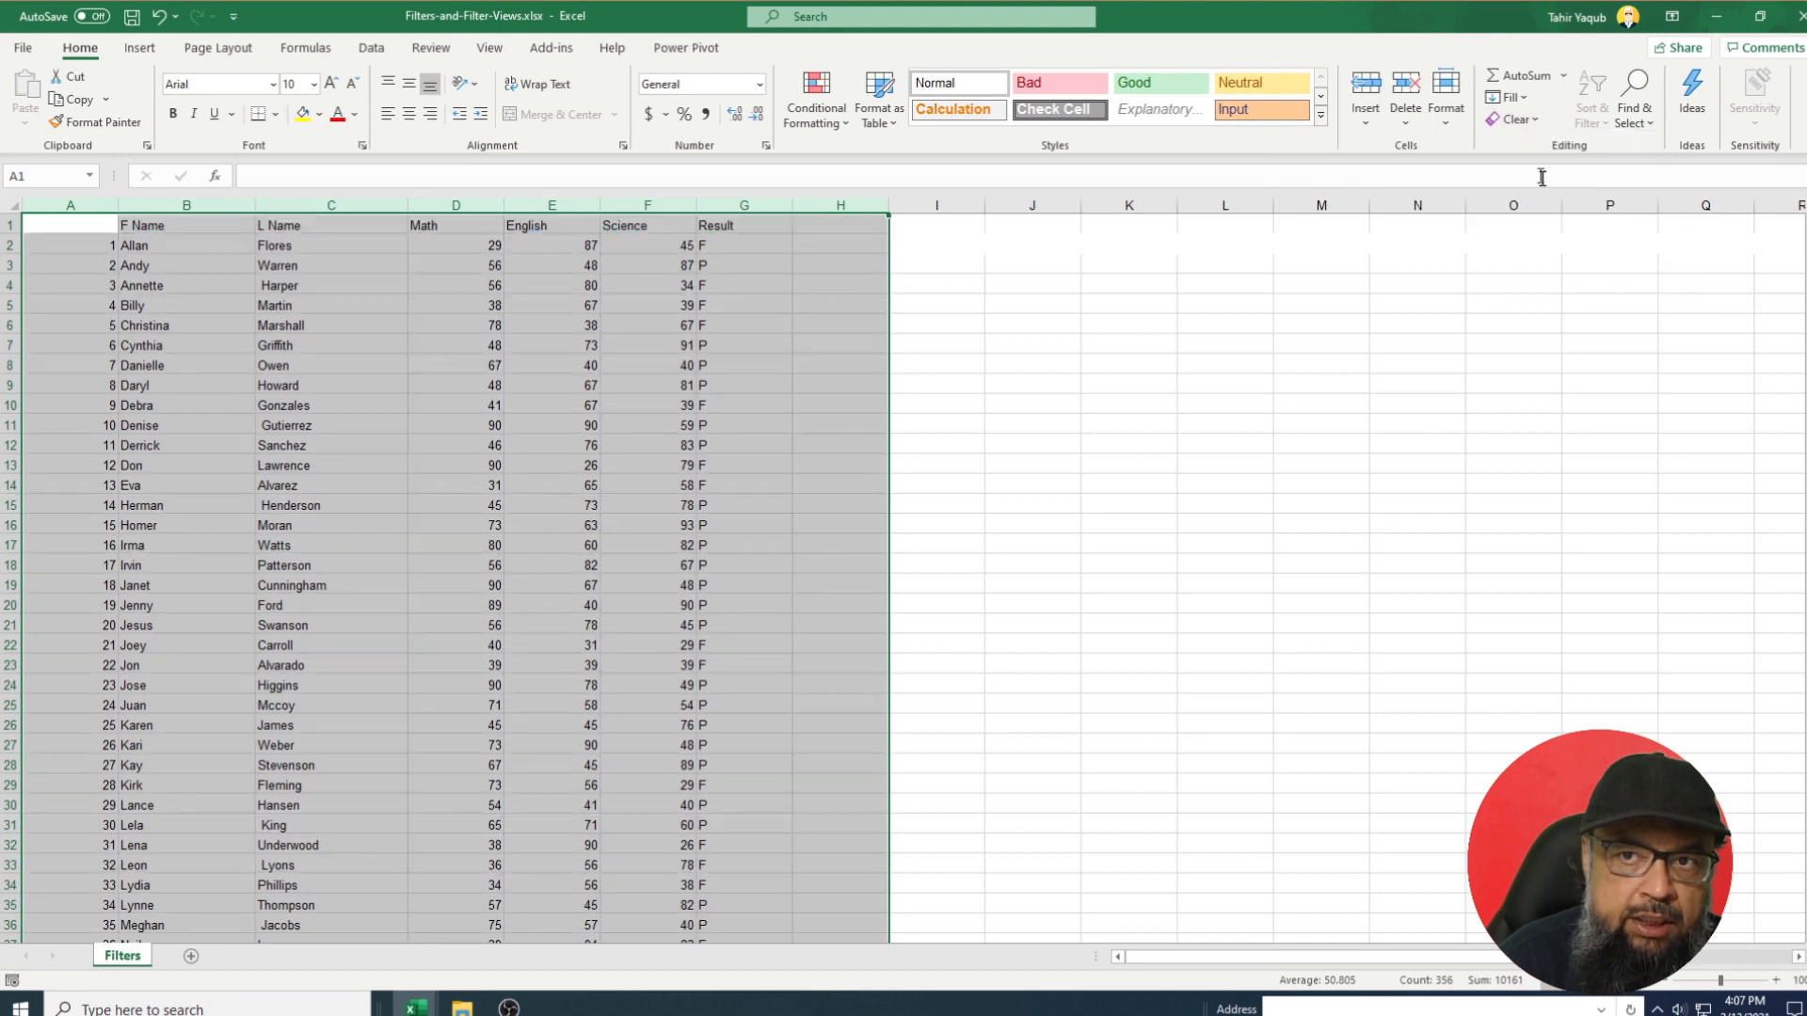
{"action": "left_click", "coordinate": [1214, 401]}
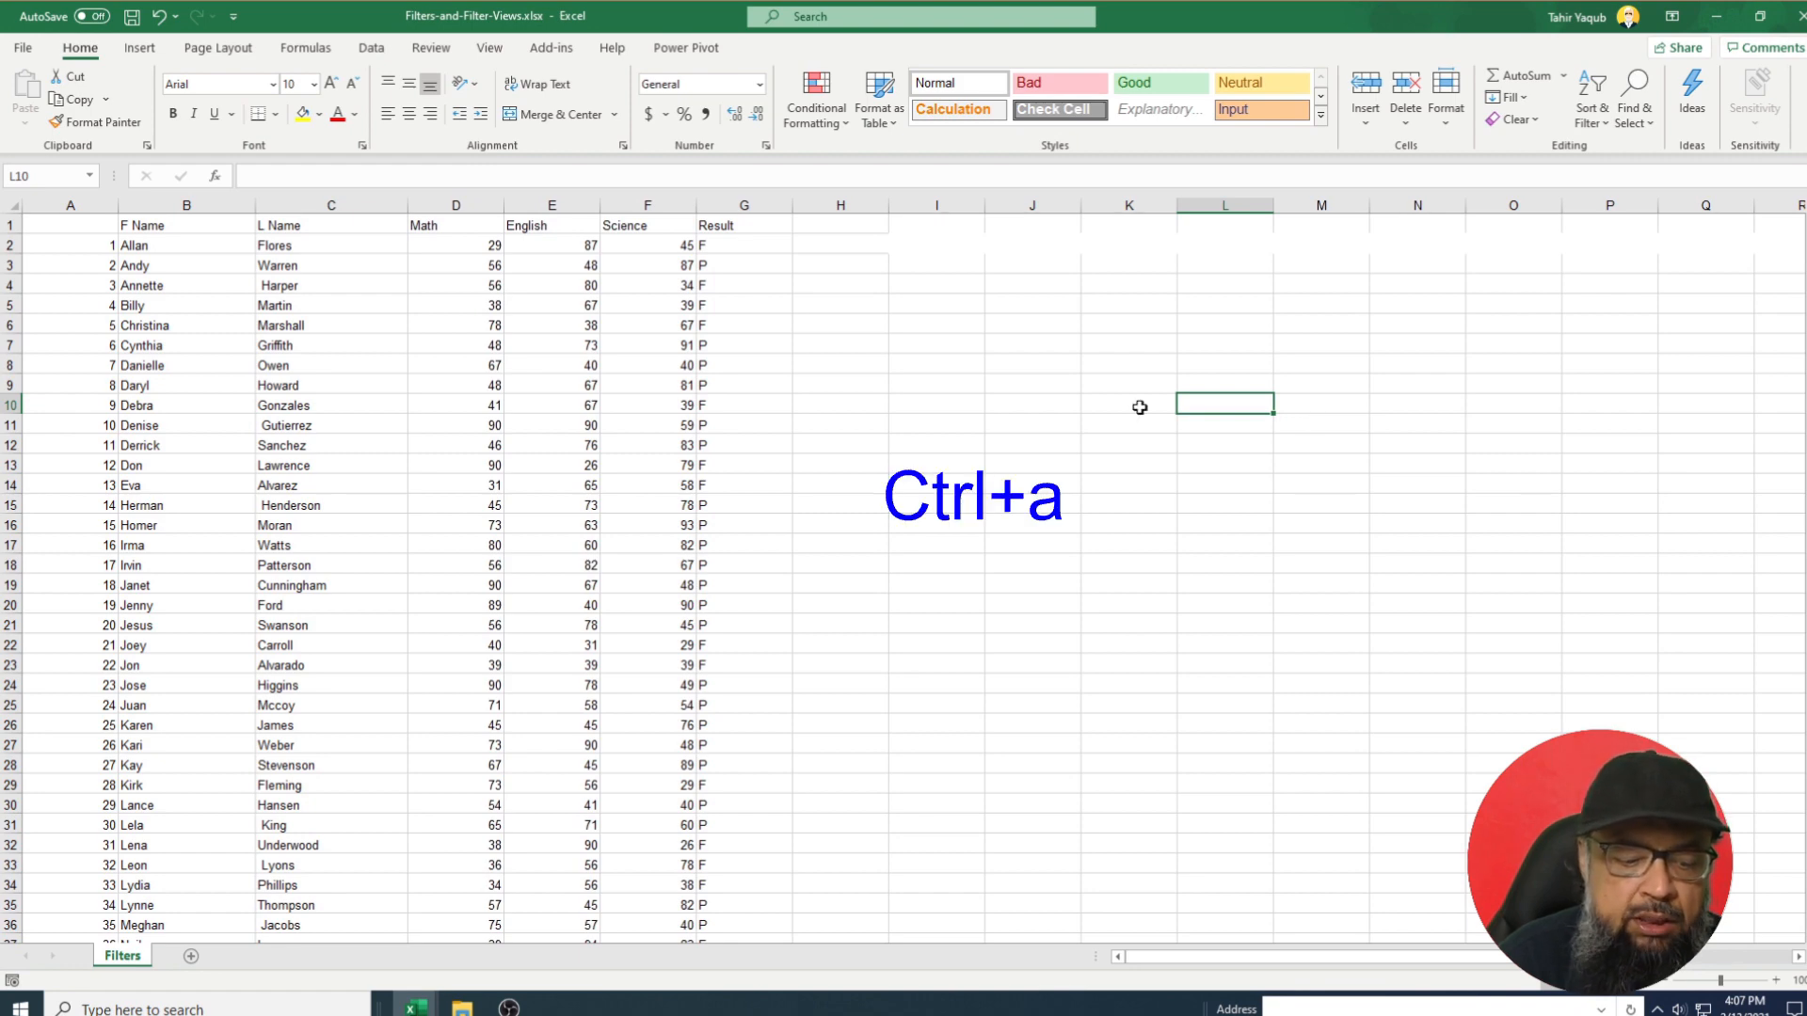
Select the entire Filters sheet with Ctrl+A and apply Clear Formats to it.
{"action": "key", "text": "ctrl+a"}
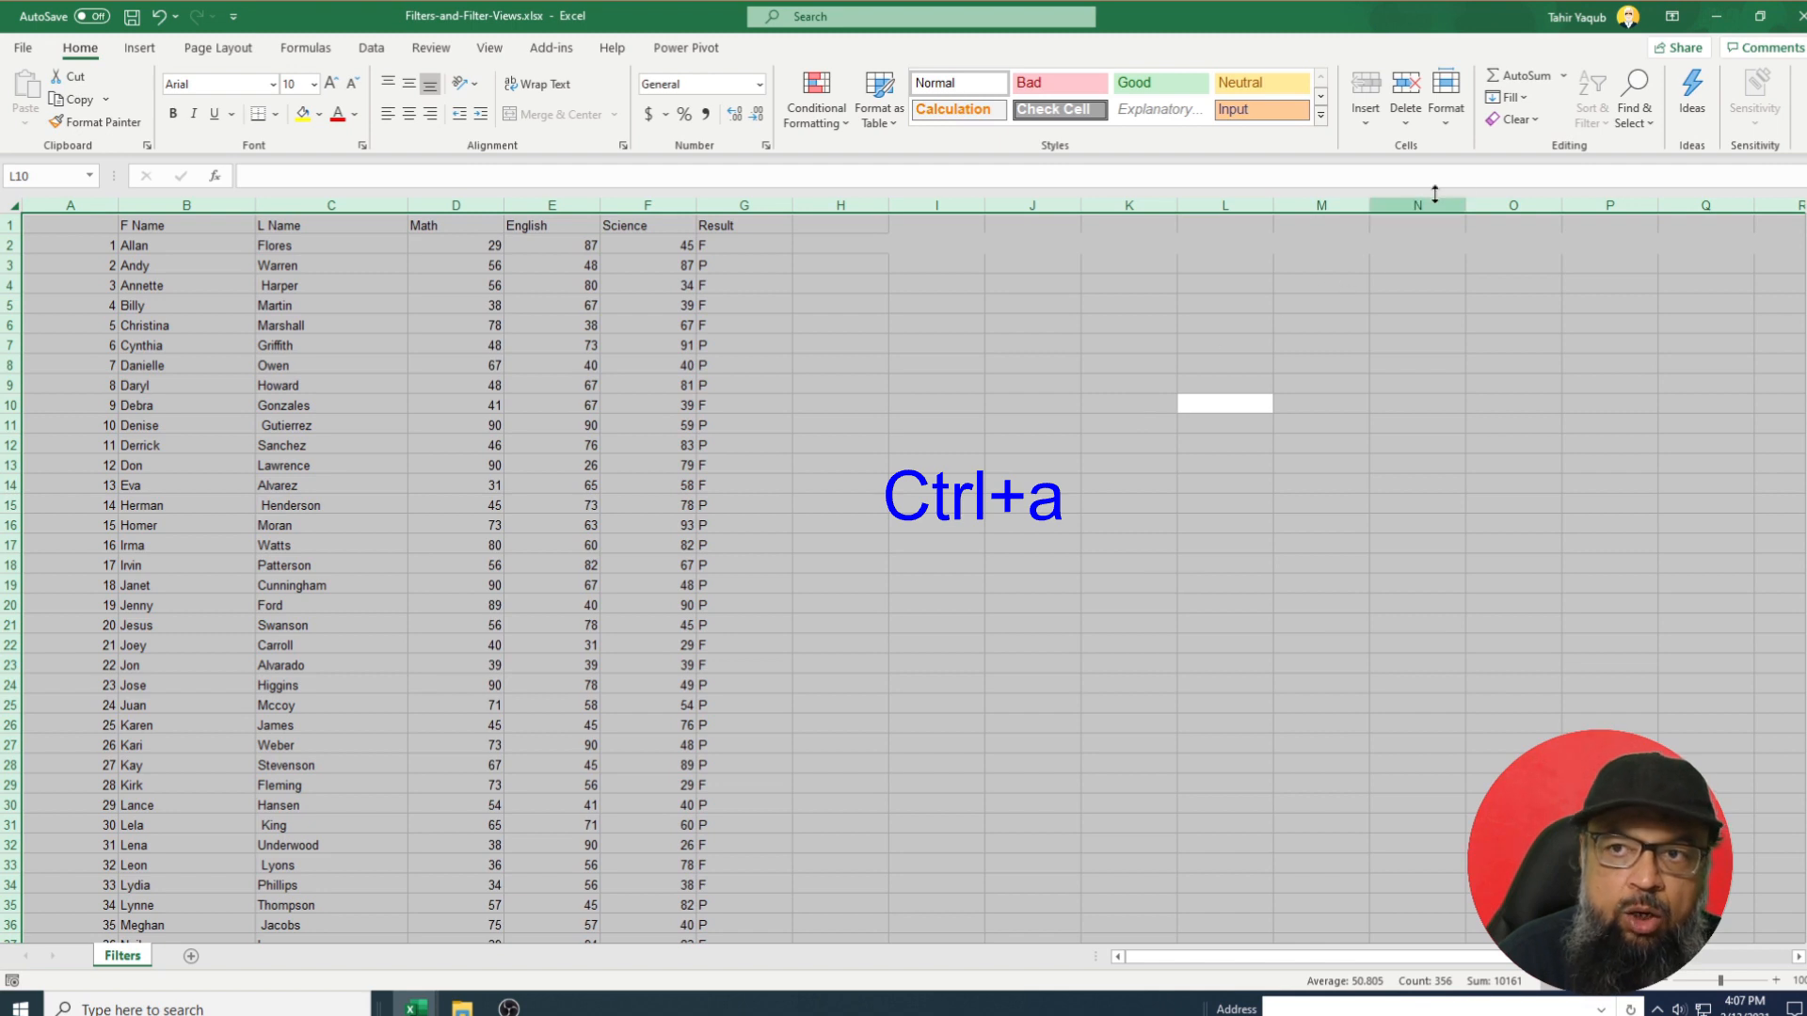
{"action": "left_click", "coordinate": [1528, 119]}
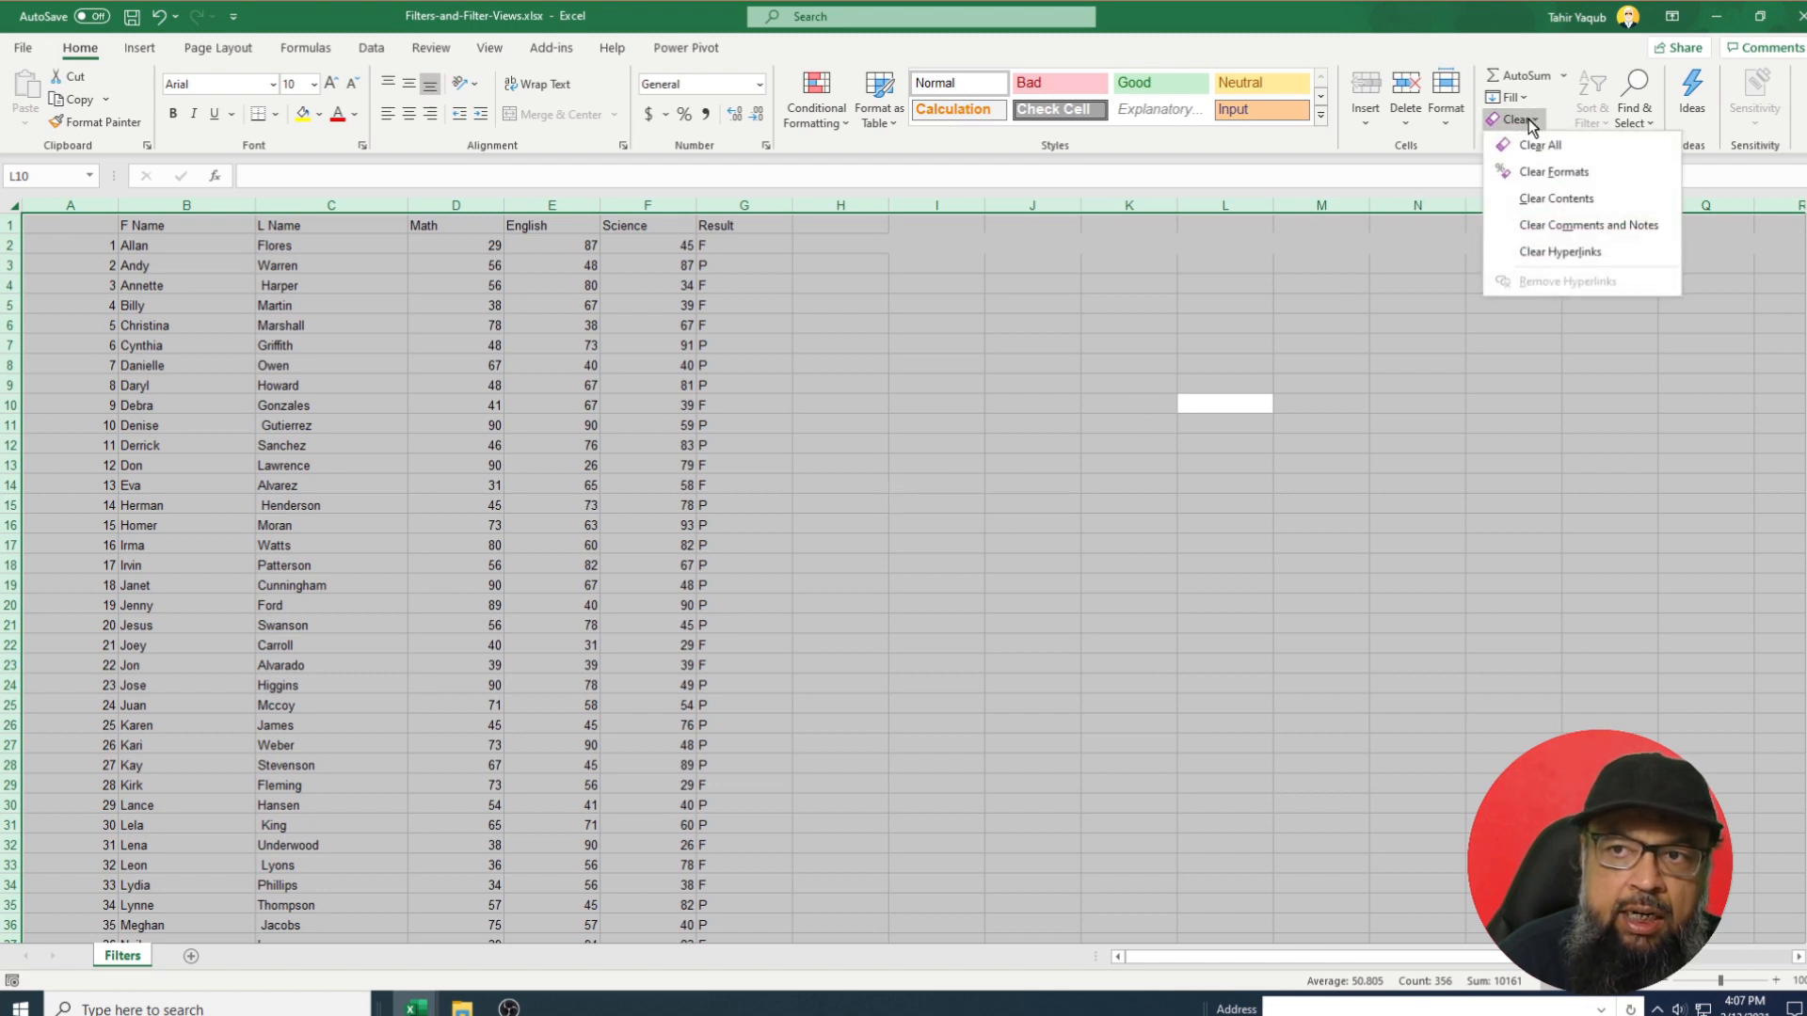
{"action": "left_click", "coordinate": [1553, 171]}
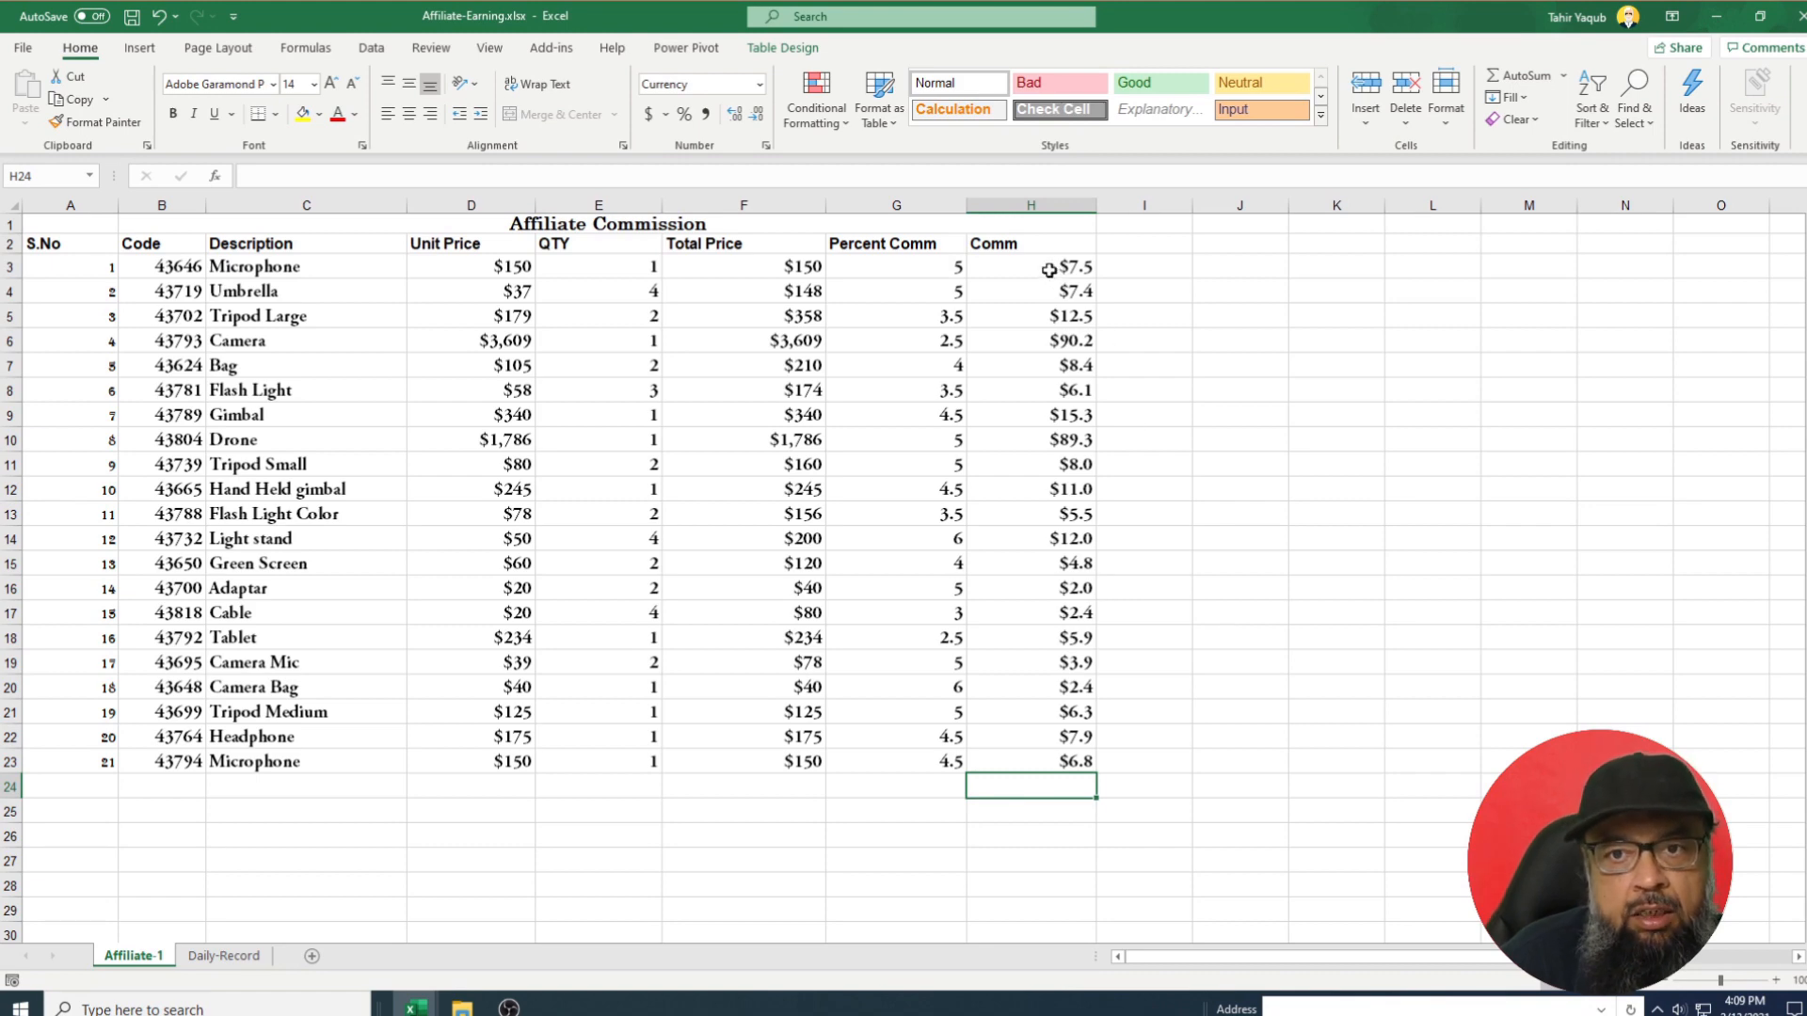
Enter =SUM(H3:H23) in H24 to total the Comm column, giving $315.5.
{"action": "left_click_drag", "start_coordinate": [1049, 270], "coordinate": [1072, 753]}
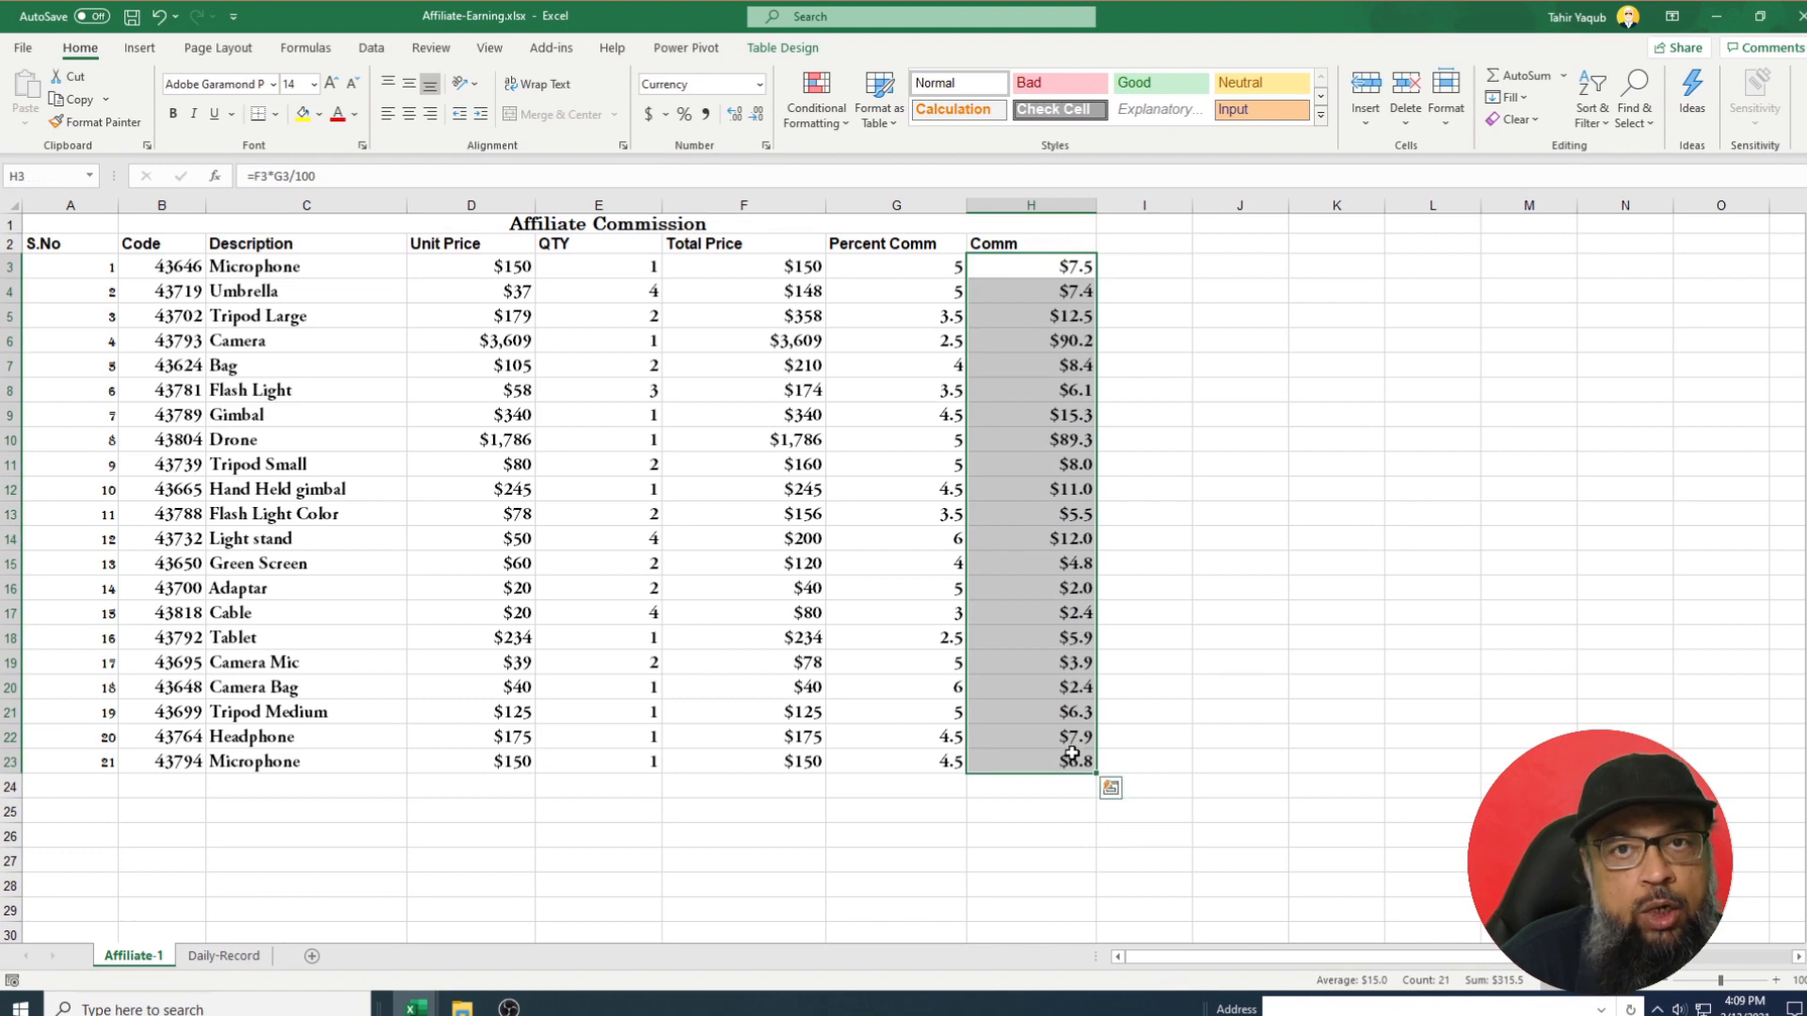
{"action": "left_click", "coordinate": [1023, 794]}
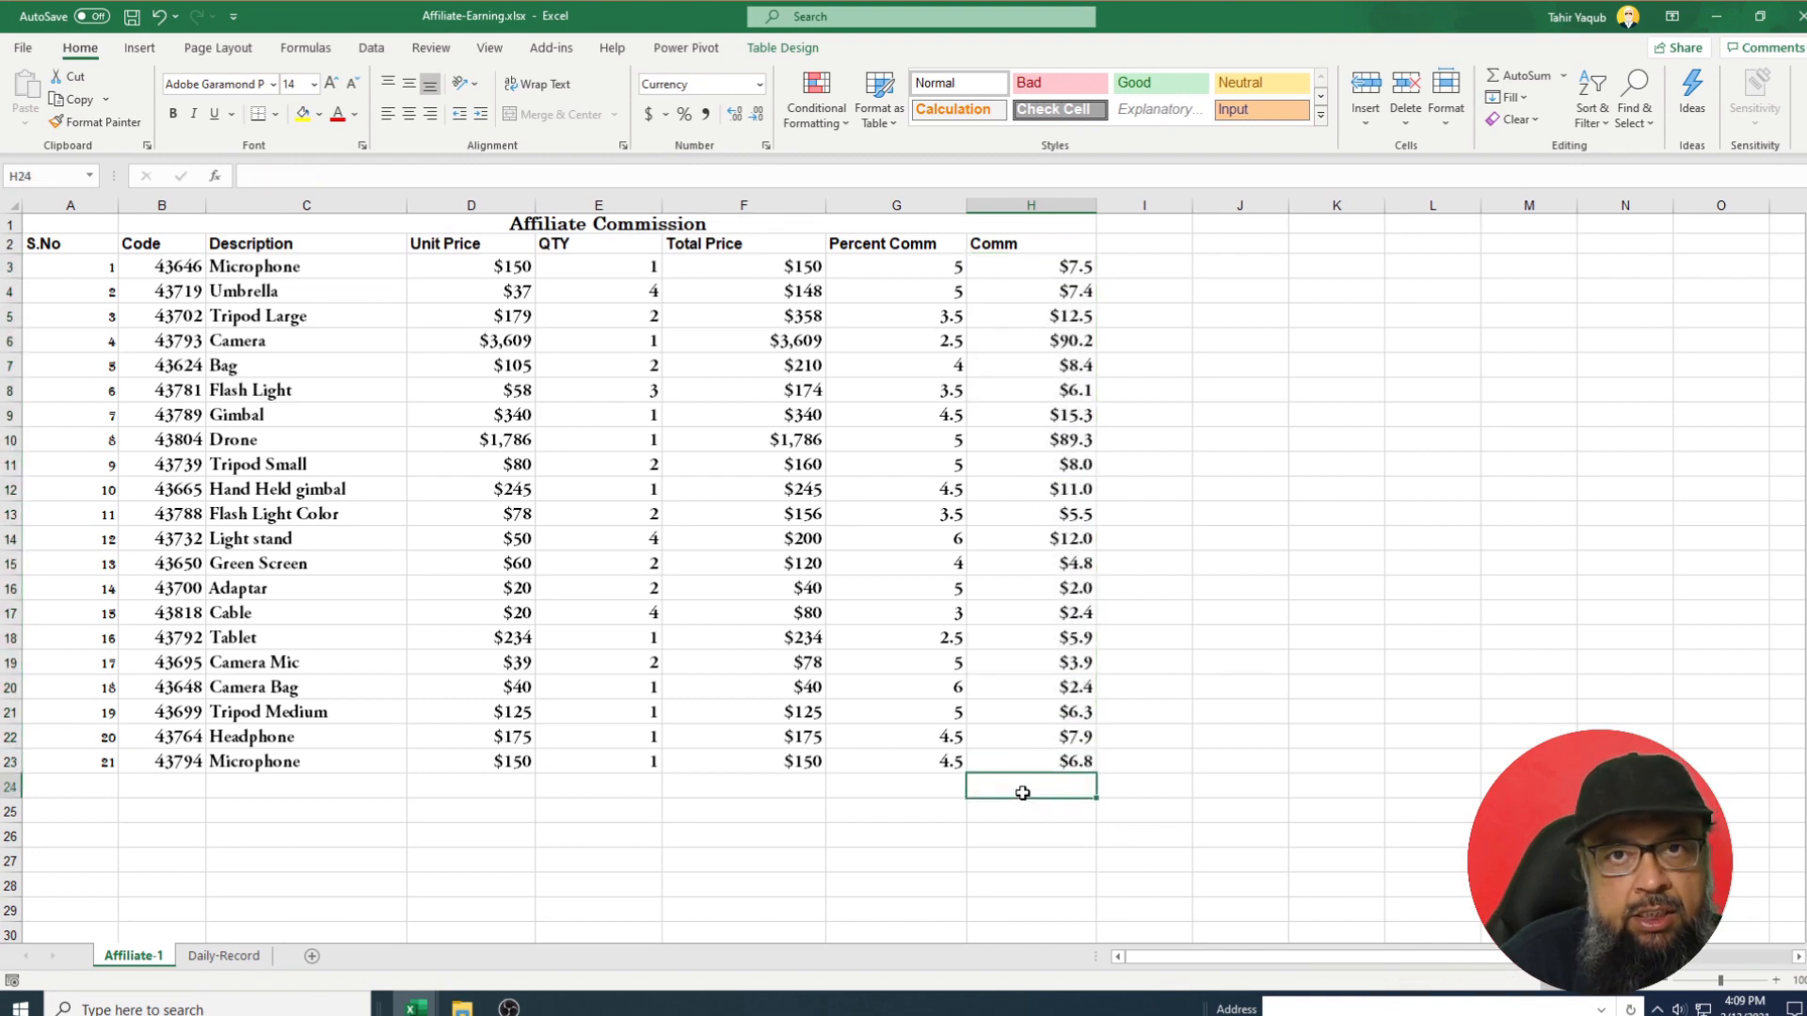
{"action": "left_click", "coordinate": [329, 179]}
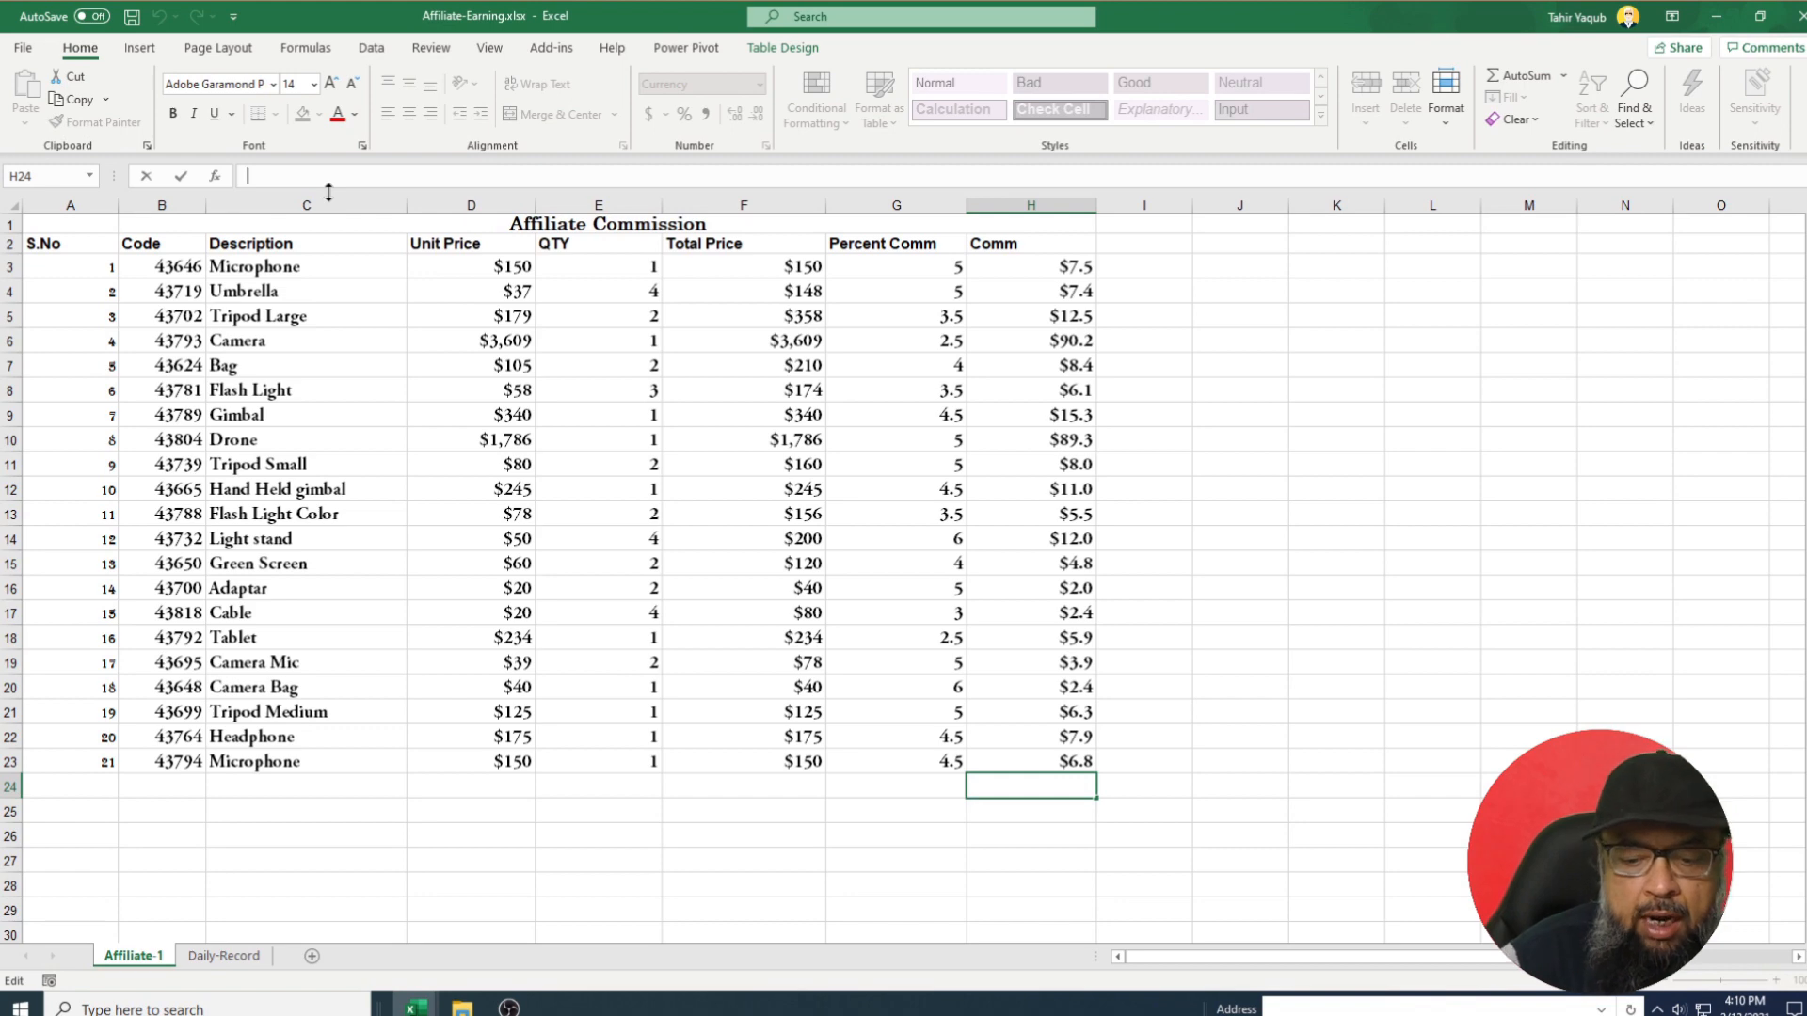
{"action": "type", "text": "="}
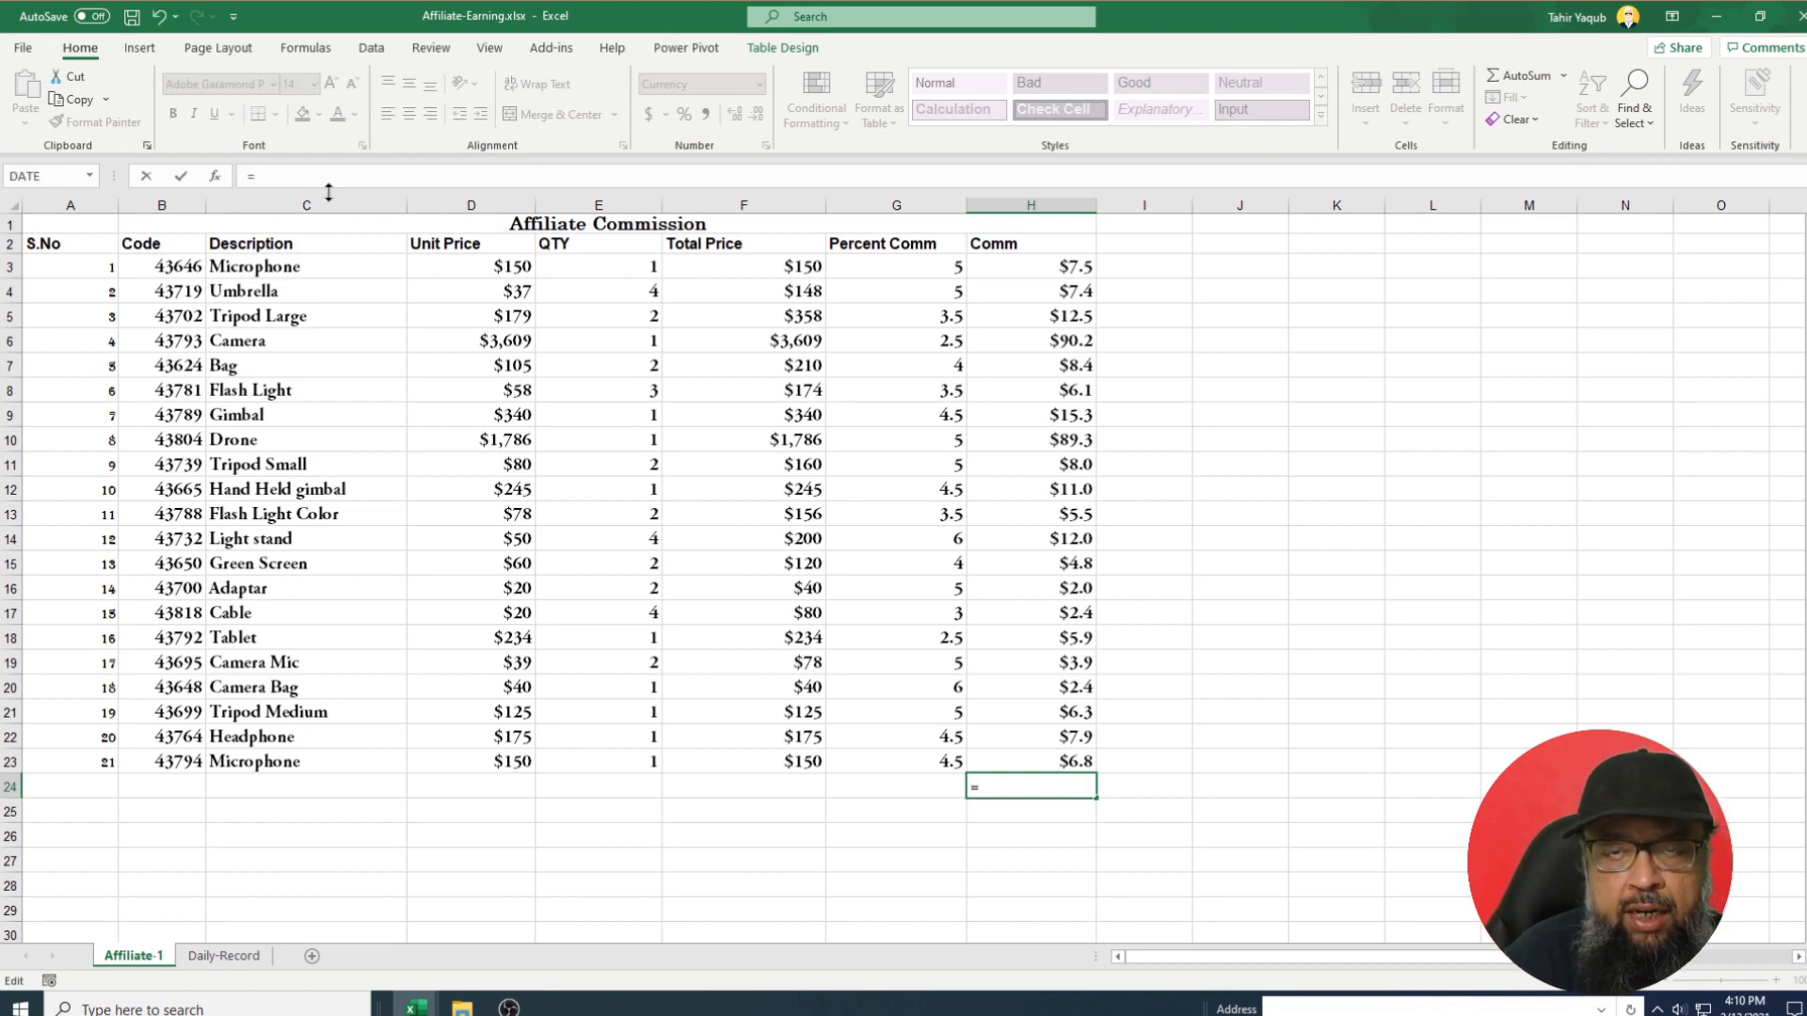
{"action": "type", "text": "sum"}
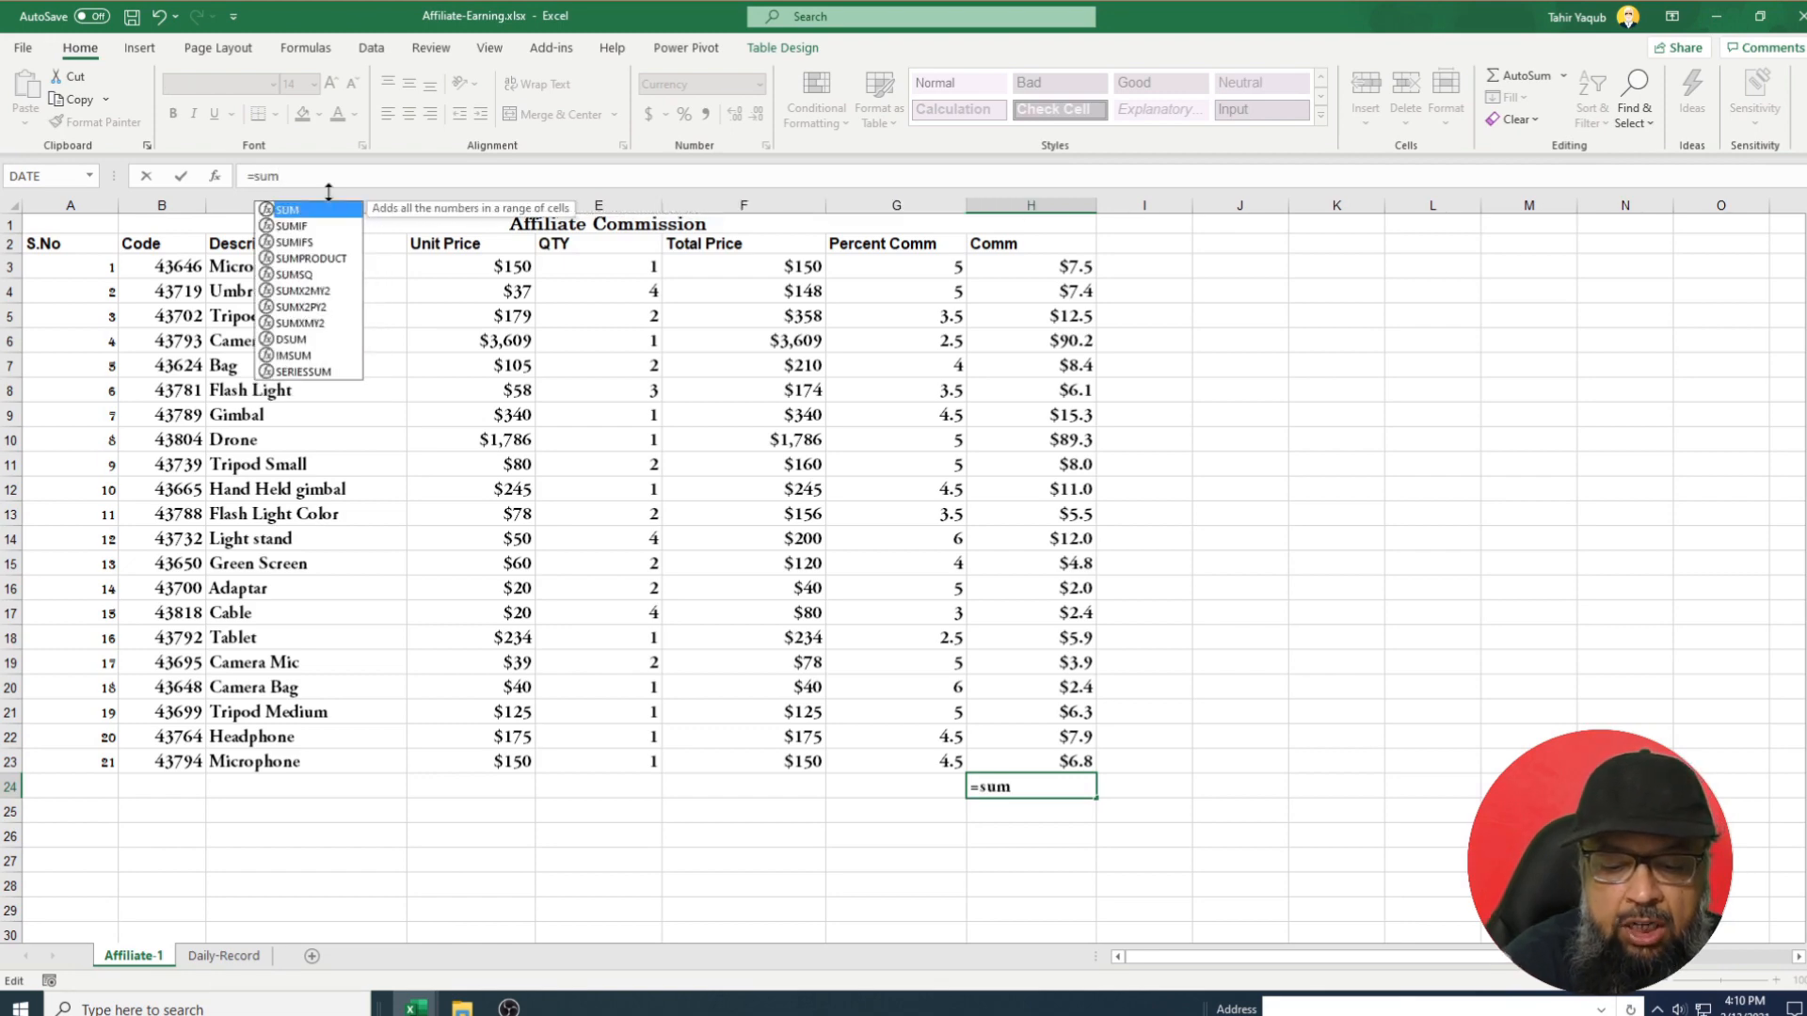
{"action": "type", "text": "("}
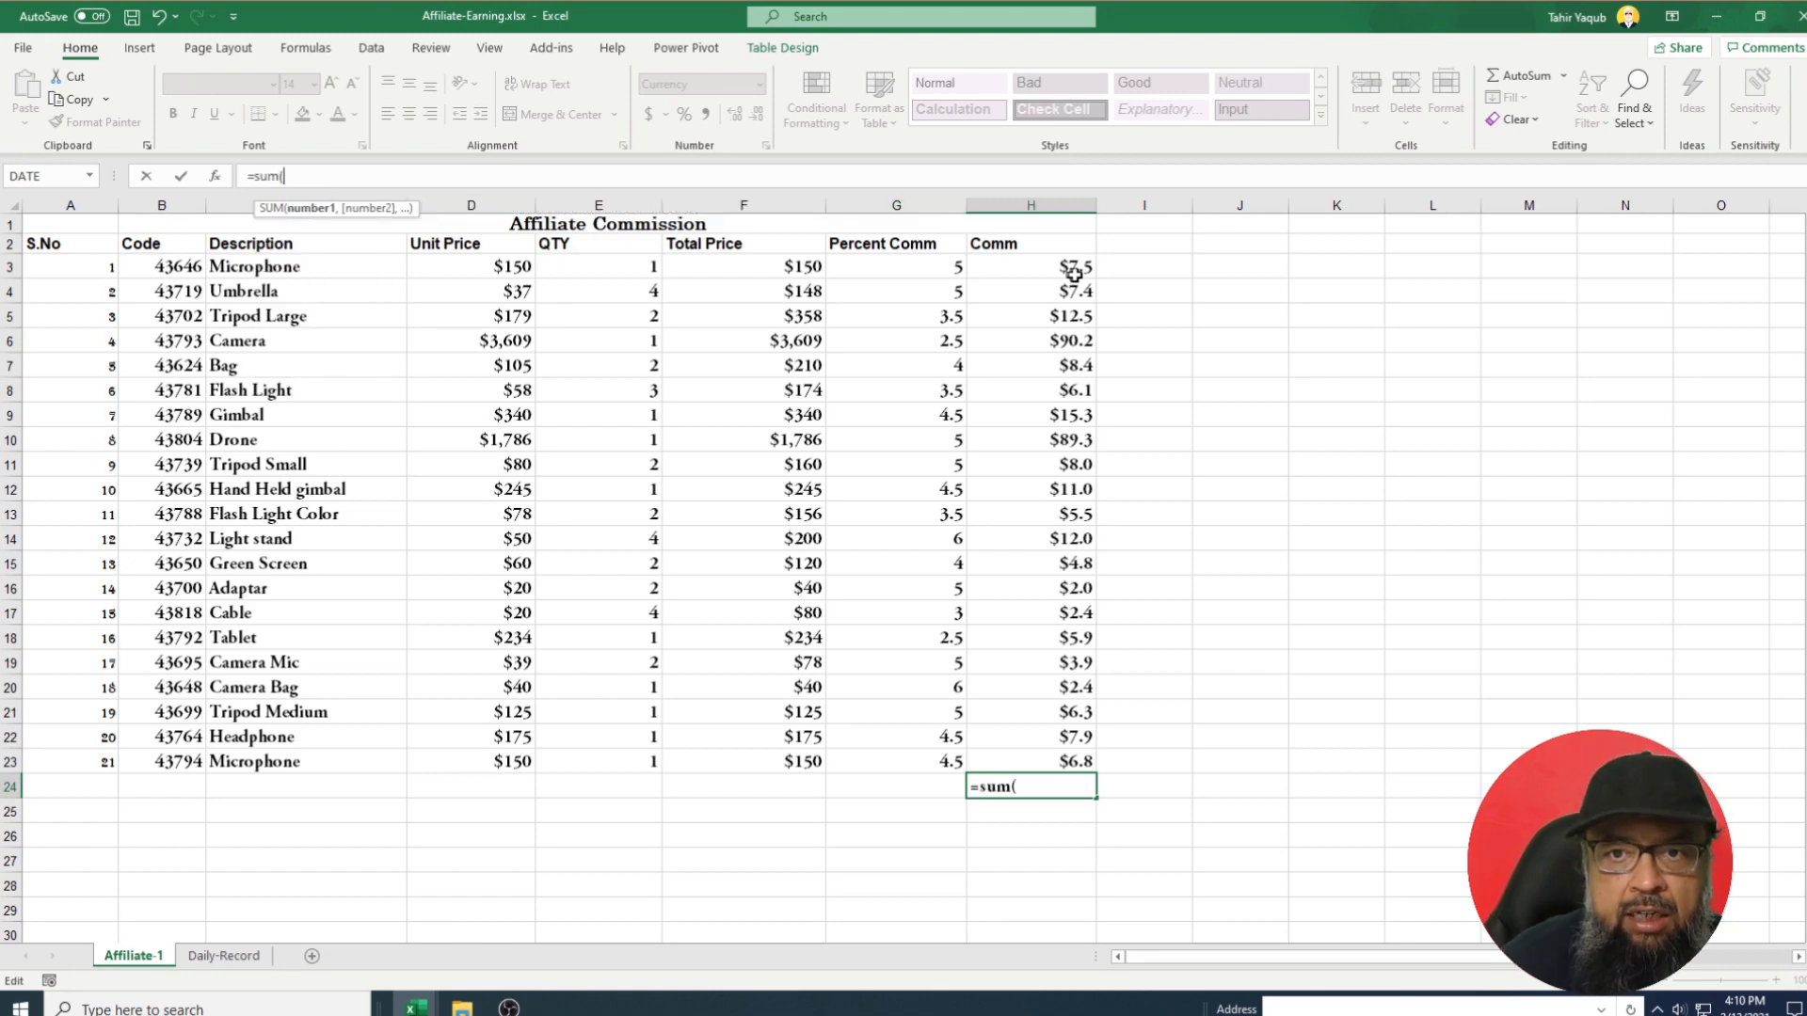
{"action": "left_click_drag", "start_coordinate": [1054, 267], "coordinate": [1069, 749]}
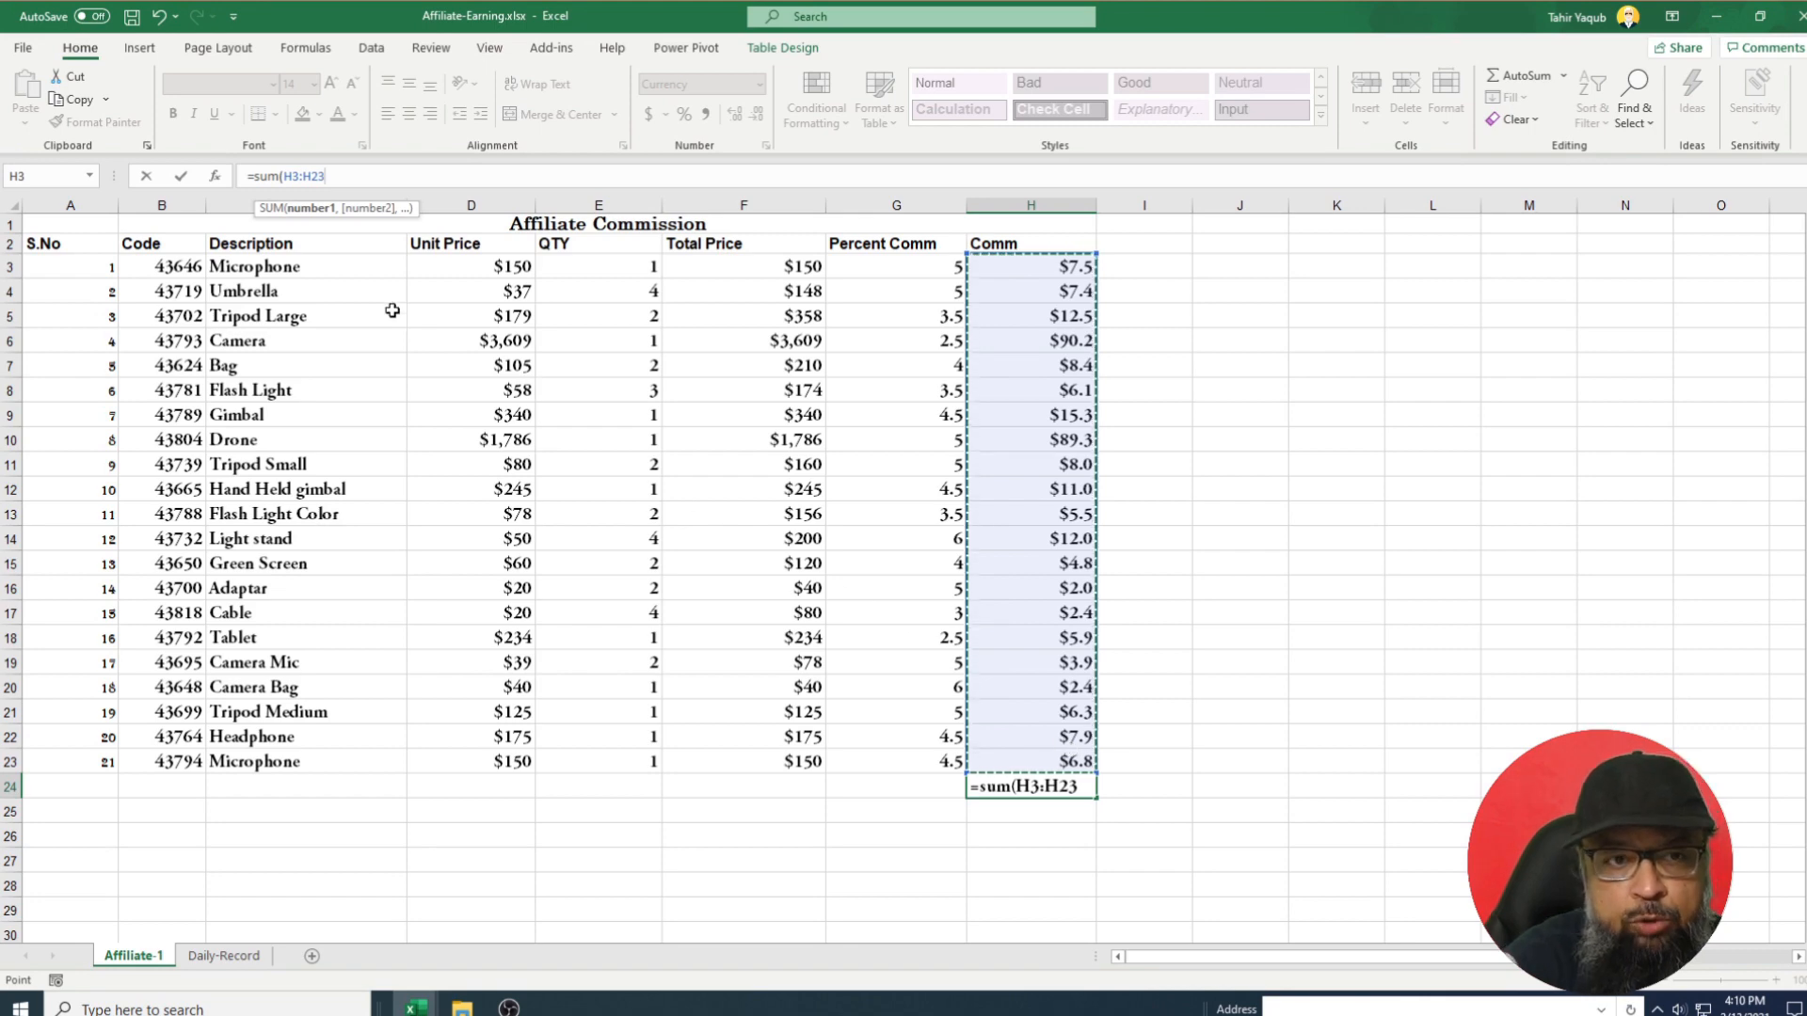
{"action": "type", "text": ")"}
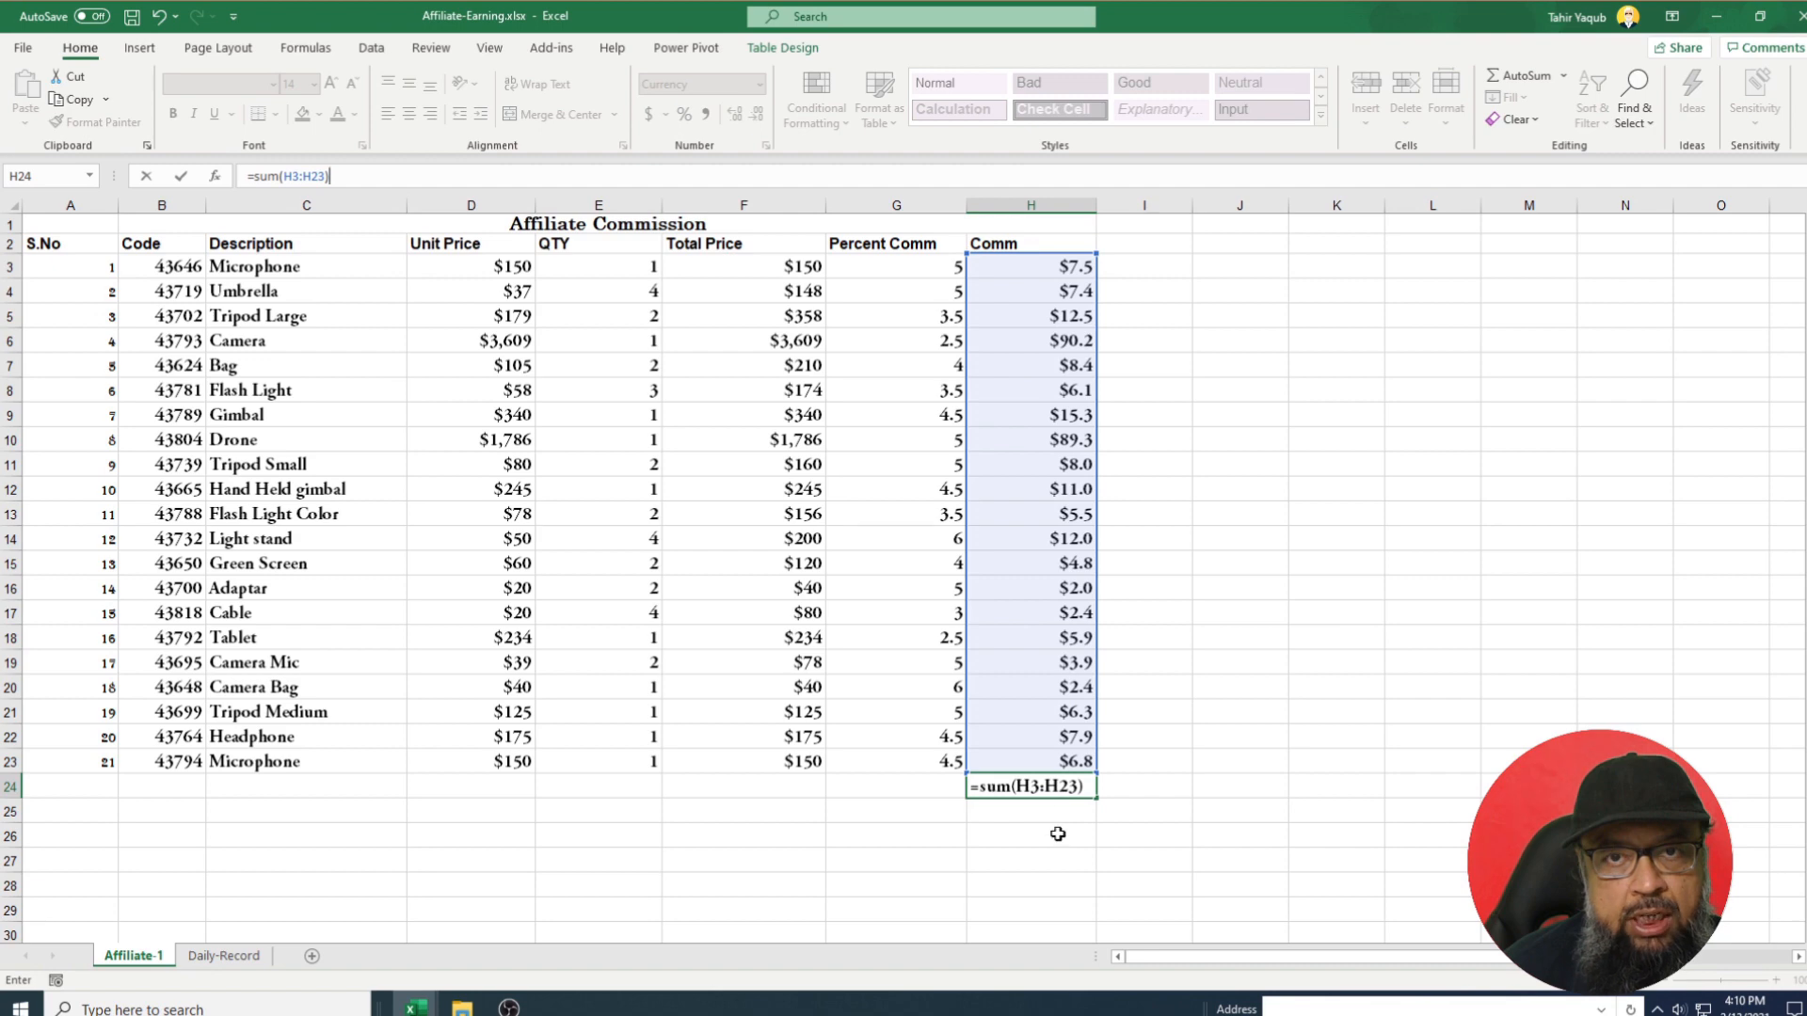
{"action": "key", "text": "Return"}
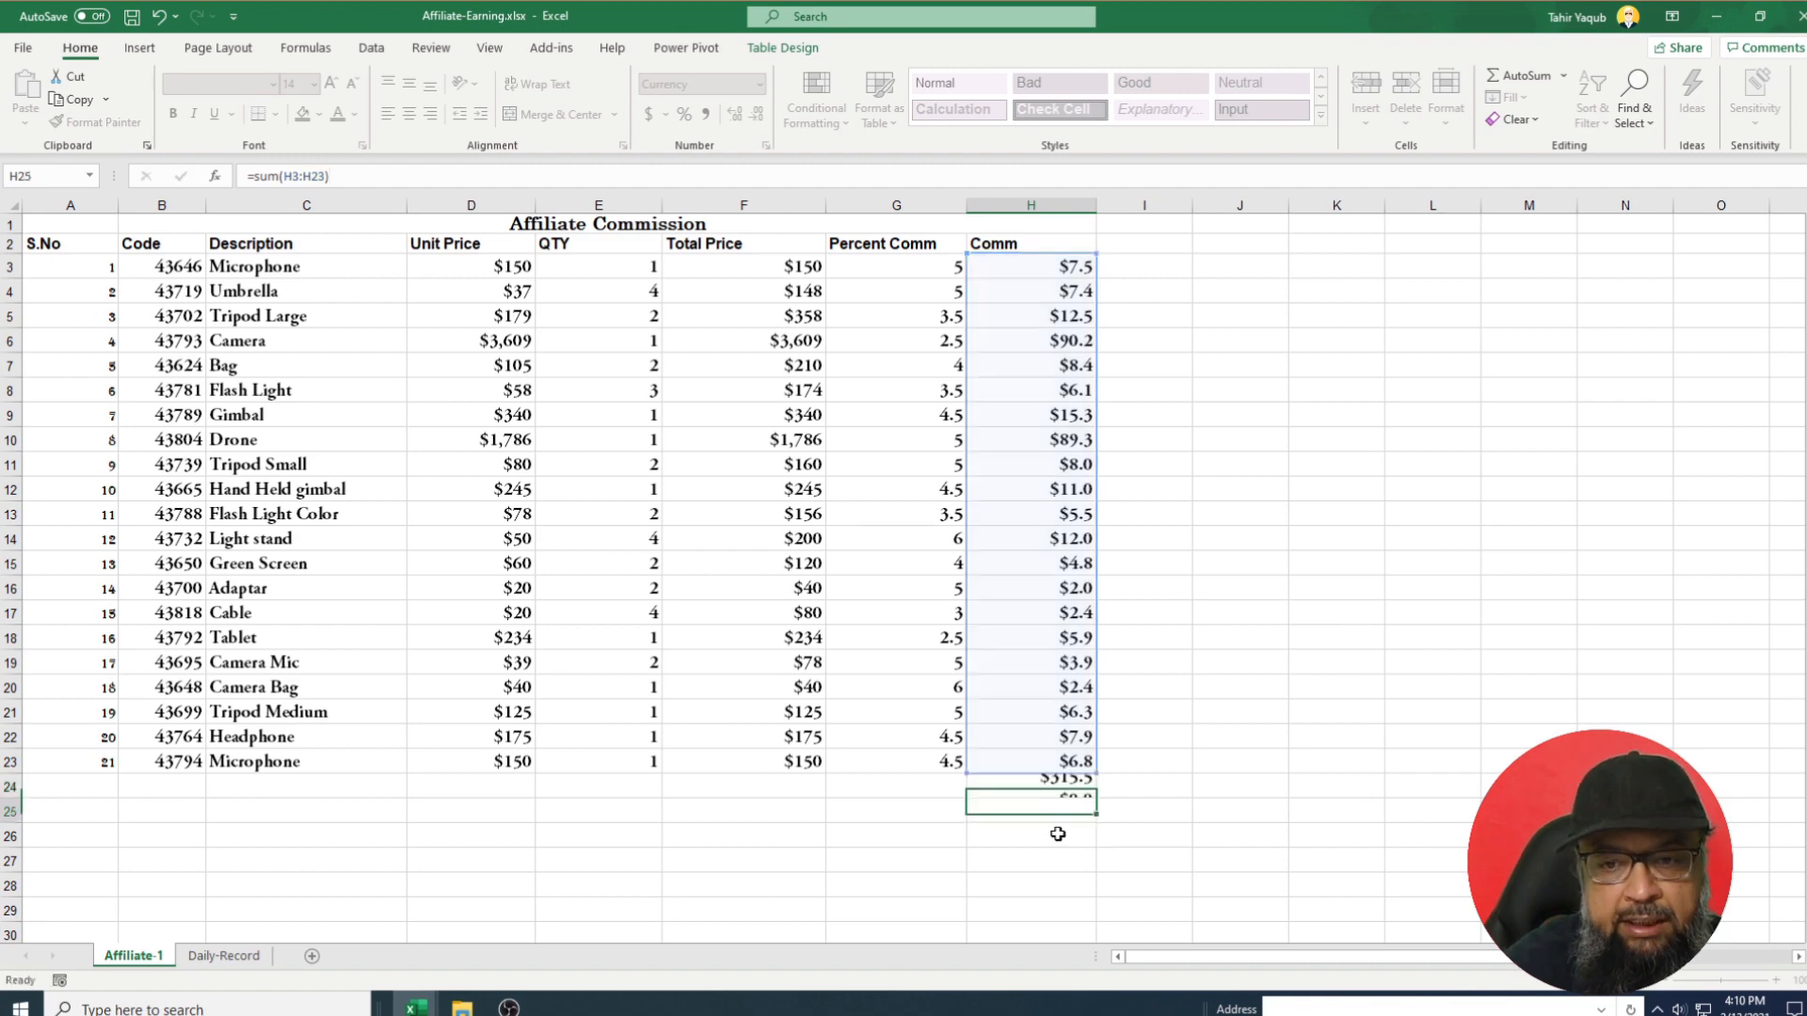
{"action": "left_click", "coordinate": [1080, 790]}
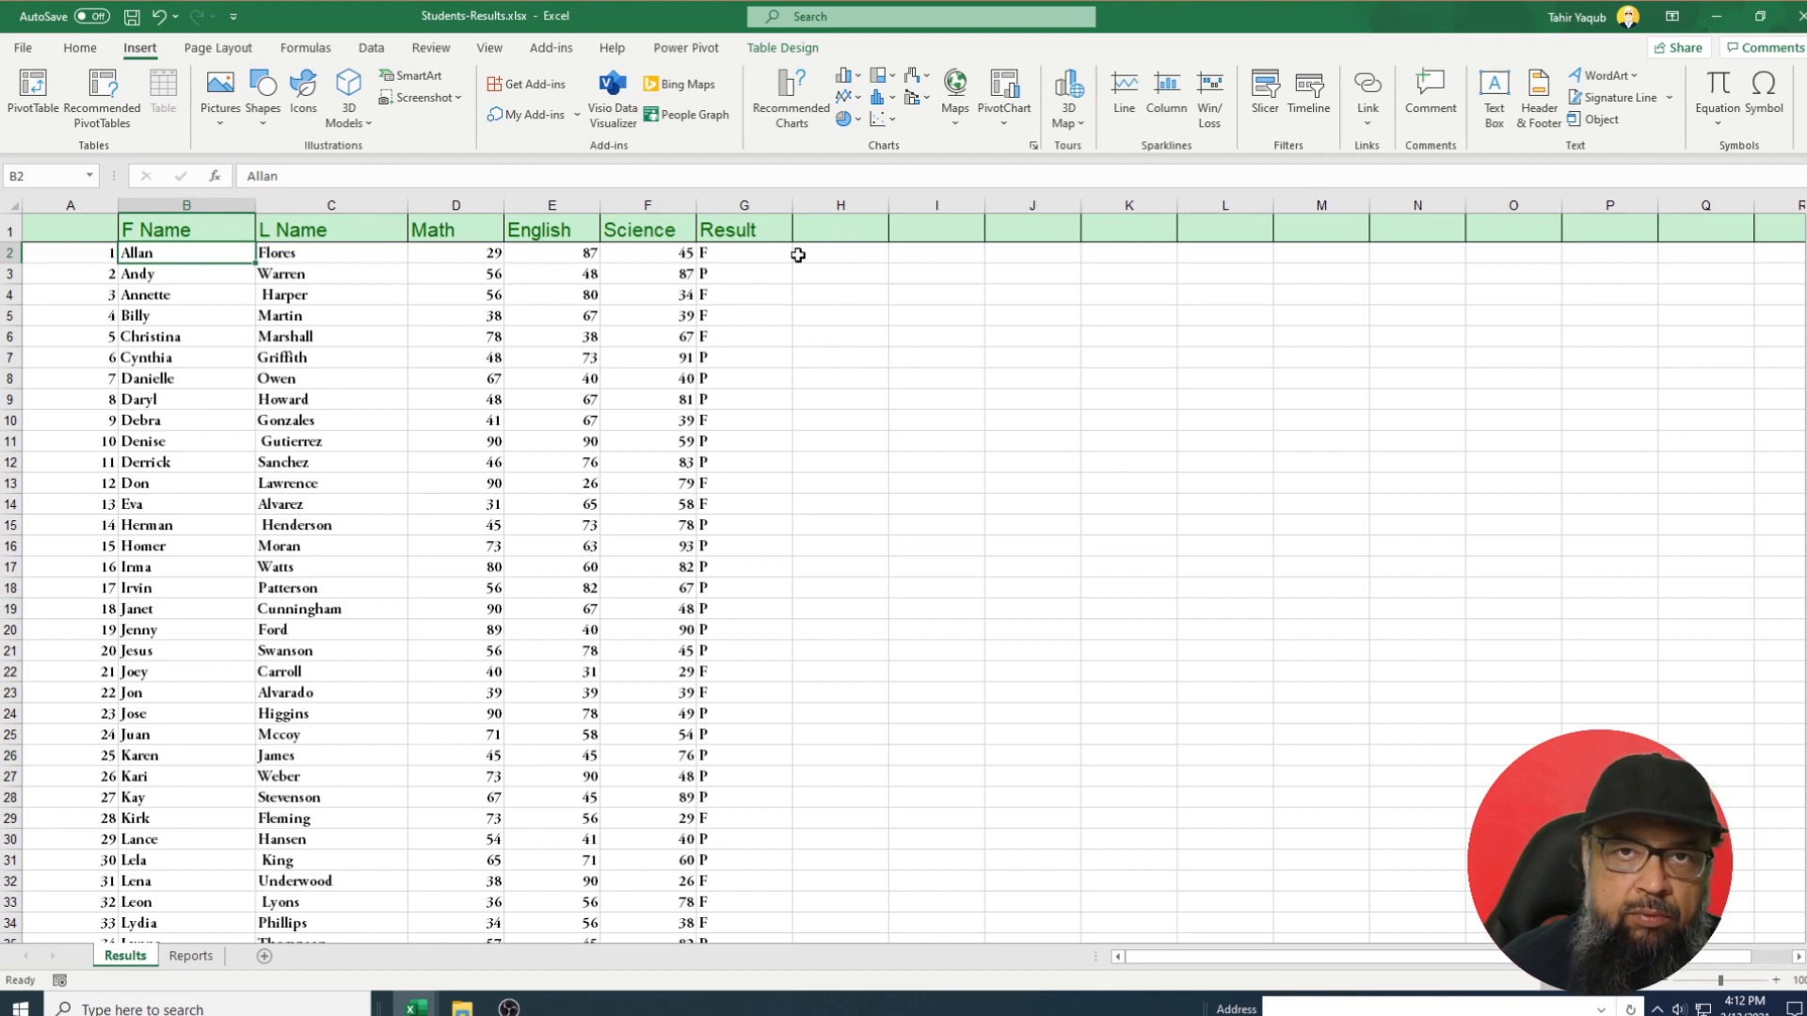
Add a T Marks header in H1 and fill the column with =SUM(D2:F2) totals of Math, English and Science.
{"action": "left_click", "coordinate": [845, 230]}
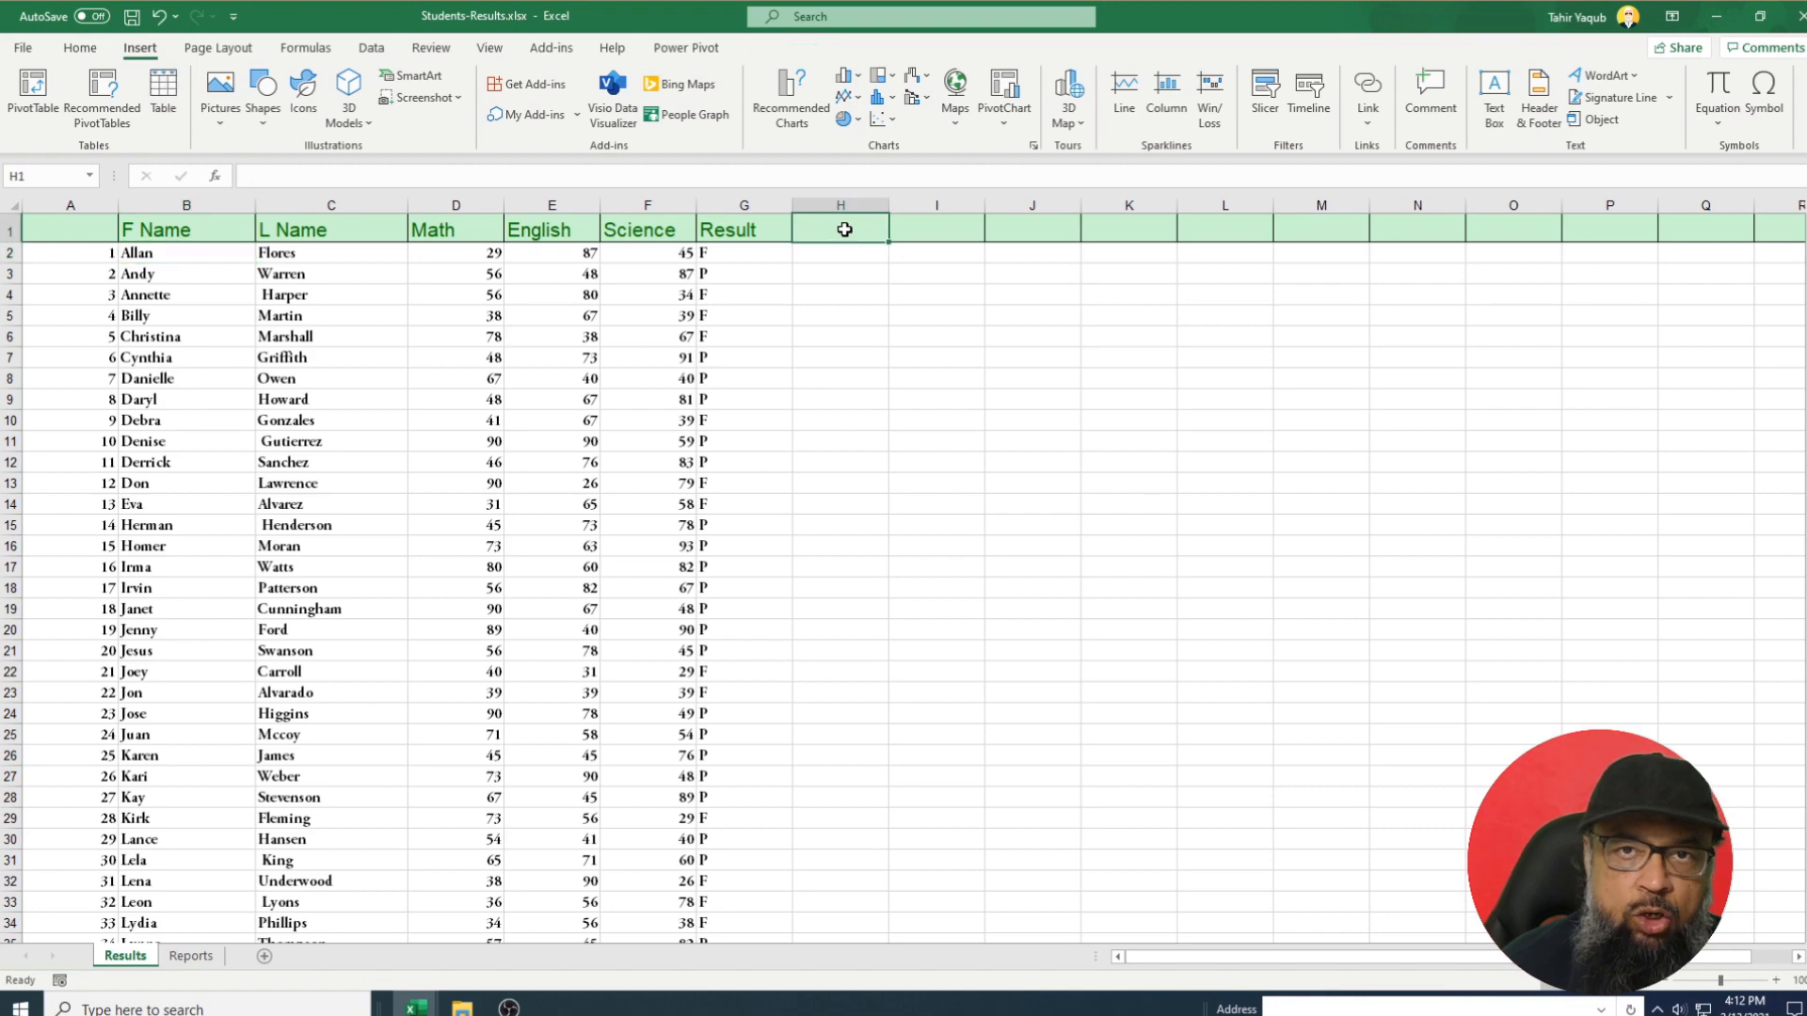
{"action": "type", "text": "T Marks"}
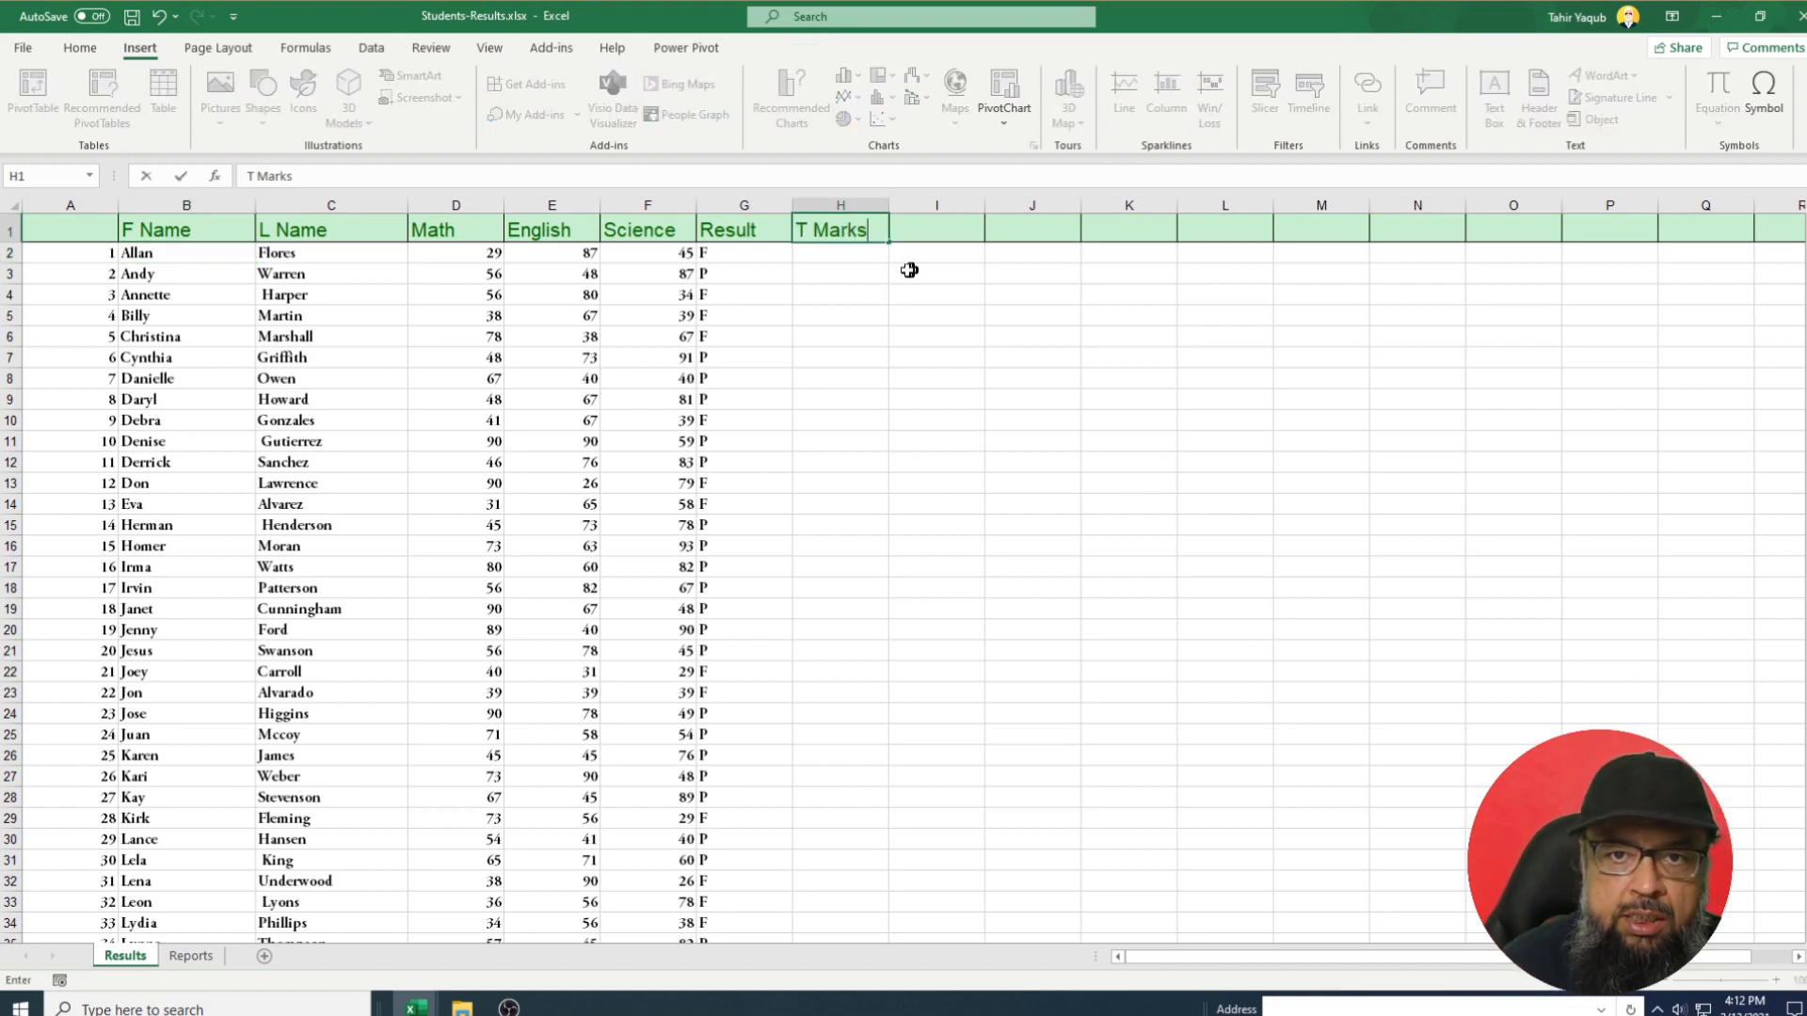
{"action": "key", "text": "Return"}
{"action": "type", "text": "=s"}
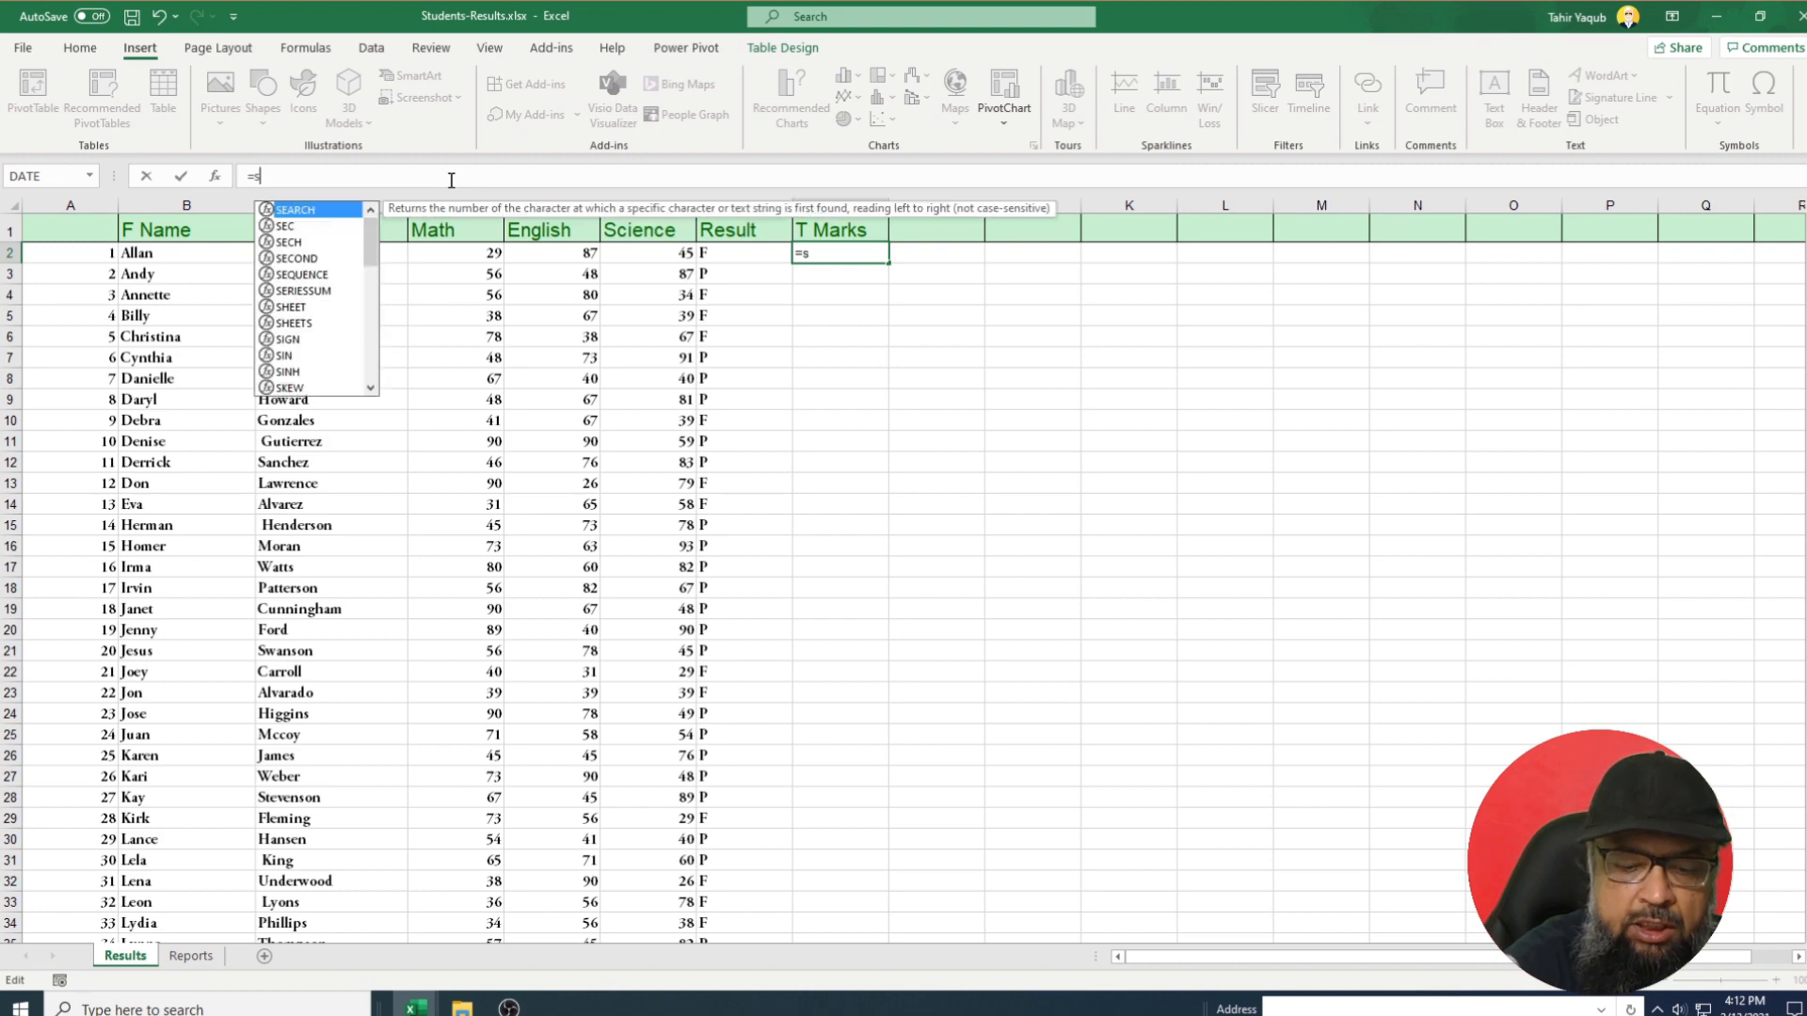
{"action": "type", "text": "um("}
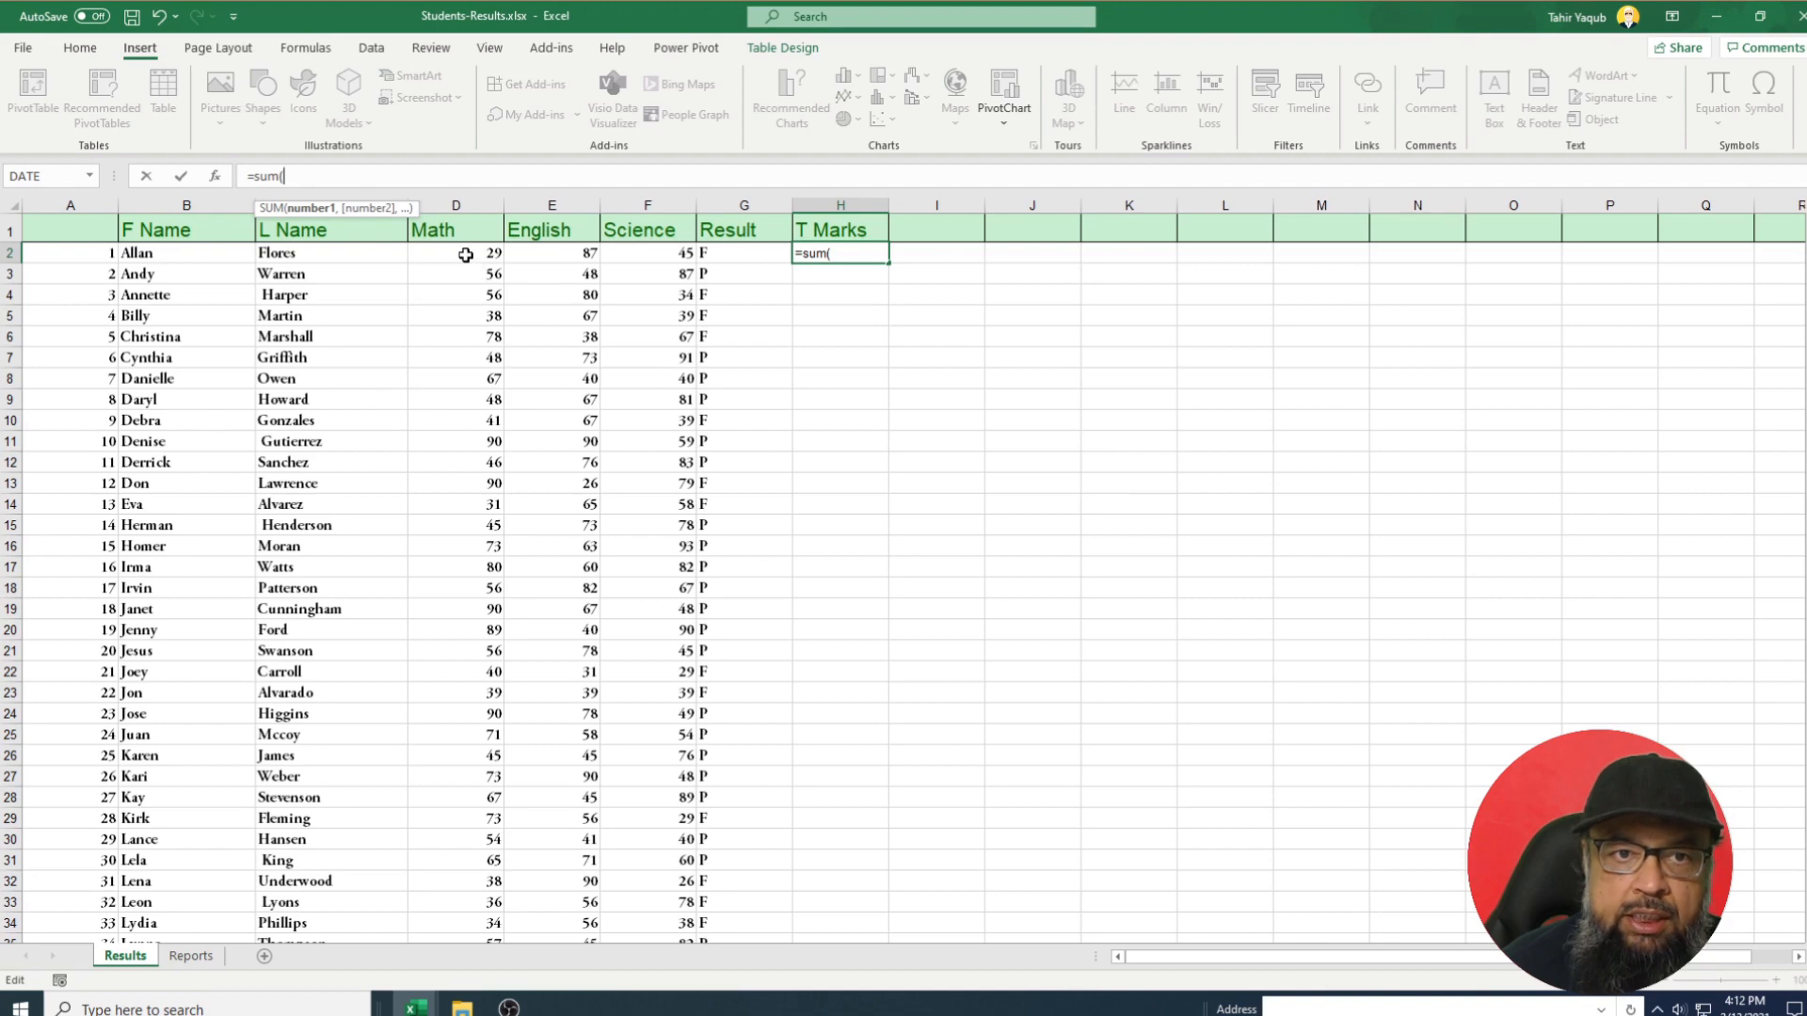
{"action": "left_click_drag", "start_coordinate": [465, 255], "coordinate": [653, 256]}
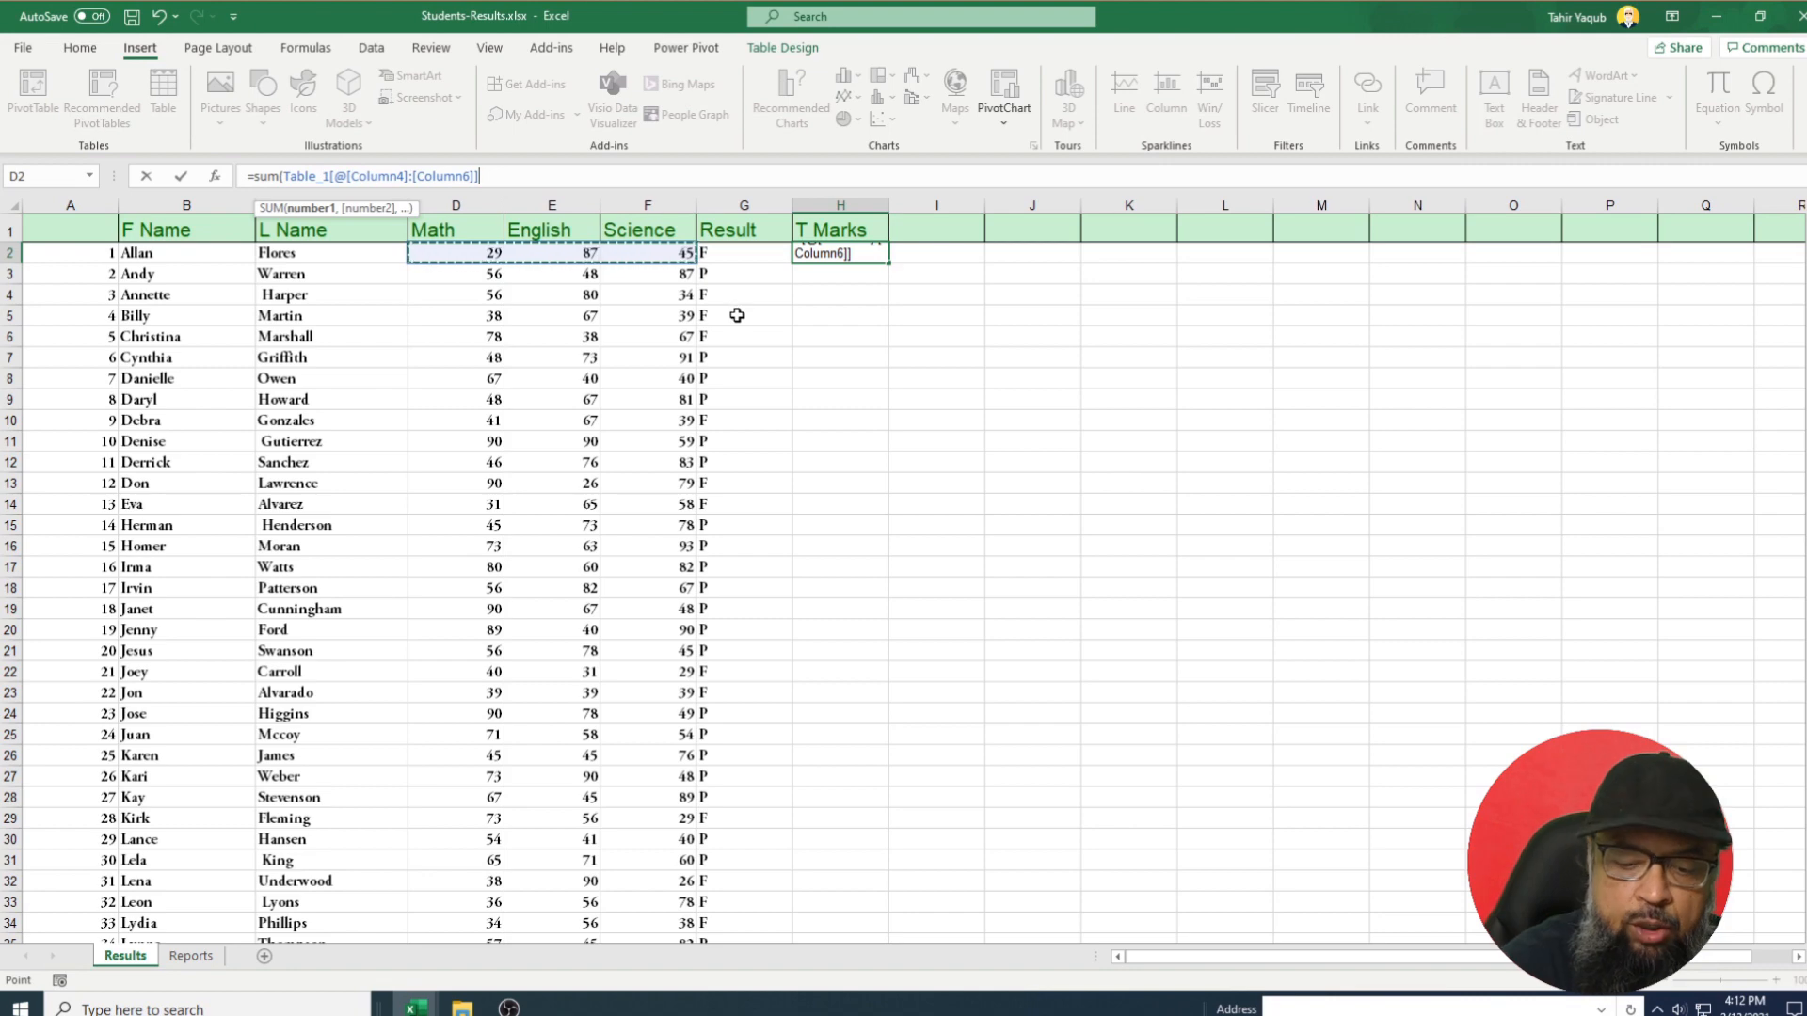
{"action": "type", "text": ")"}
{"action": "key", "text": "ctrl+Return"}
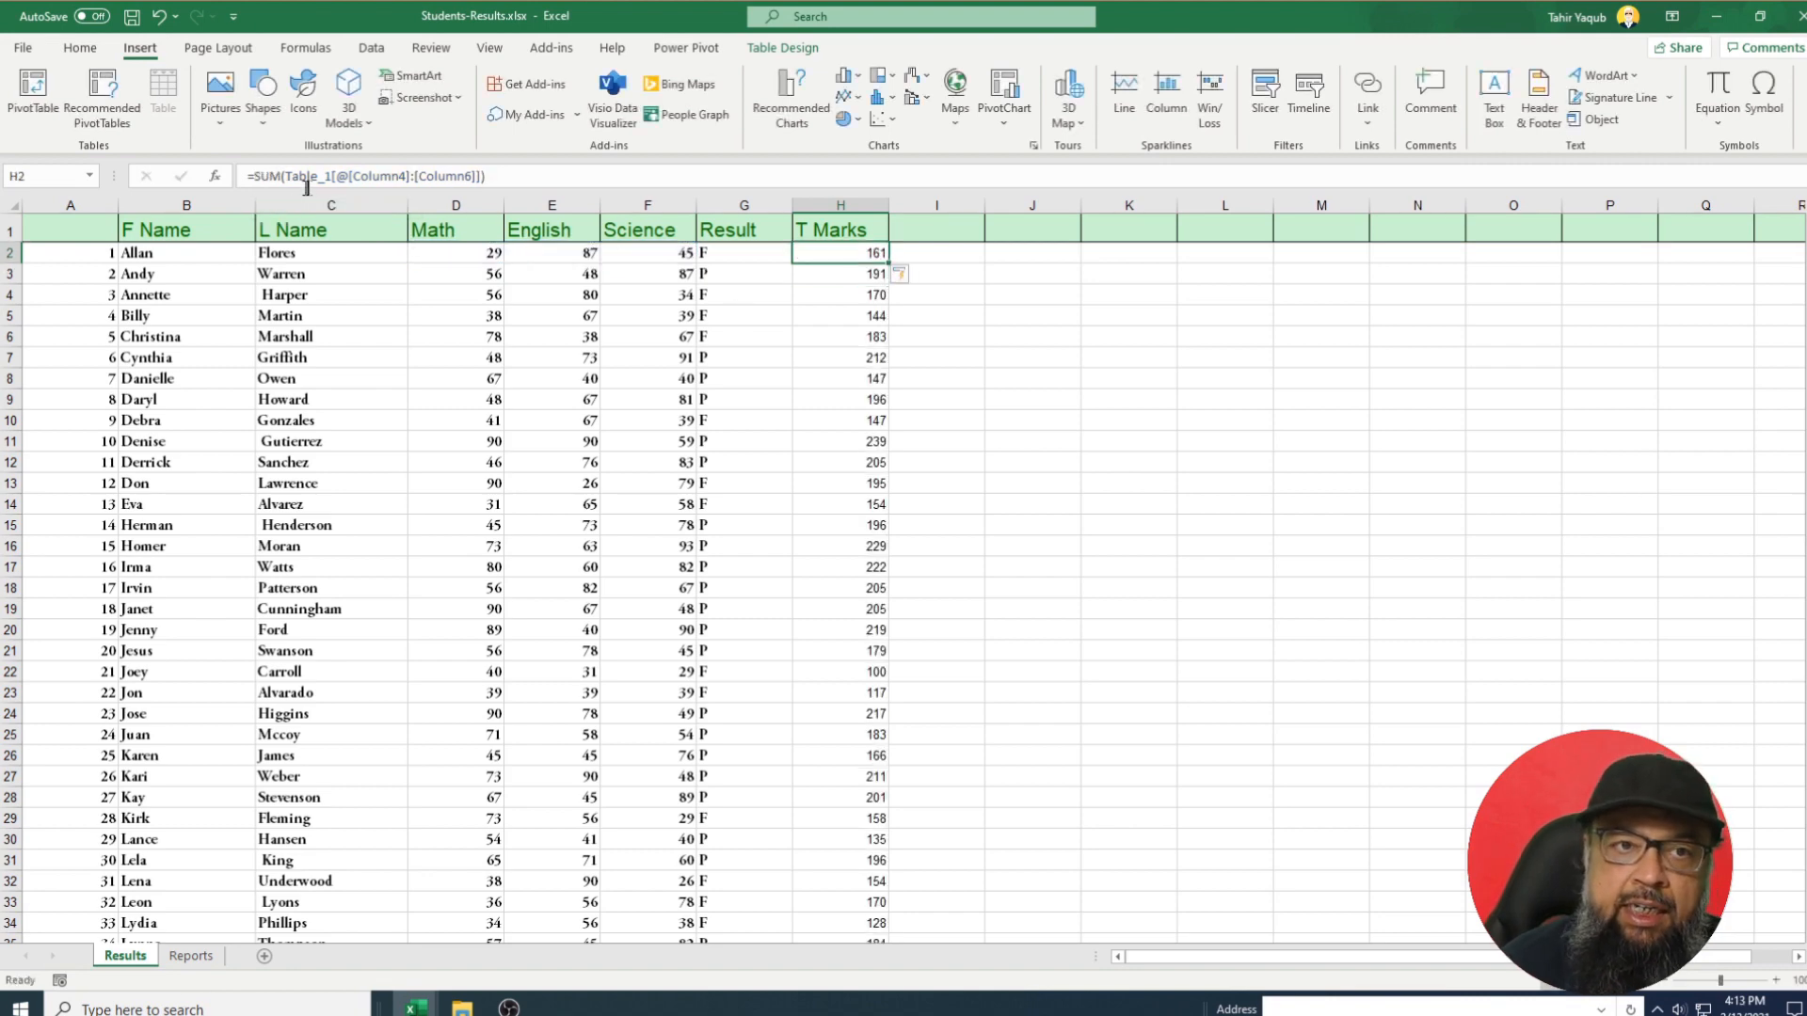
{"action": "scroll", "coordinate": [850, 536], "scroll_direction": "down", "scroll_amount": 9}
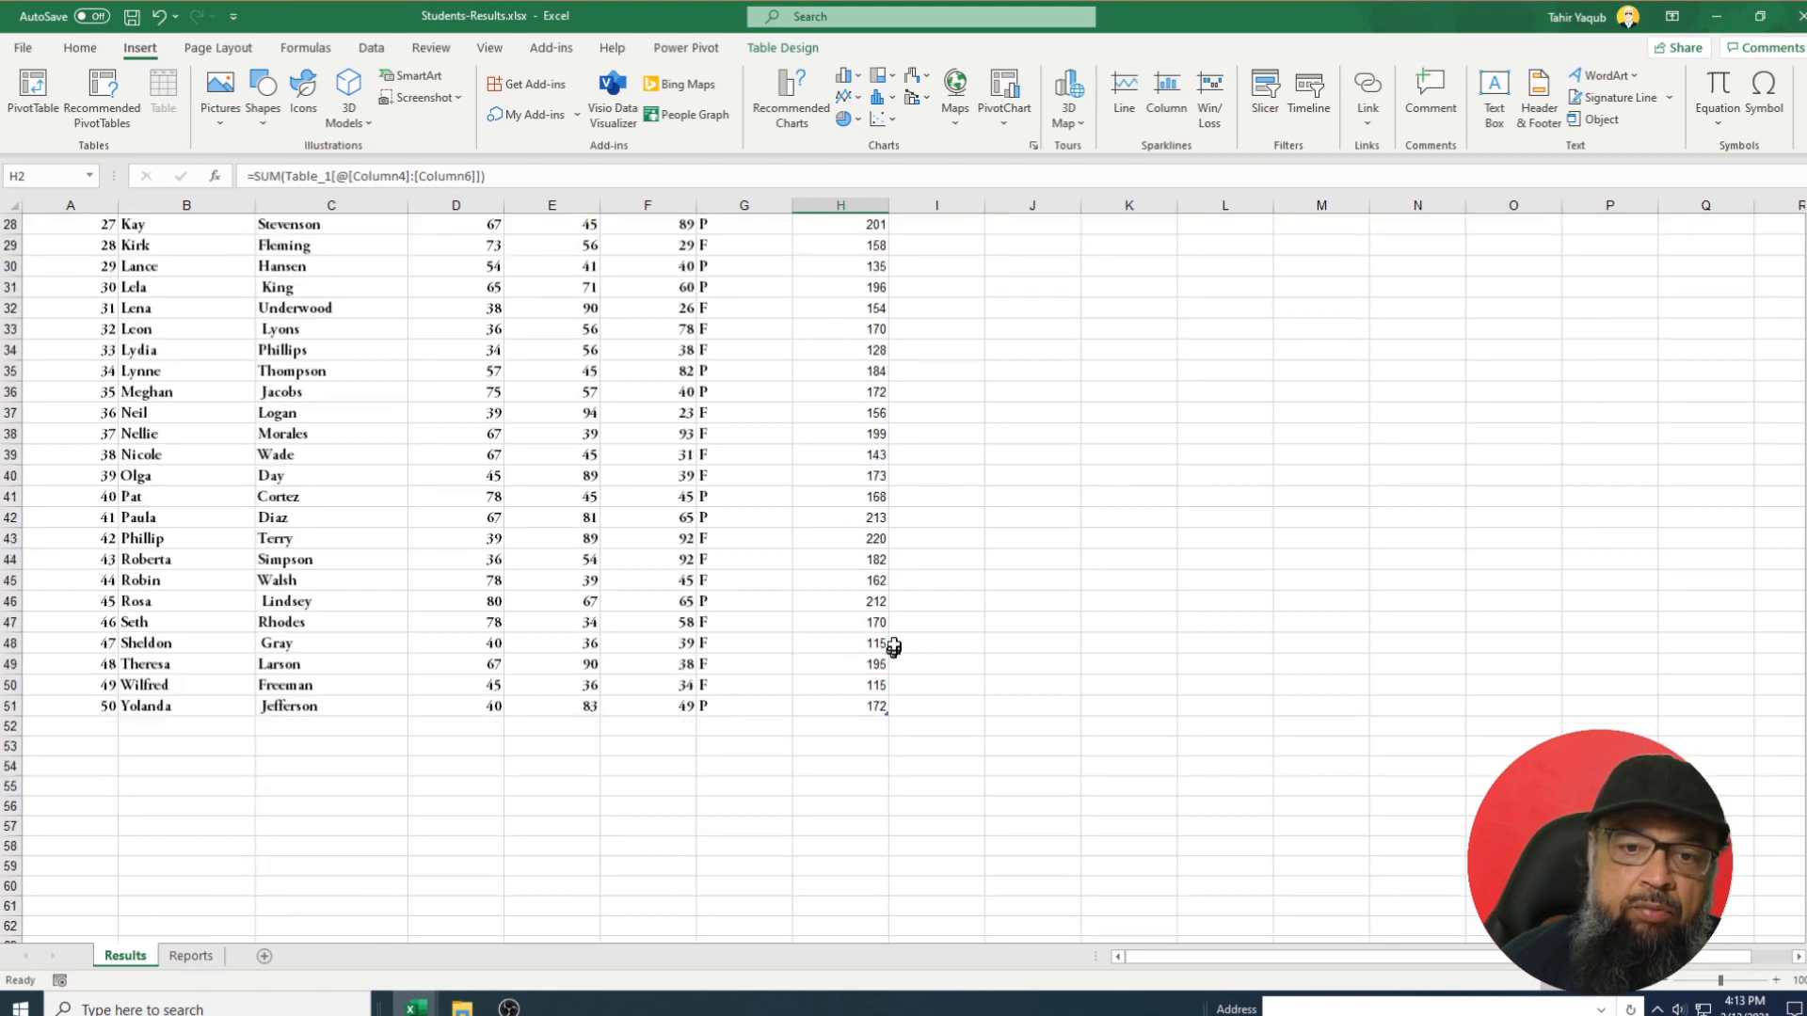
{"action": "scroll", "coordinate": [852, 442], "scroll_direction": "up", "scroll_amount": 3}
{"action": "scroll", "coordinate": [850, 436], "scroll_direction": "up", "scroll_amount": 6}
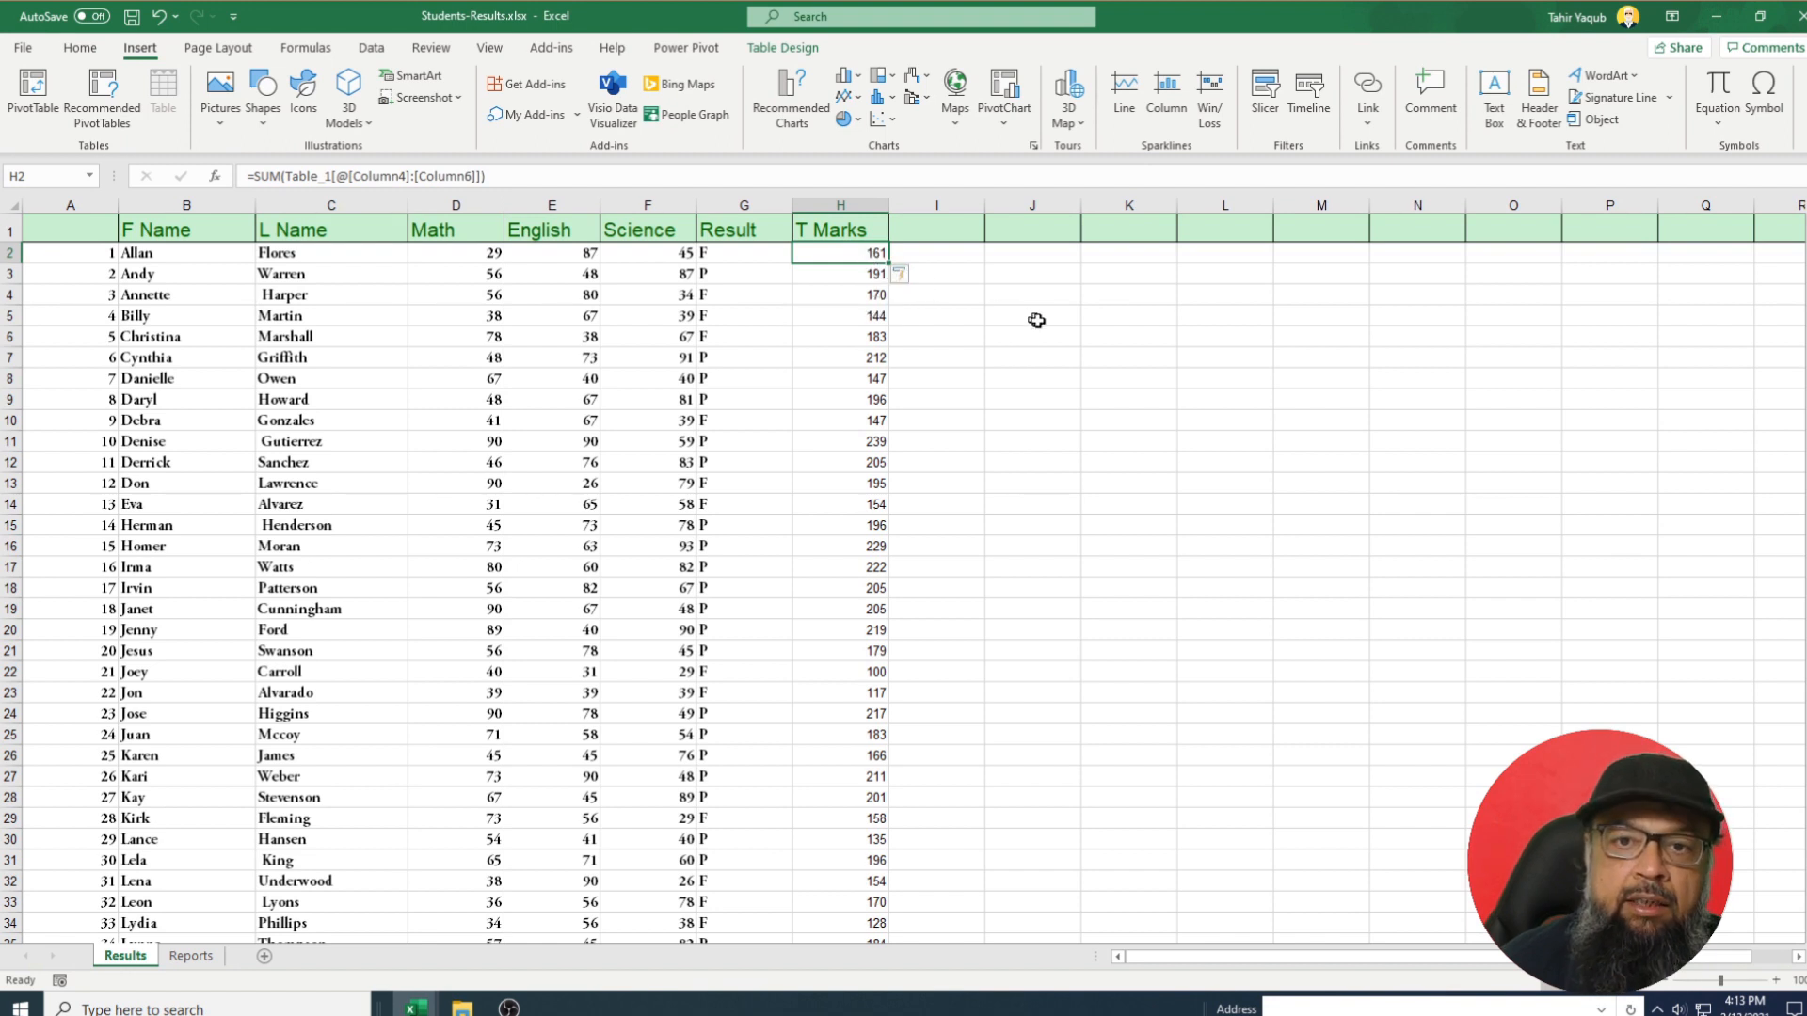
Stop automatically creating the T Marks calculated column, then redo it to restore every row's total.
{"action": "left_click", "coordinate": [905, 278]}
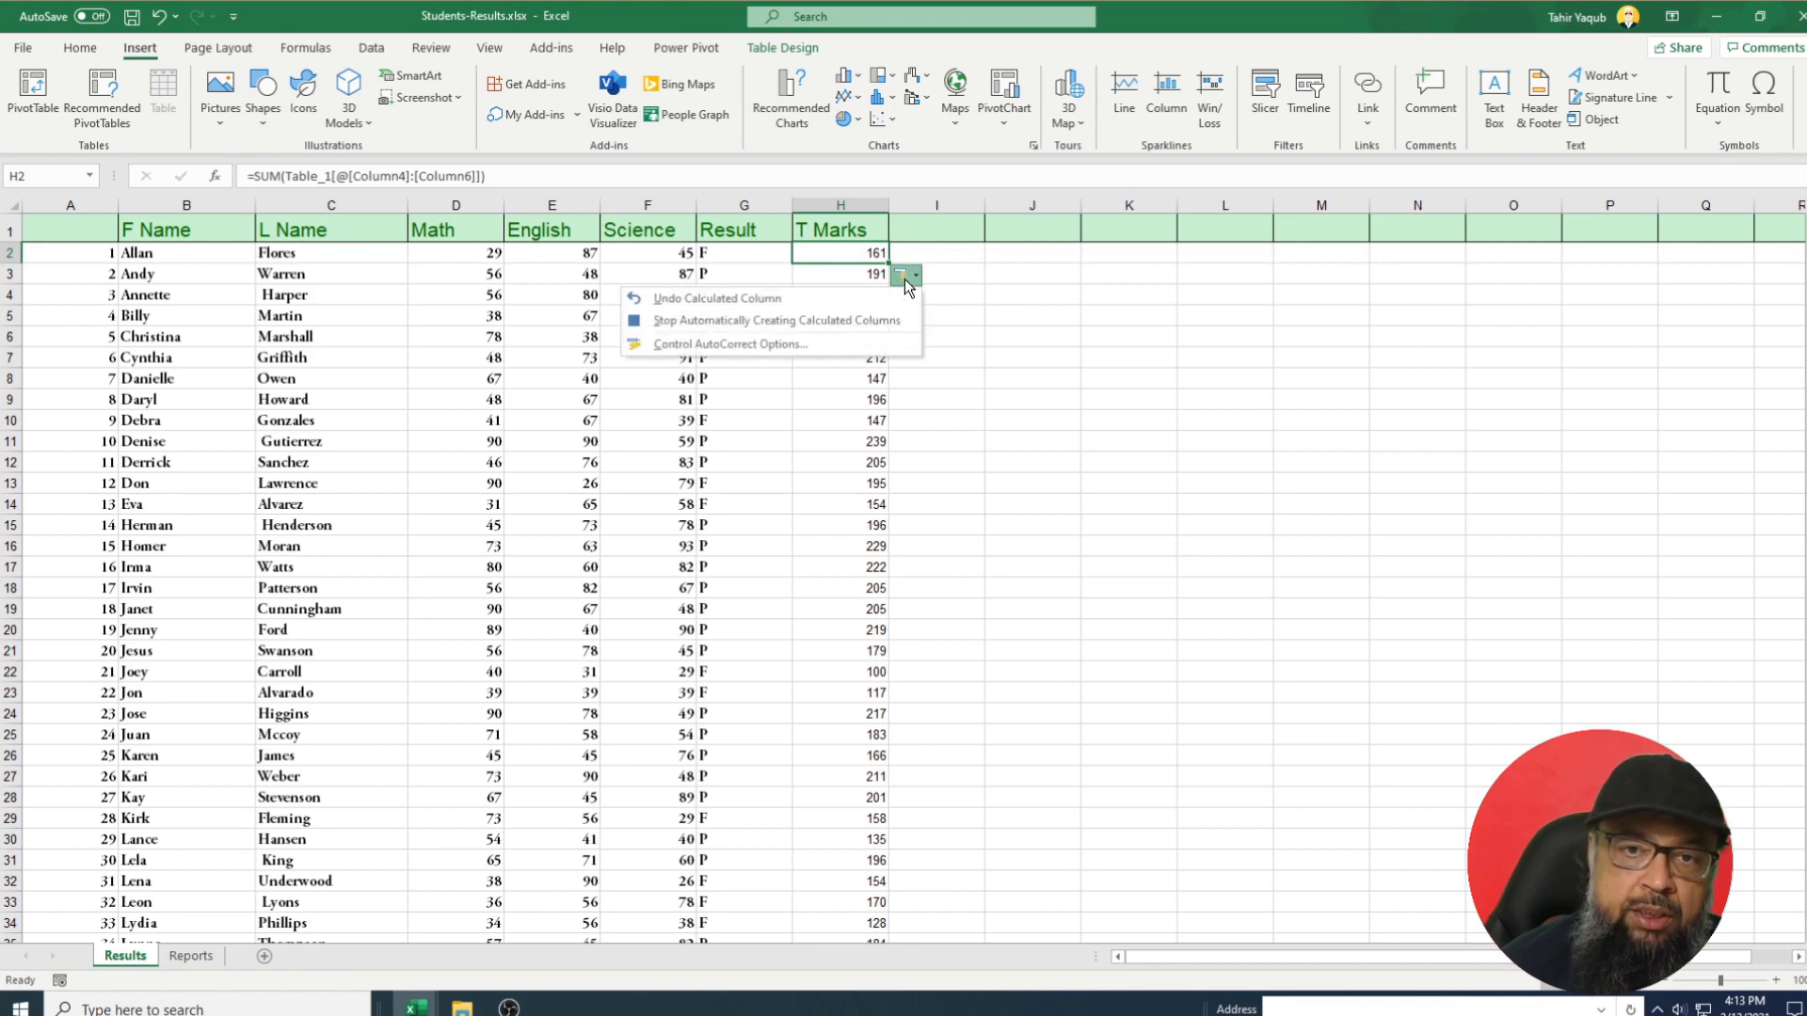
{"action": "left_click", "coordinate": [797, 320]}
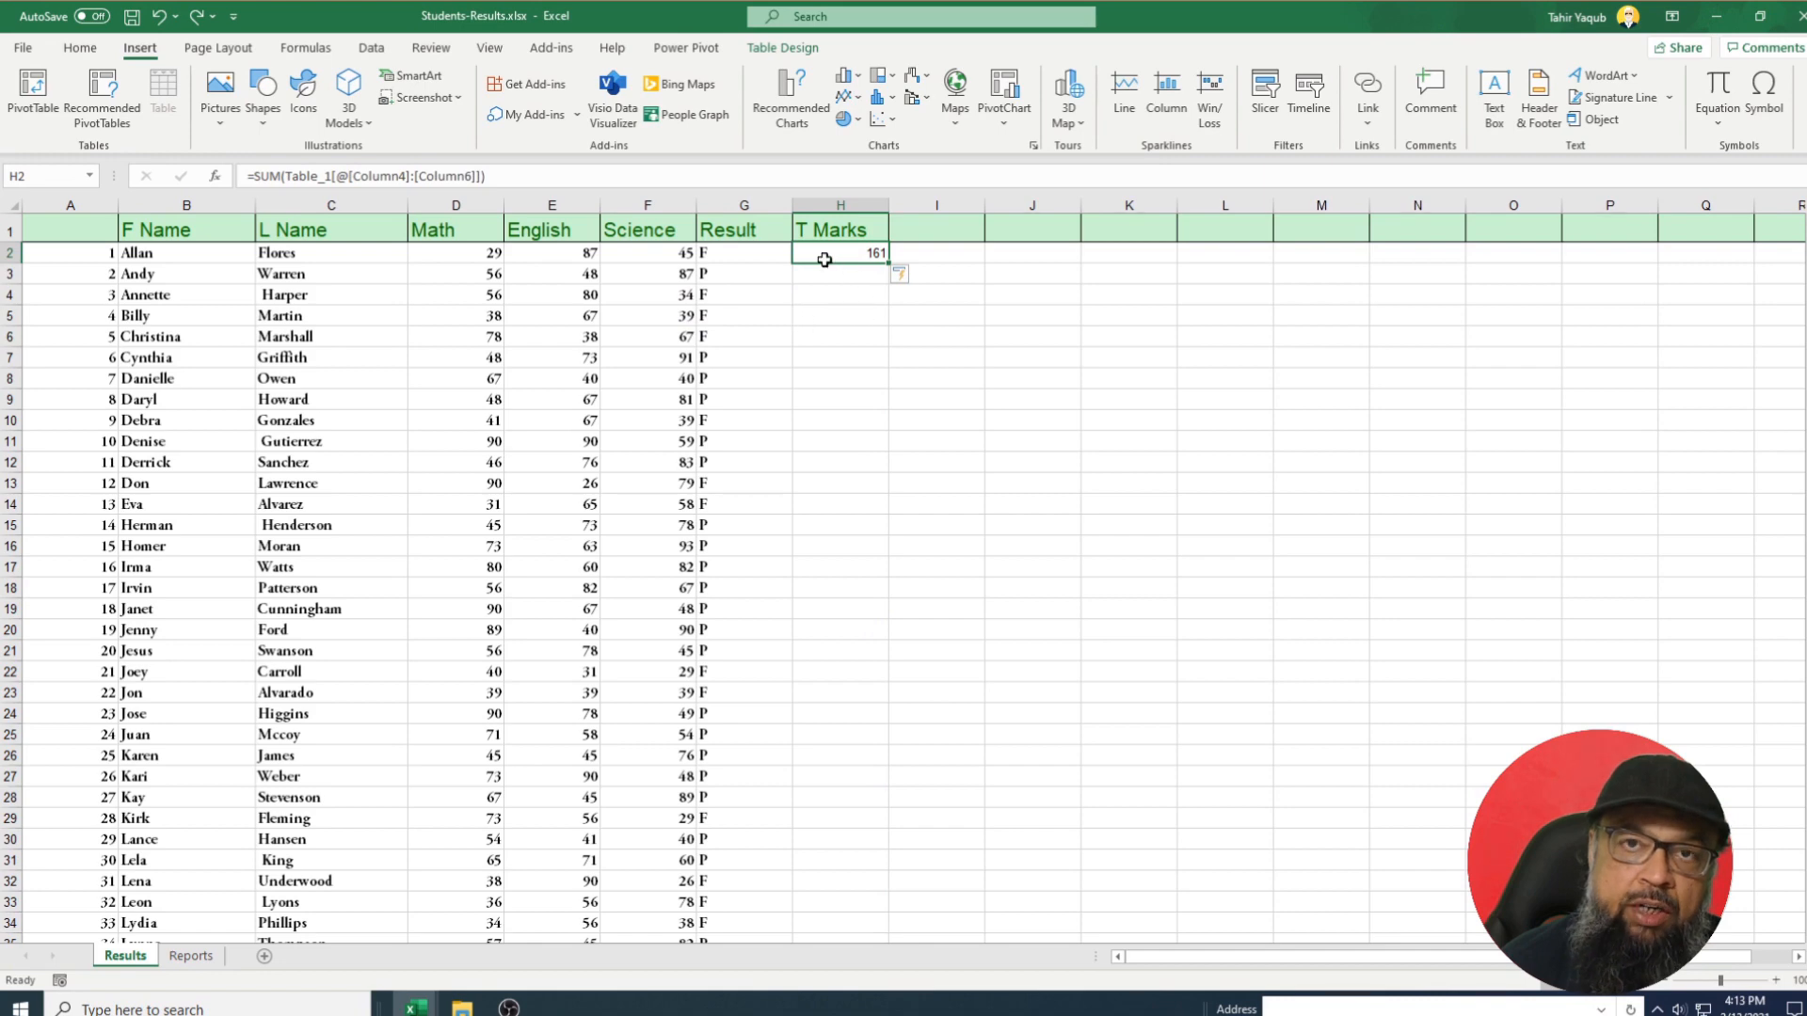
{"action": "left_click", "coordinate": [905, 274]}
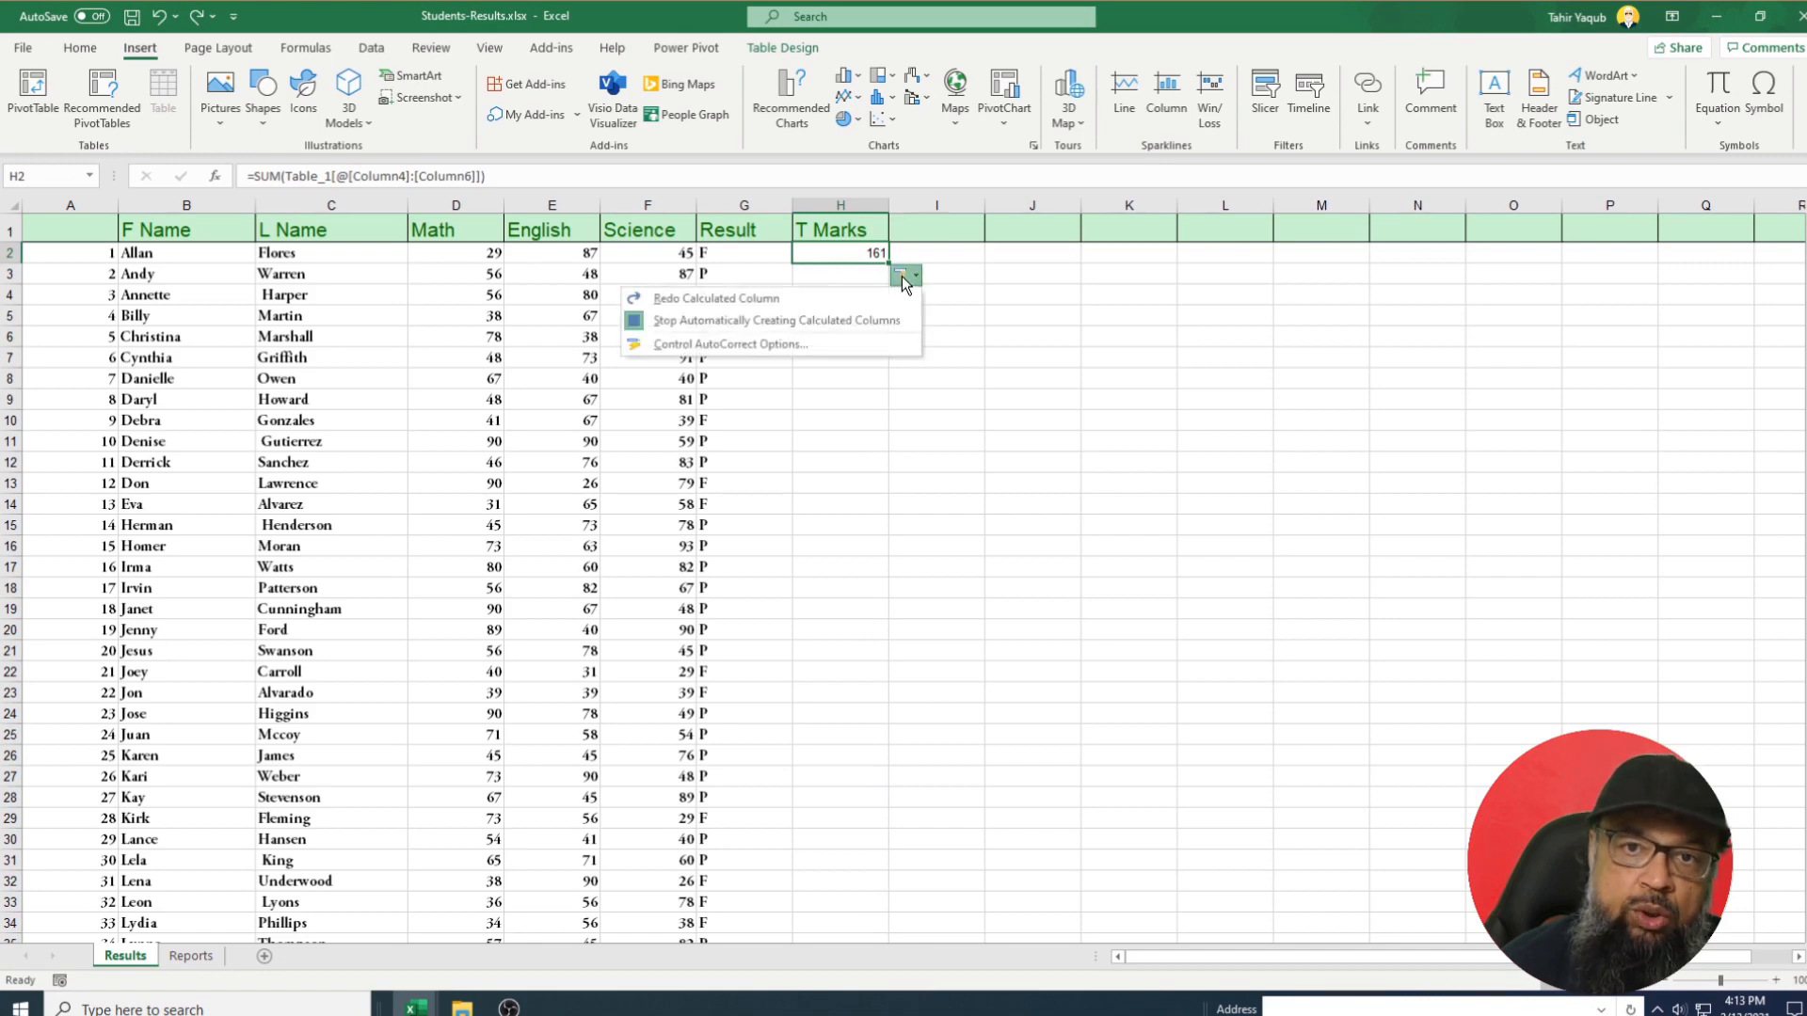
{"action": "left_click", "coordinate": [740, 298]}
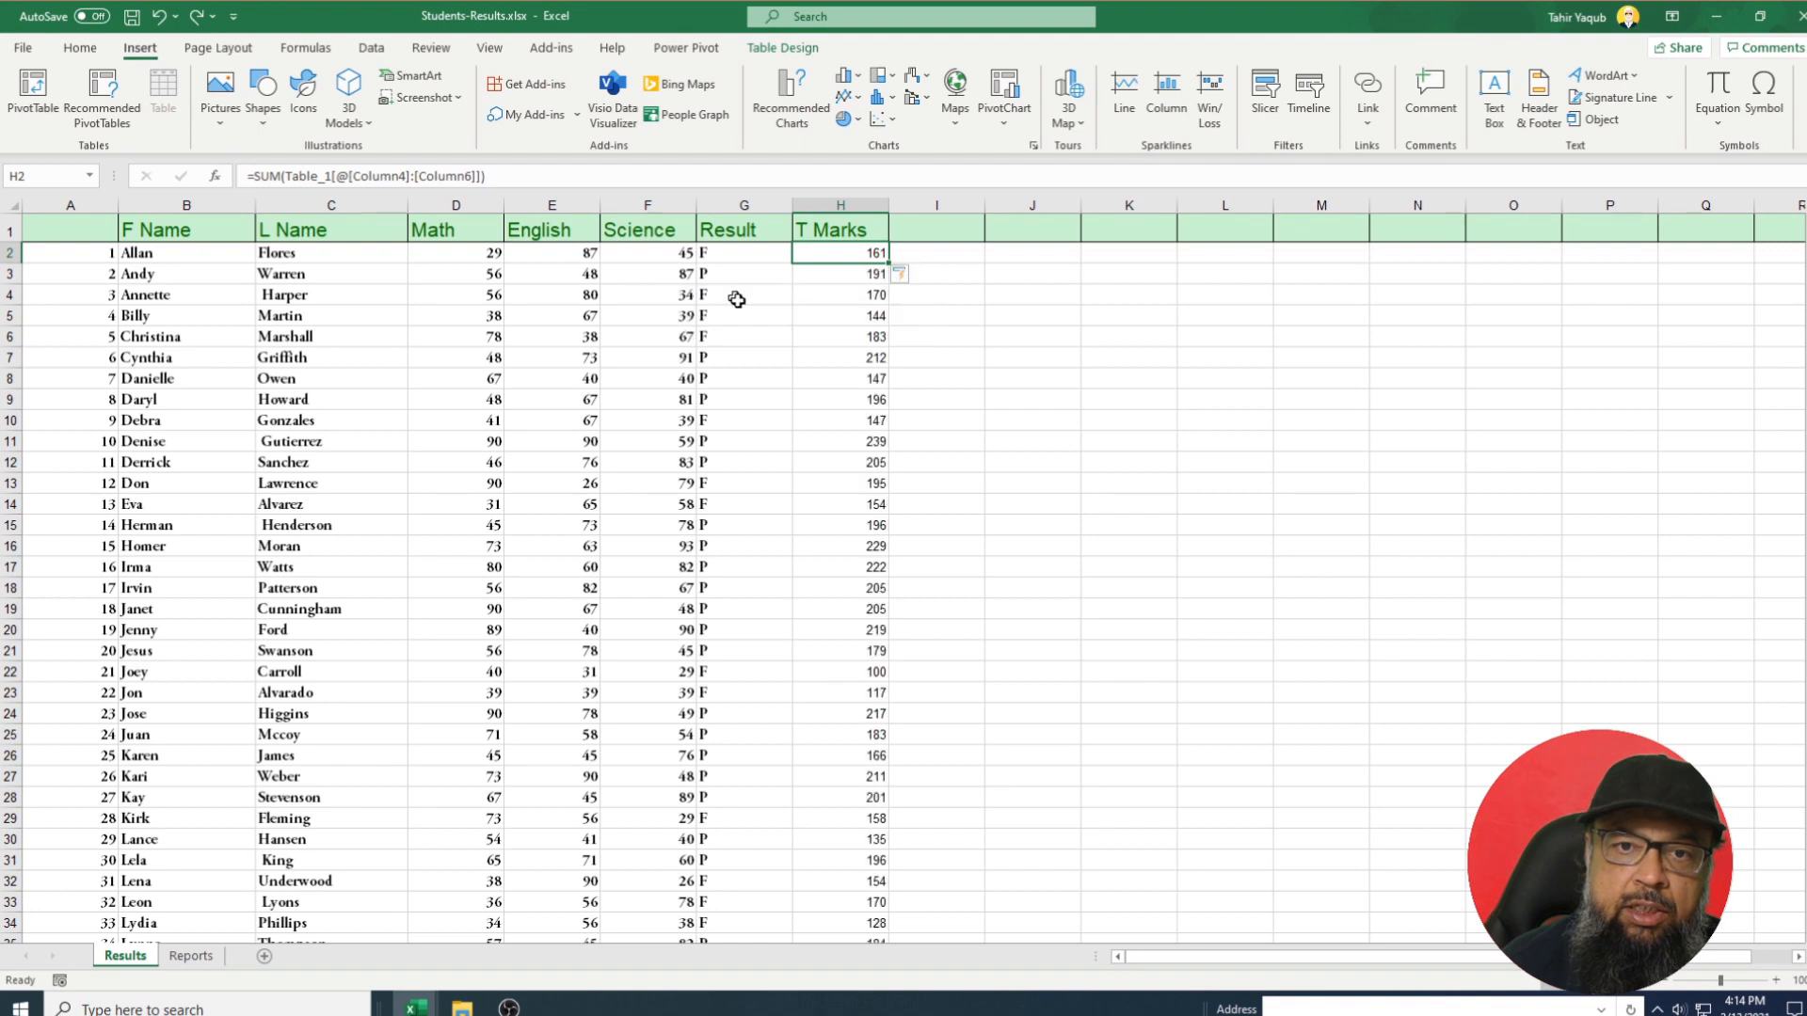
{"action": "left_click", "coordinate": [924, 315]}
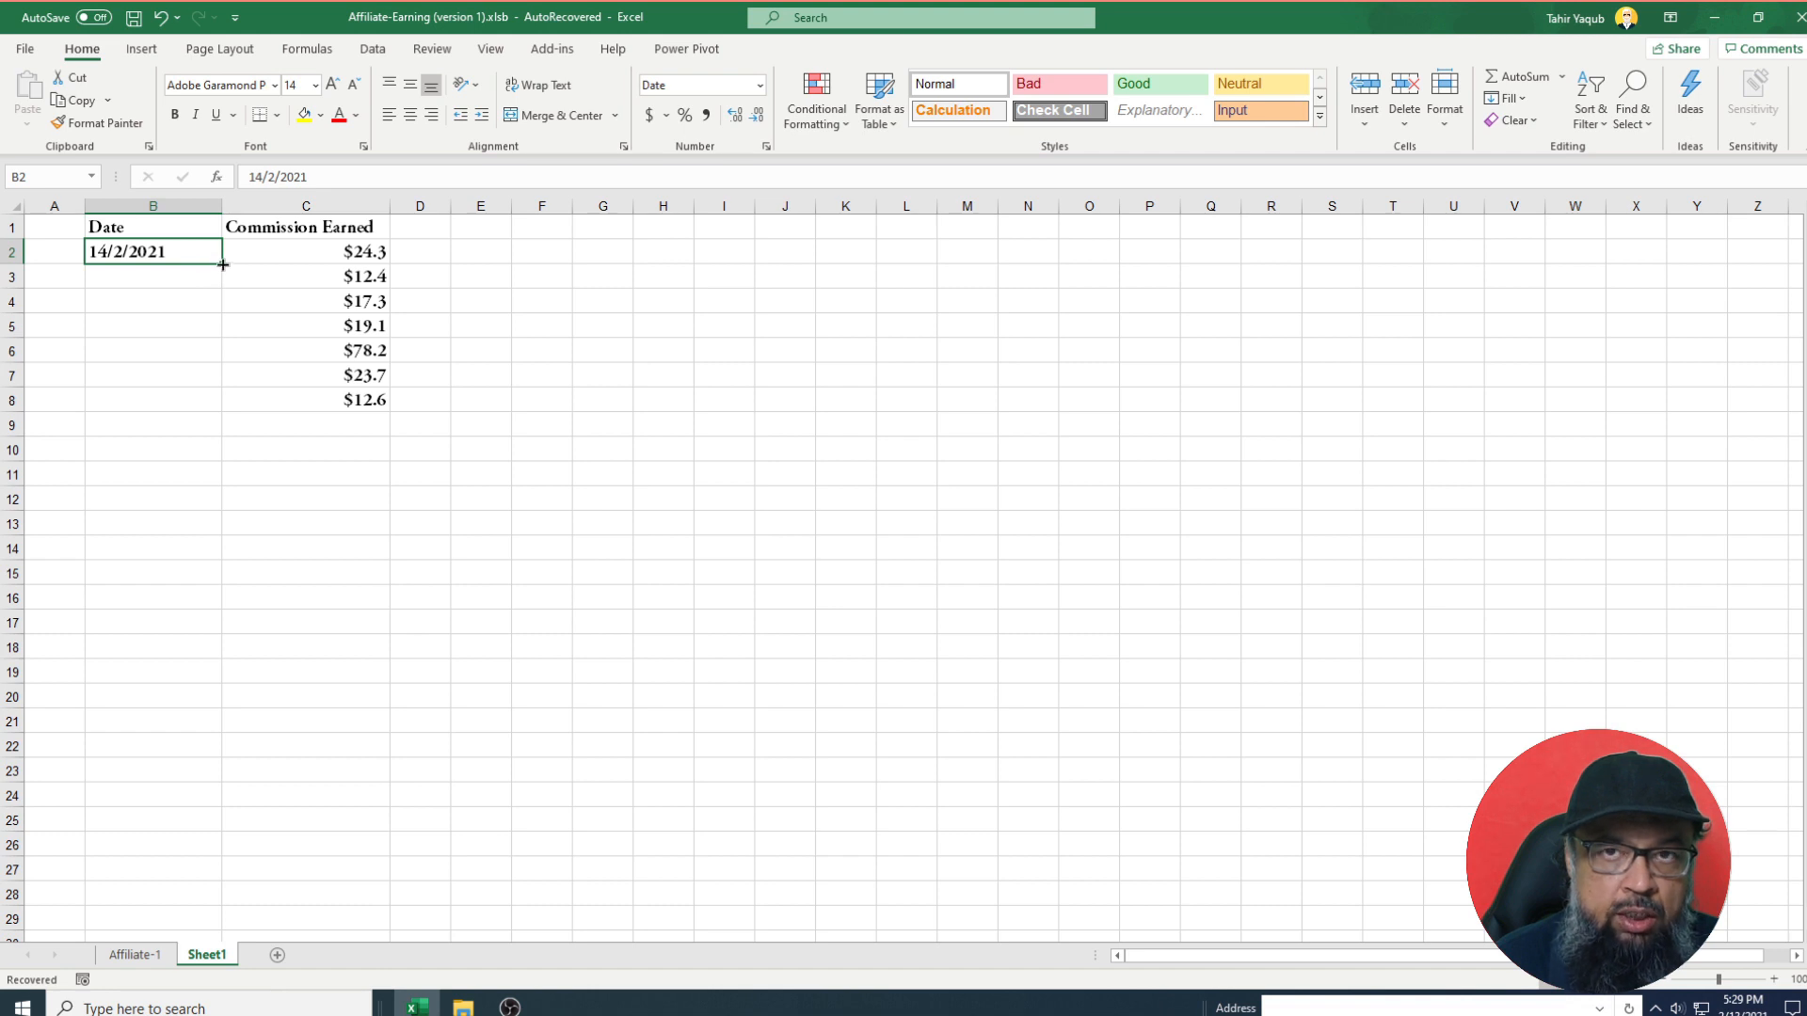
Drag B2's fill handle down to B8 so the dates run 14/2/2021 through 14/2/2027.
{"action": "left_click_drag", "start_coordinate": [223, 264], "coordinate": [225, 411]}
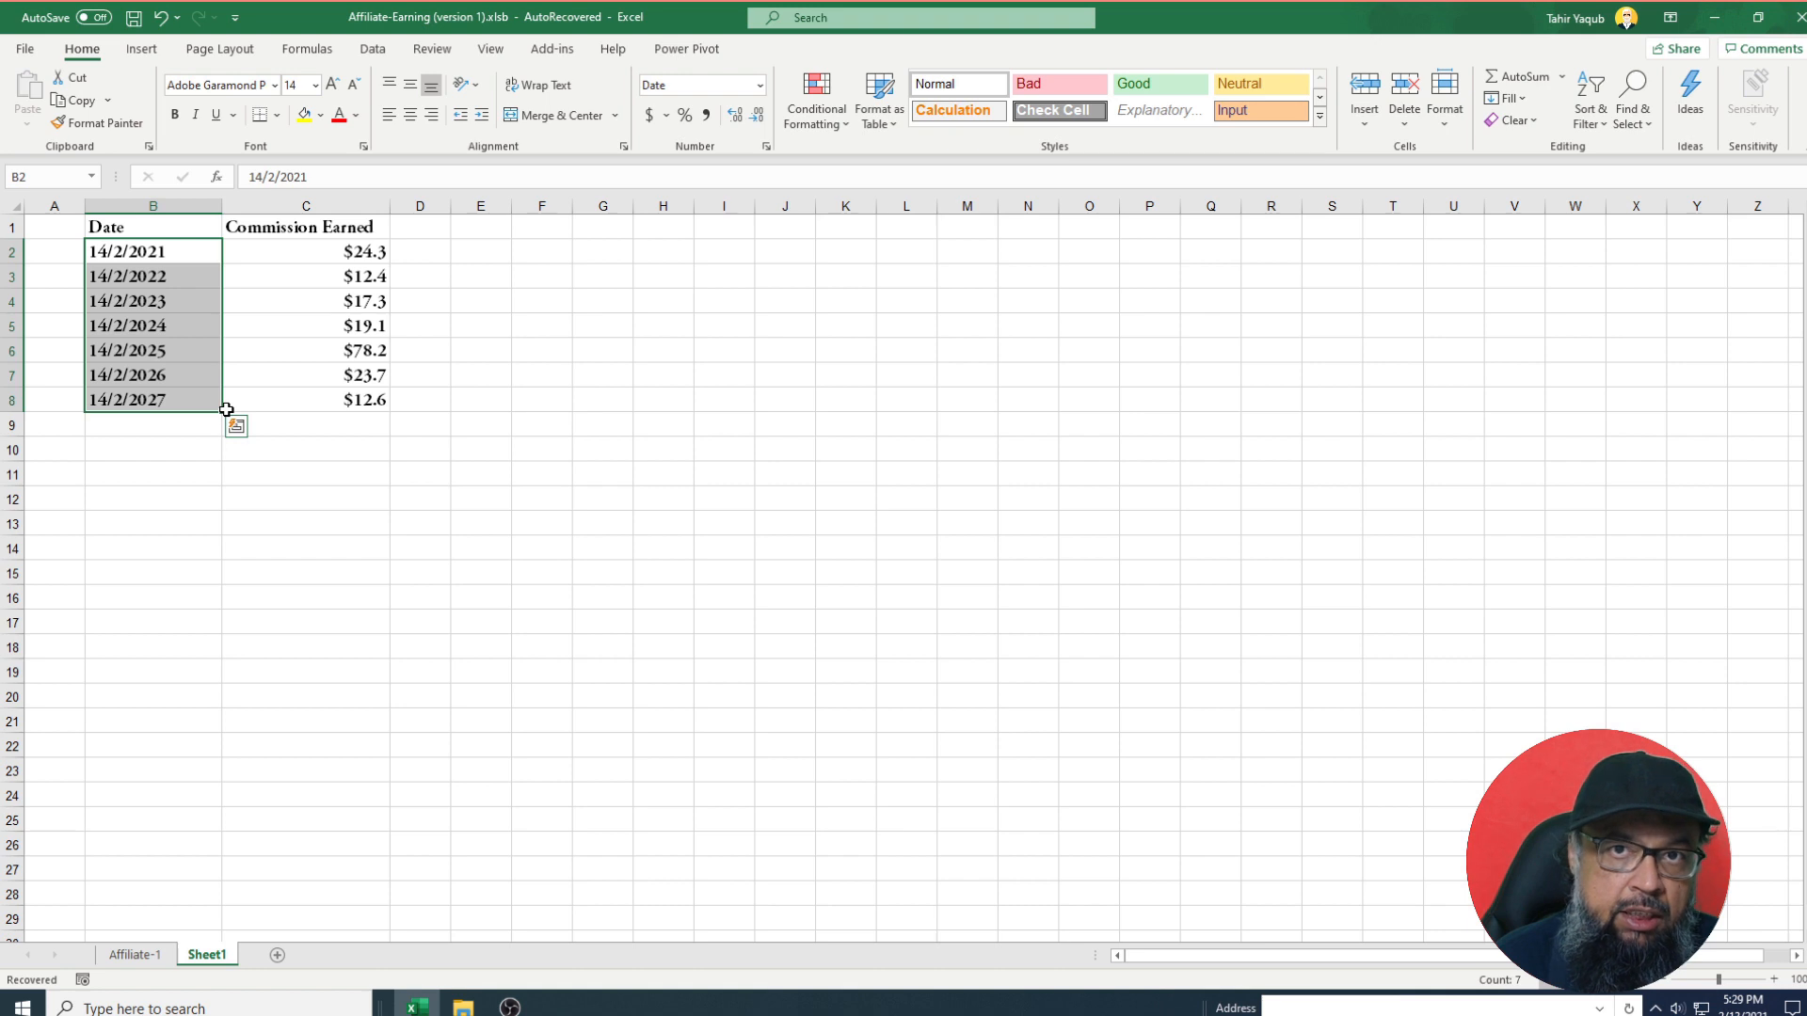
{"action": "left_click", "coordinate": [168, 425]}
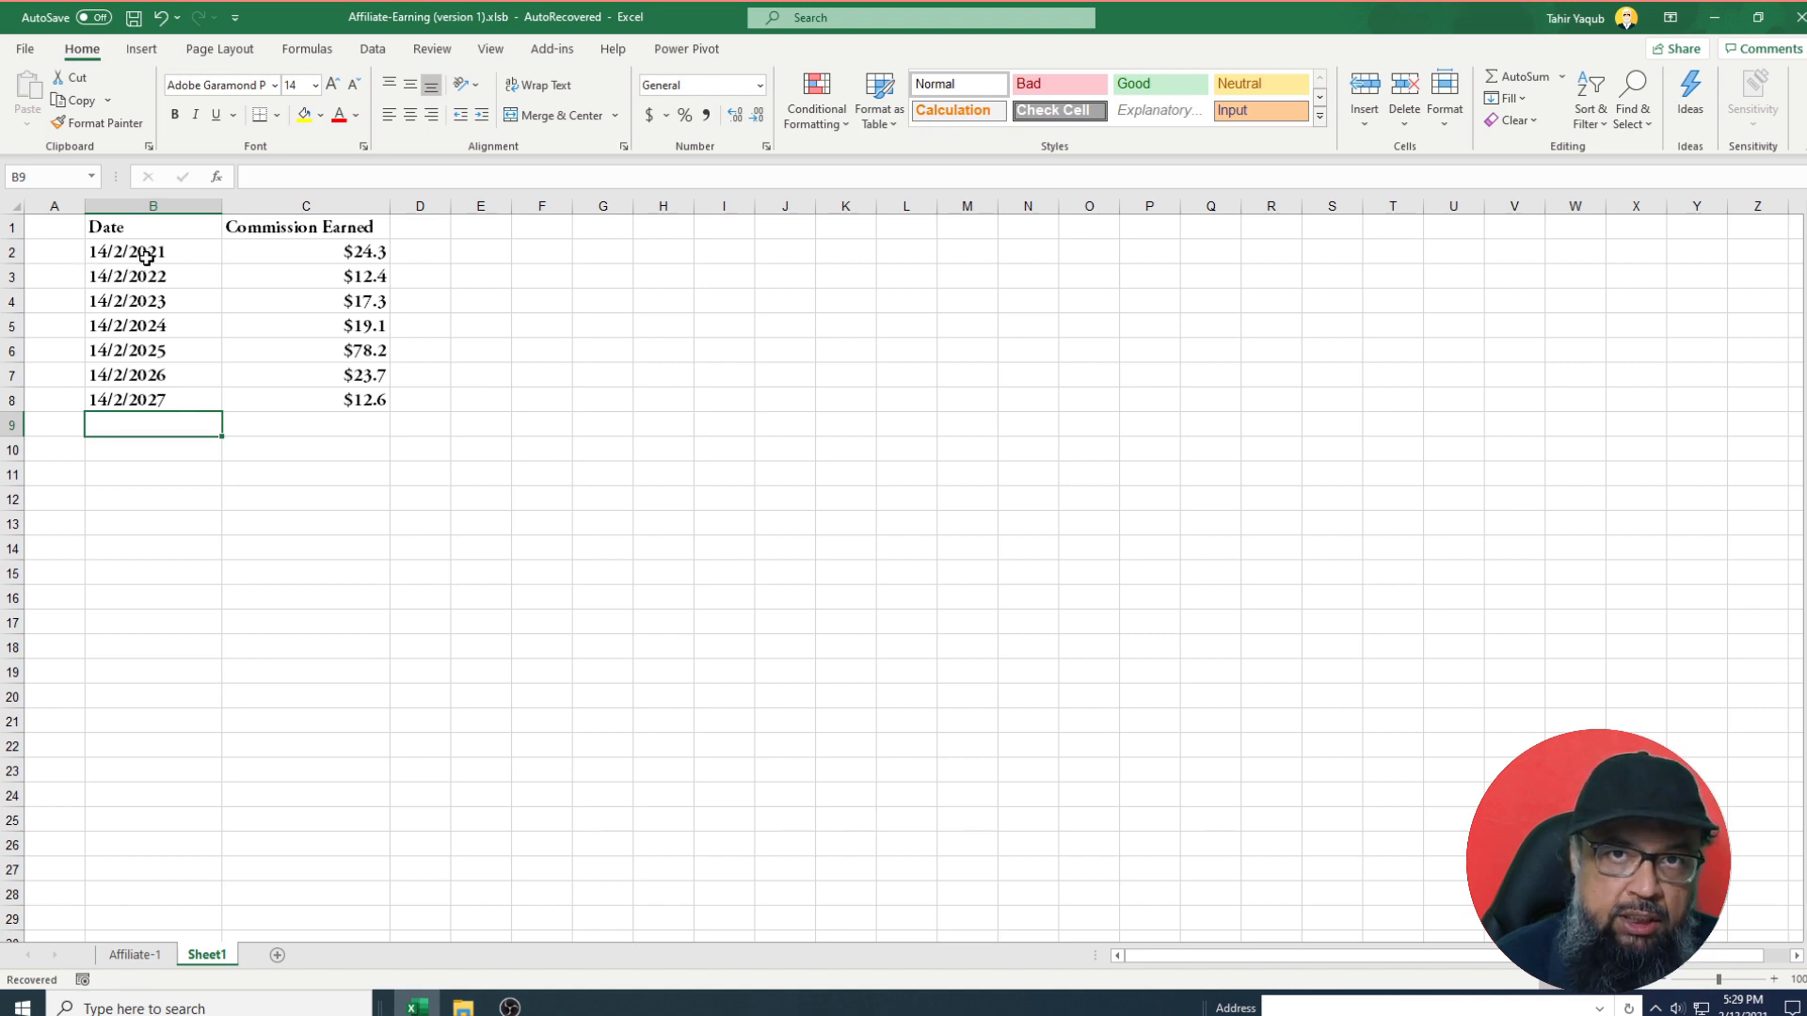
Apply the Date number format to column B through Format Cells, then reselect the column.
{"action": "left_click", "coordinate": [140, 204]}
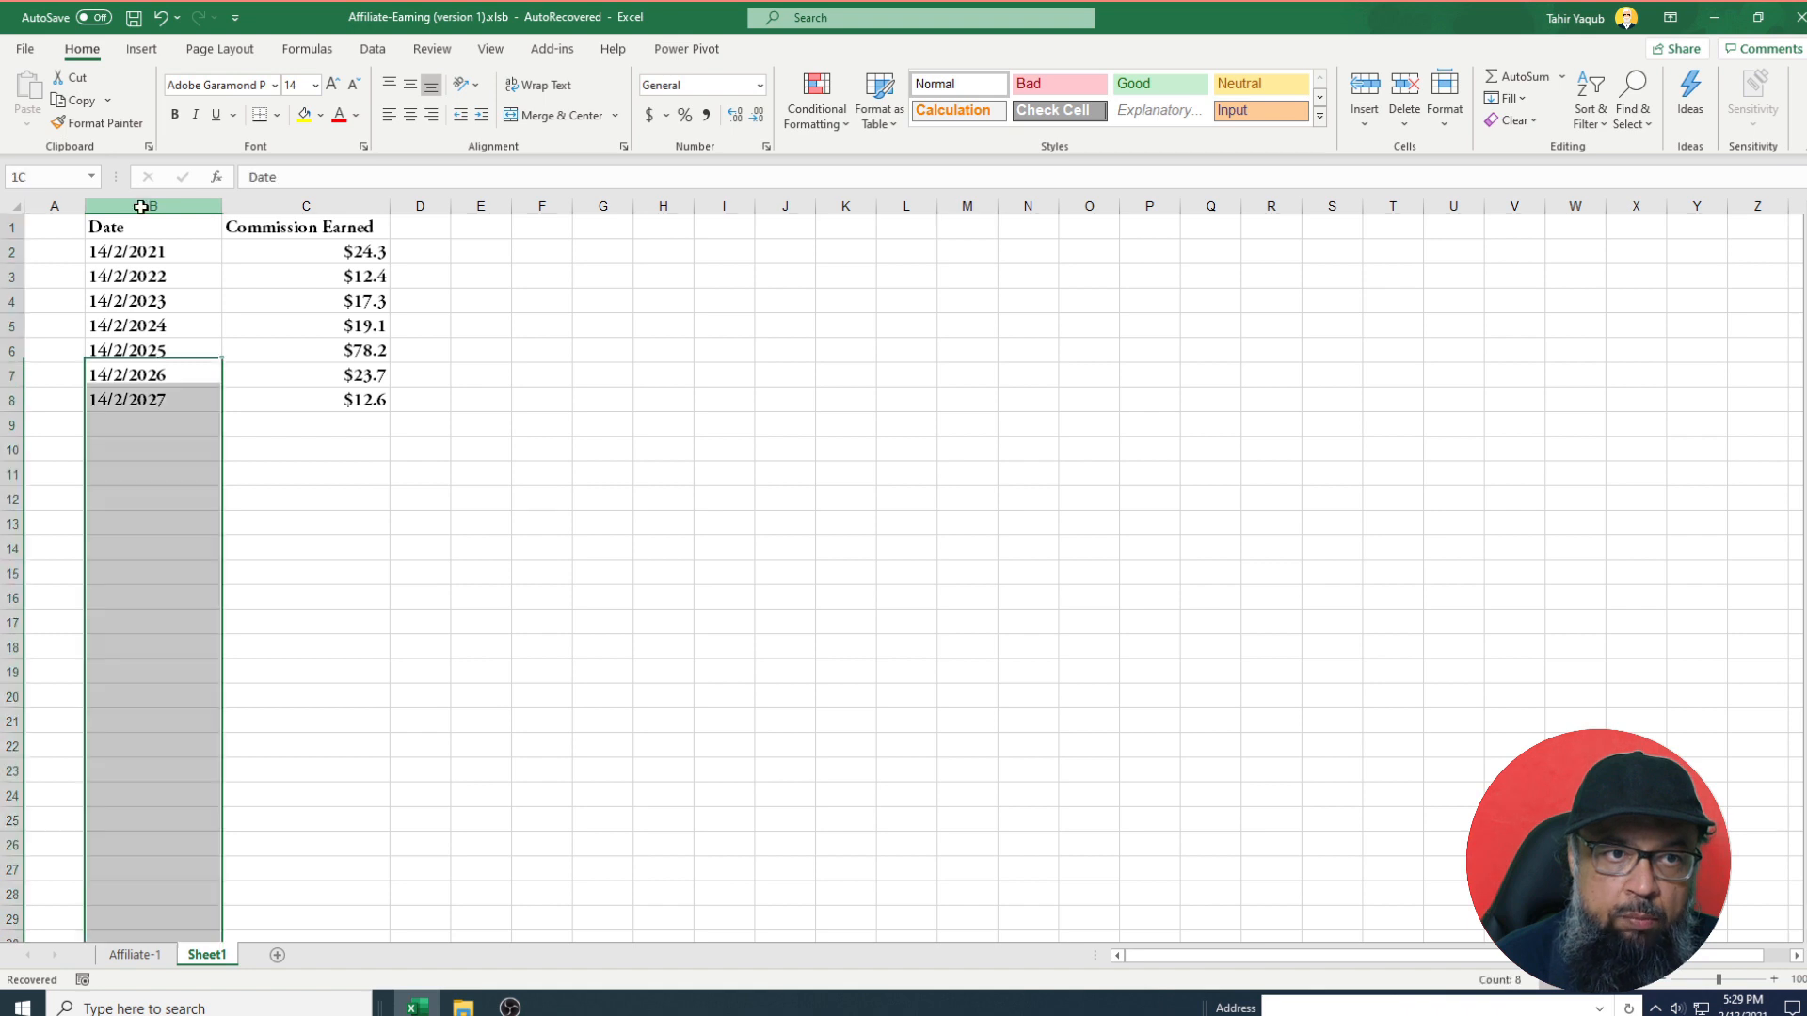
{"action": "right_click", "coordinate": [141, 205]}
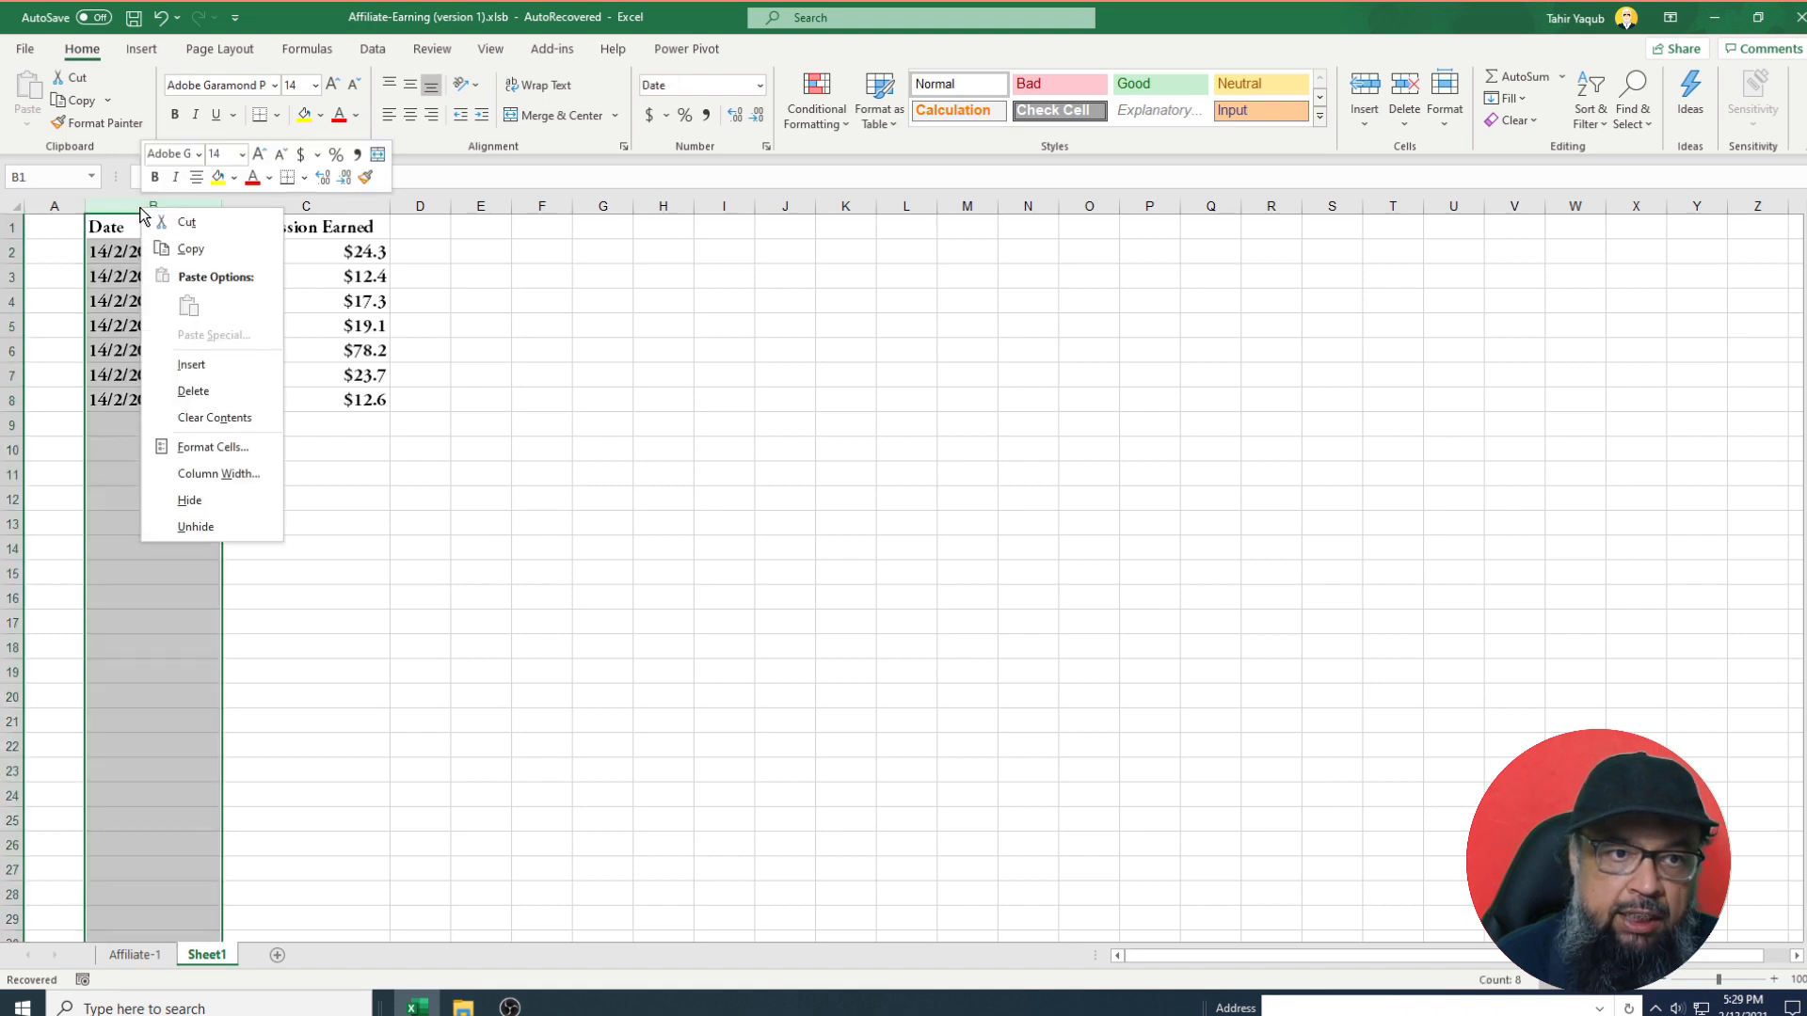
{"action": "left_click", "coordinate": [231, 449]}
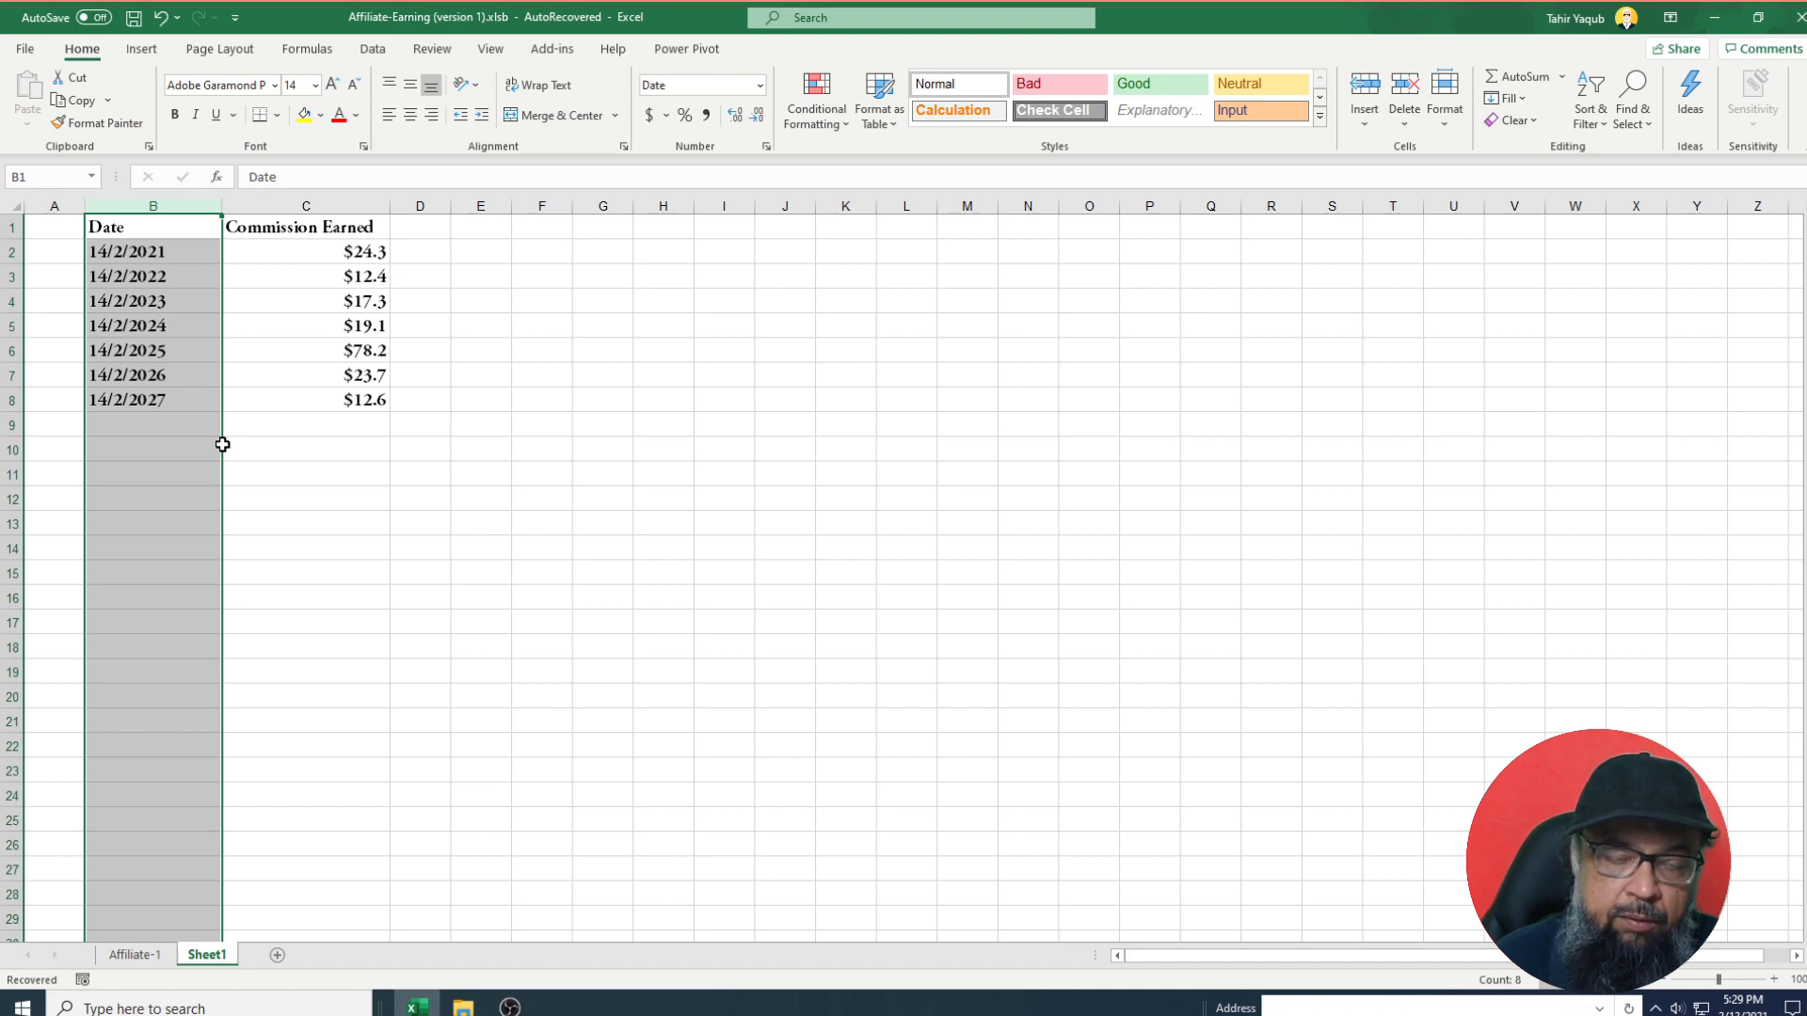
{"action": "left_click", "coordinate": [446, 393]}
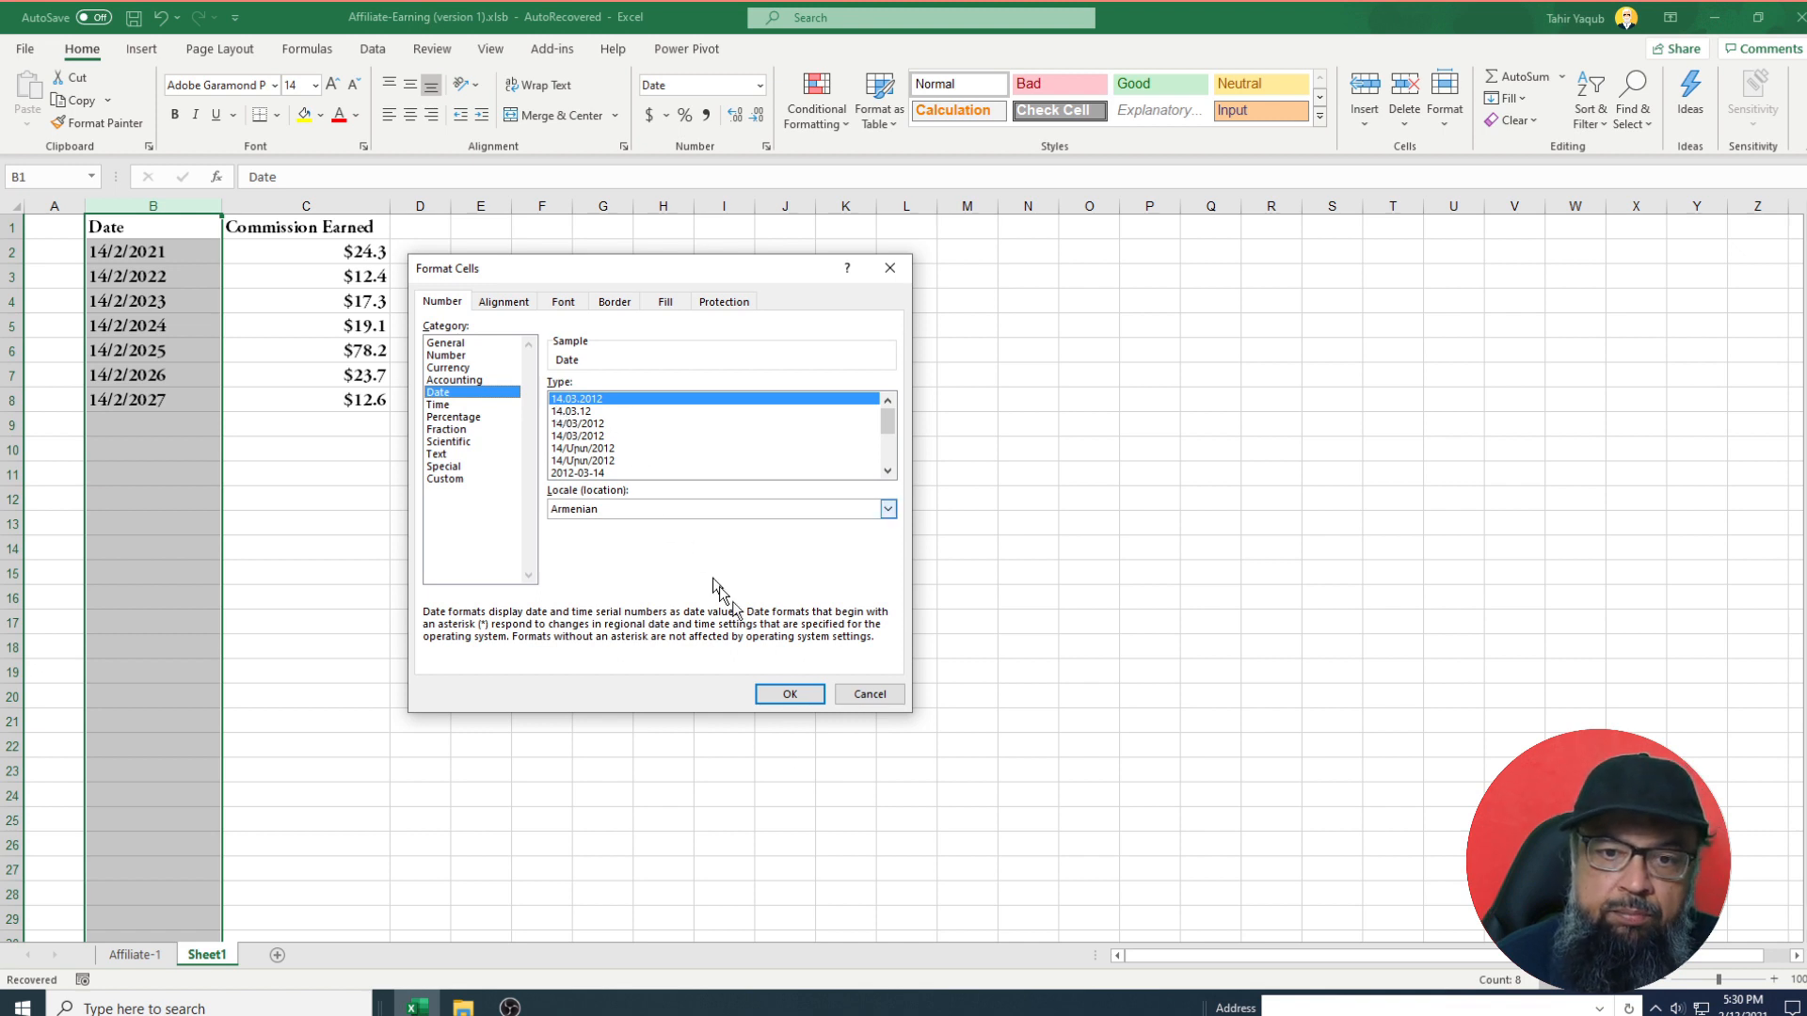
{"action": "left_click", "coordinate": [790, 693]}
{"action": "left_click", "coordinate": [480, 474]}
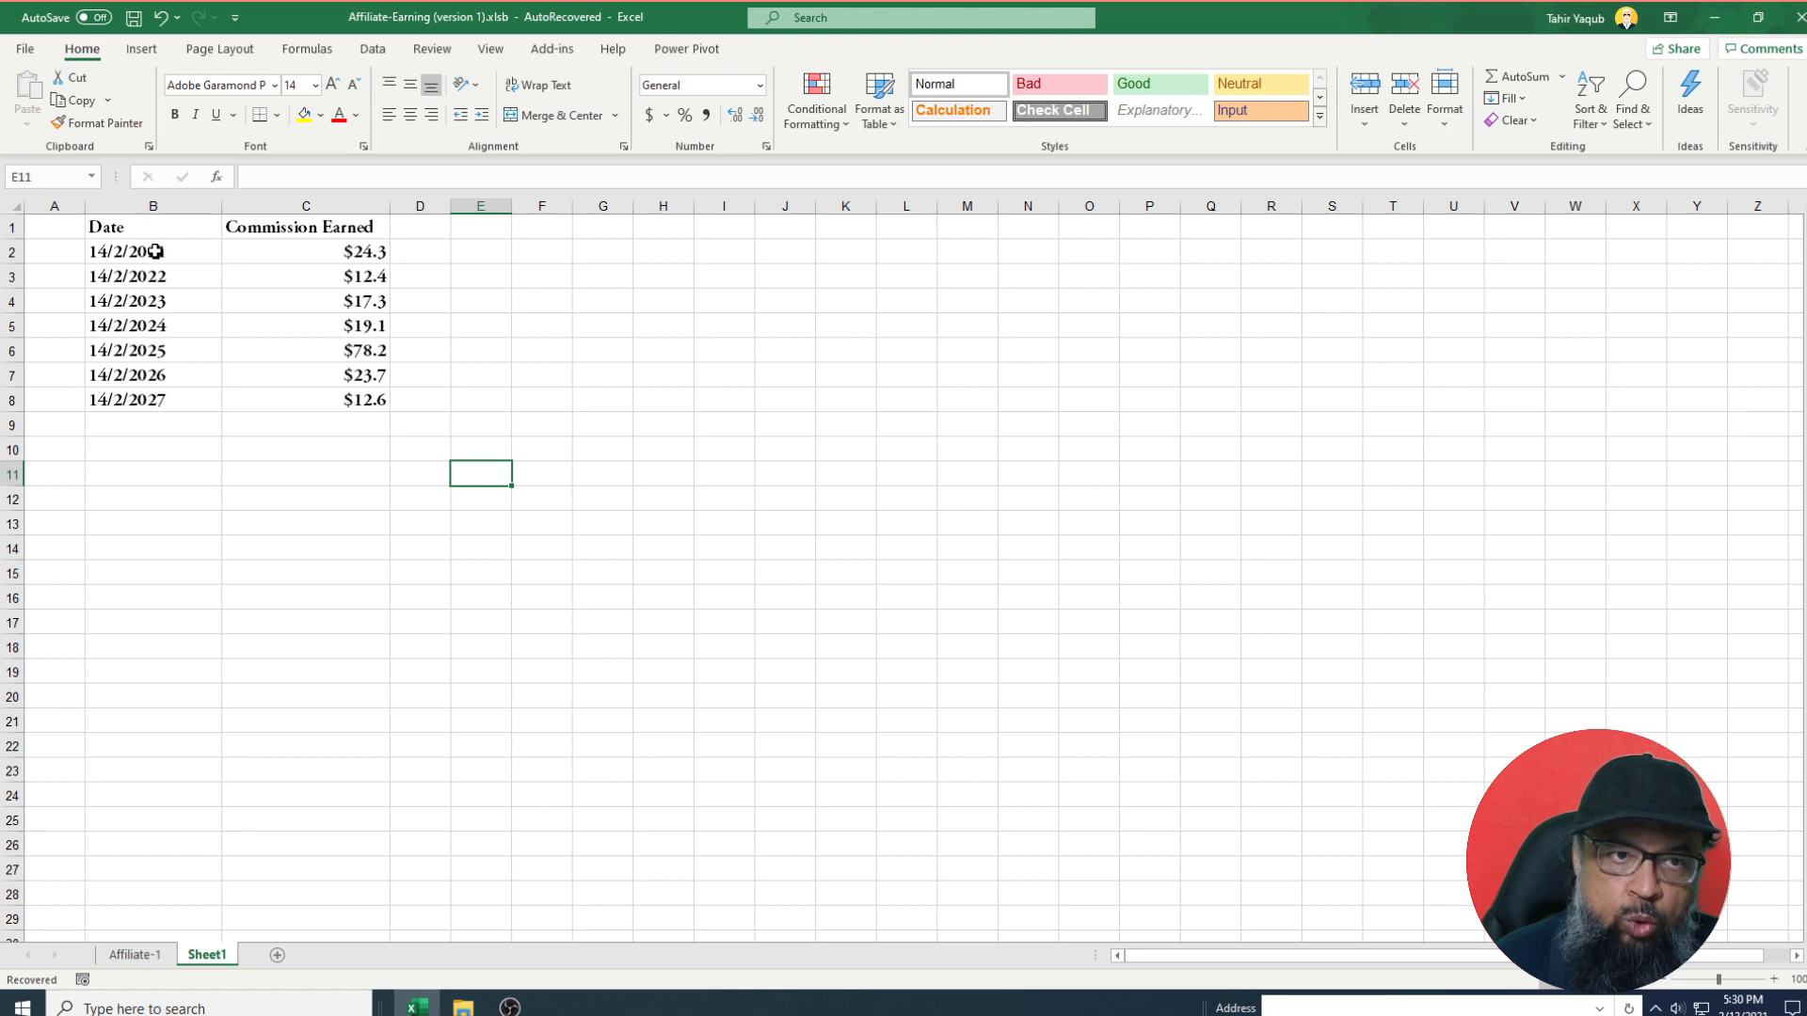
{"action": "left_click", "coordinate": [149, 202]}
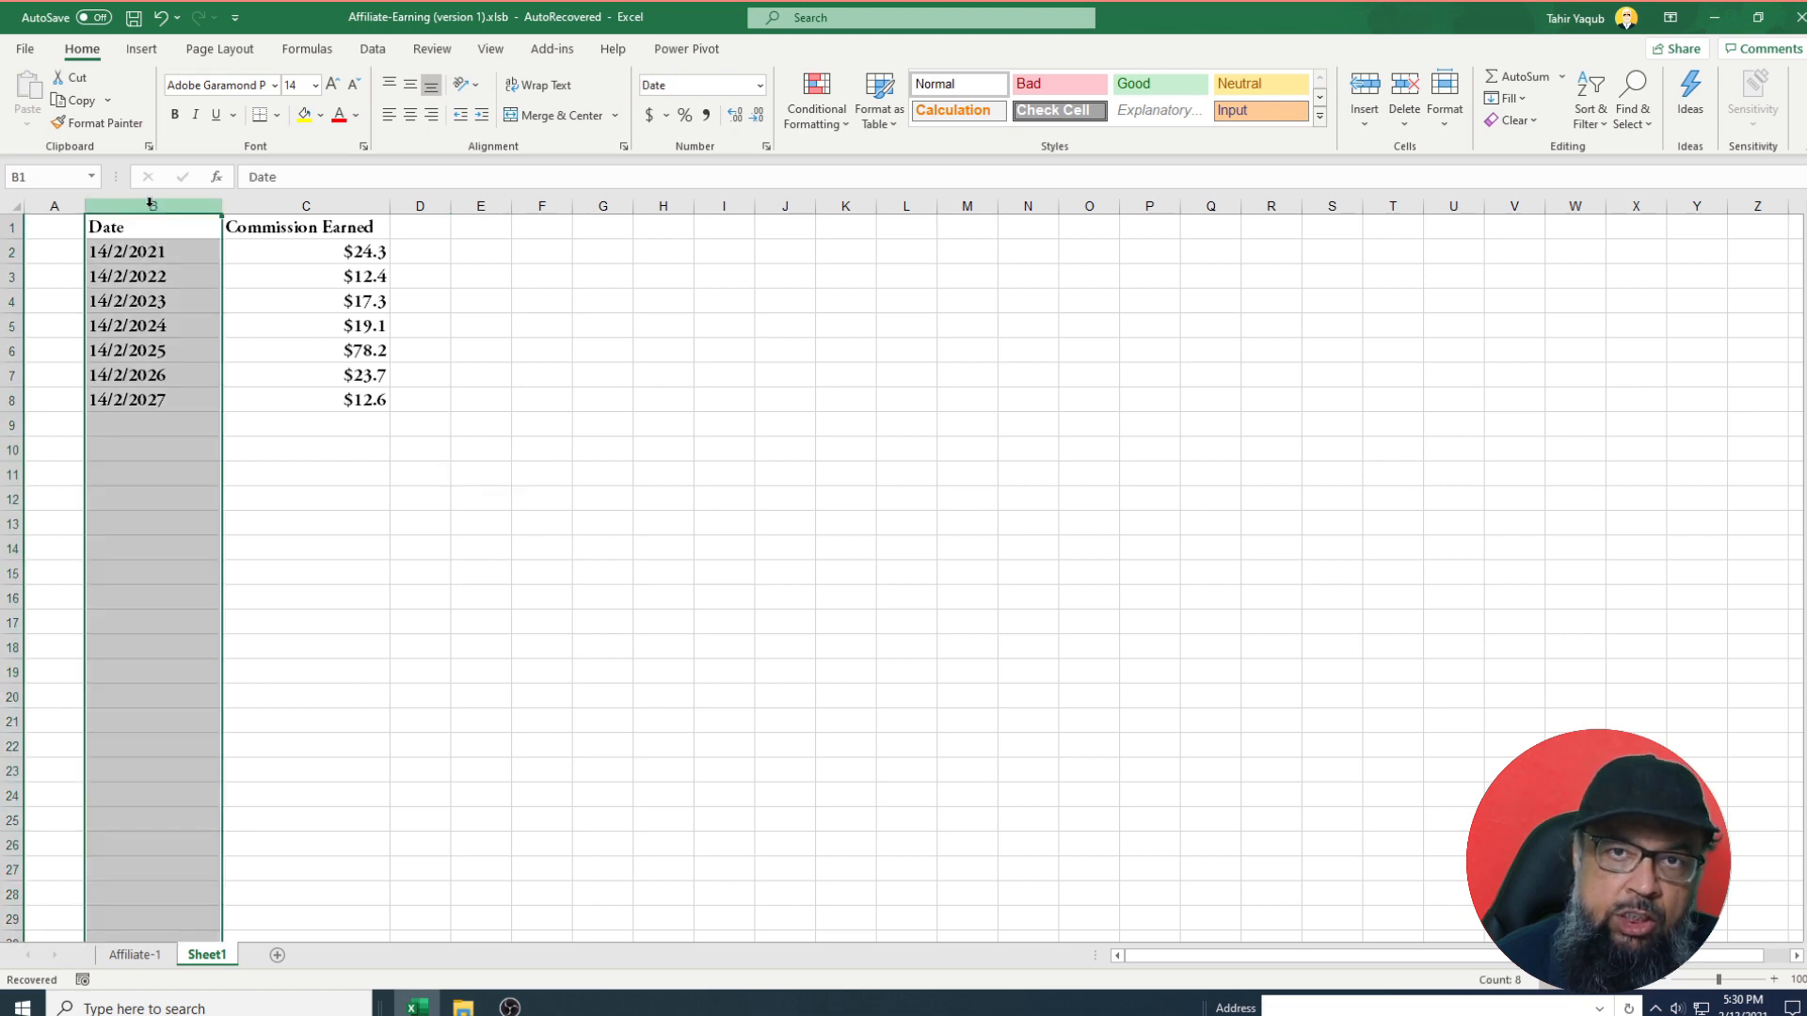
{"action": "left_click", "coordinate": [379, 55]}
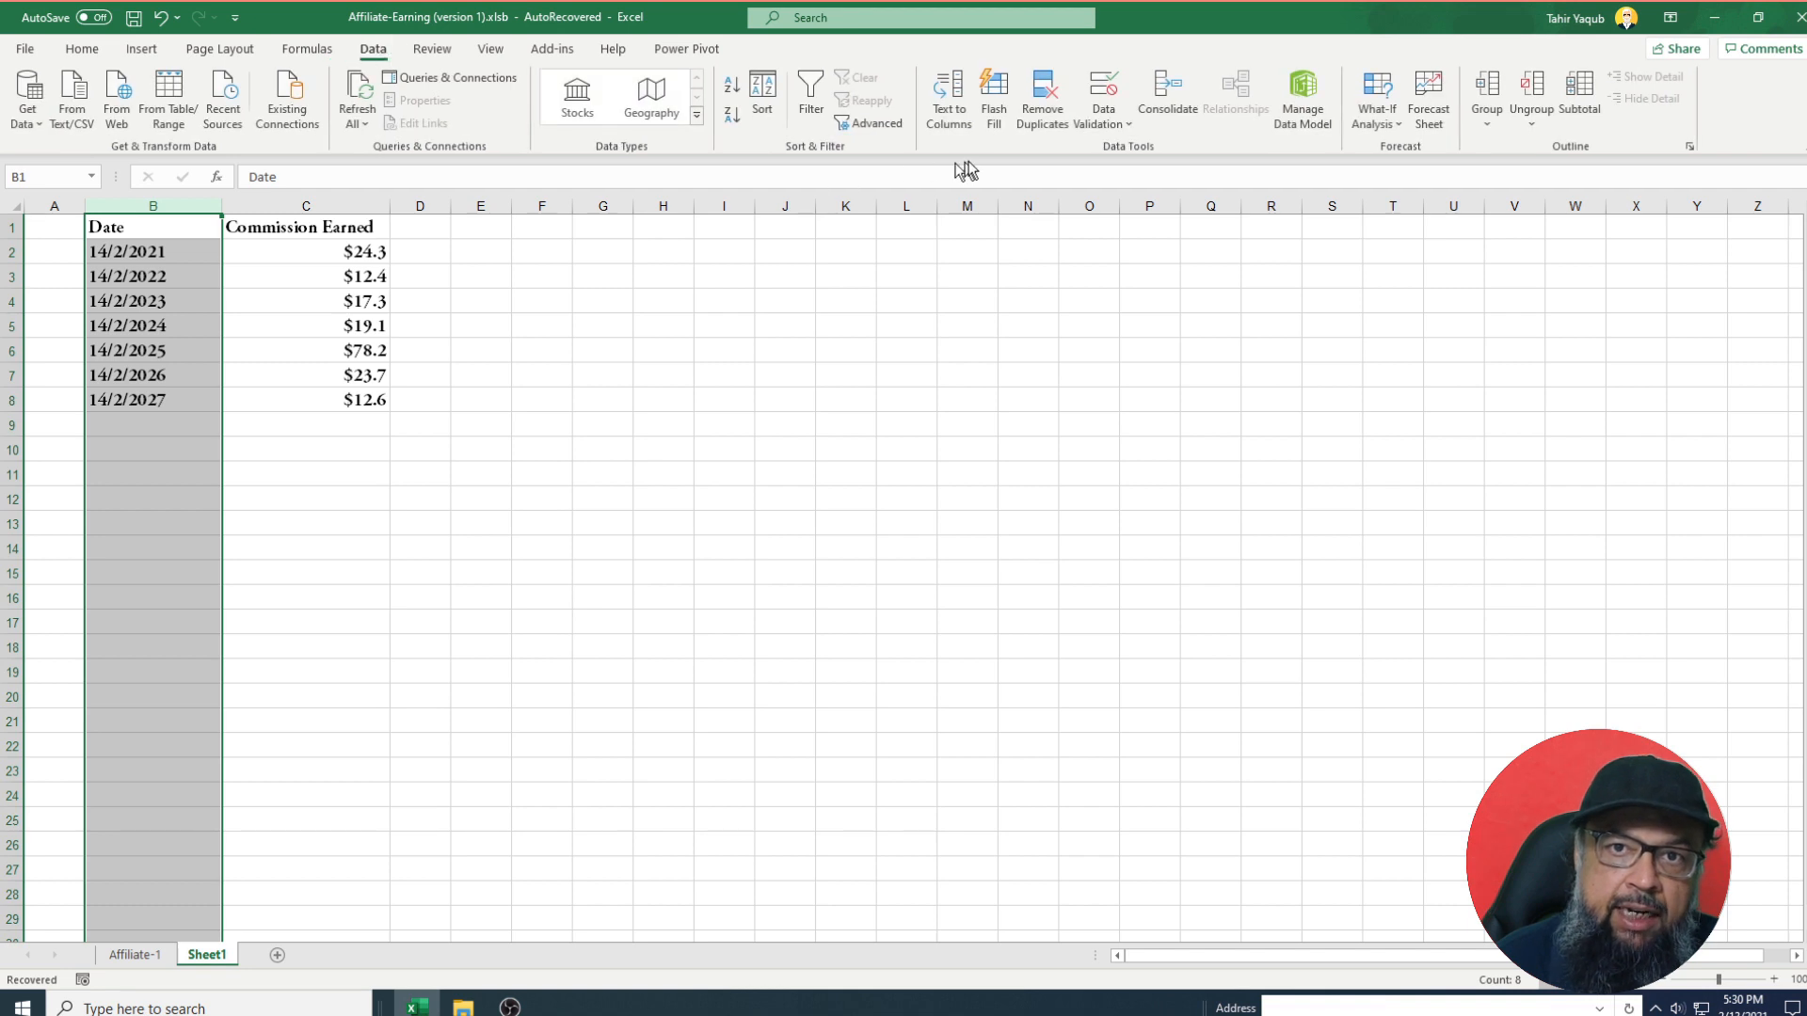
Convert column B's text to DMY dates with Text to Columns.
{"action": "left_click", "coordinate": [957, 120]}
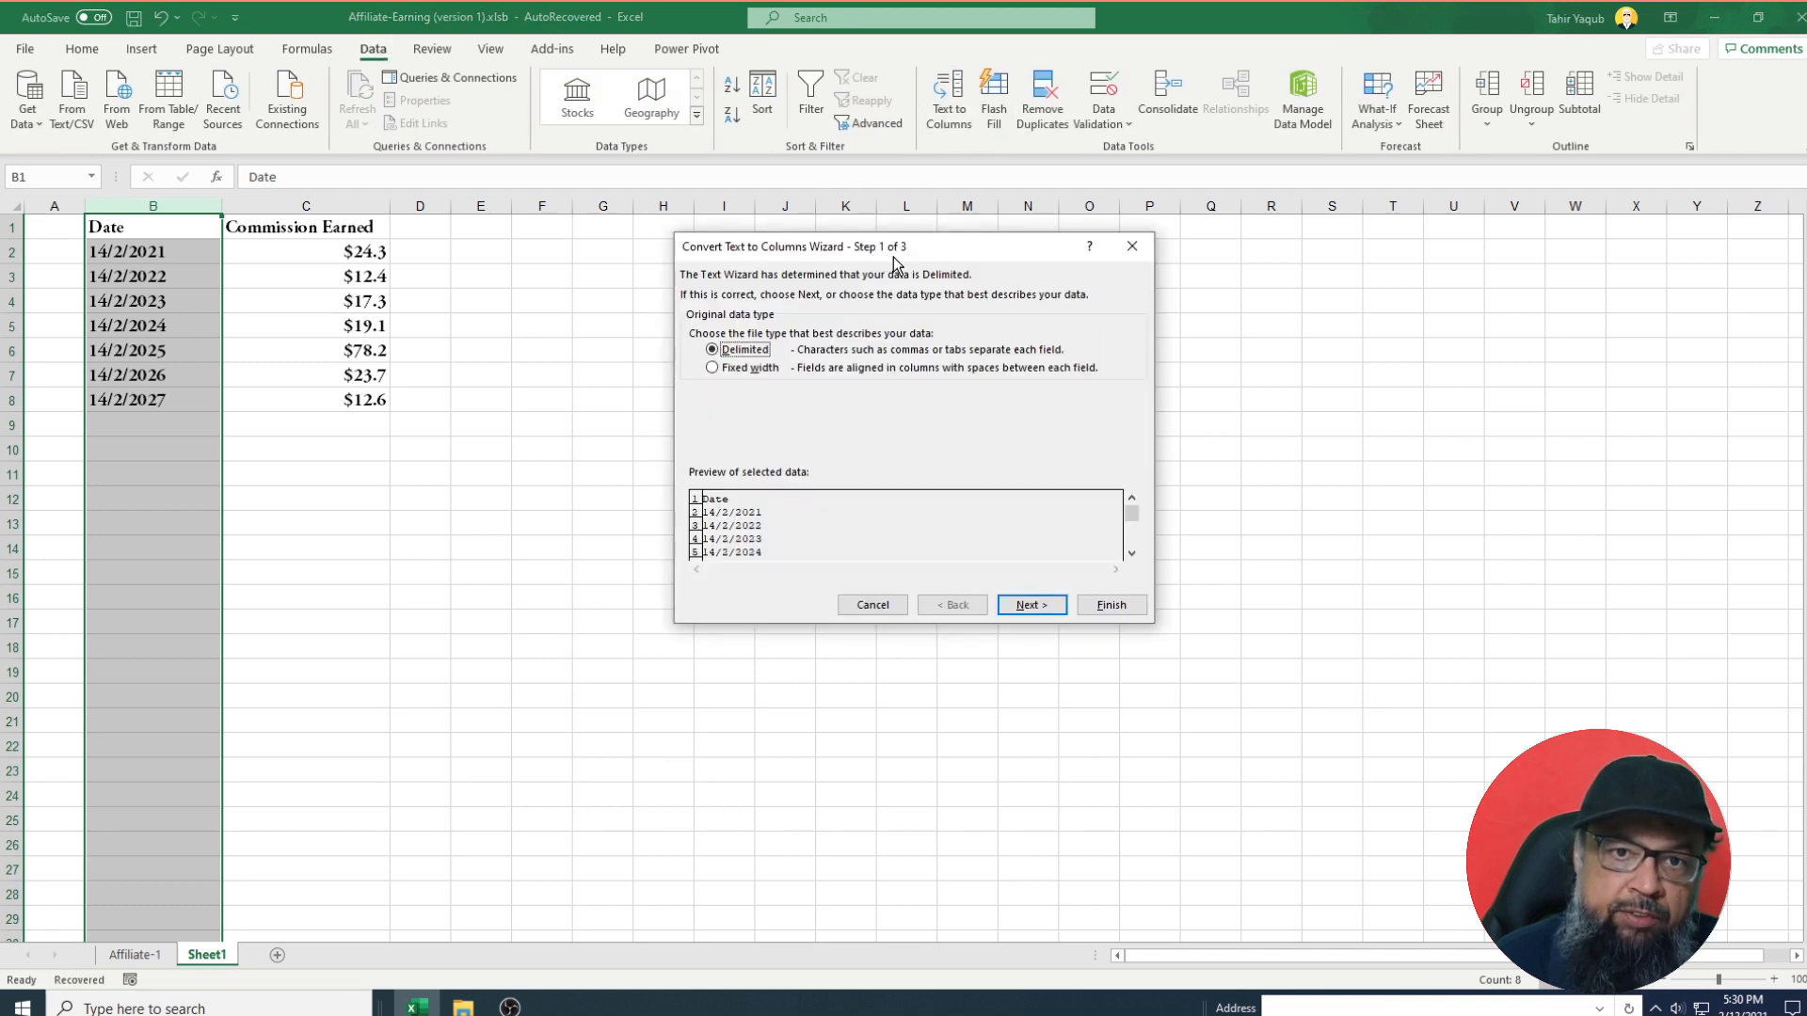
{"action": "left_click", "coordinate": [1039, 608]}
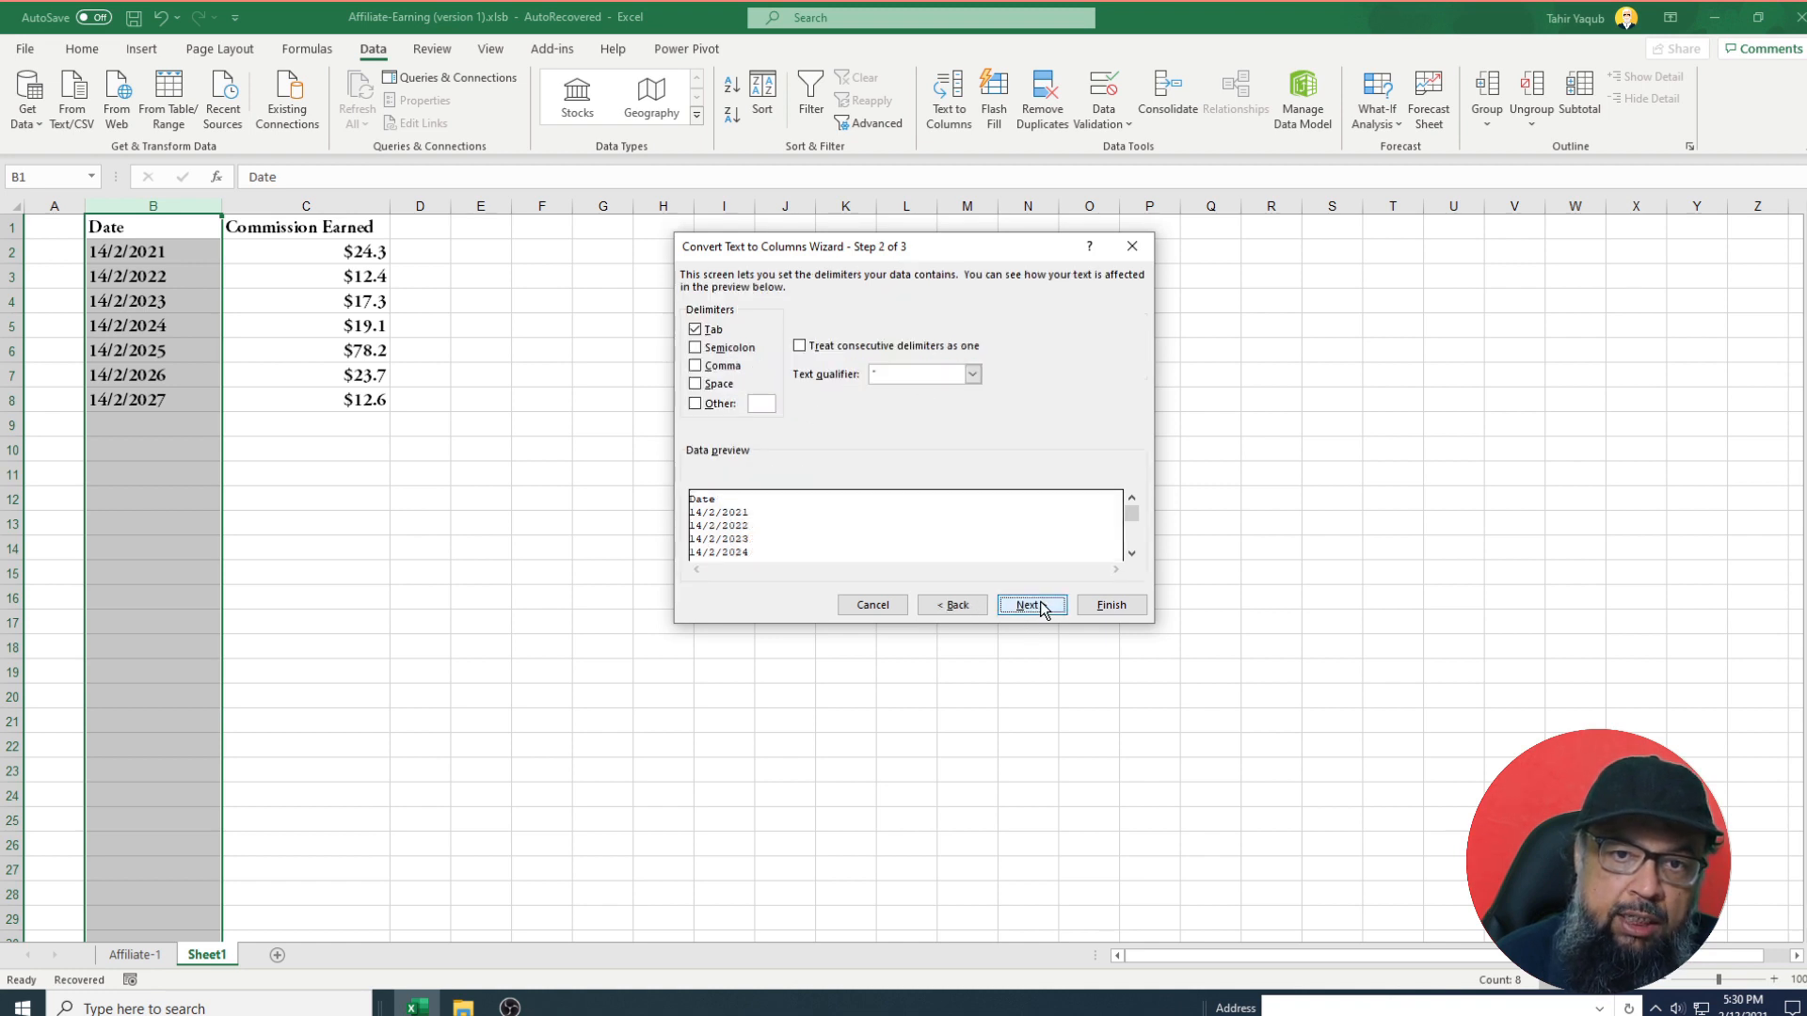
{"action": "left_click", "coordinate": [1039, 606]}
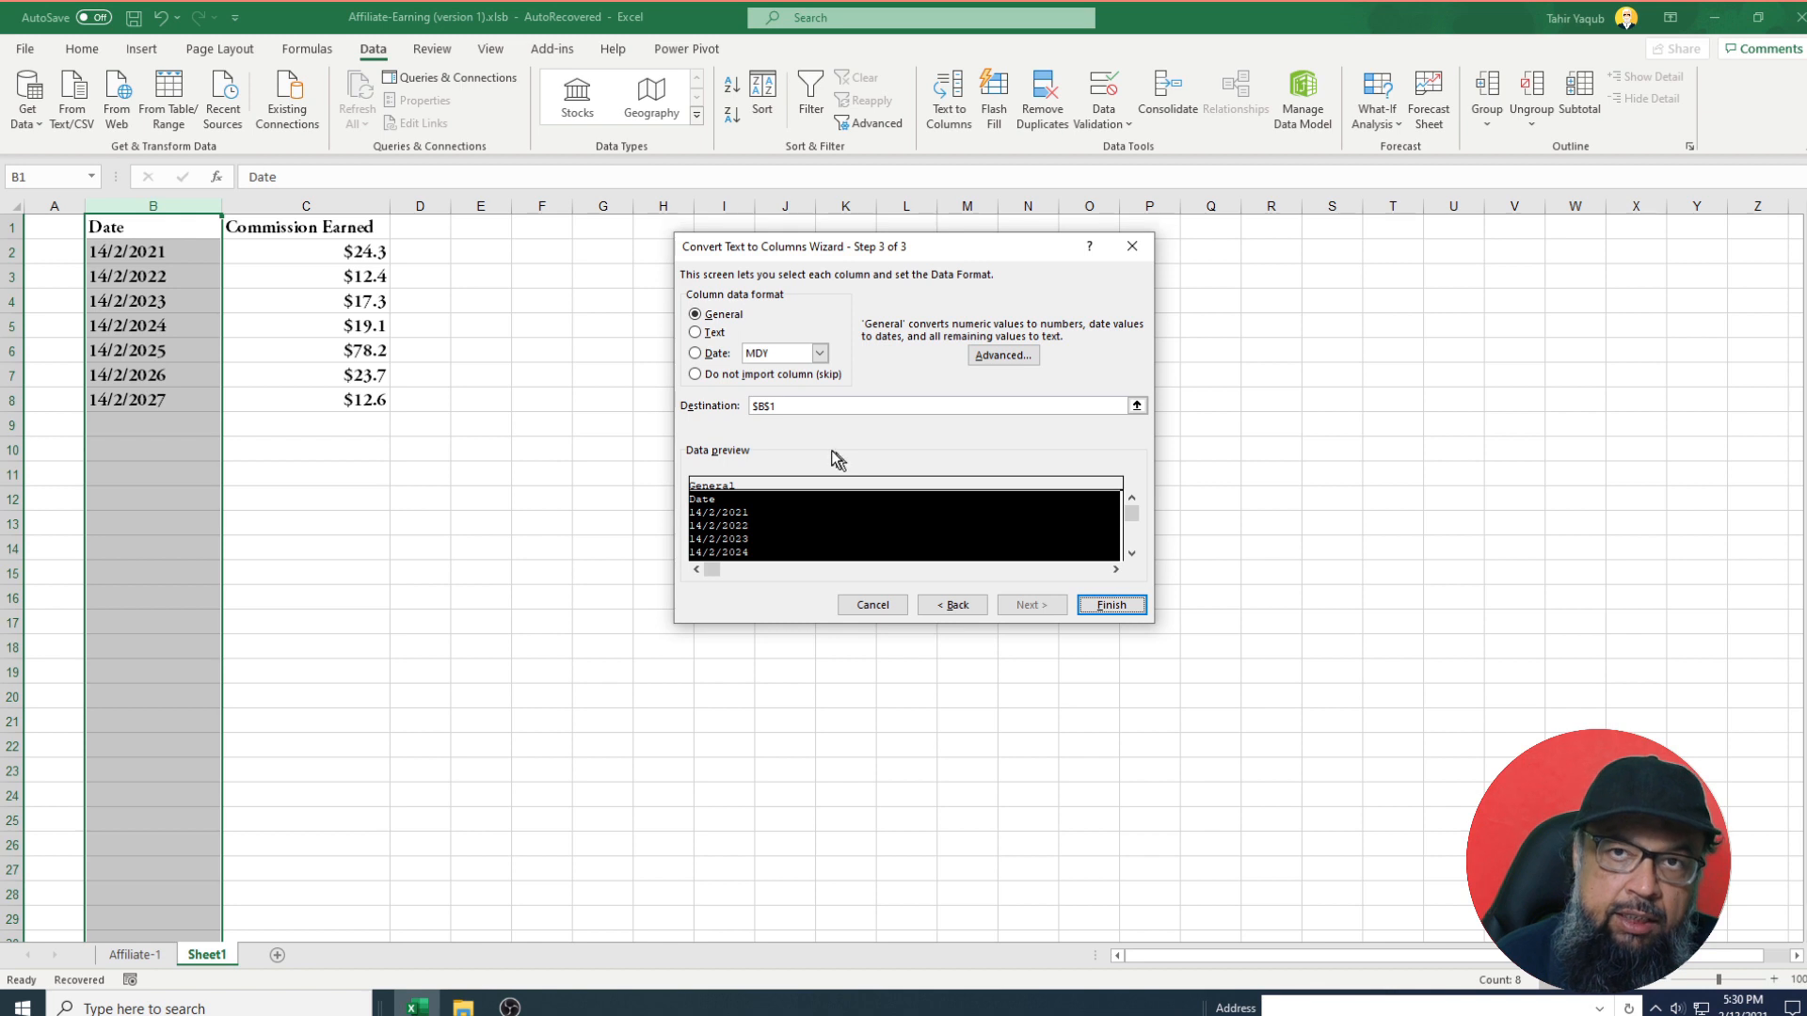
{"action": "left_click", "coordinate": [696, 354]}
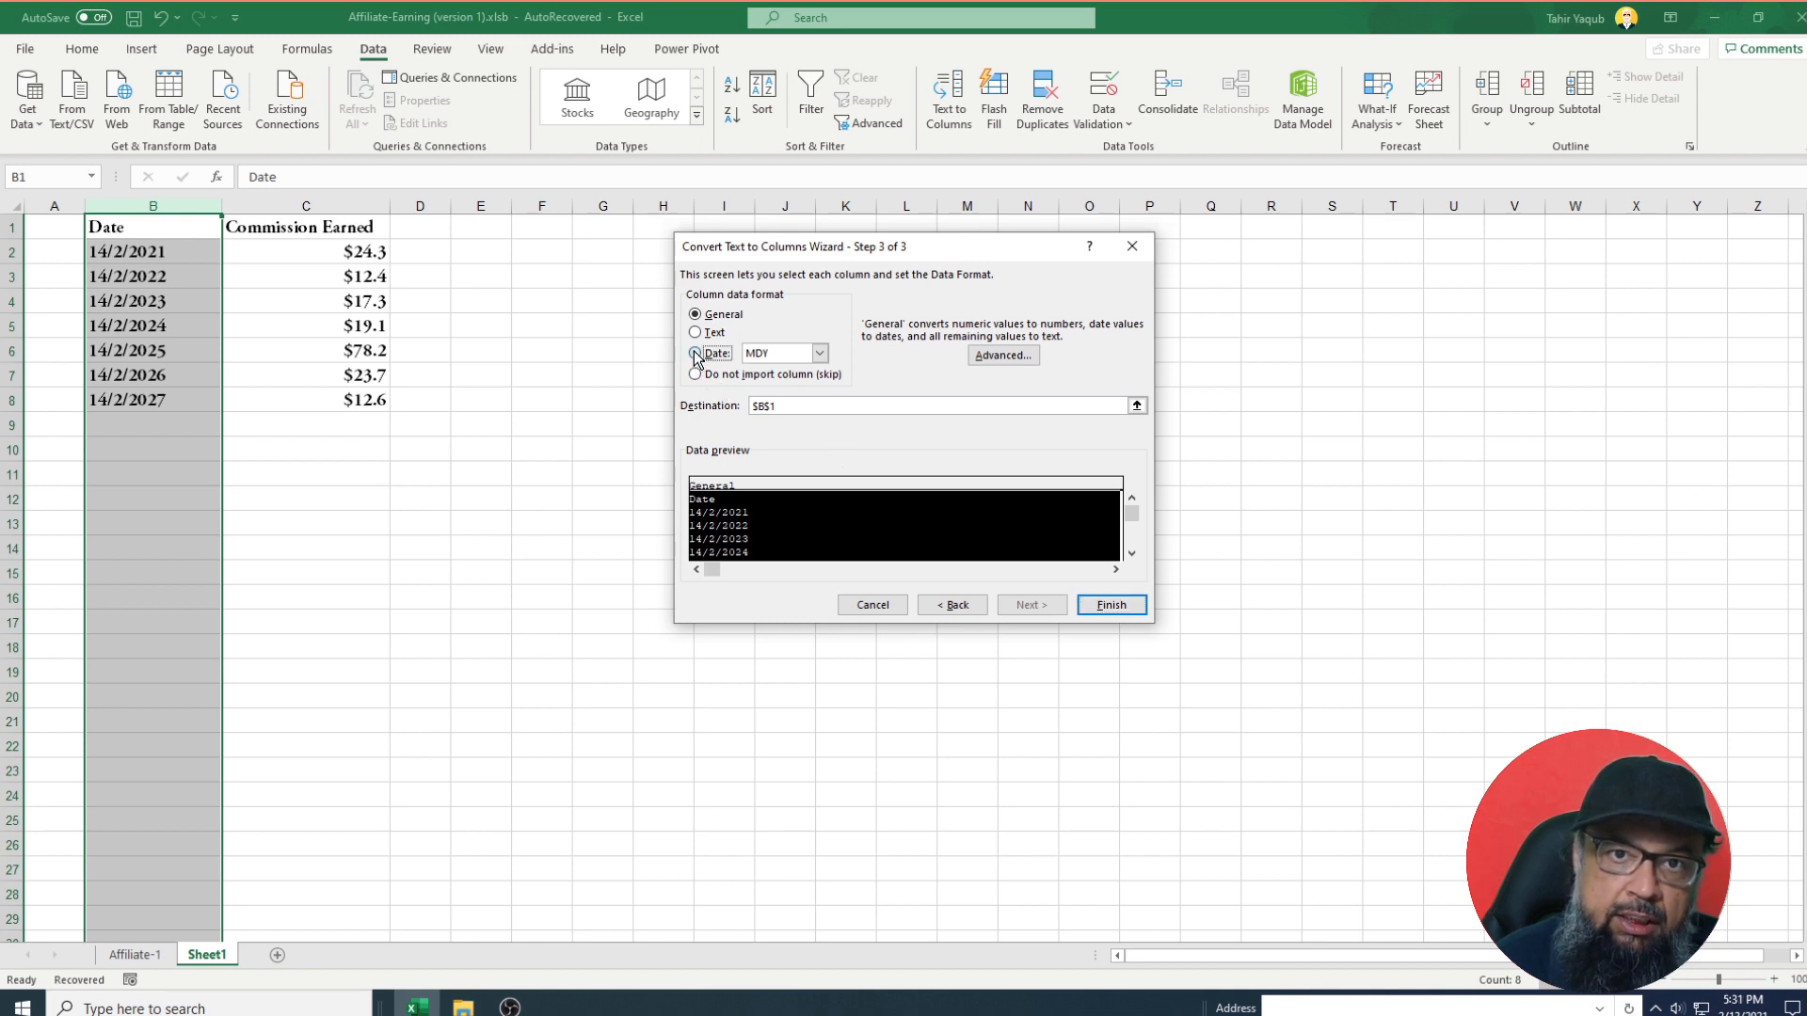
{"action": "left_click", "coordinate": [820, 354]}
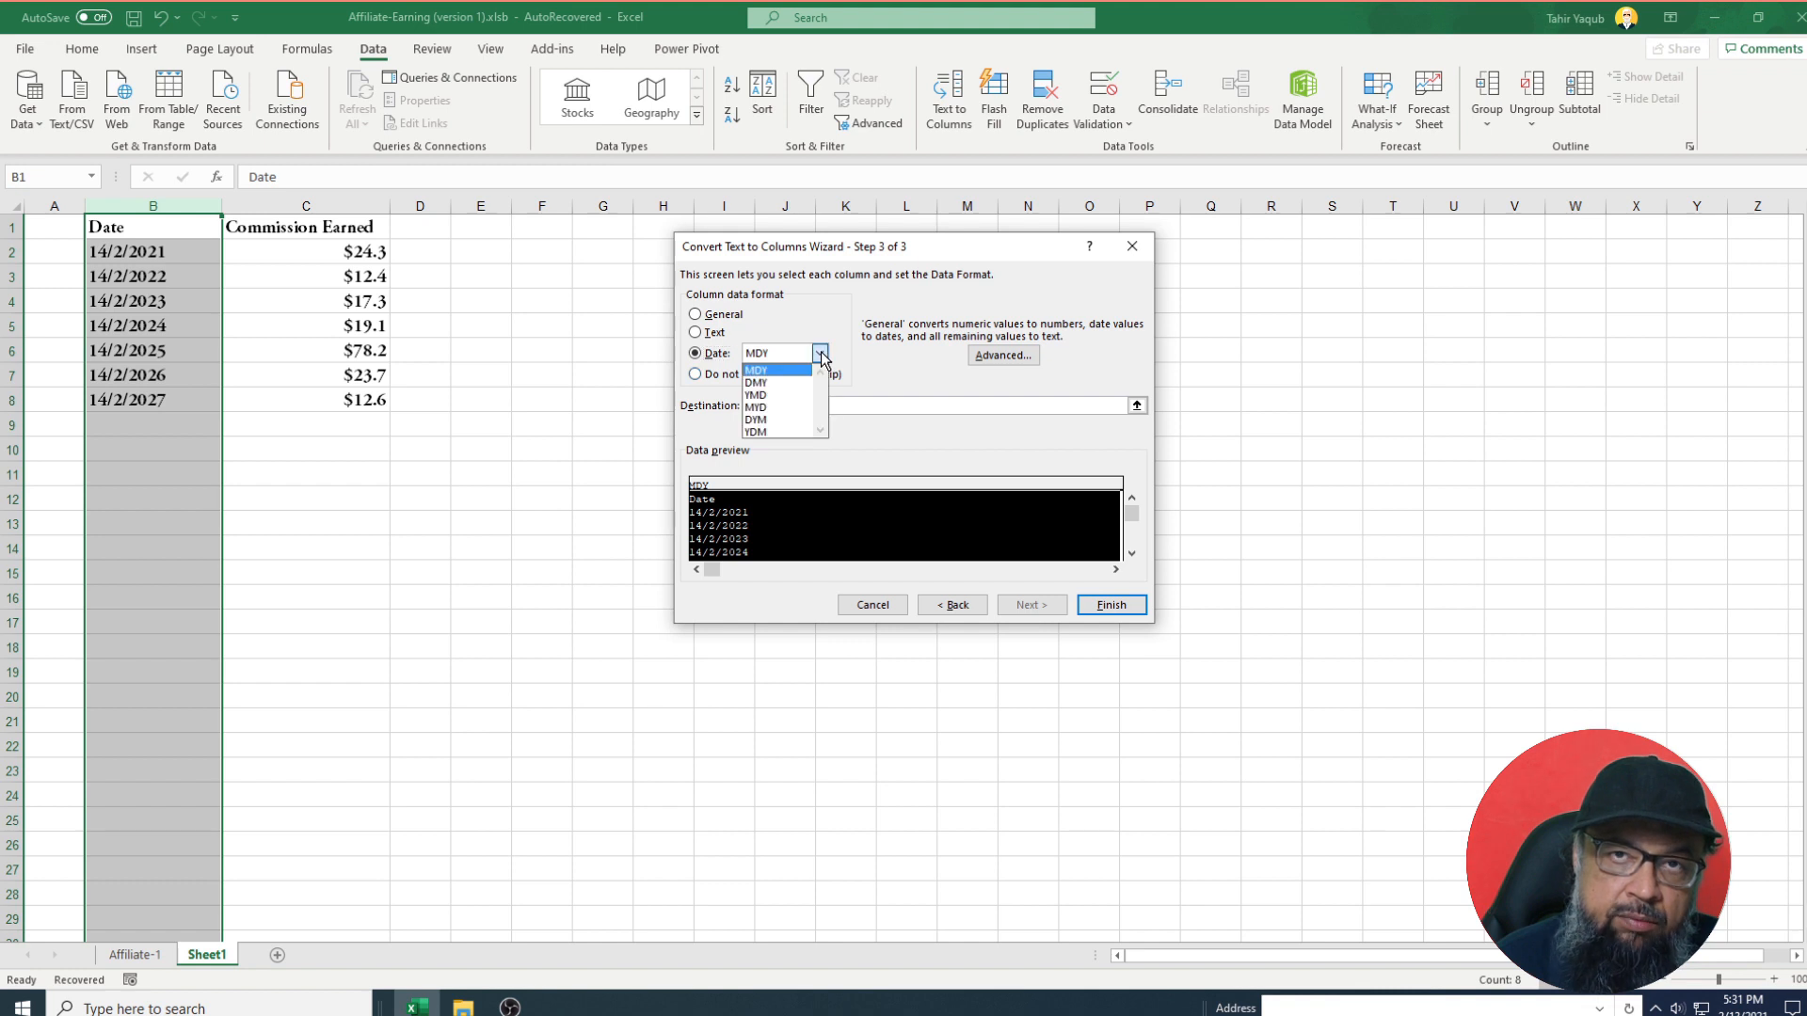
{"action": "left_click", "coordinate": [773, 383]}
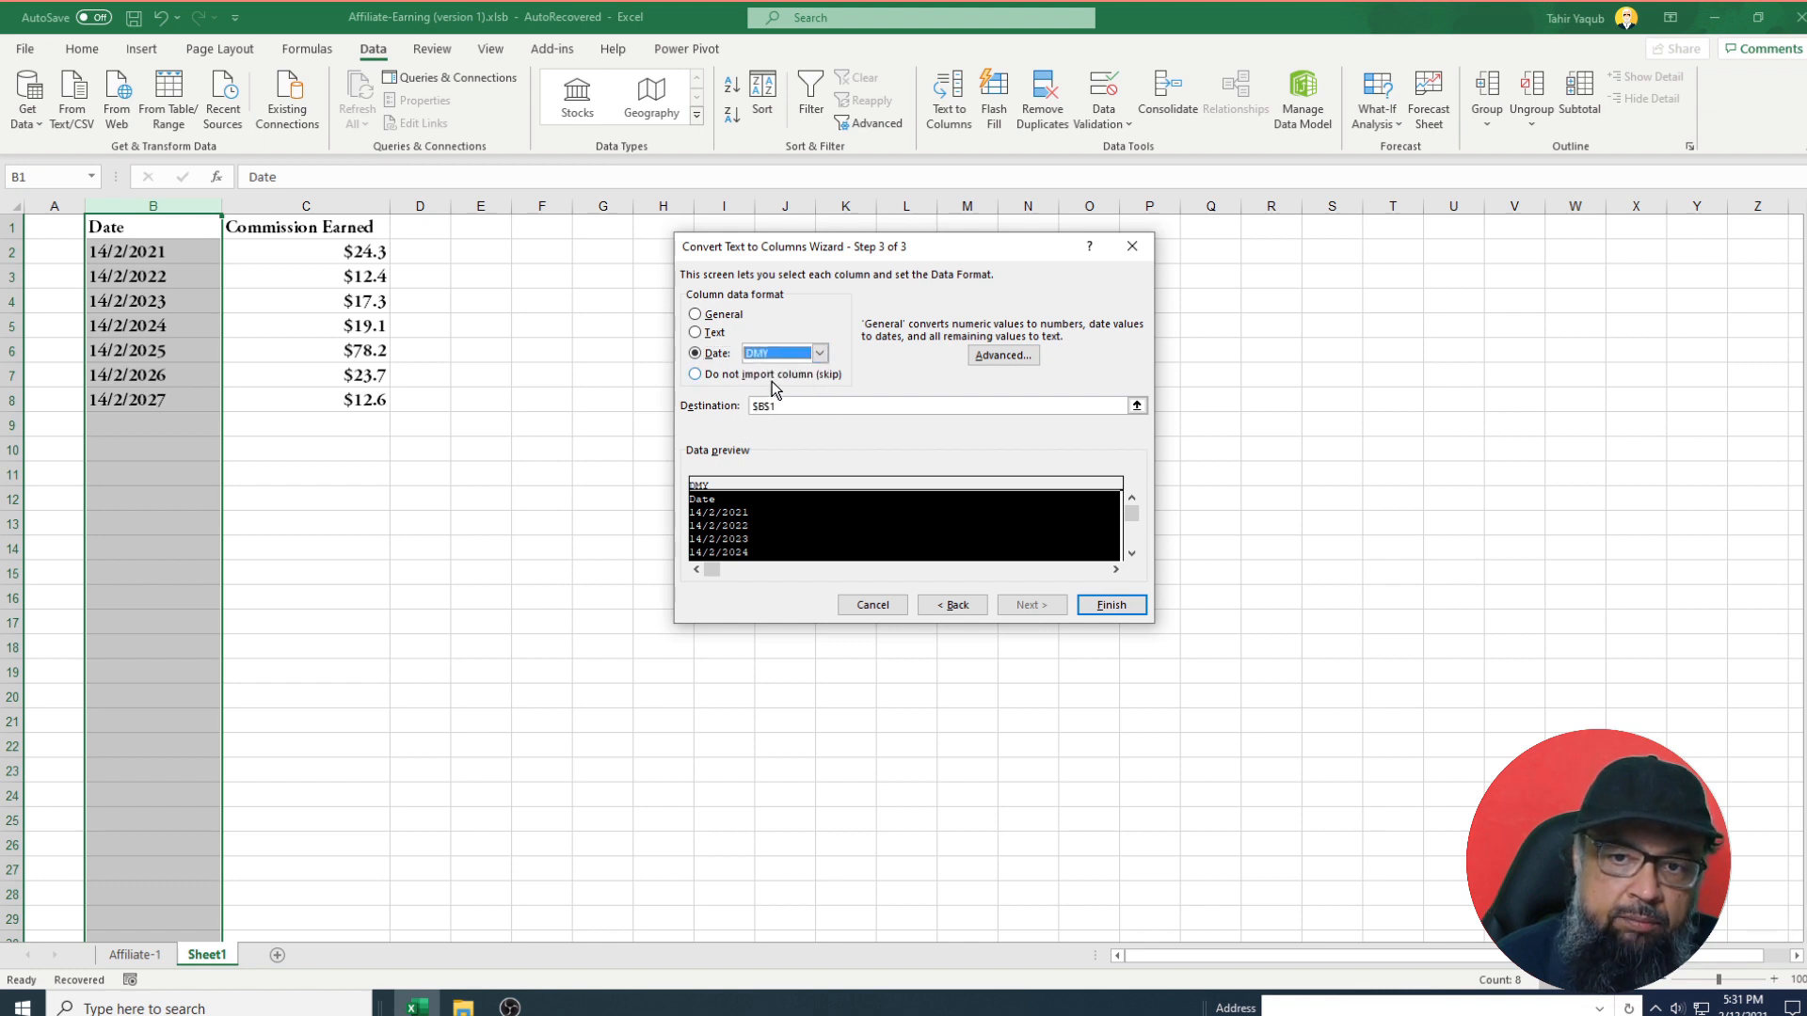
{"action": "left_click", "coordinate": [1111, 605]}
{"action": "left_click", "coordinate": [188, 255]}
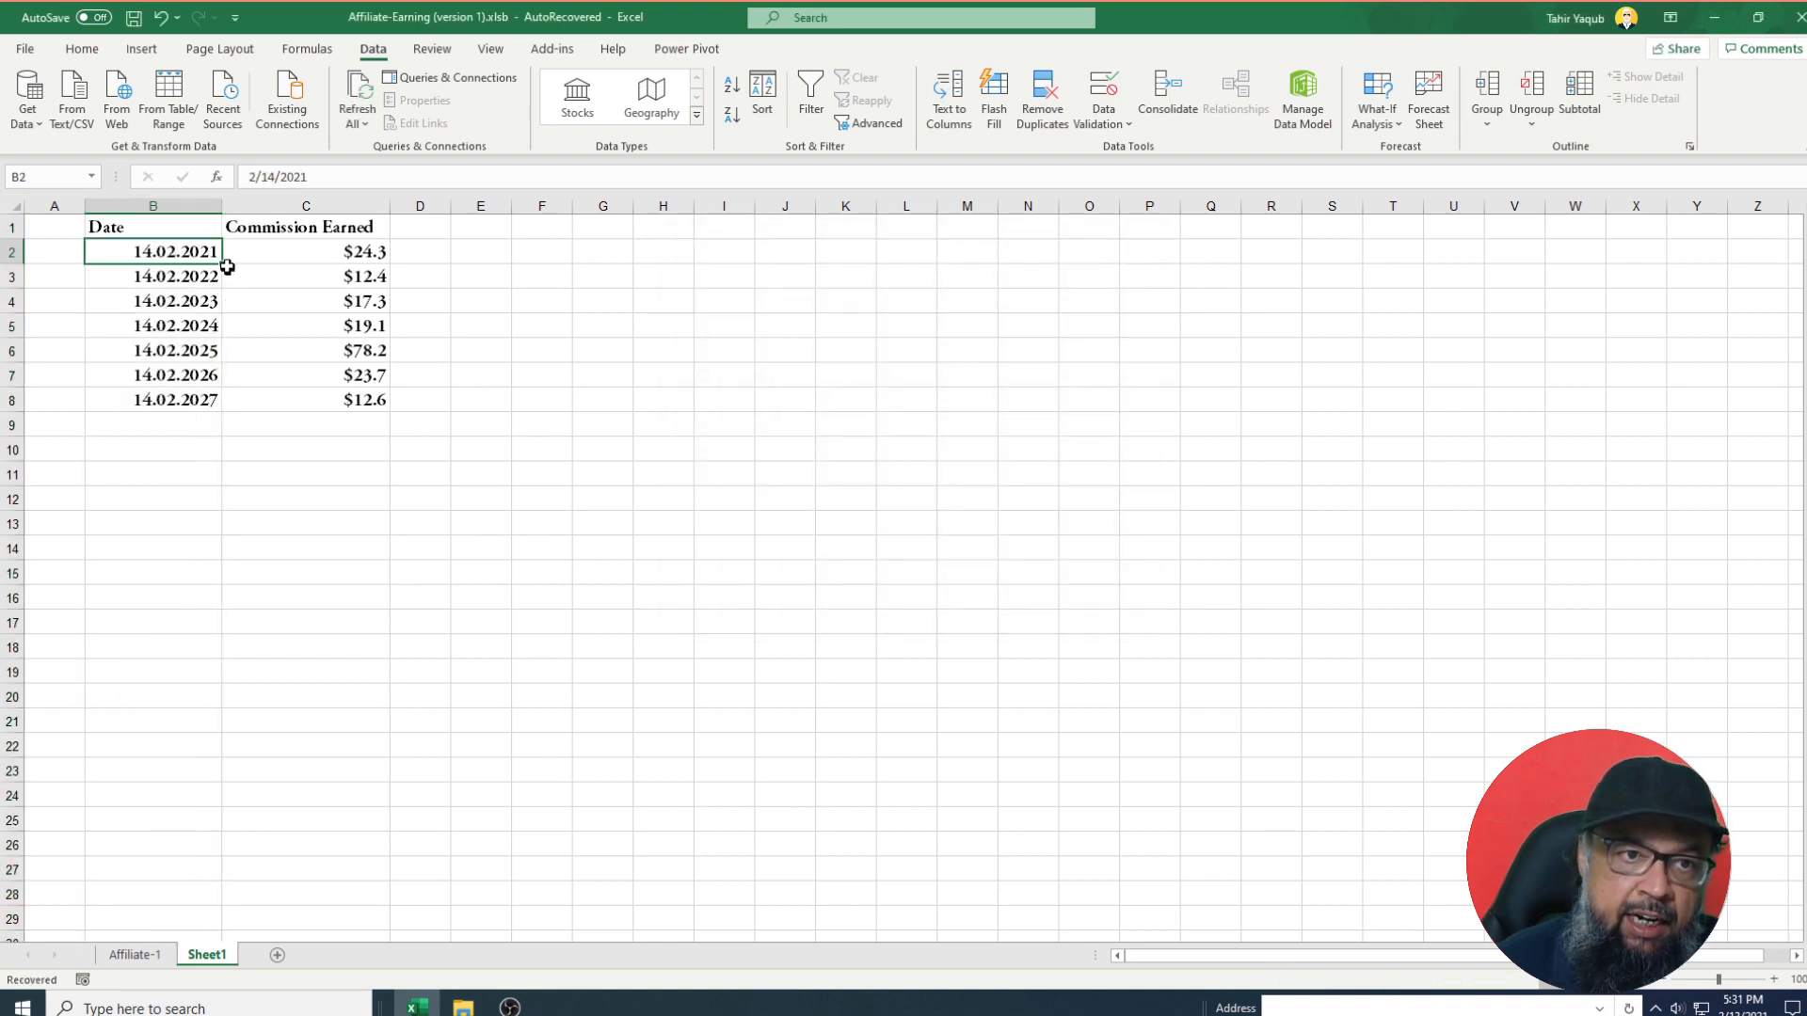
Fill B2:B8 with consecutive days from 14.02.2021 to 20.02.2021.
{"action": "left_click_drag", "start_coordinate": [225, 265], "coordinate": [225, 265]}
{"action": "left_click_drag", "start_coordinate": [205, 333], "coordinate": [209, 402]}
{"action": "left_click", "coordinate": [295, 574]}
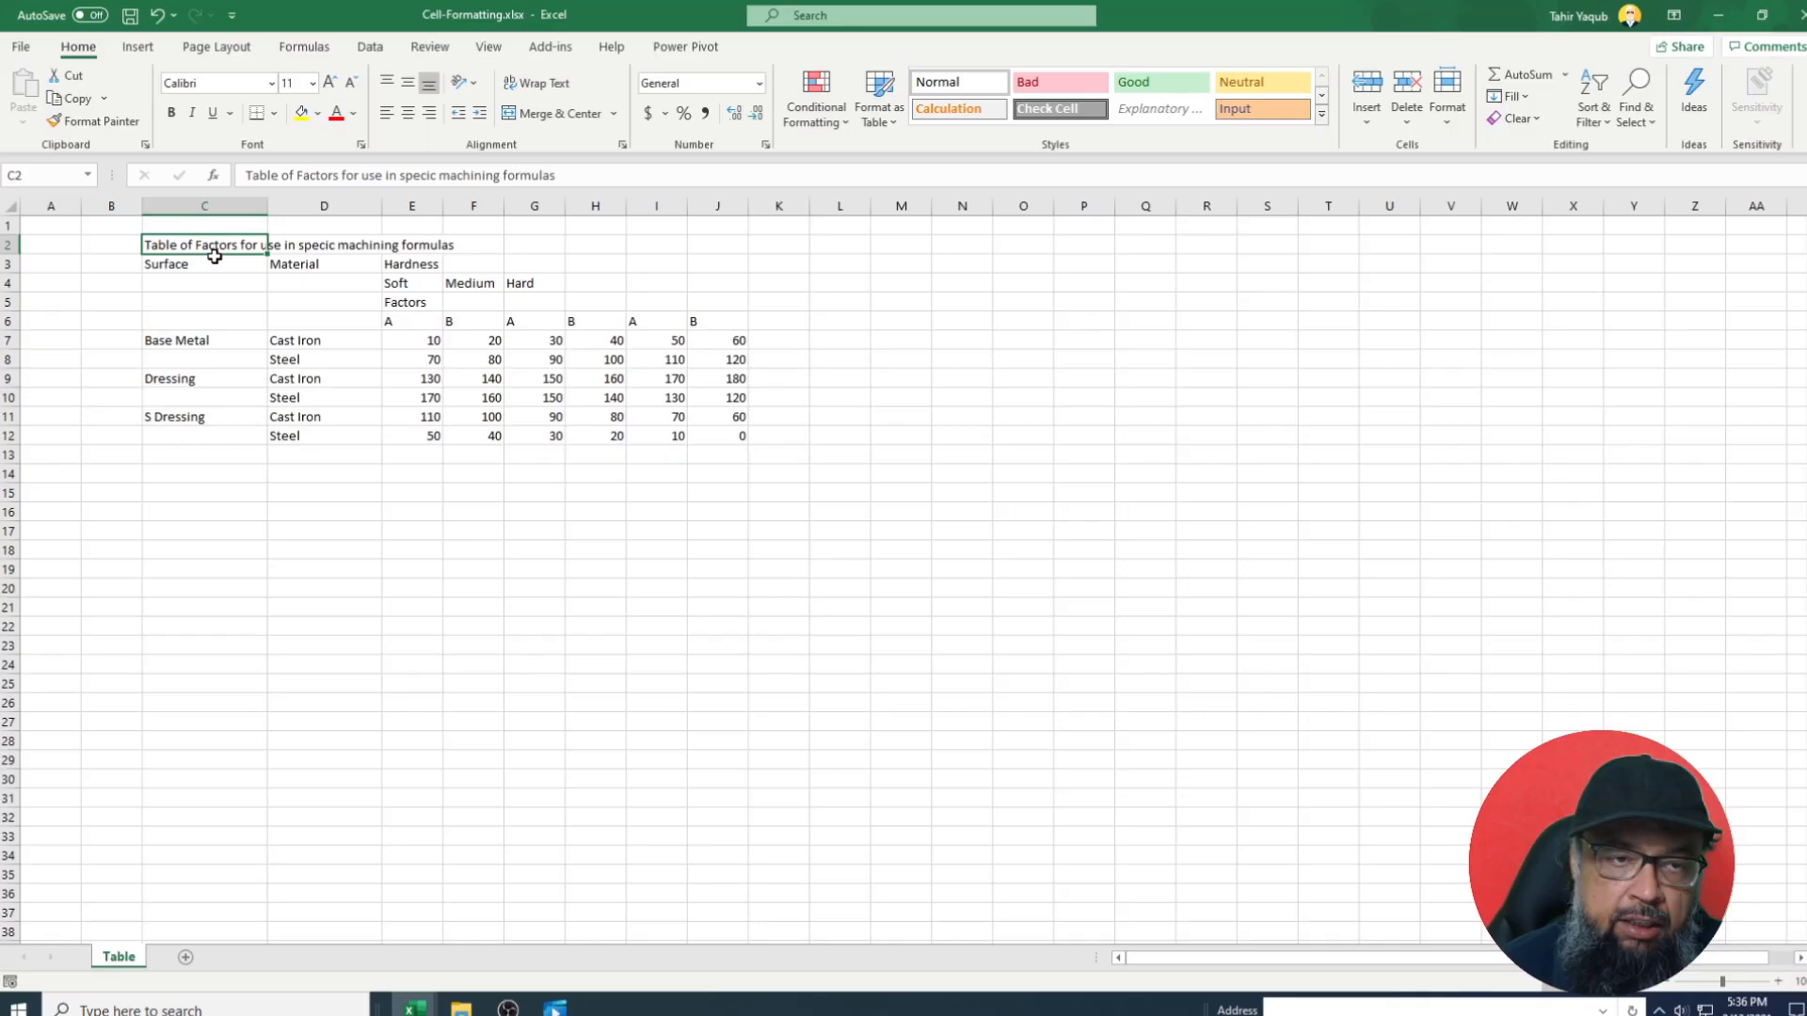
Select the Surface header cells C3 through C6 on the Cell-Formatting sheet.
{"action": "left_click", "coordinate": [193, 264]}
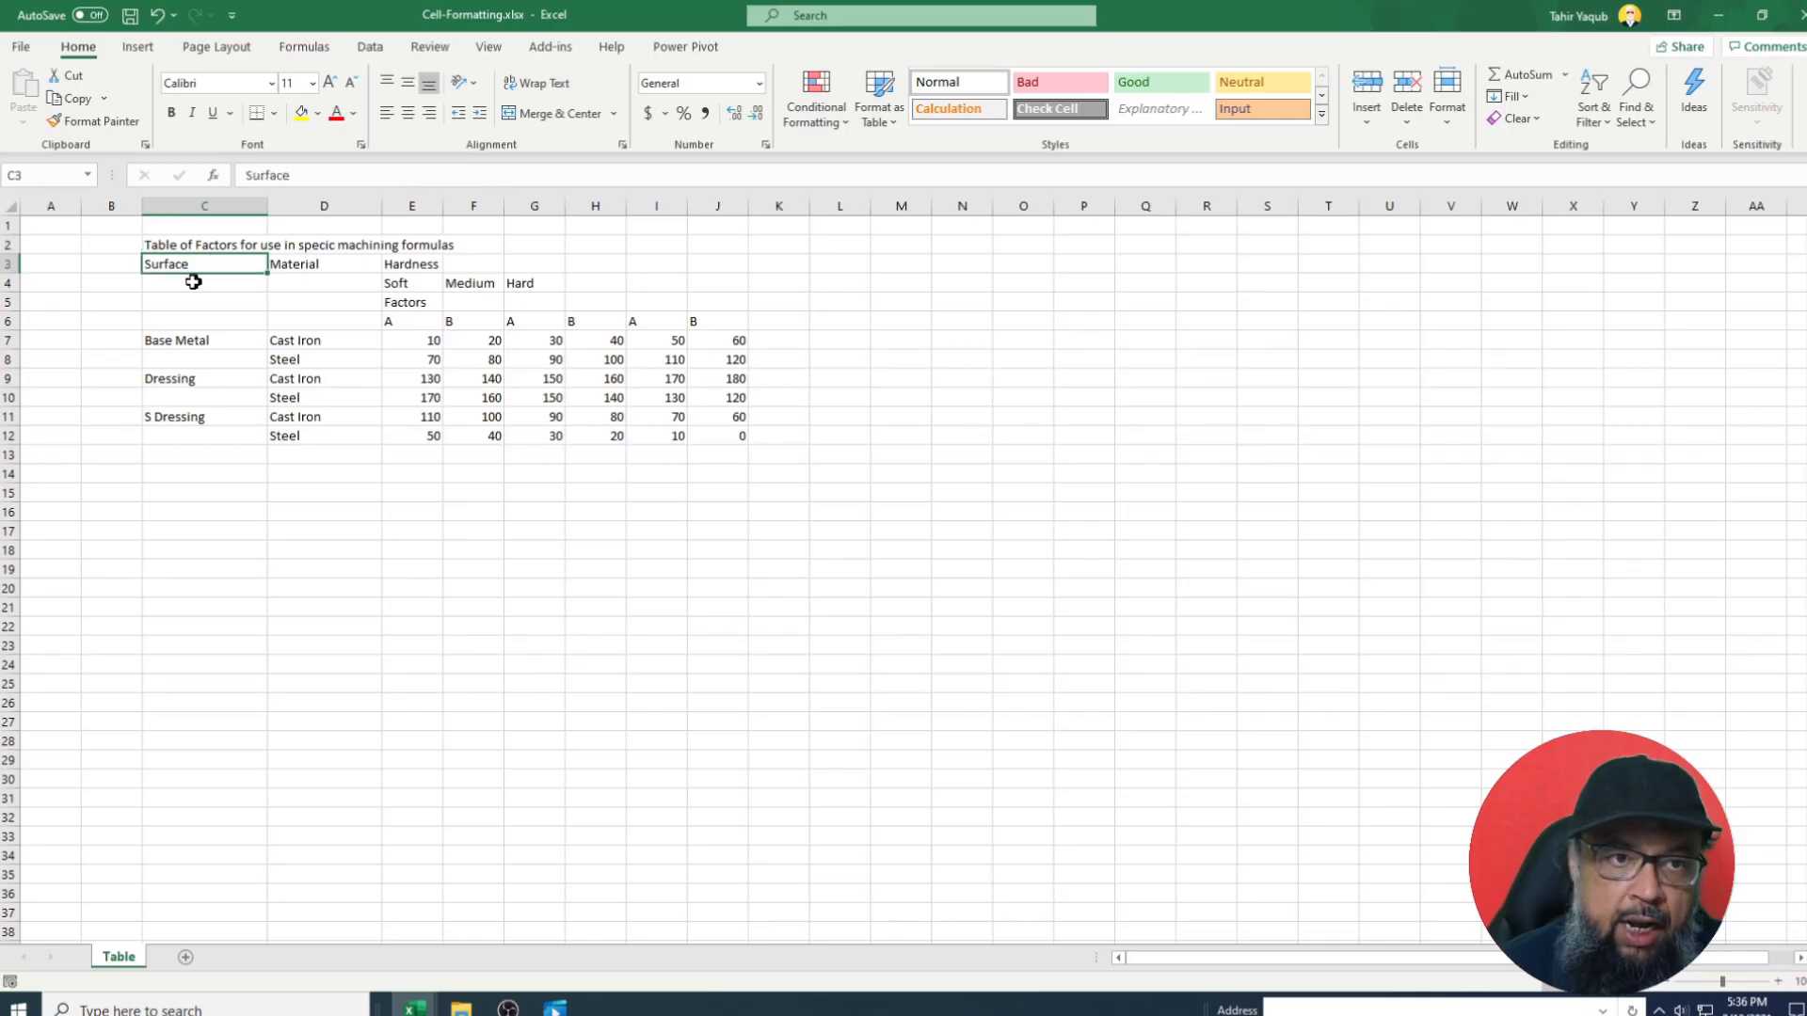
{"action": "left_click", "coordinate": [191, 282]}
{"action": "left_click", "coordinate": [189, 301]}
{"action": "left_click", "coordinate": [184, 319]}
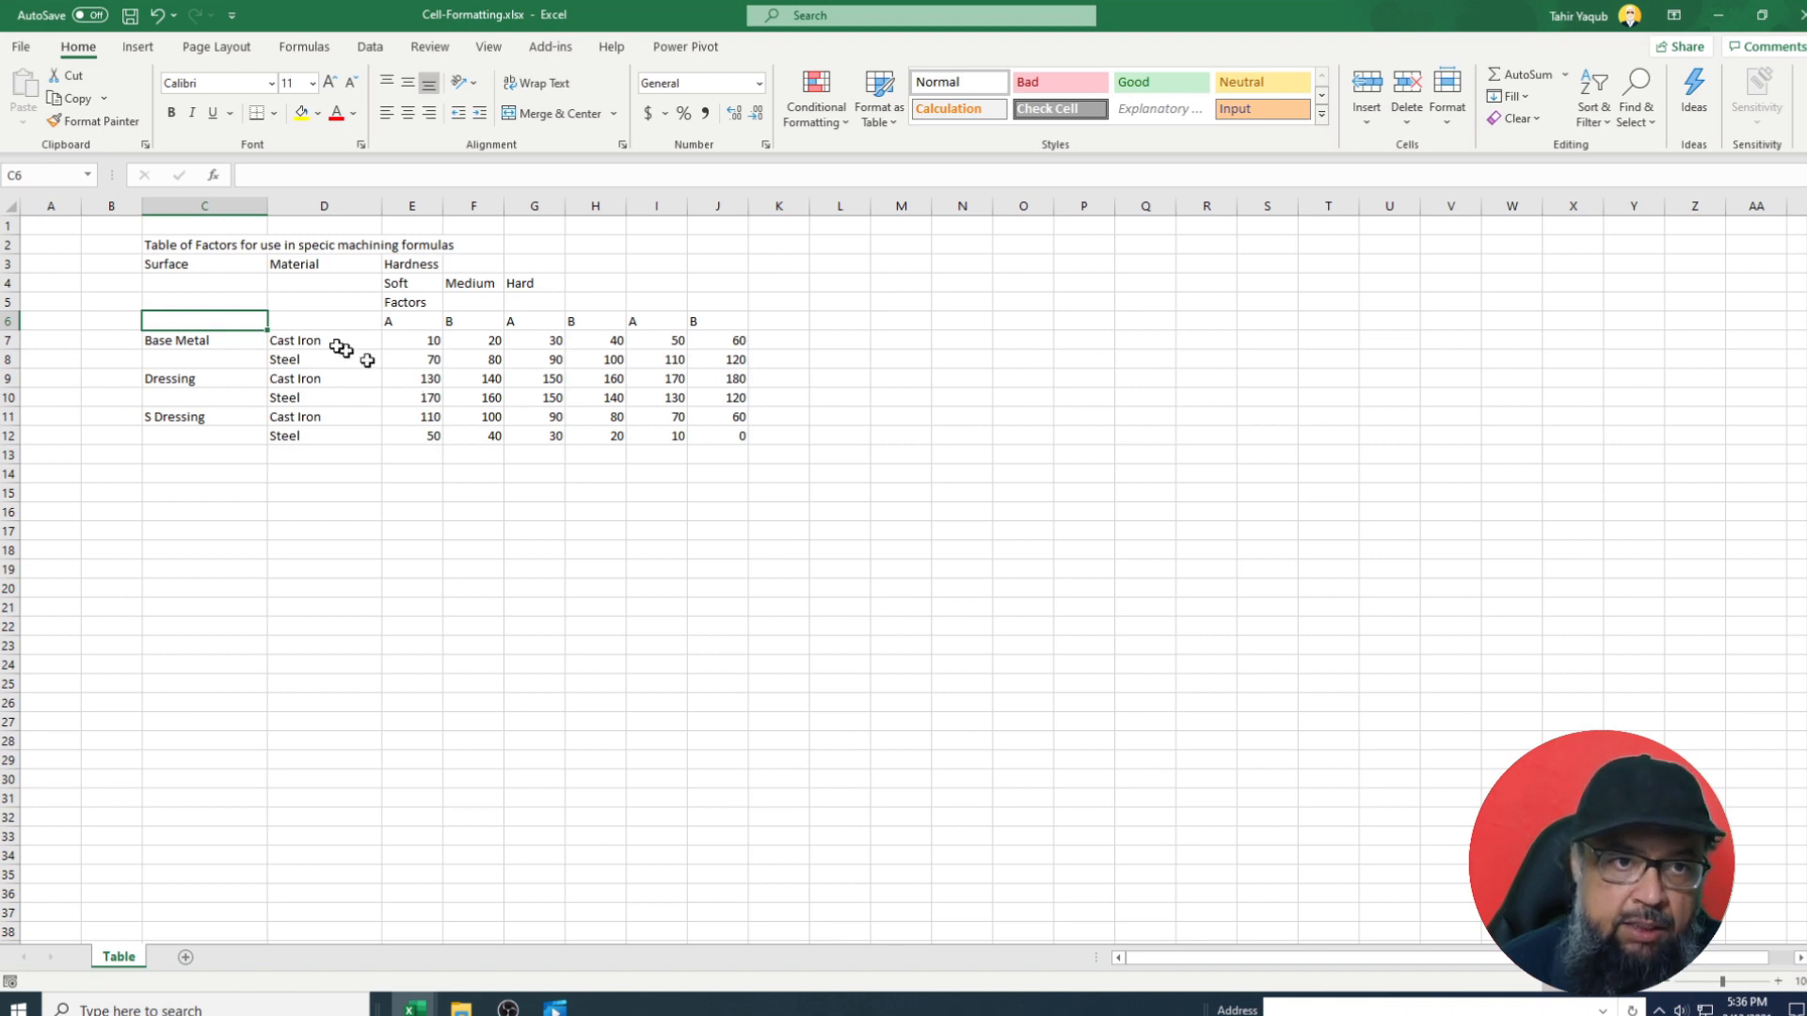
{"action": "left_click", "coordinate": [222, 262]}
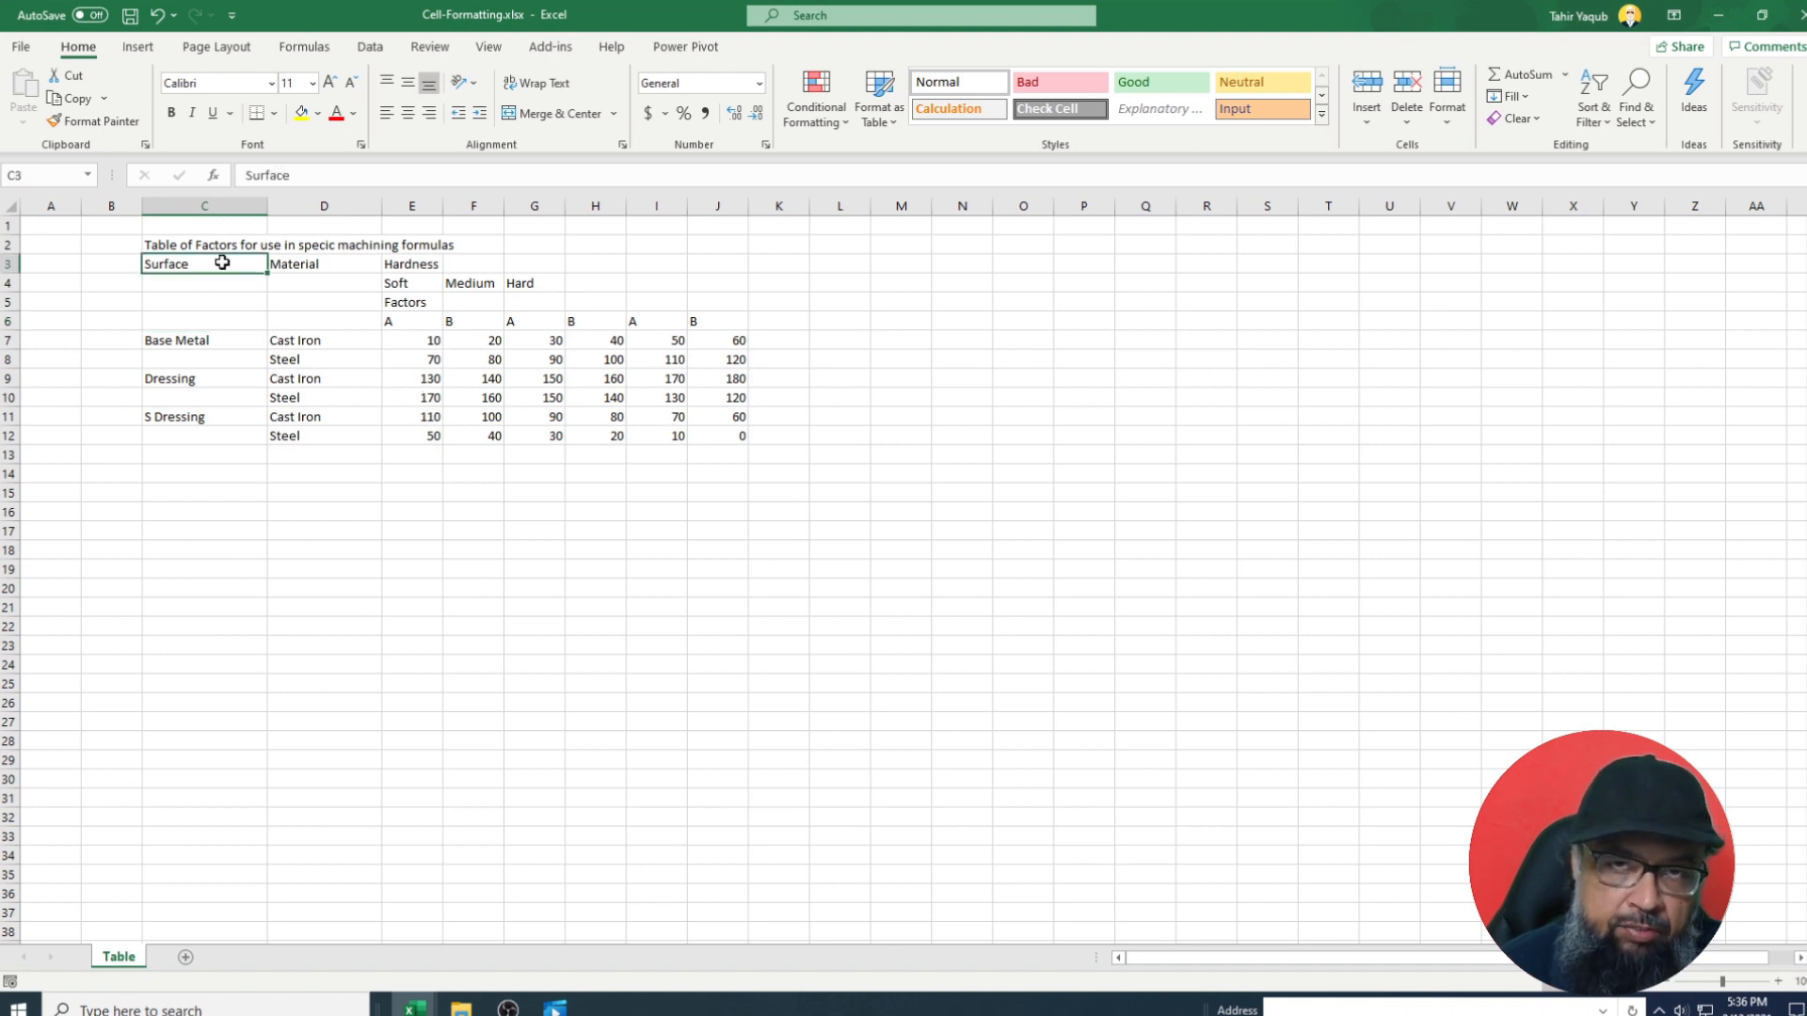
{"action": "left_click_drag", "start_coordinate": [222, 262], "coordinate": [212, 321]}
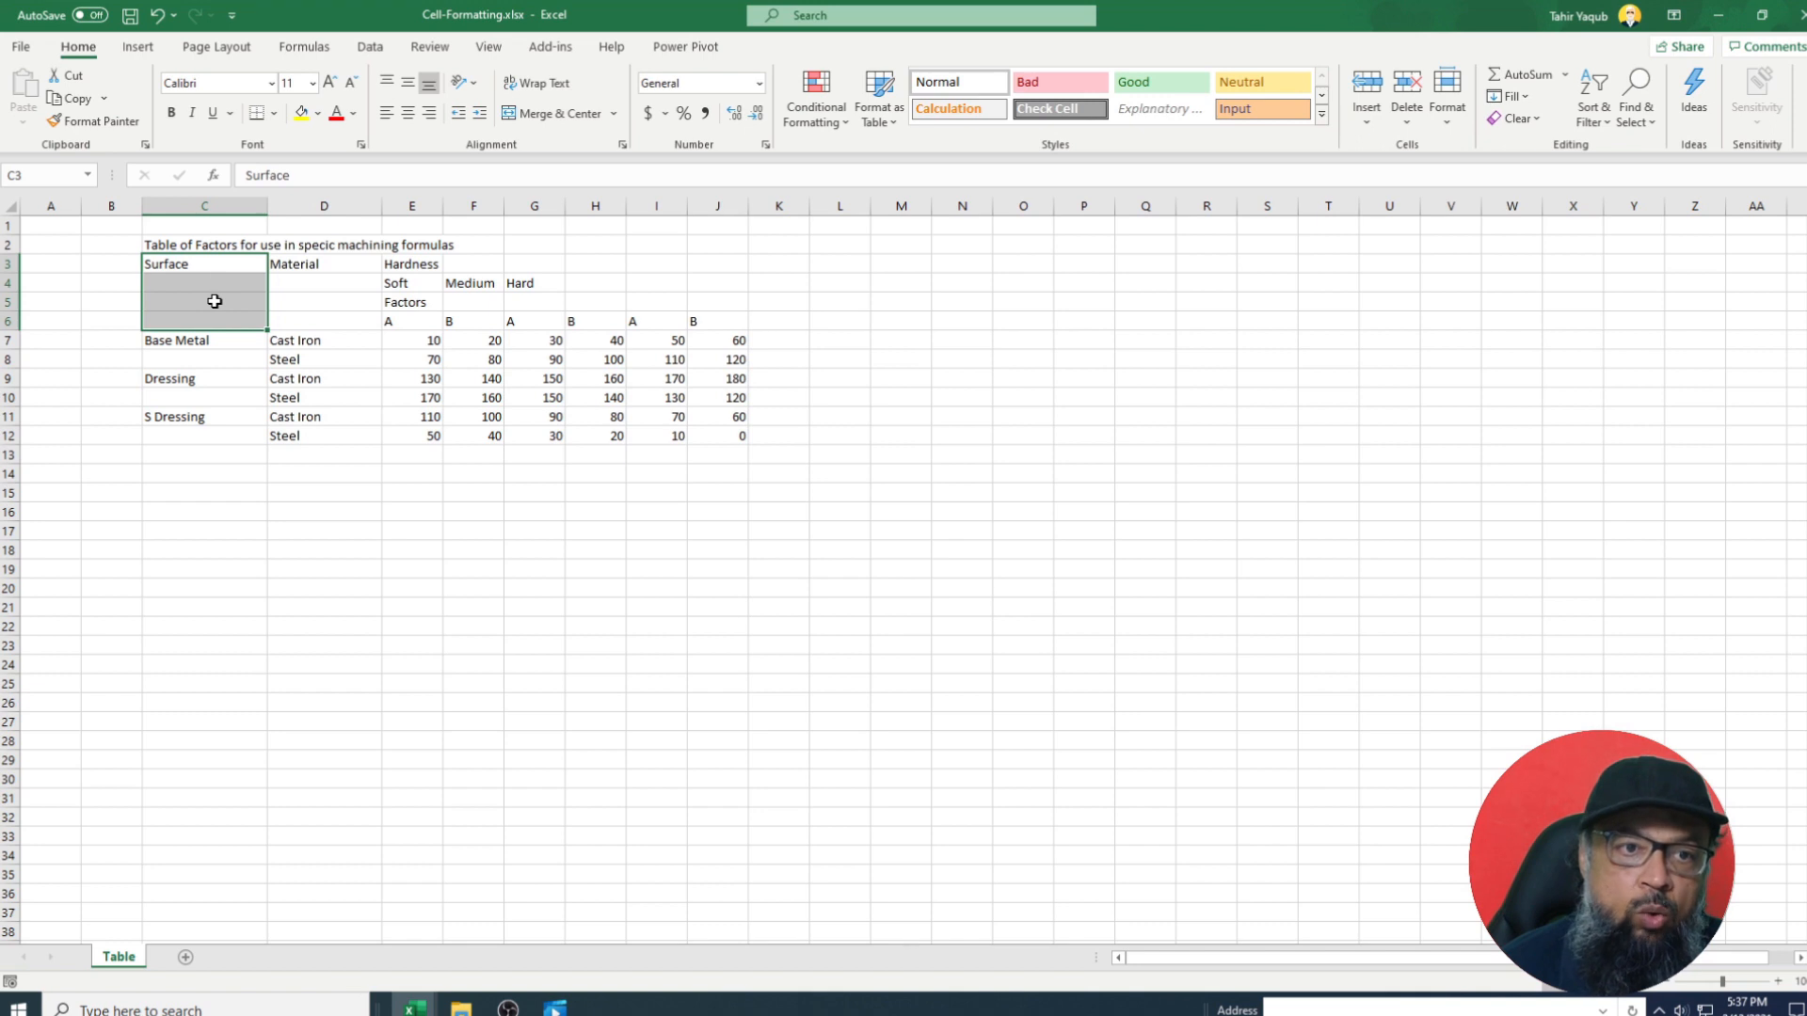
Give the Surface range C3:C6 an outline border in Format Cells after clearing trial borders.
{"action": "right_click", "coordinate": [215, 301]}
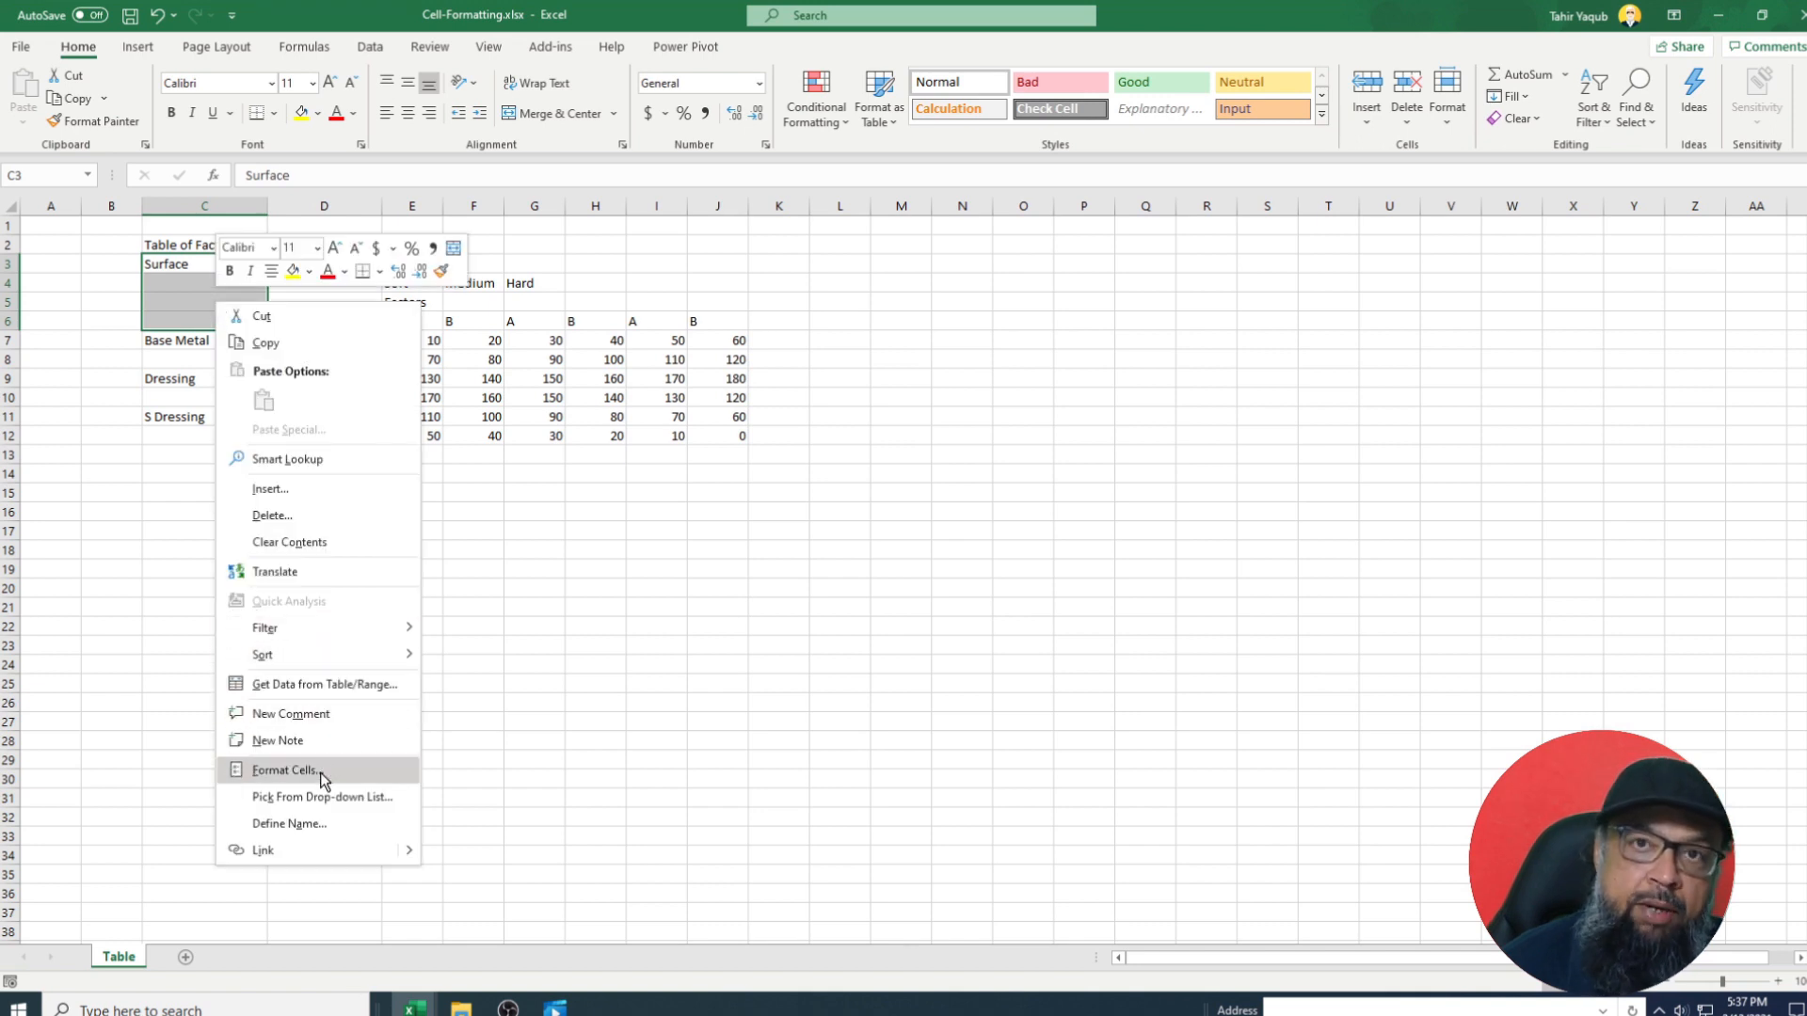
{"action": "key", "text": "Escape"}
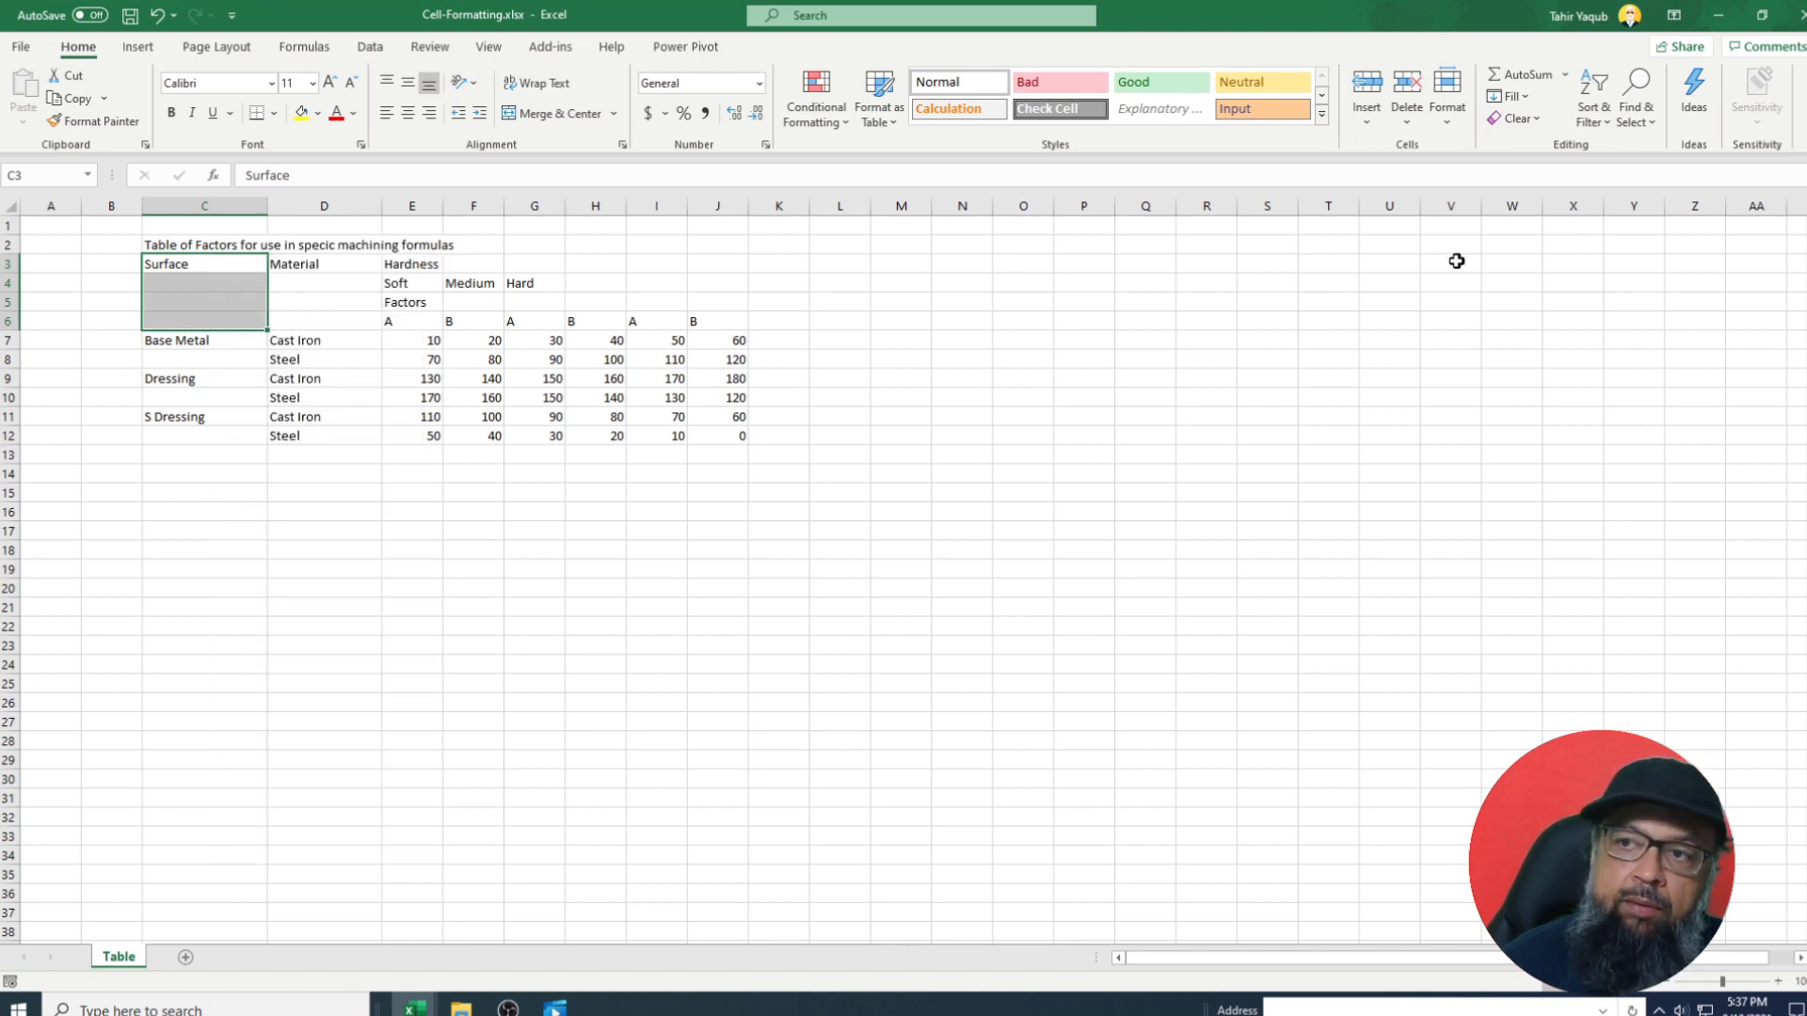
{"action": "left_click", "coordinate": [1447, 127]}
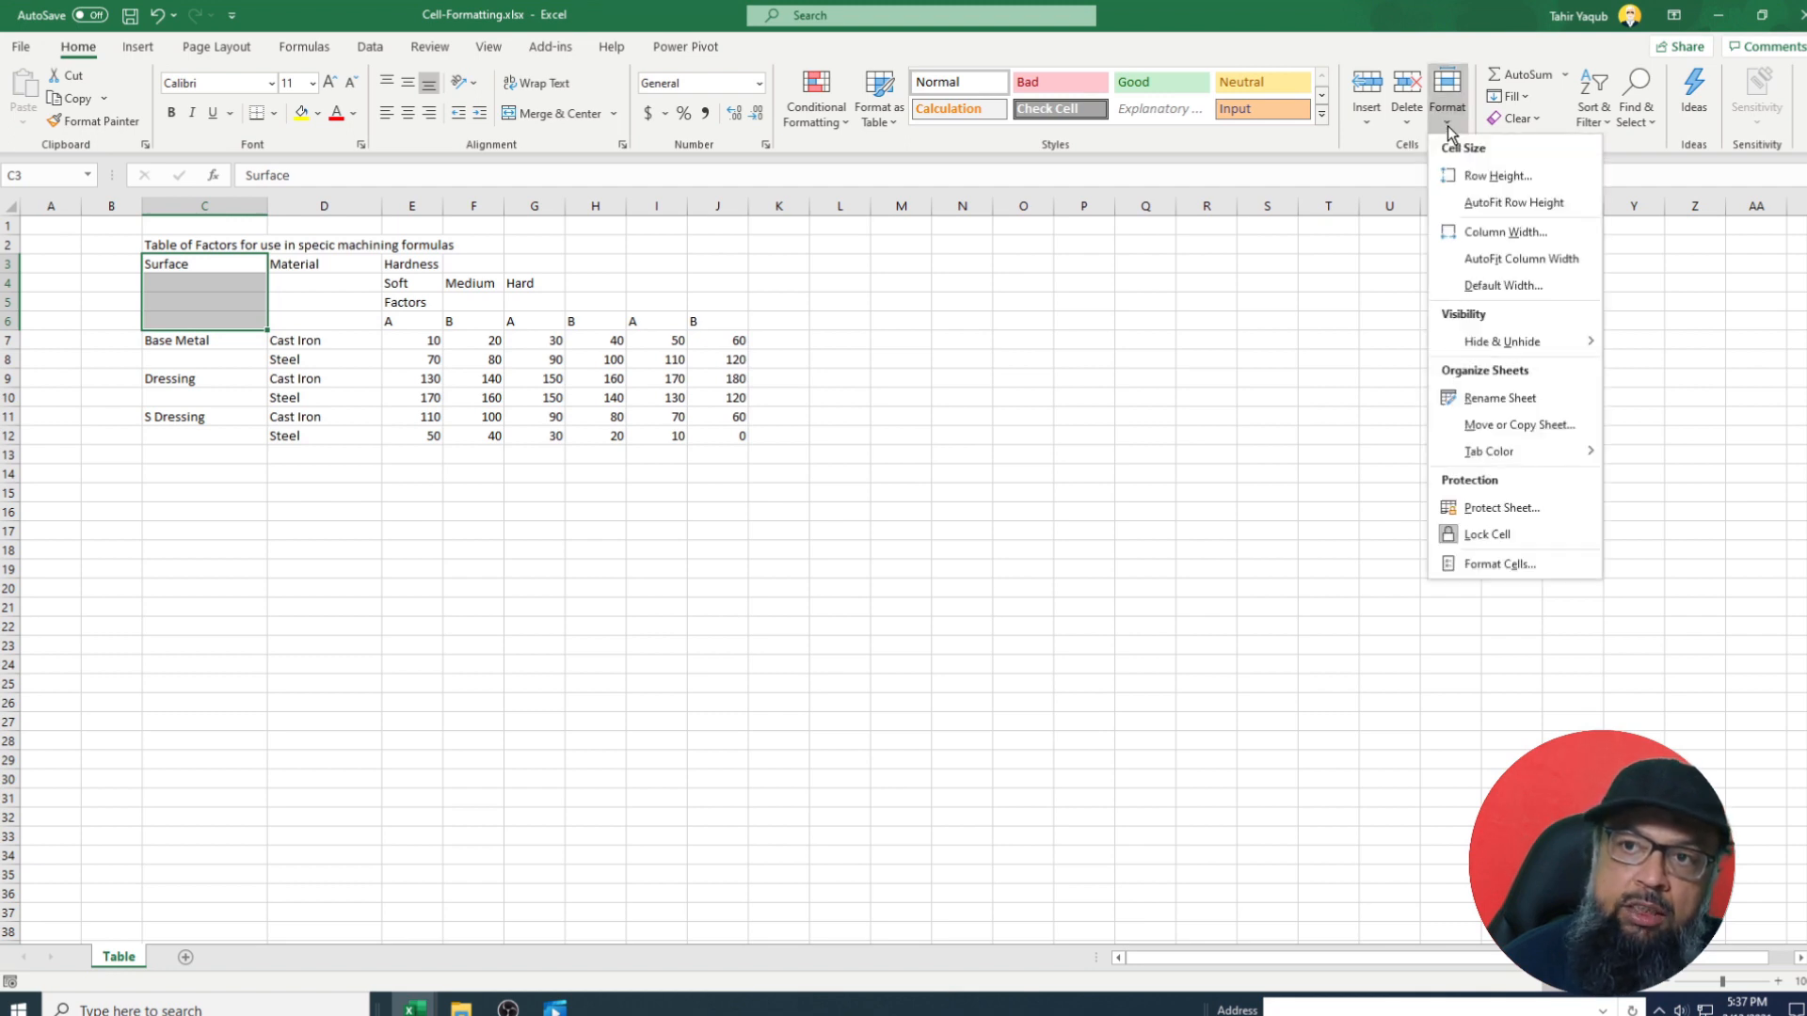
{"action": "left_click", "coordinate": [1523, 562]}
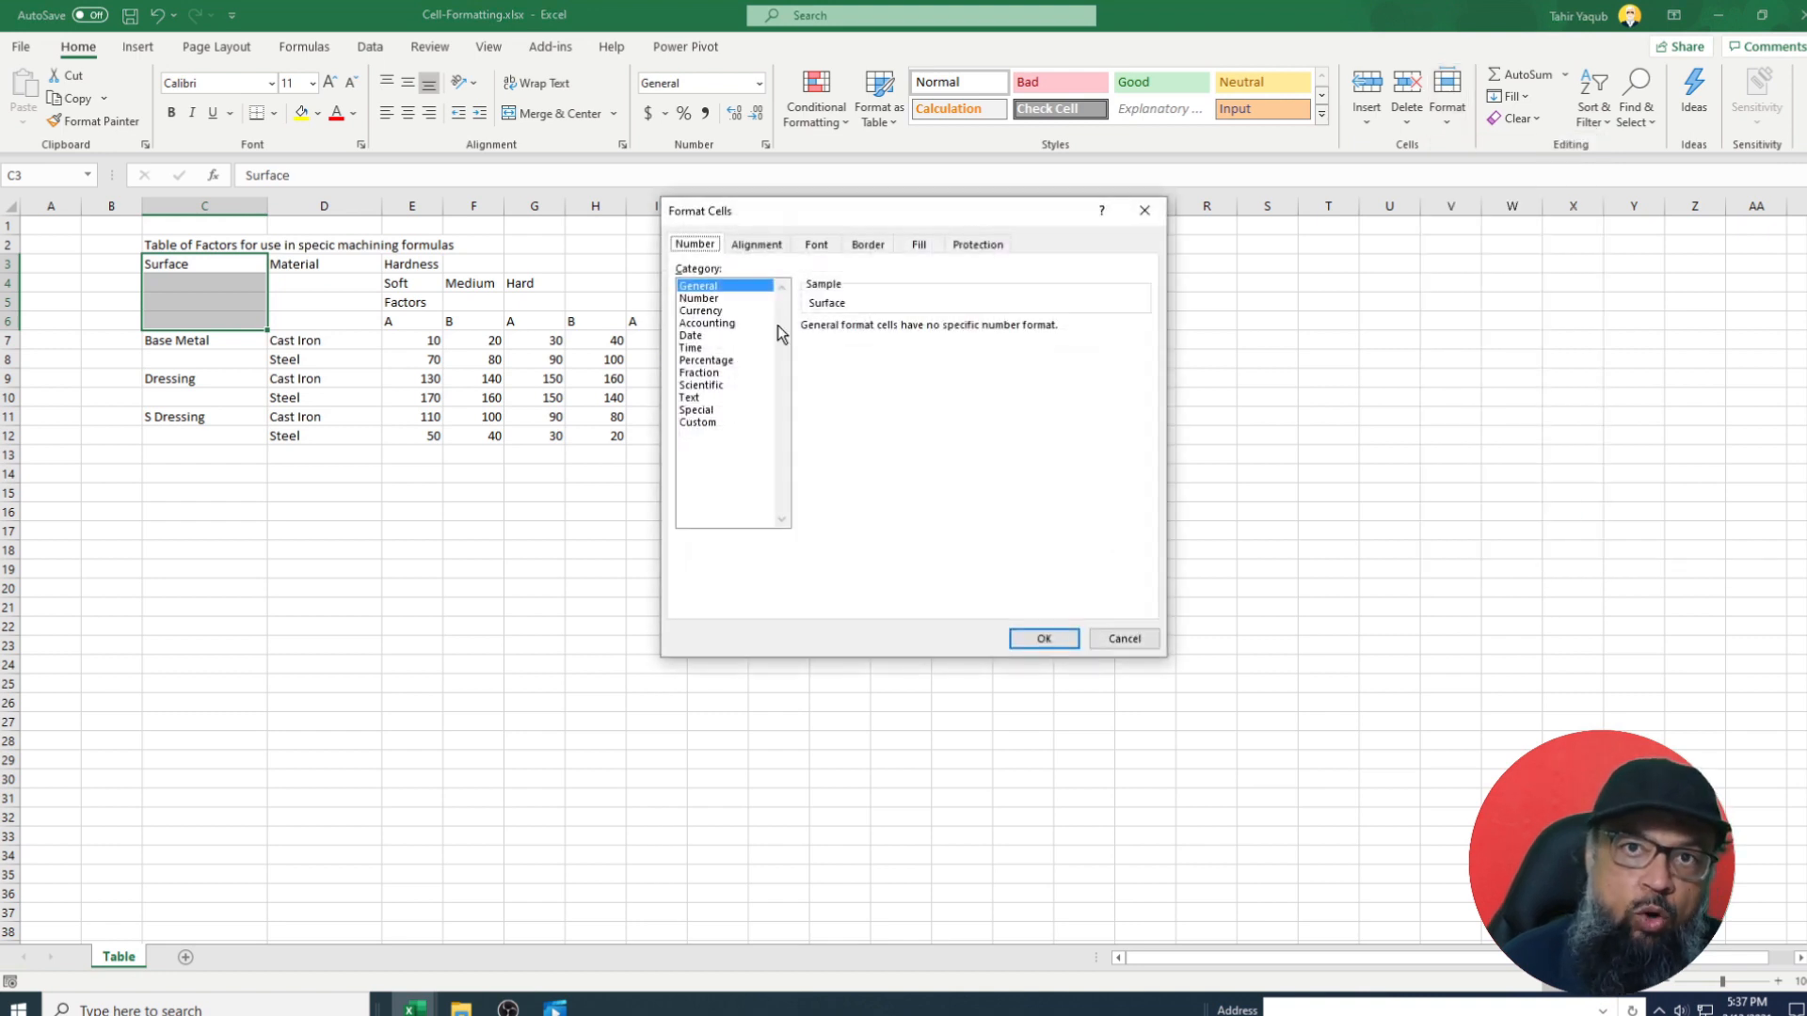
{"action": "left_click", "coordinate": [876, 246]}
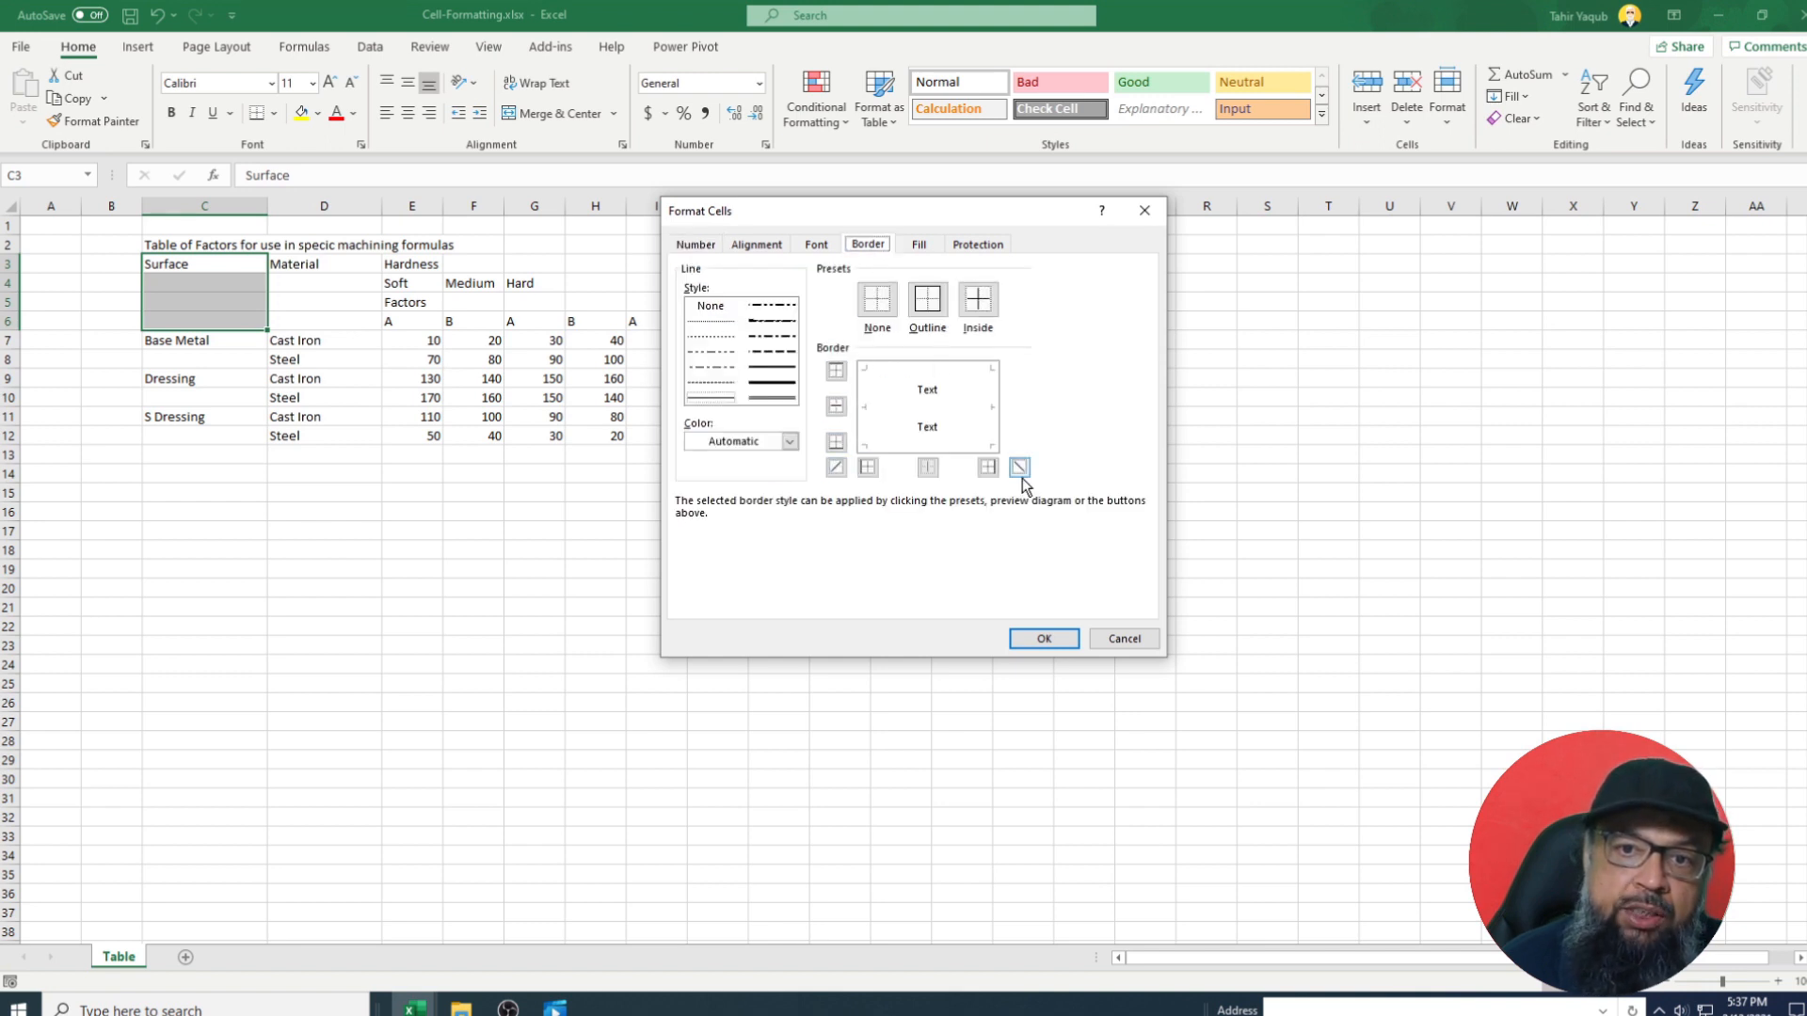
{"action": "left_click", "coordinate": [856, 412]}
{"action": "left_click", "coordinate": [958, 382]}
{"action": "left_click", "coordinate": [906, 377]}
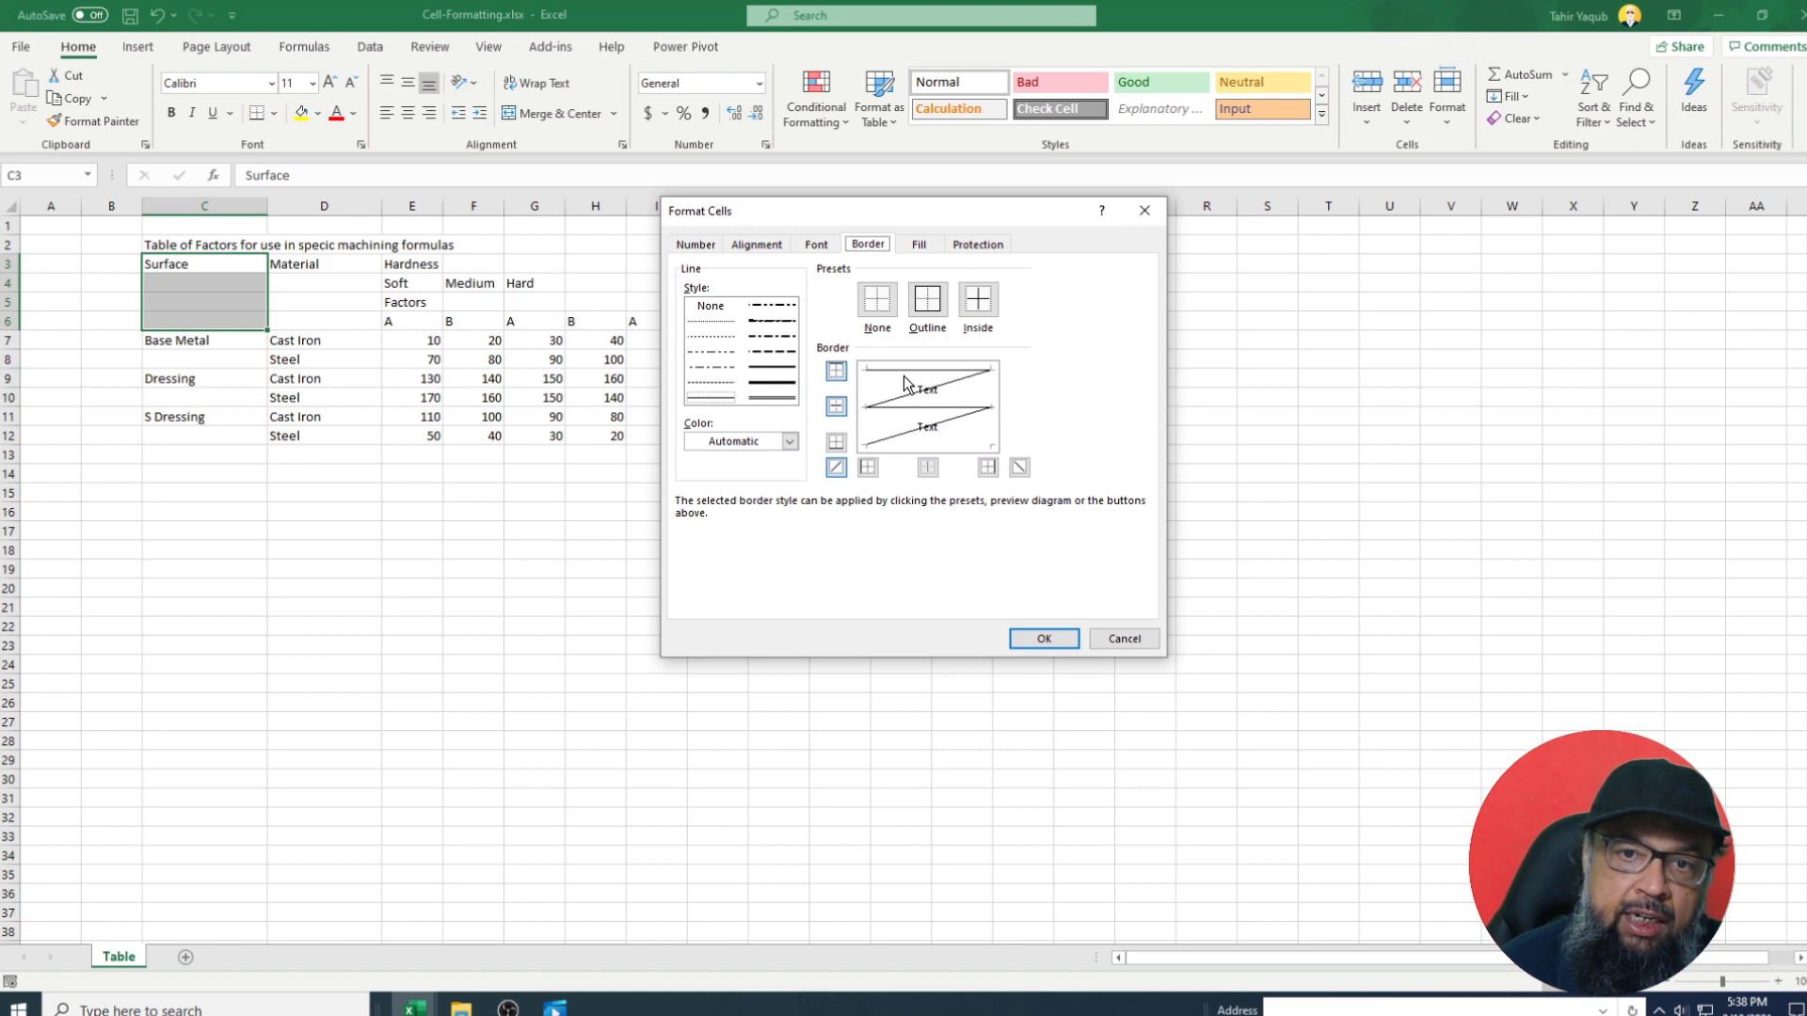
{"action": "left_click", "coordinate": [969, 442]}
{"action": "left_click", "coordinate": [957, 434]}
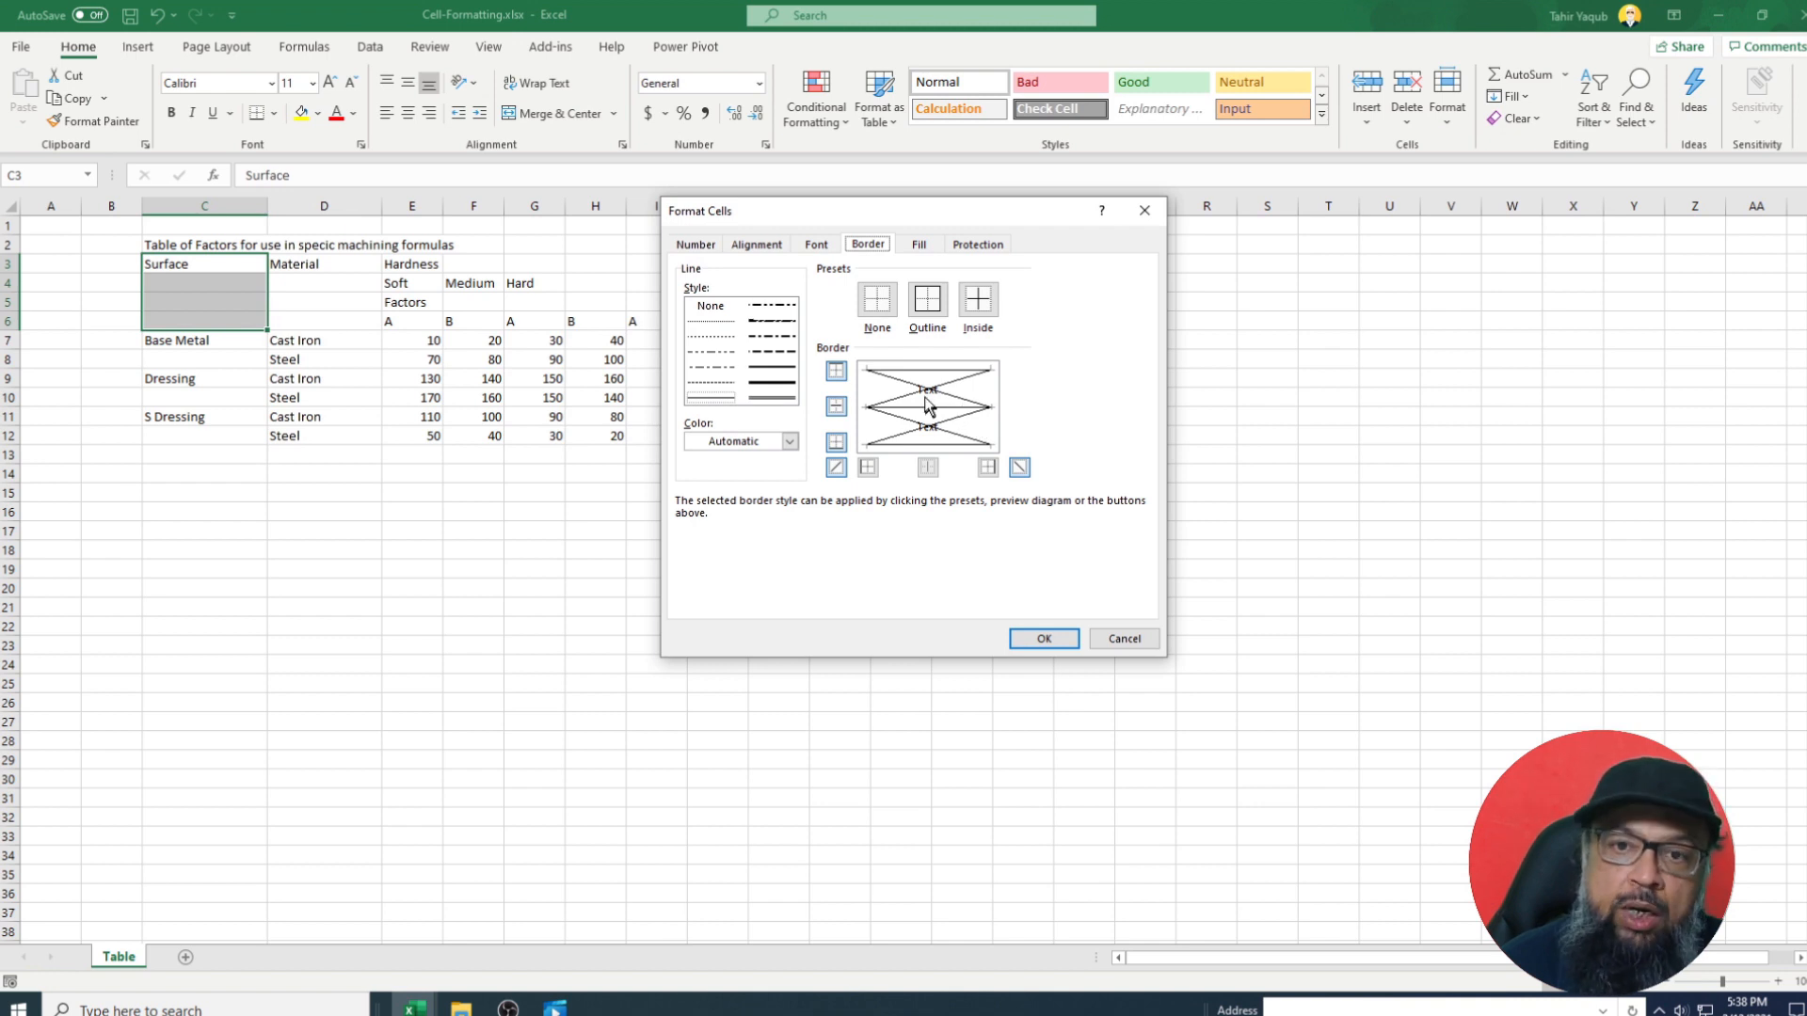
{"action": "left_click", "coordinate": [875, 310]}
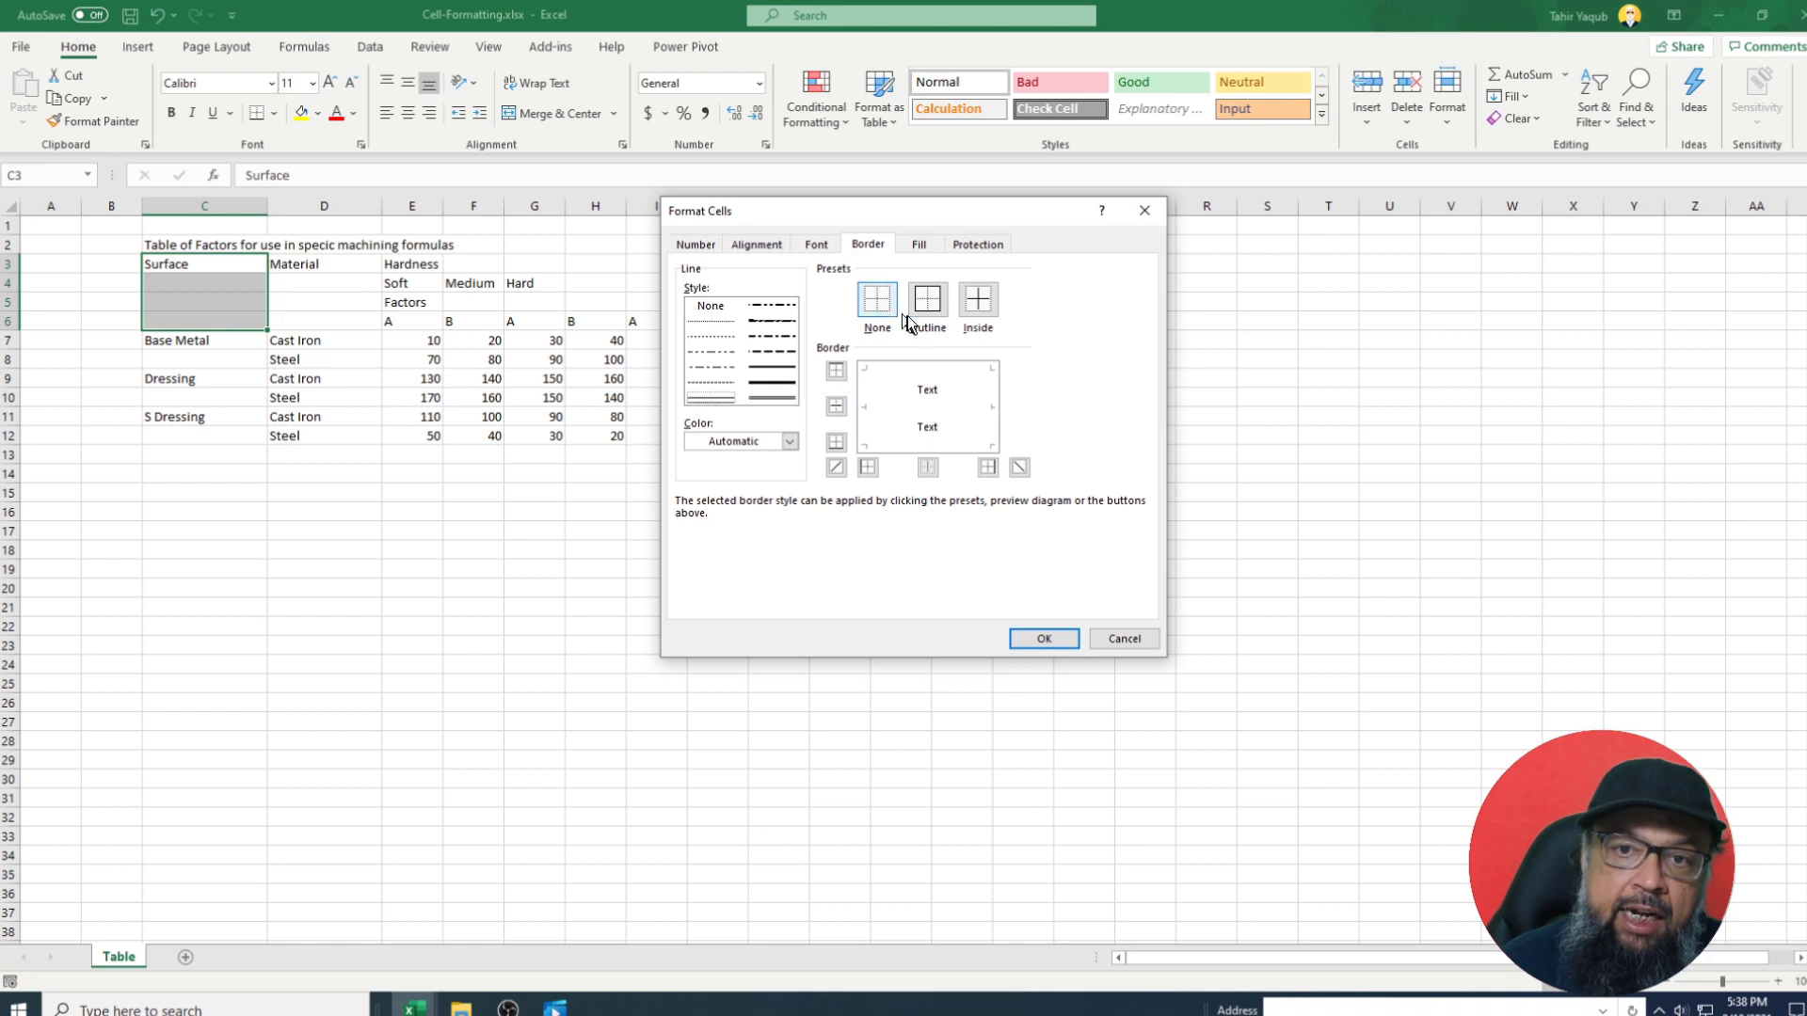
{"action": "left_click", "coordinate": [931, 301]}
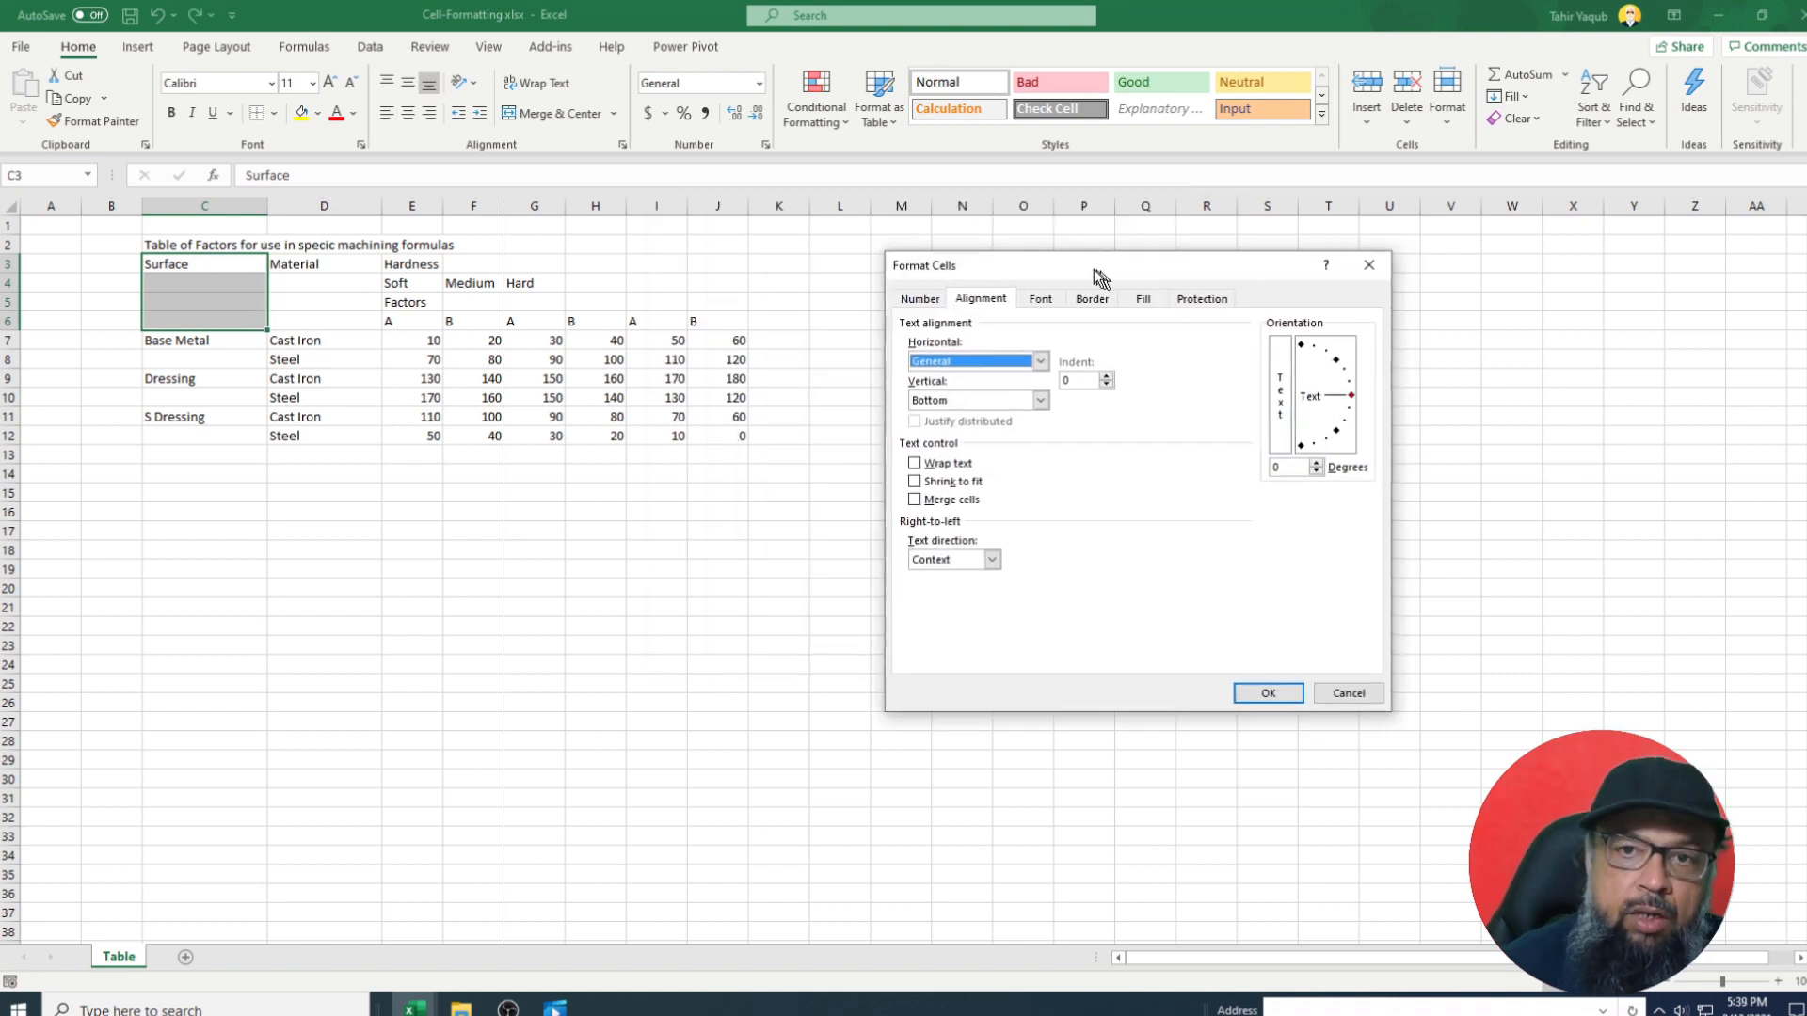
Centre Surface horizontally and vertically and merge C3:C6 into one cell.
{"action": "left_click_drag", "start_coordinate": [1093, 270], "coordinate": [963, 270]}
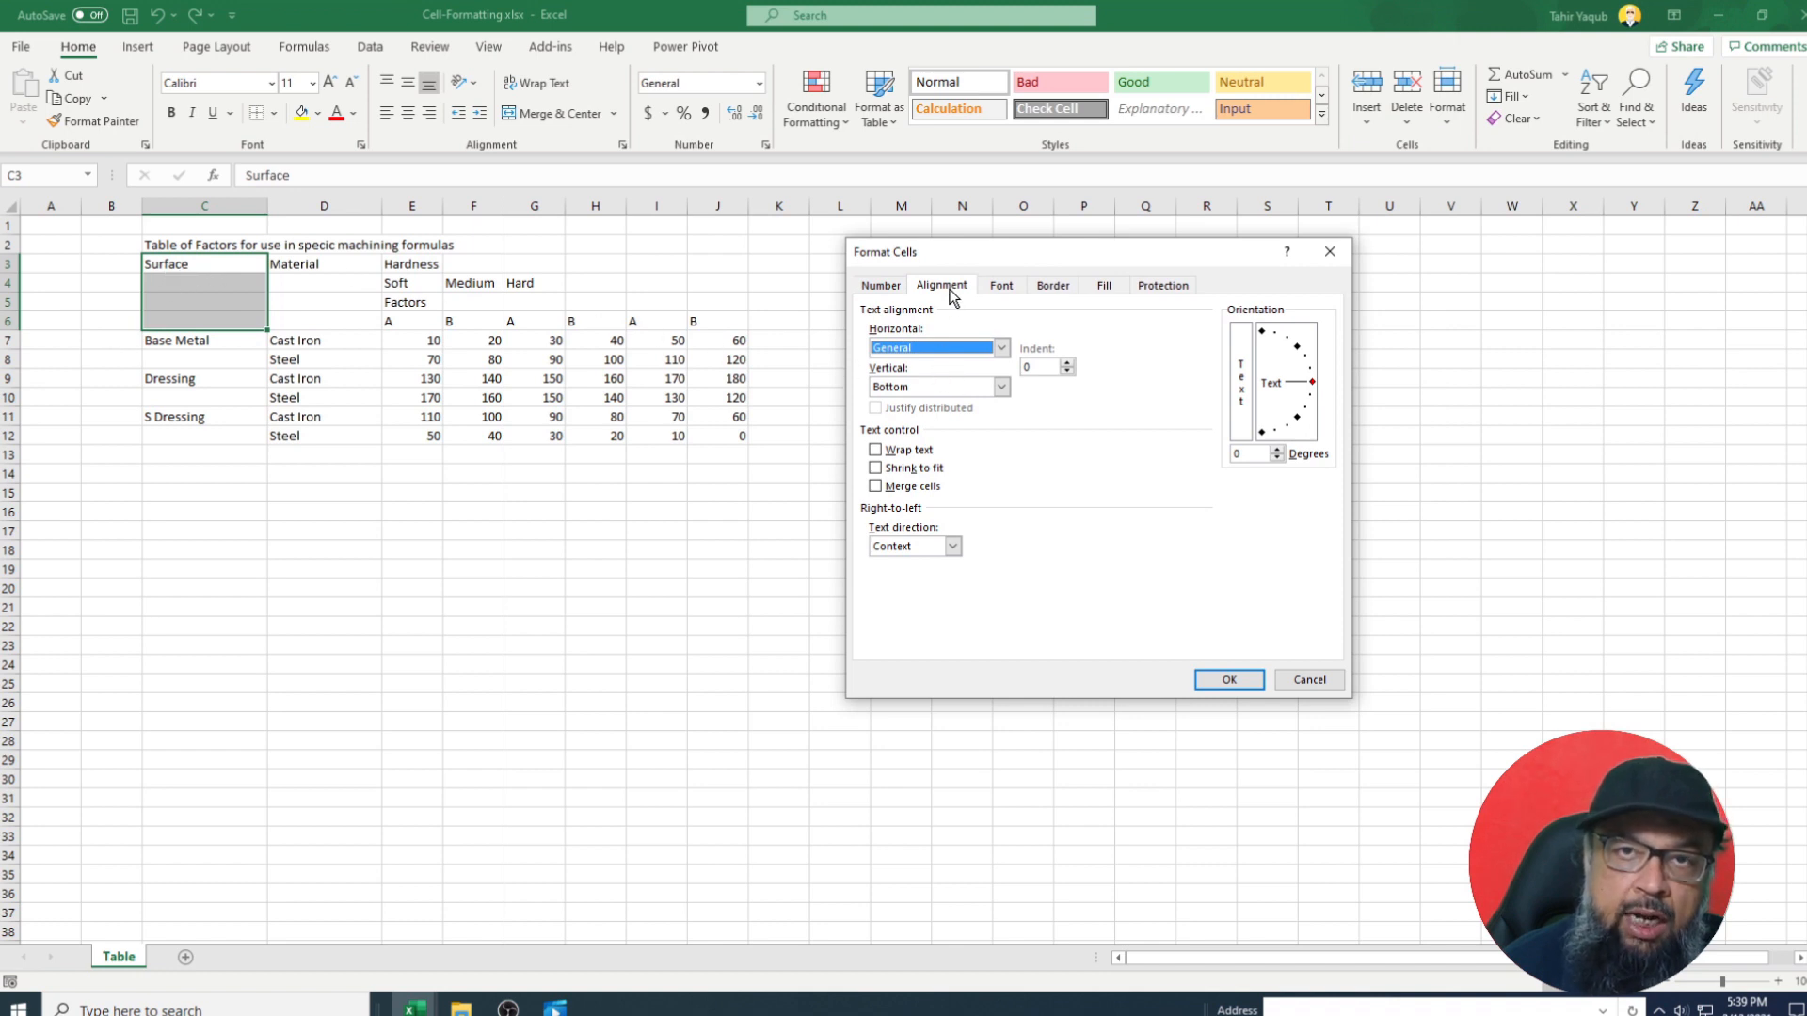
{"action": "left_click", "coordinate": [978, 347]}
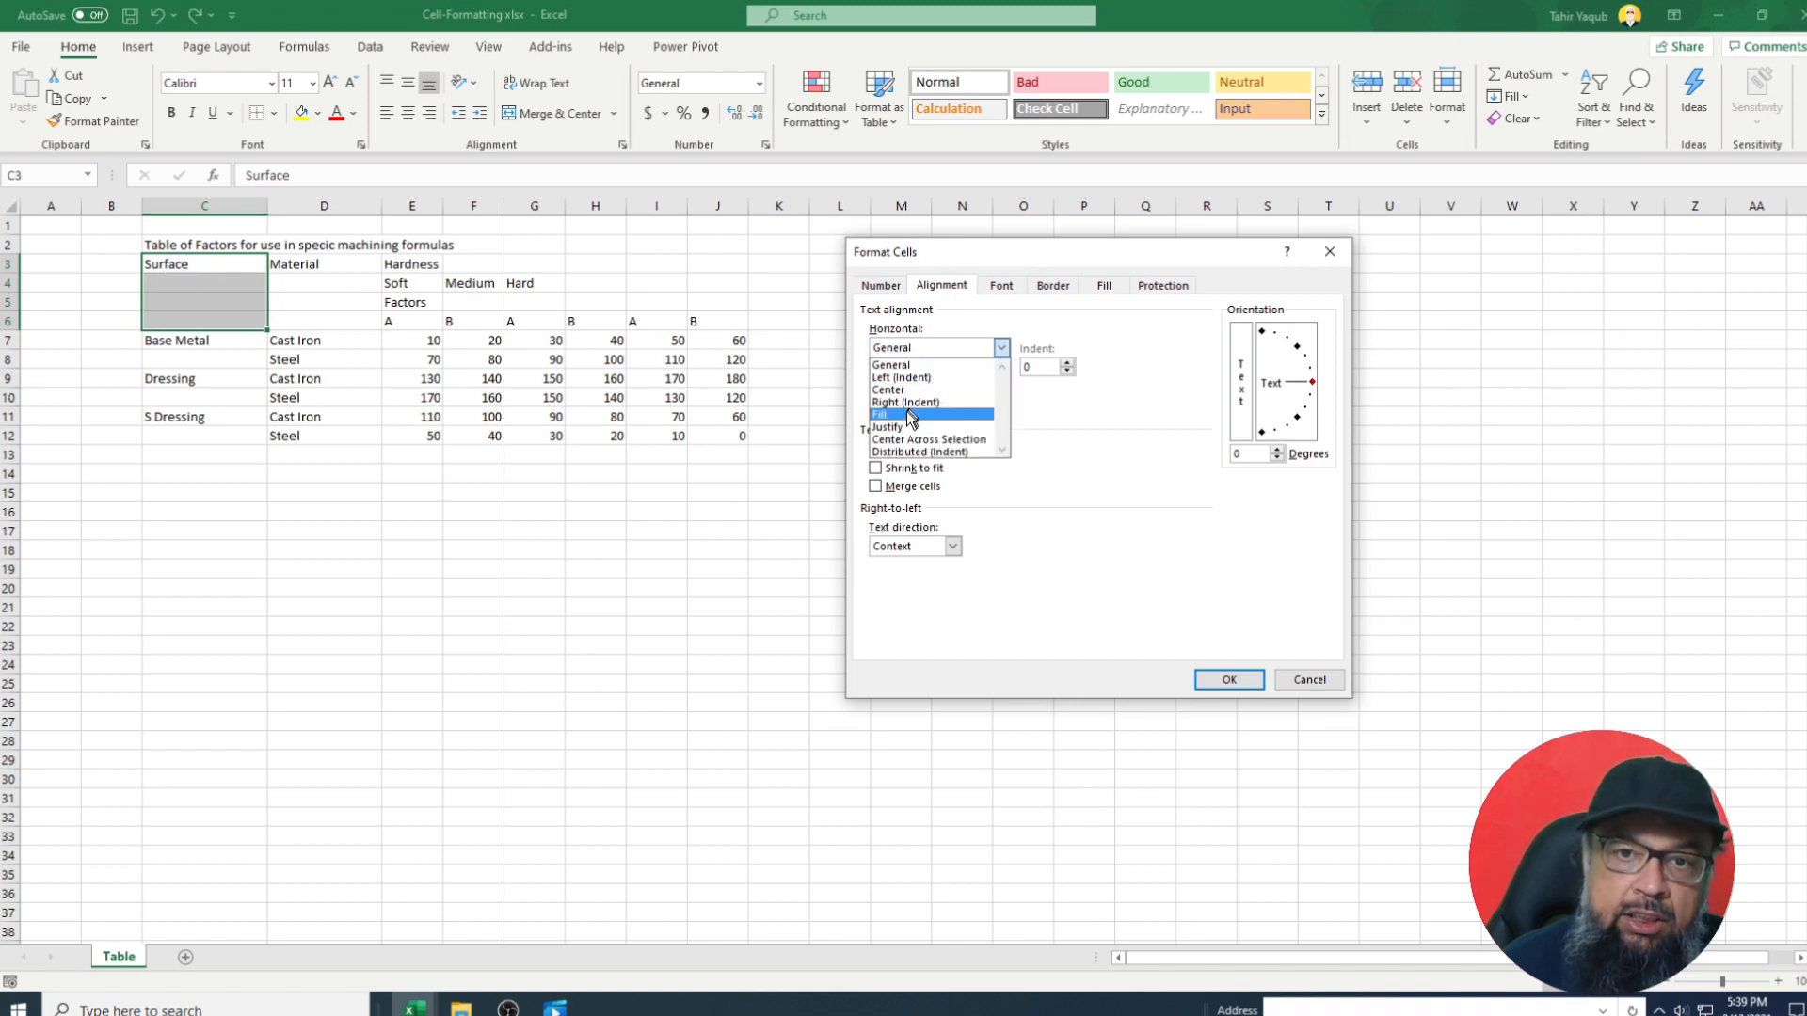
{"action": "left_click", "coordinate": [924, 390]}
{"action": "left_click", "coordinate": [1001, 386]}
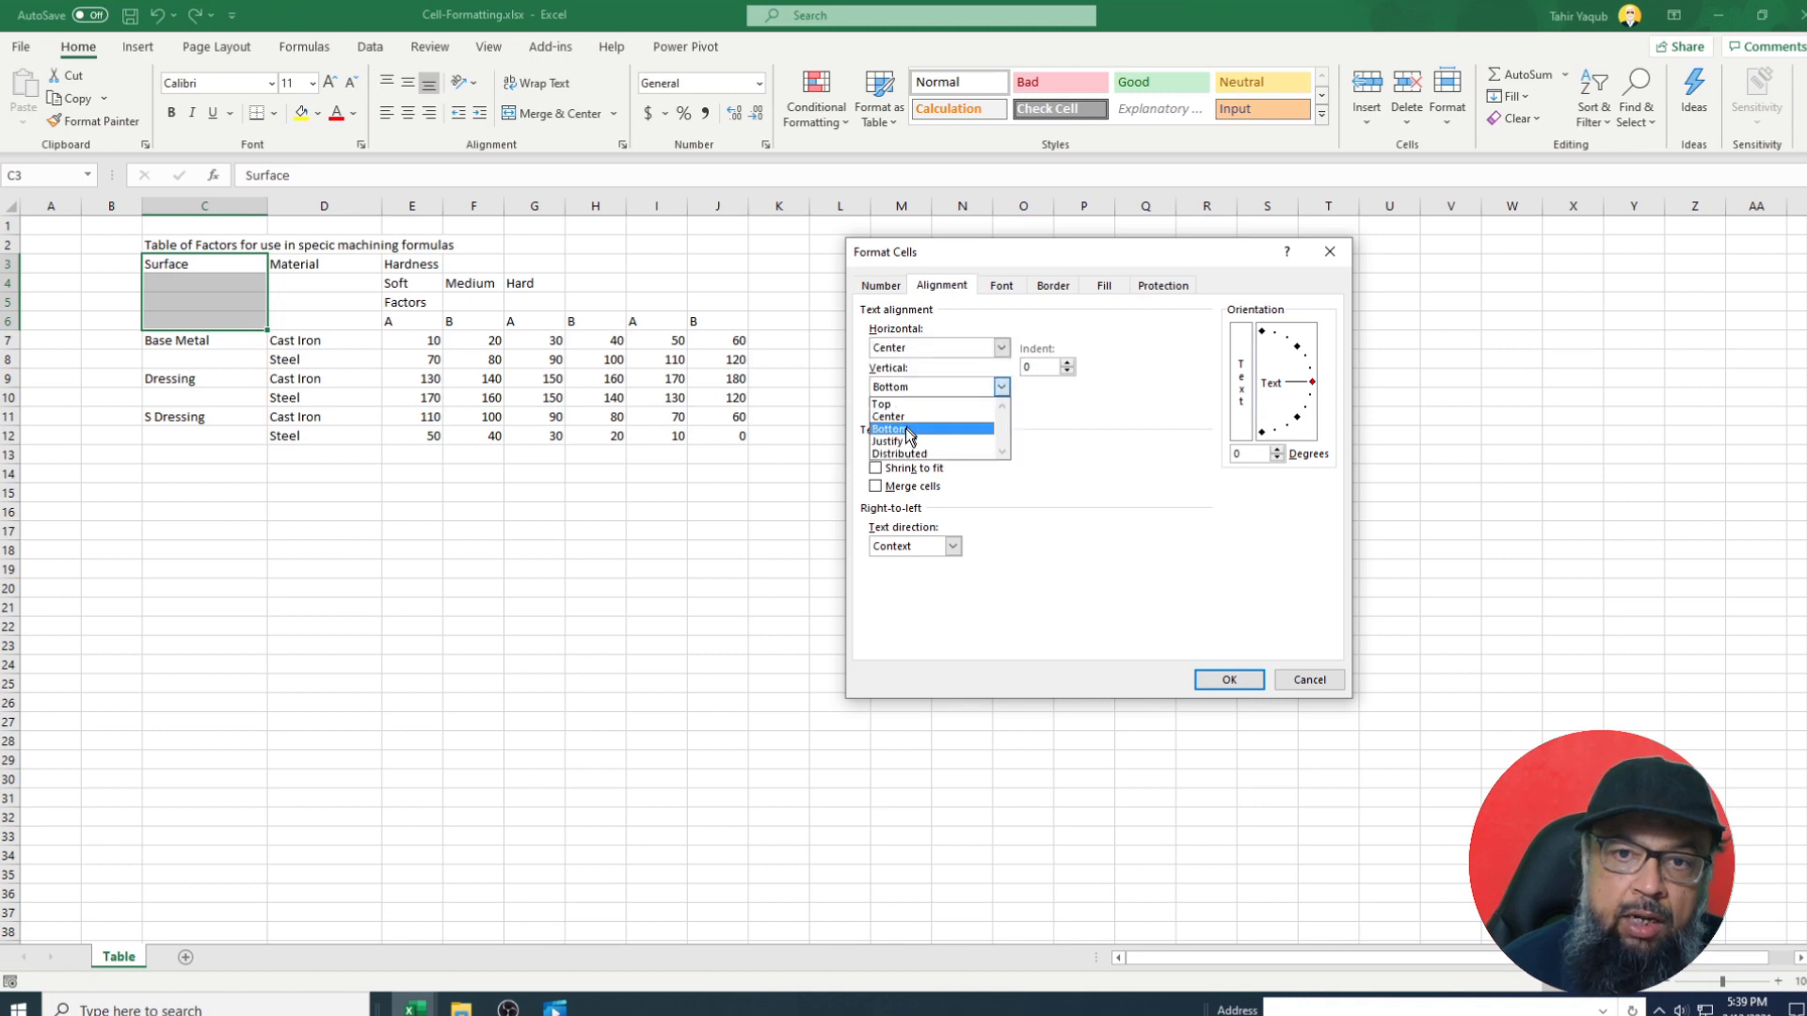
{"action": "left_click", "coordinate": [902, 414]}
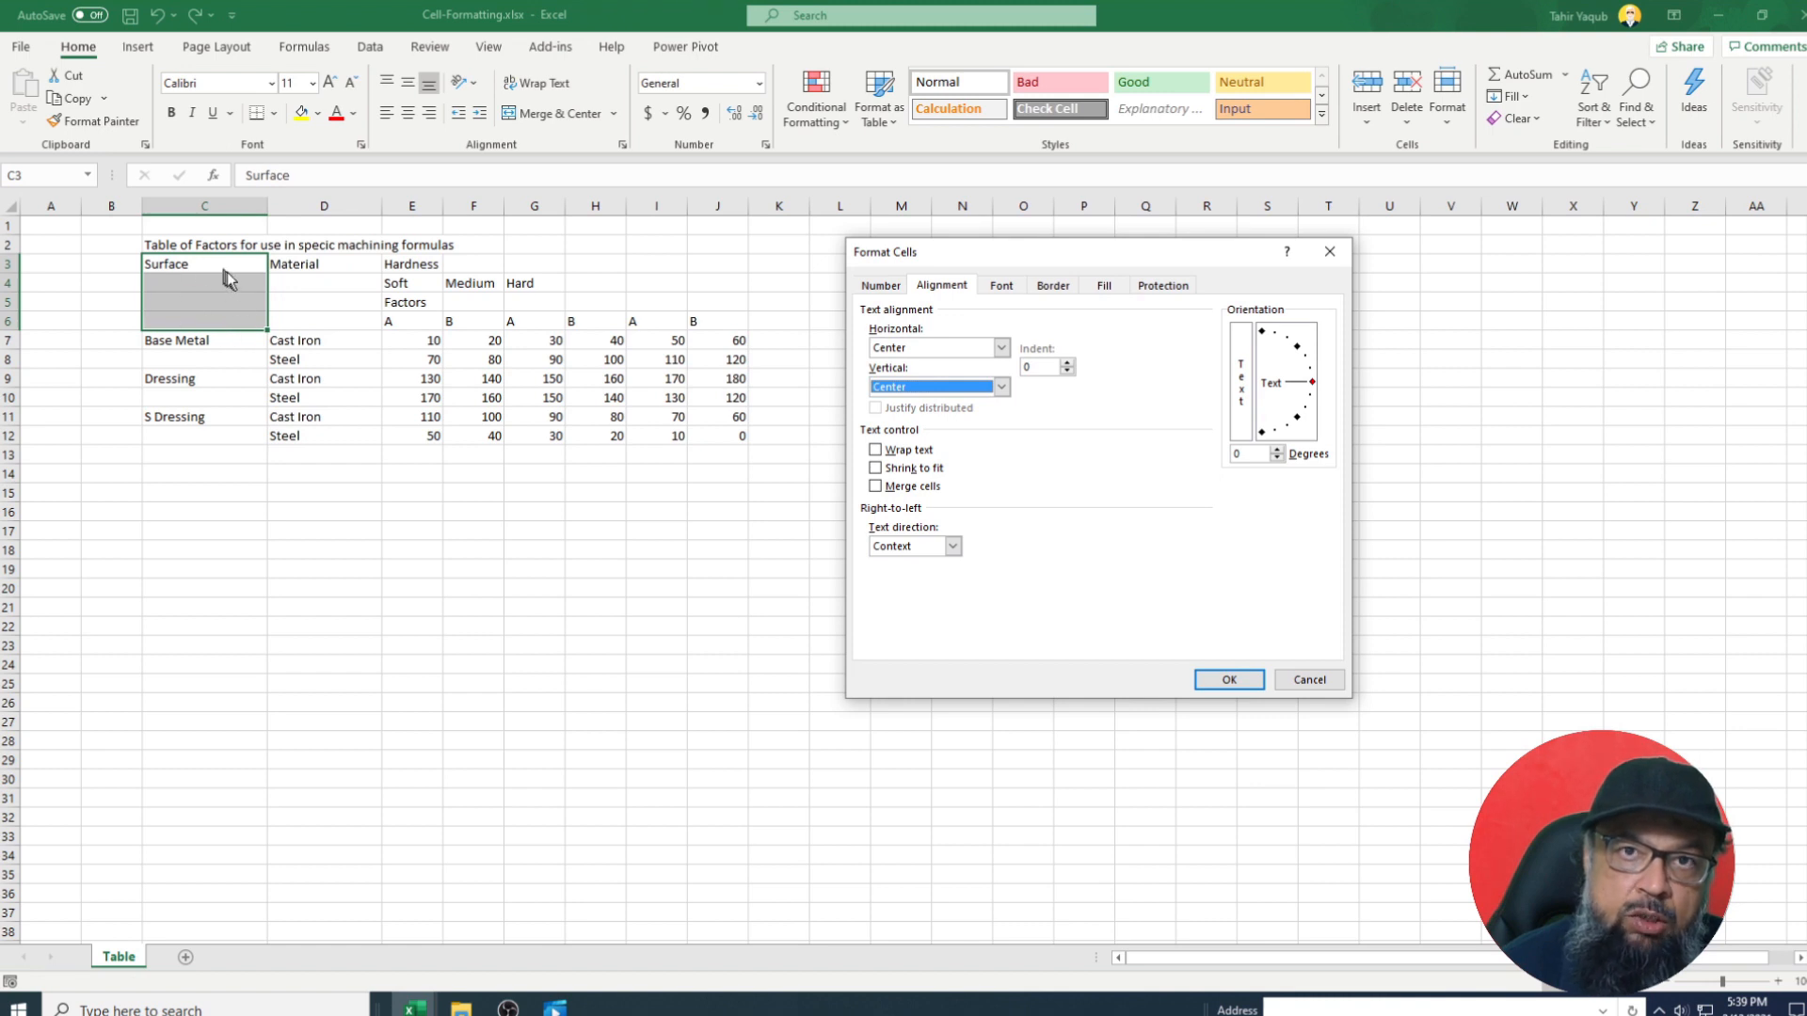
{"action": "left_click", "coordinate": [876, 487]}
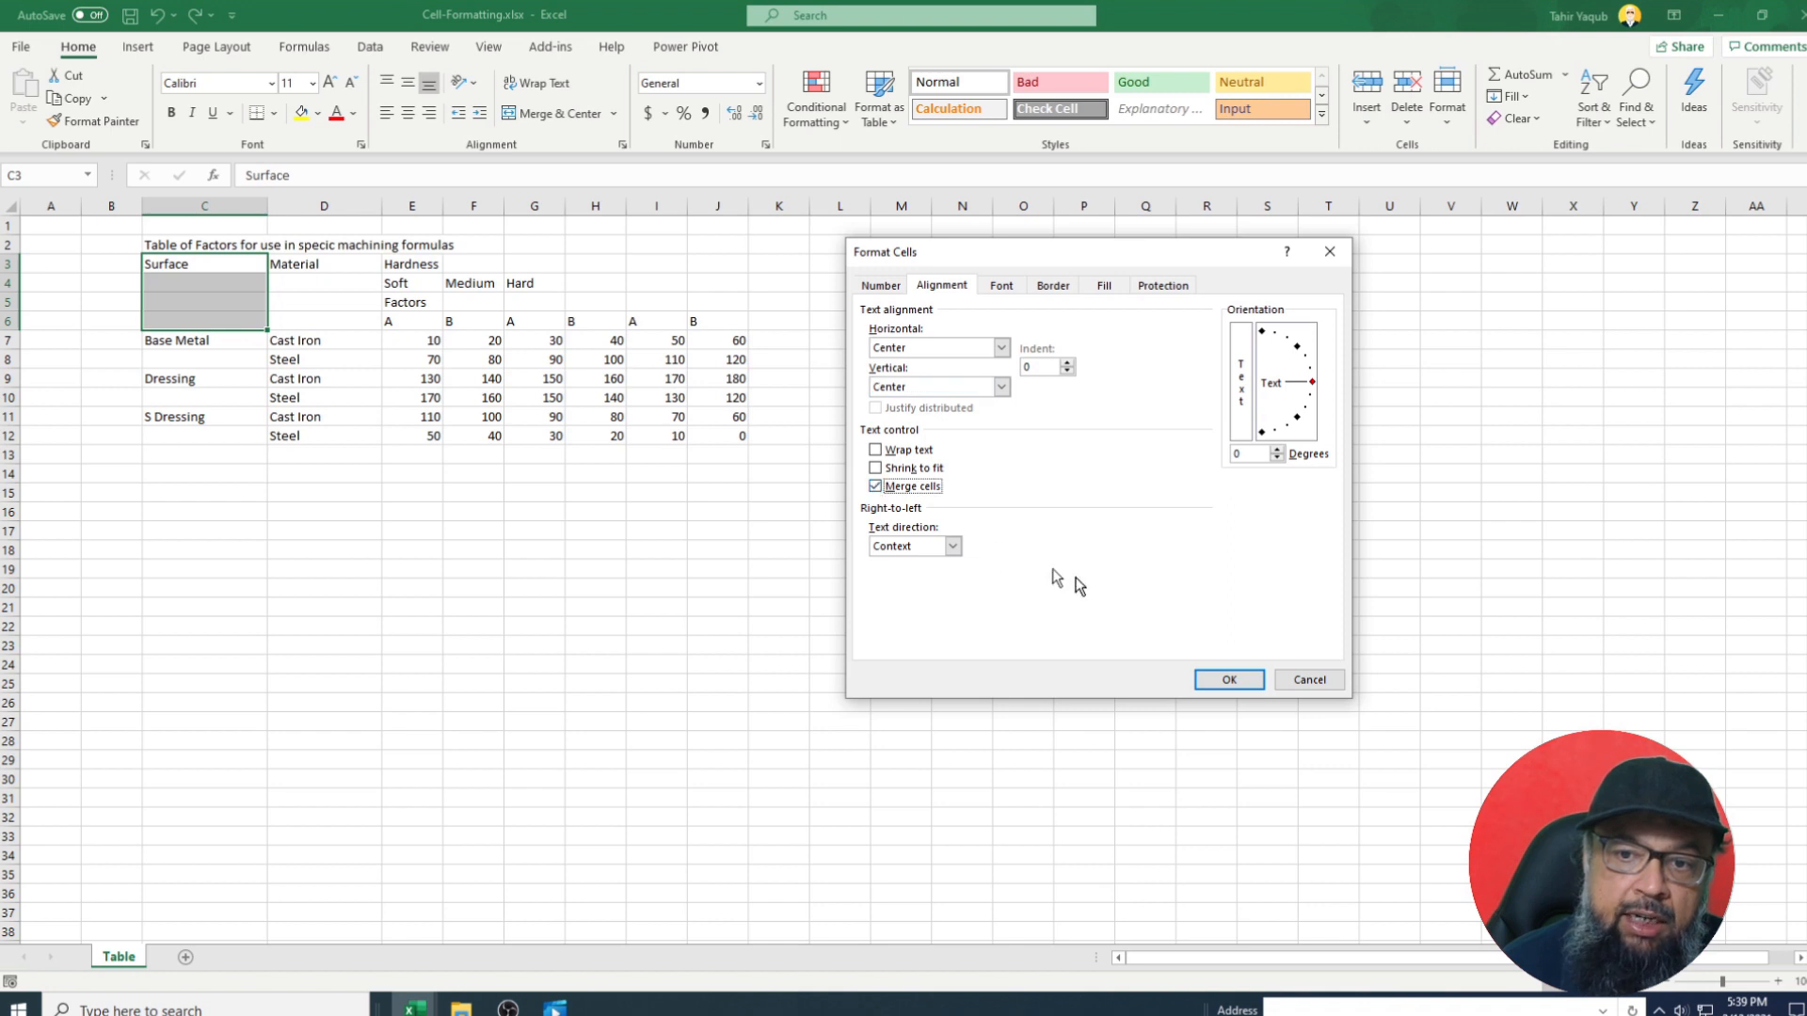
{"action": "left_click", "coordinate": [1237, 679]}
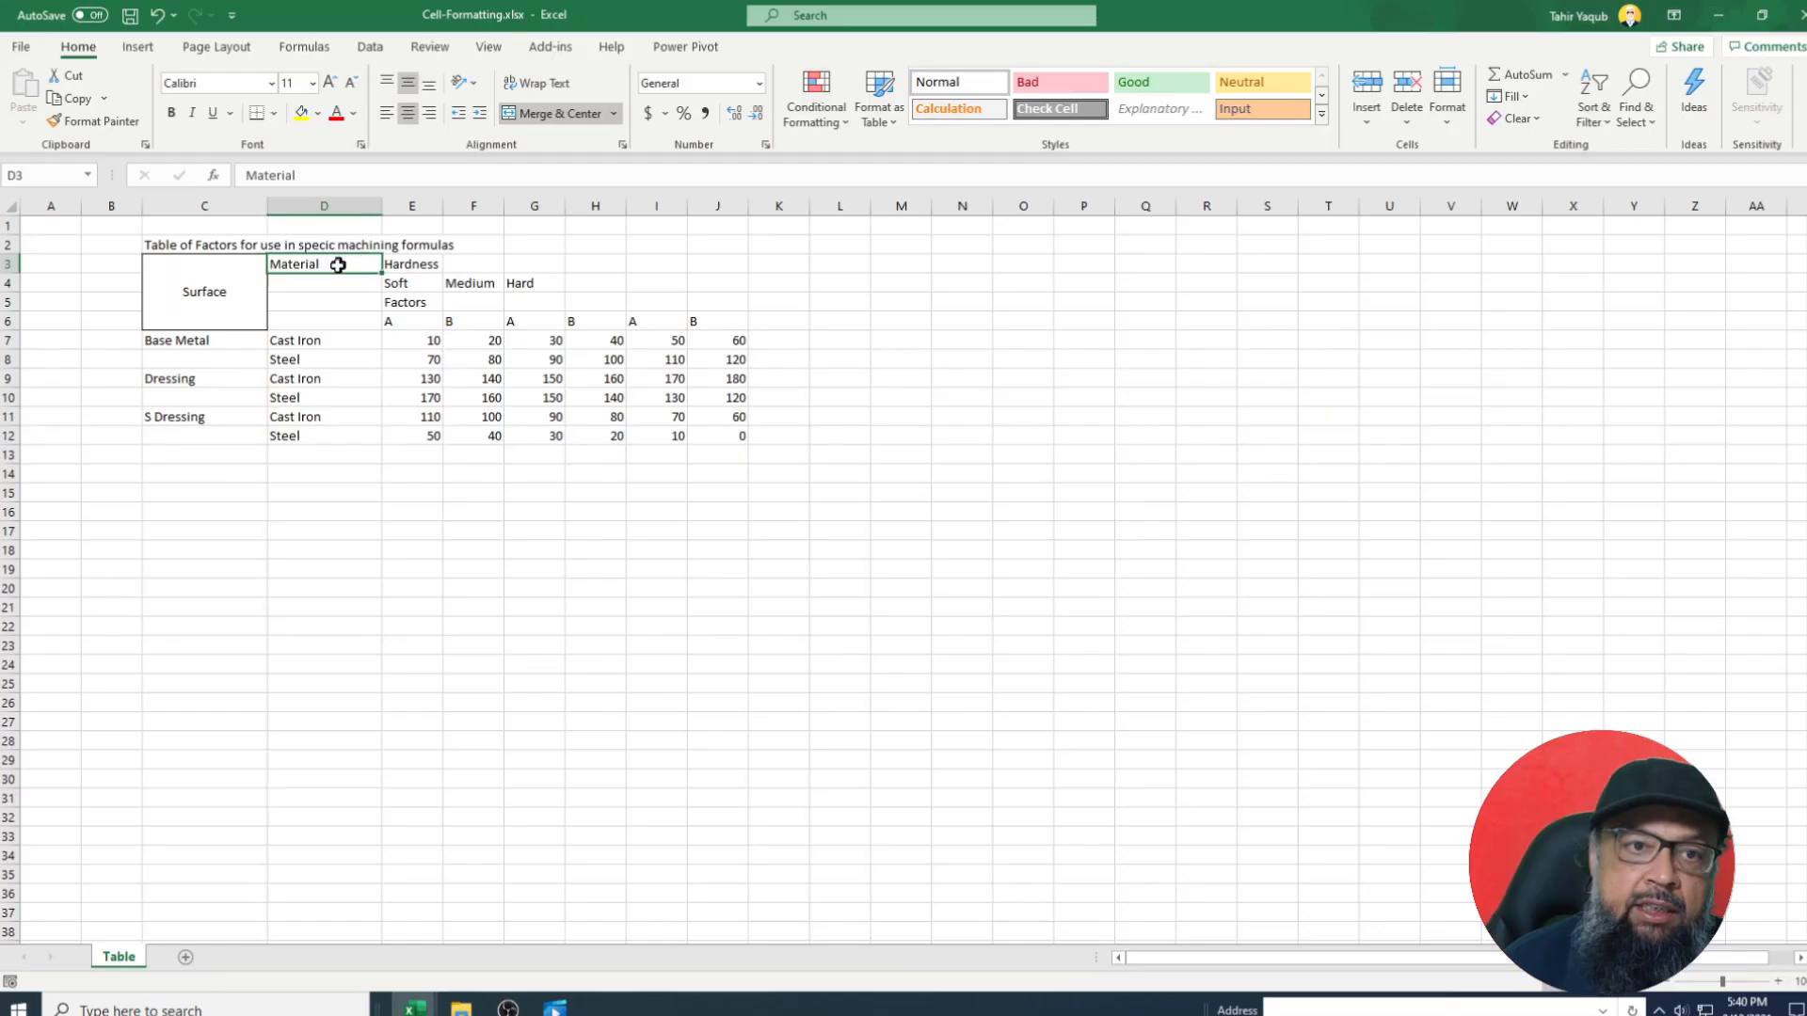
{"action": "left_click_drag", "start_coordinate": [335, 266], "coordinate": [341, 318]}
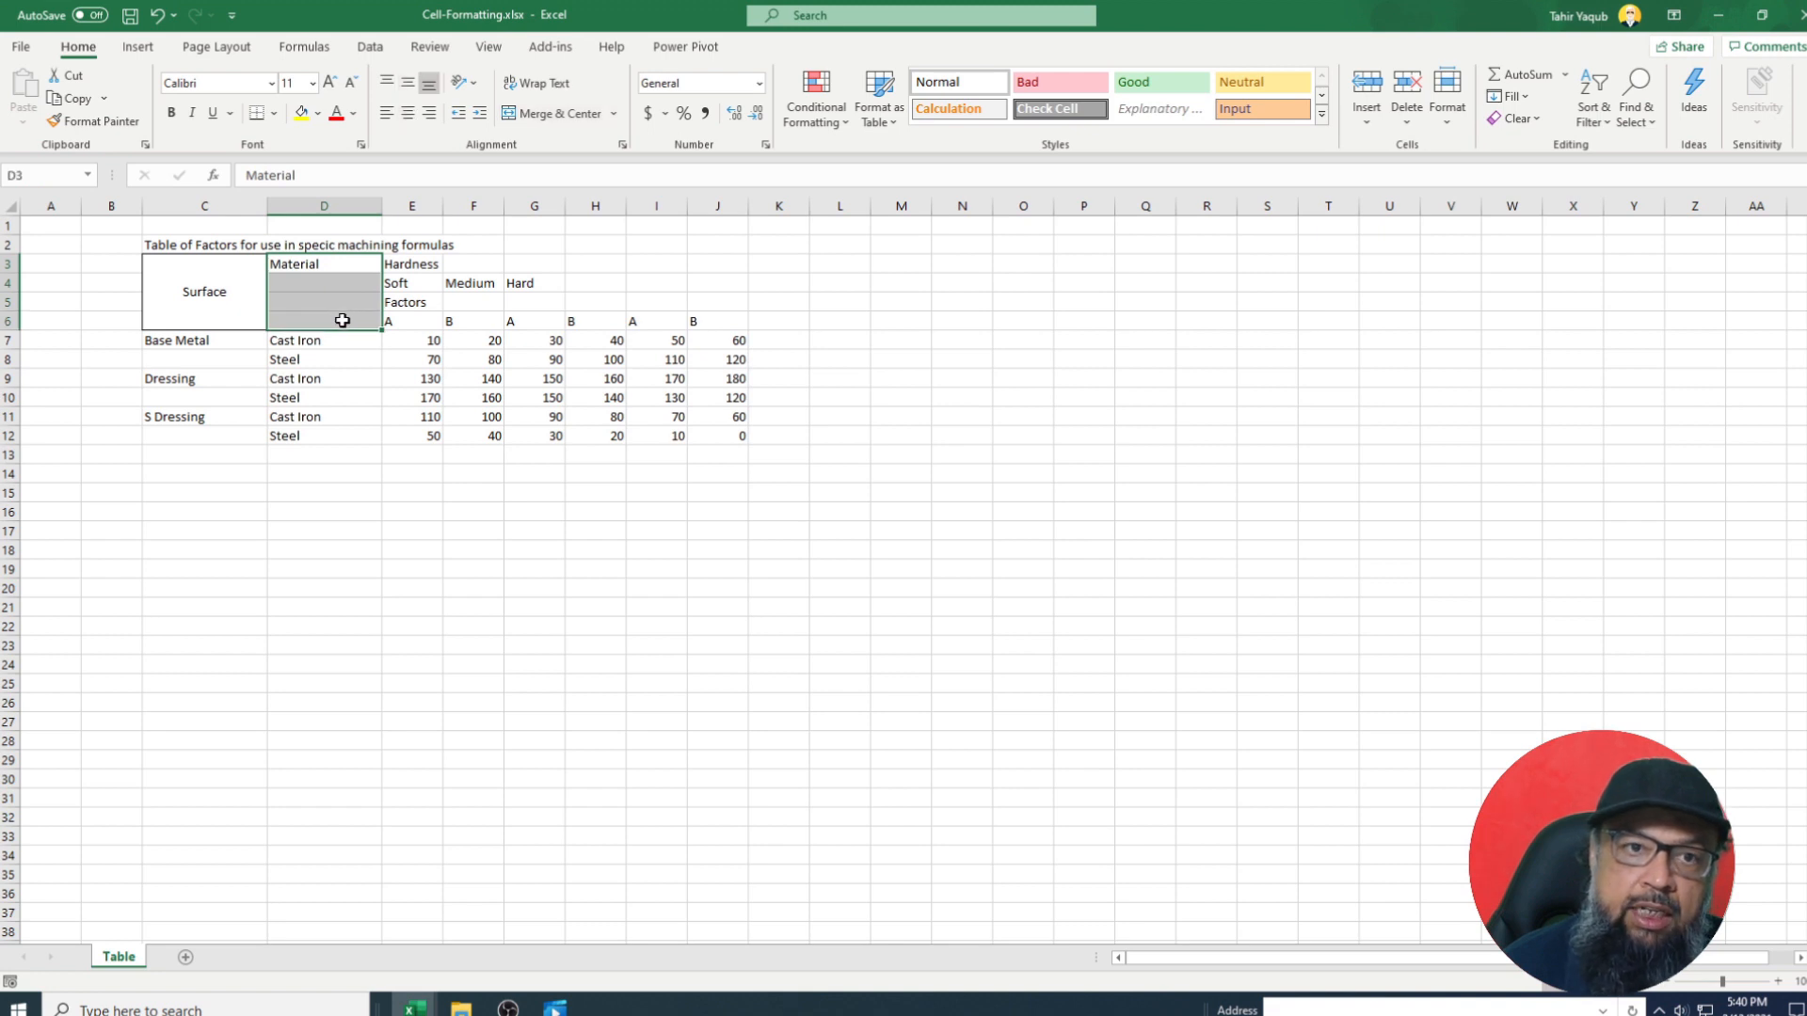
Give the Material range D3:D6 an outline border in Format Cells.
{"action": "right_click", "coordinate": [314, 292]}
{"action": "left_click", "coordinate": [381, 758]}
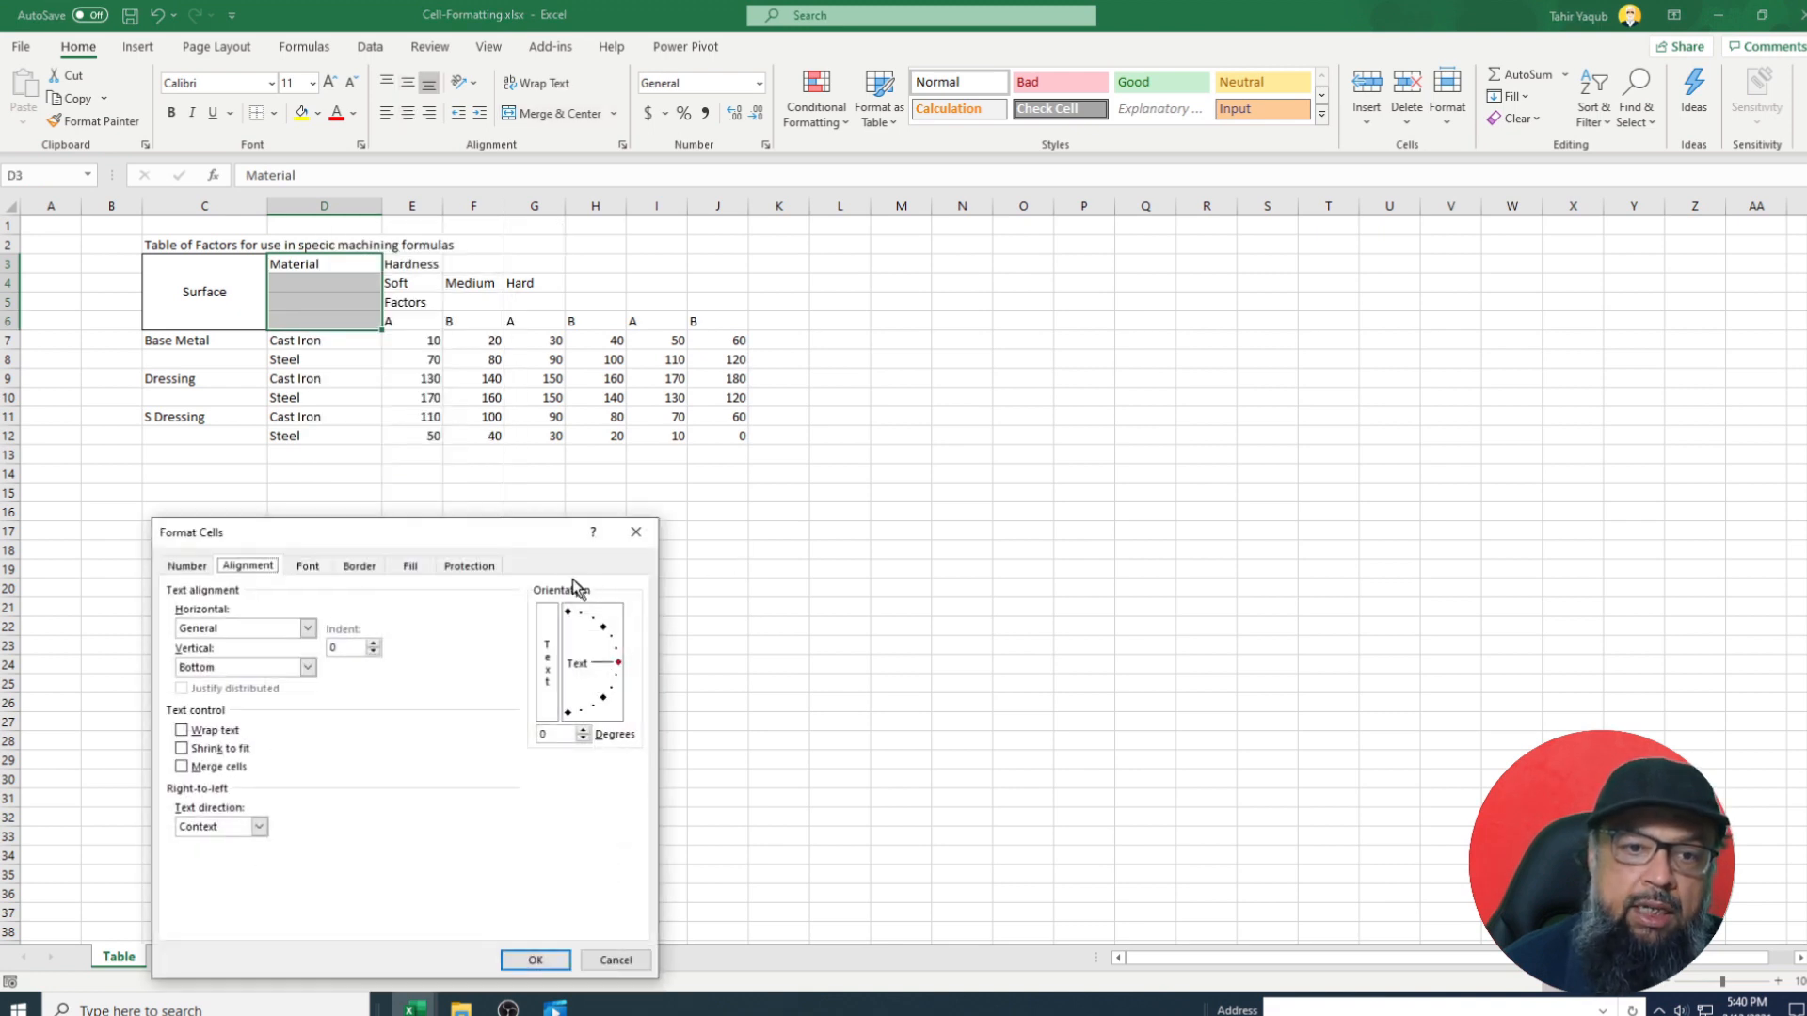
{"action": "left_click", "coordinate": [885, 370]}
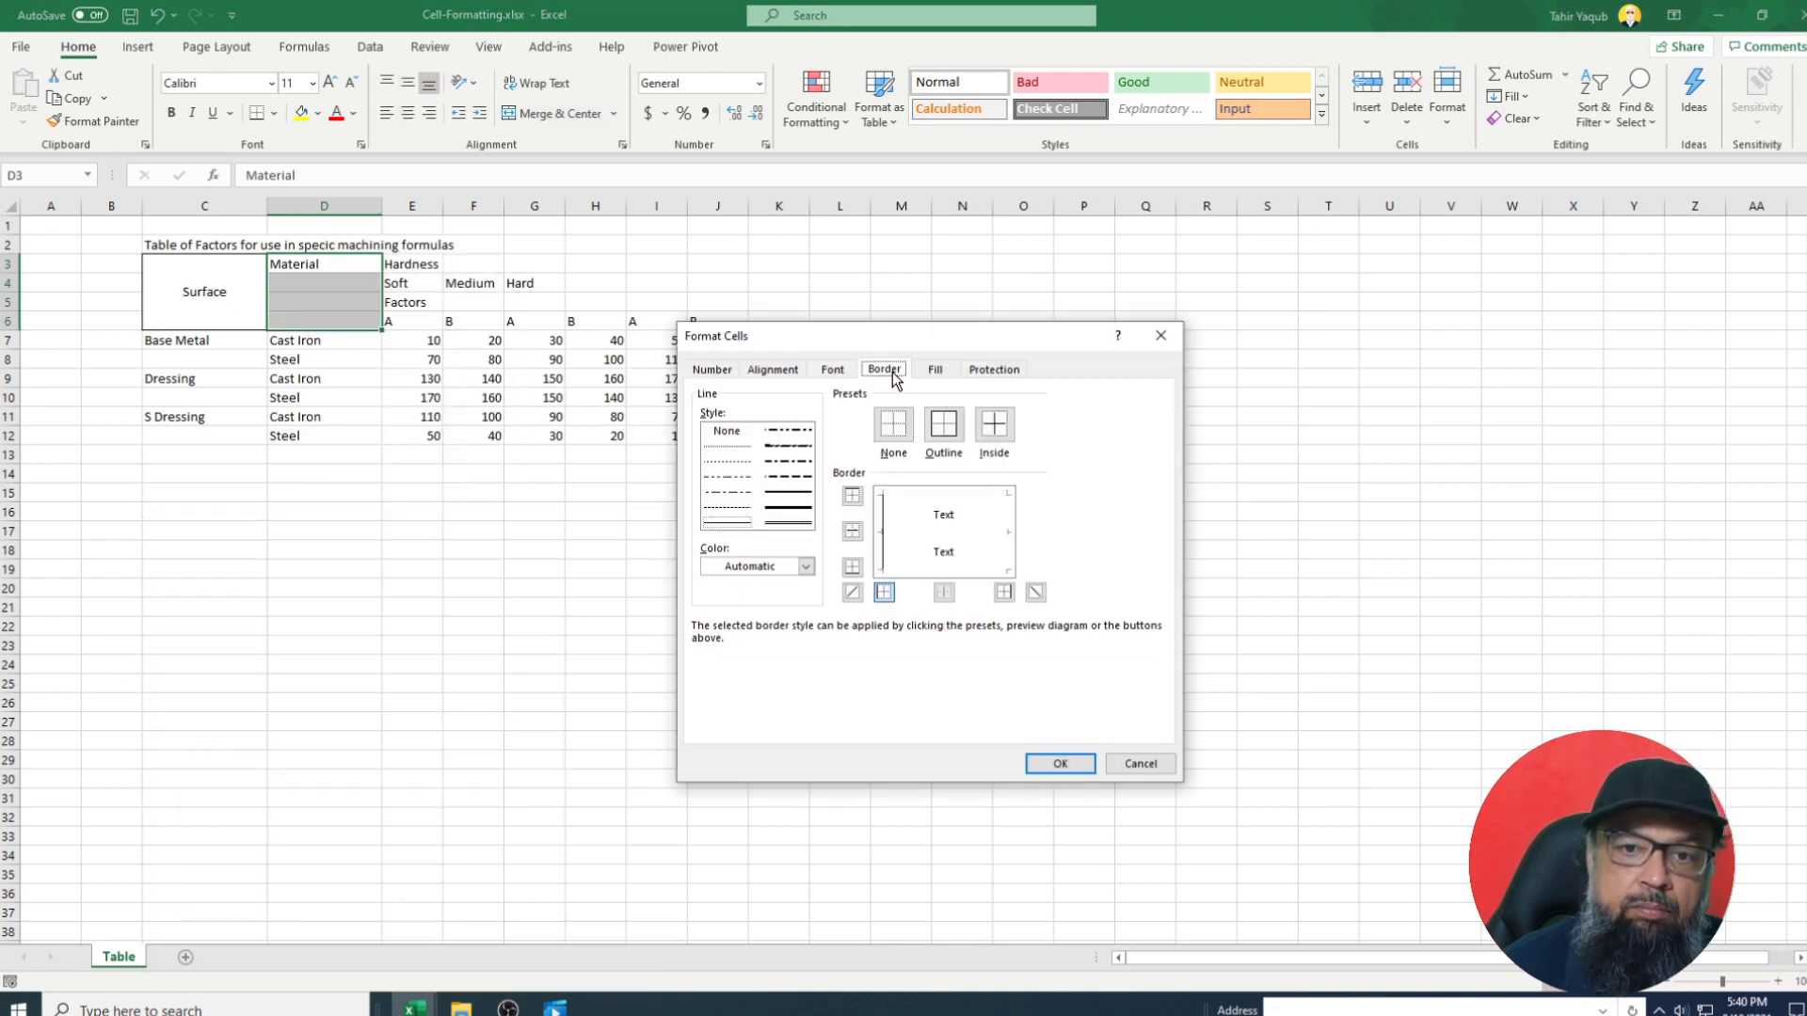
{"action": "left_click", "coordinate": [943, 434]}
Centre Material both ways and merge D3:D6 into one header.
{"action": "left_click", "coordinate": [773, 369]}
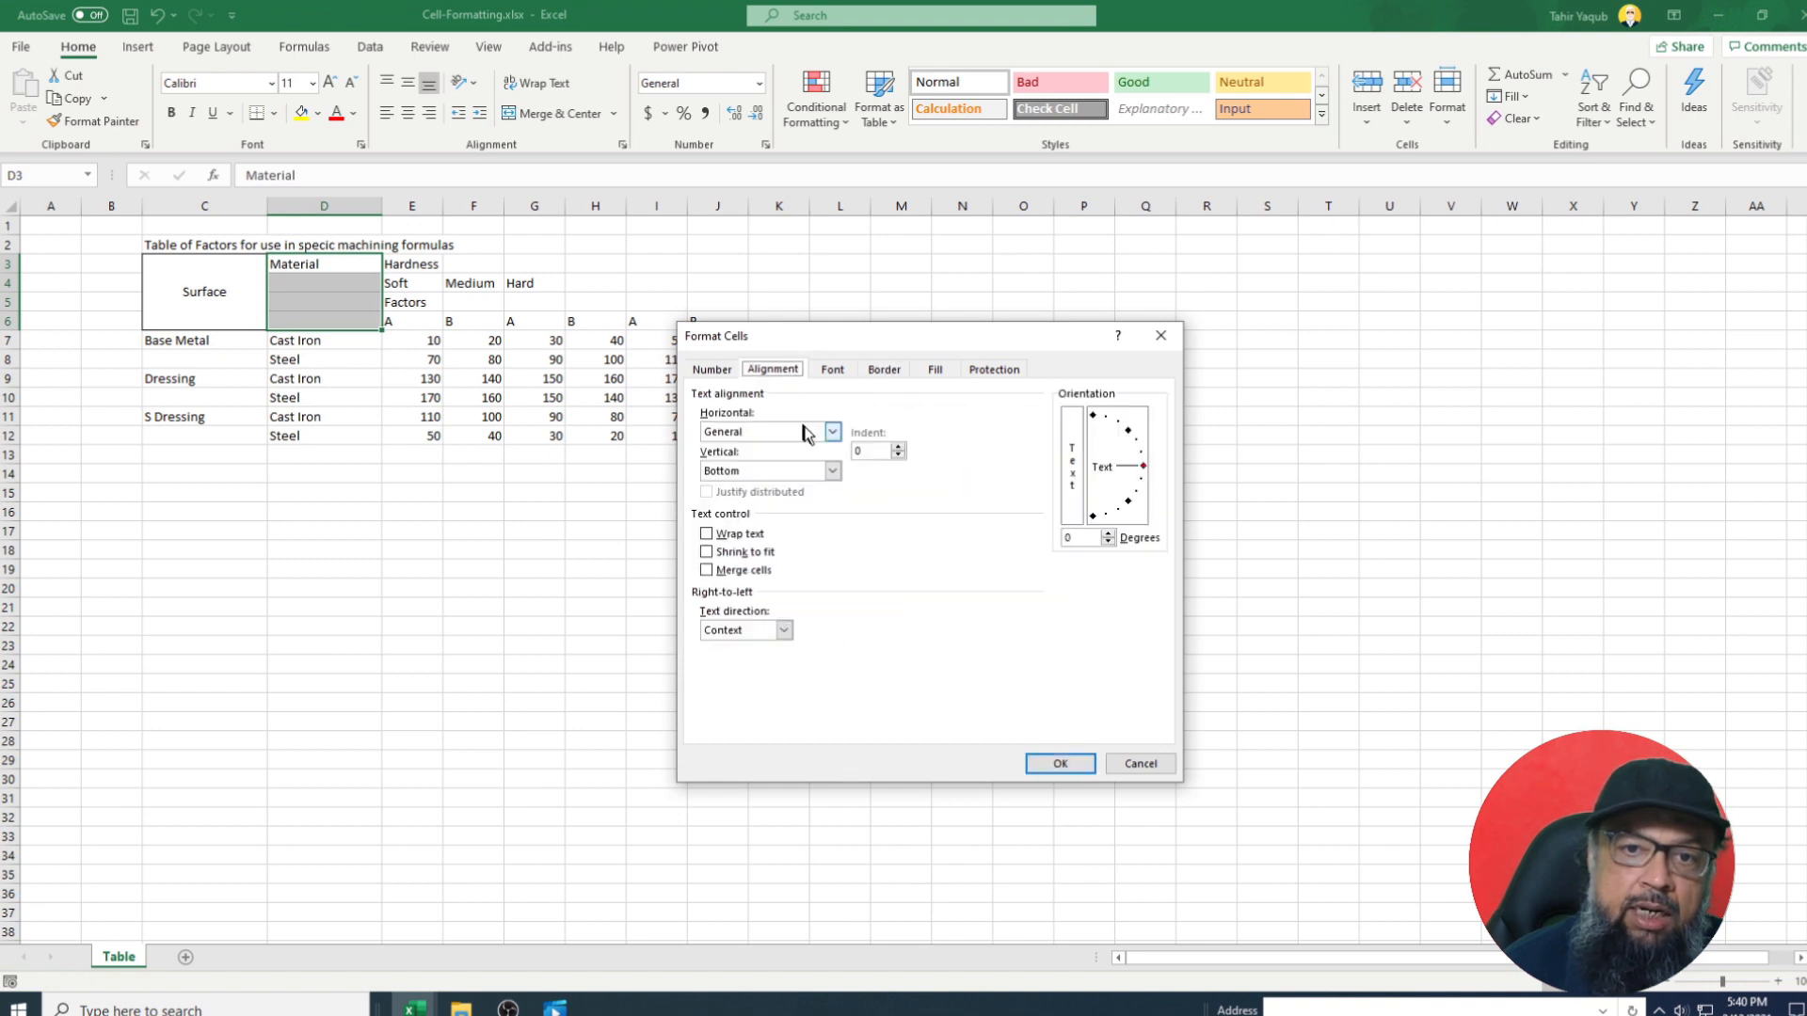
{"action": "left_click", "coordinate": [832, 470]}
{"action": "left_click", "coordinate": [719, 499]}
{"action": "left_click", "coordinate": [707, 570]}
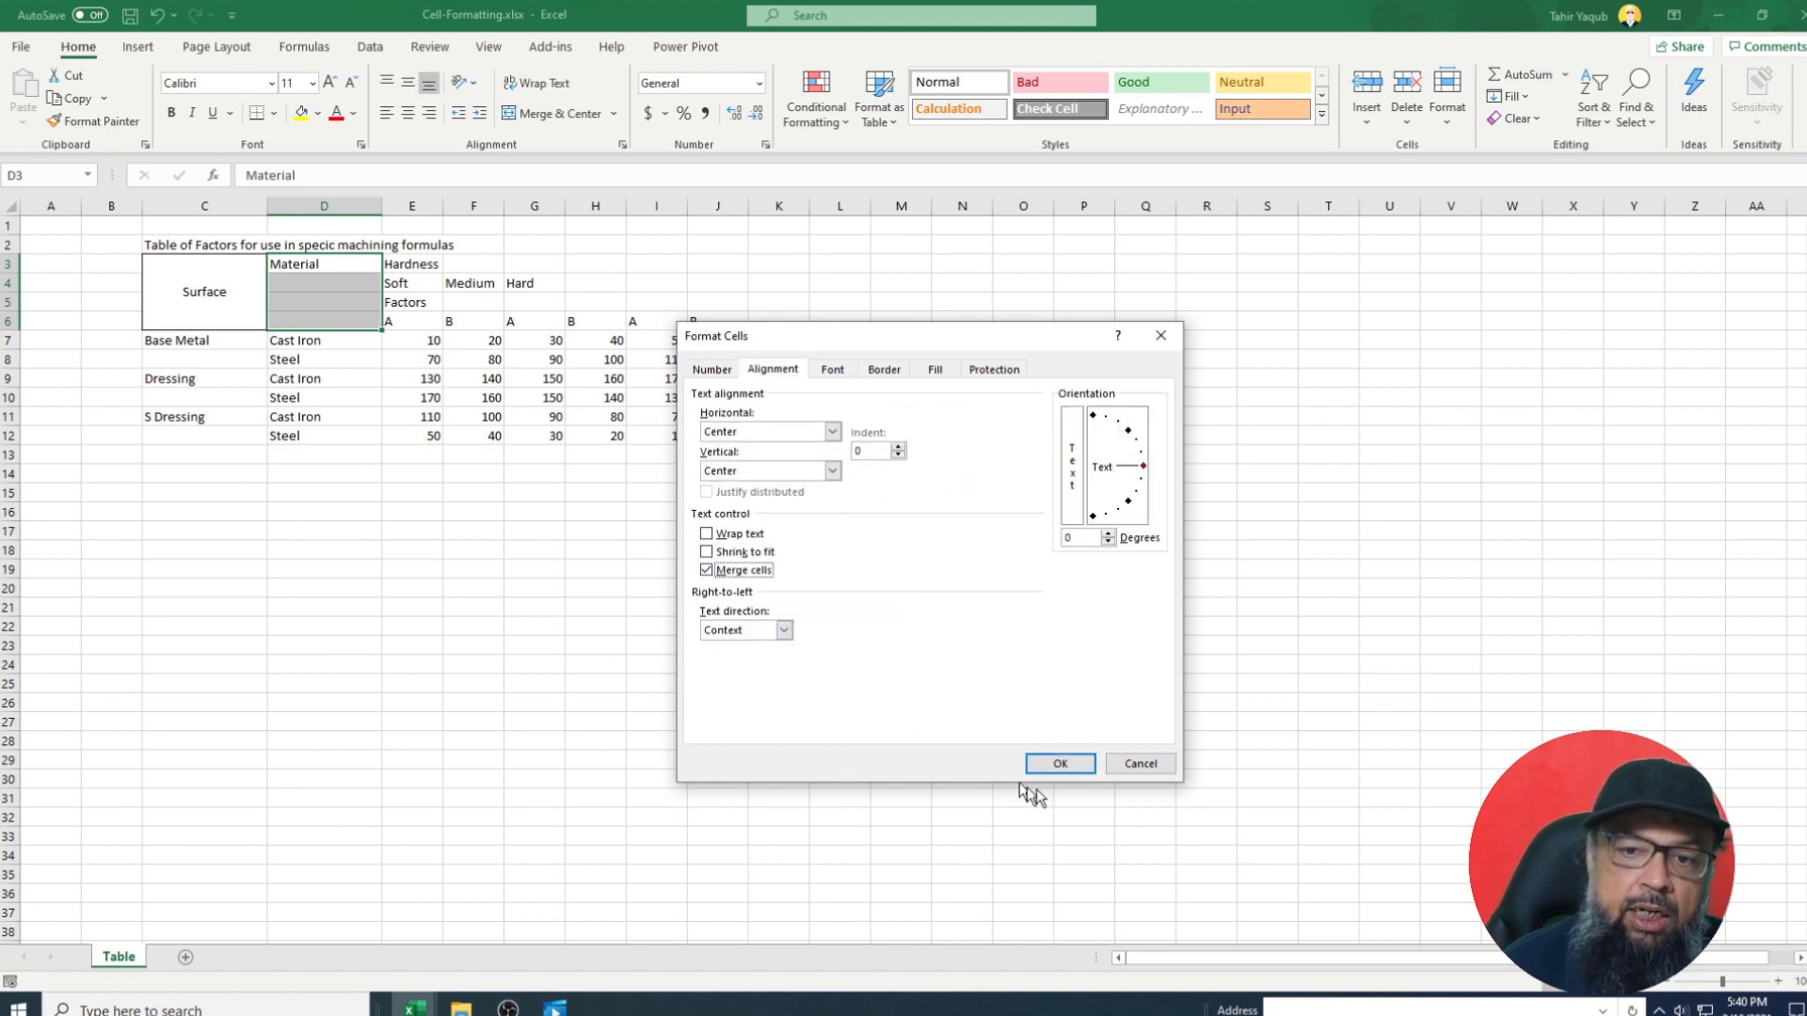
{"action": "left_click", "coordinate": [1059, 763]}
{"action": "left_click", "coordinate": [454, 303]}
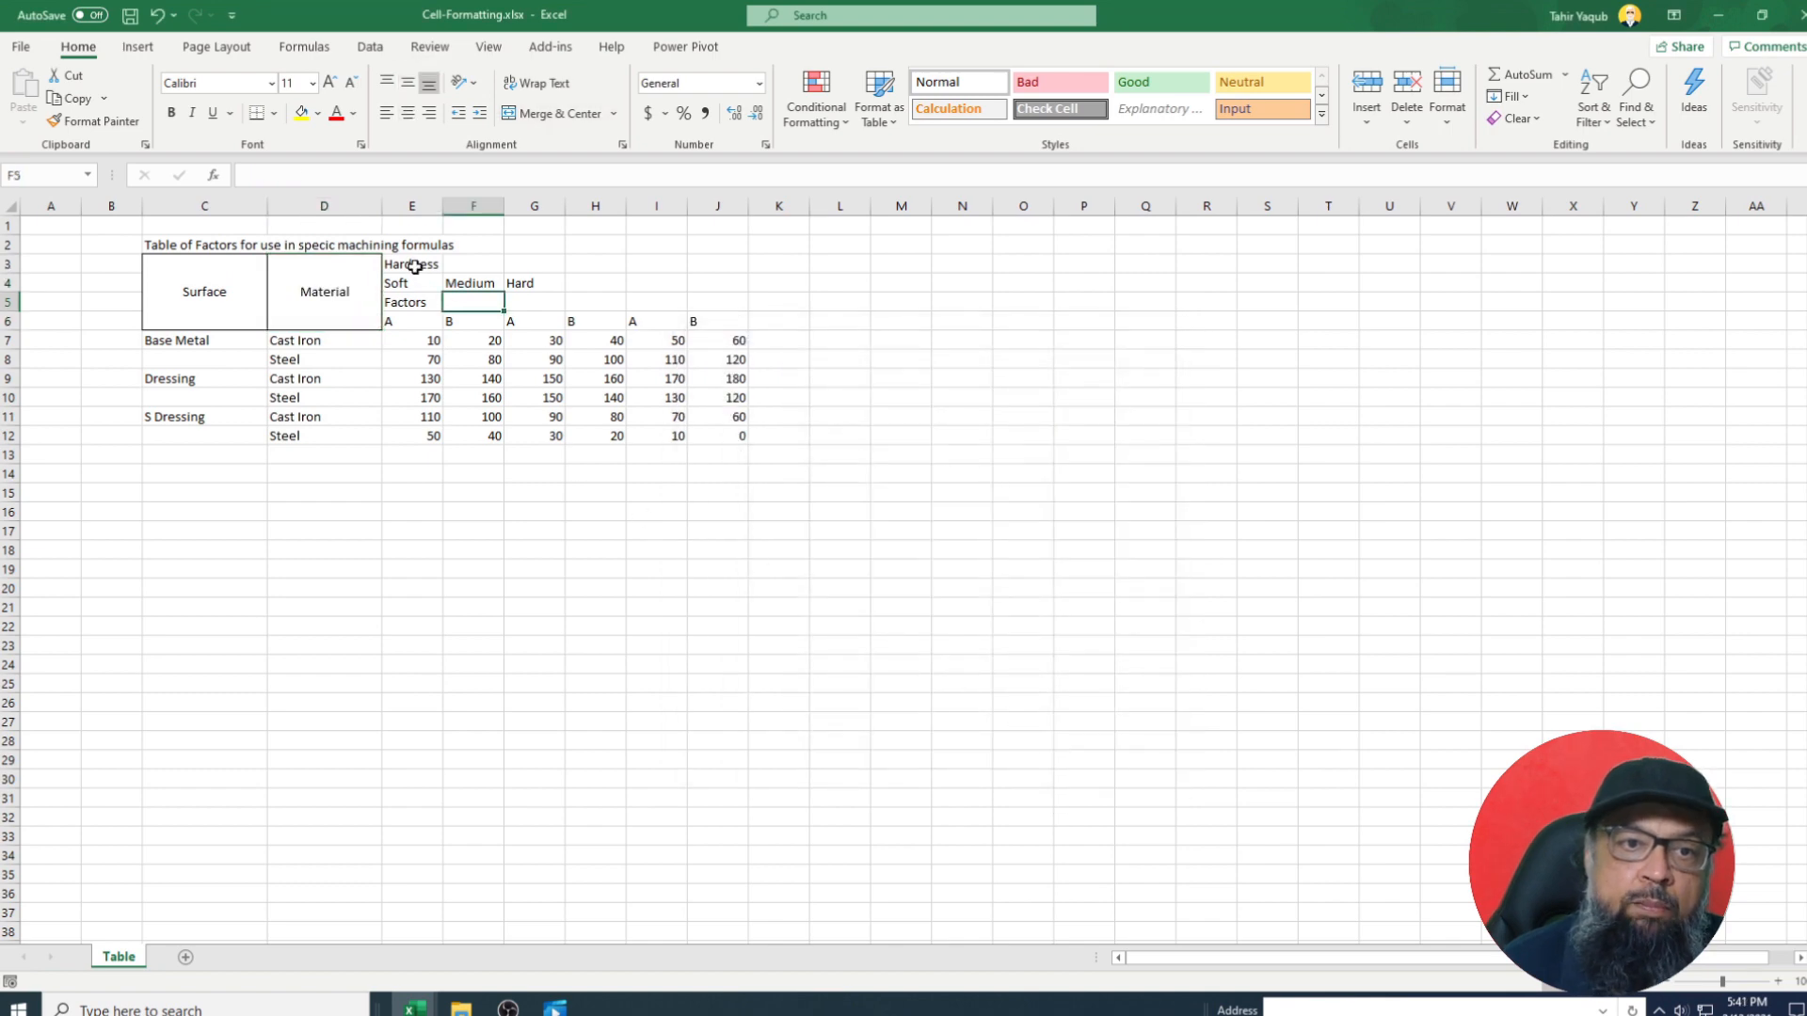
Select the Hardness range E3:J3 for formatting.
{"action": "left_click_drag", "start_coordinate": [415, 266], "coordinate": [629, 270]}
{"action": "left_click_drag", "start_coordinate": [629, 270], "coordinate": [692, 270]}
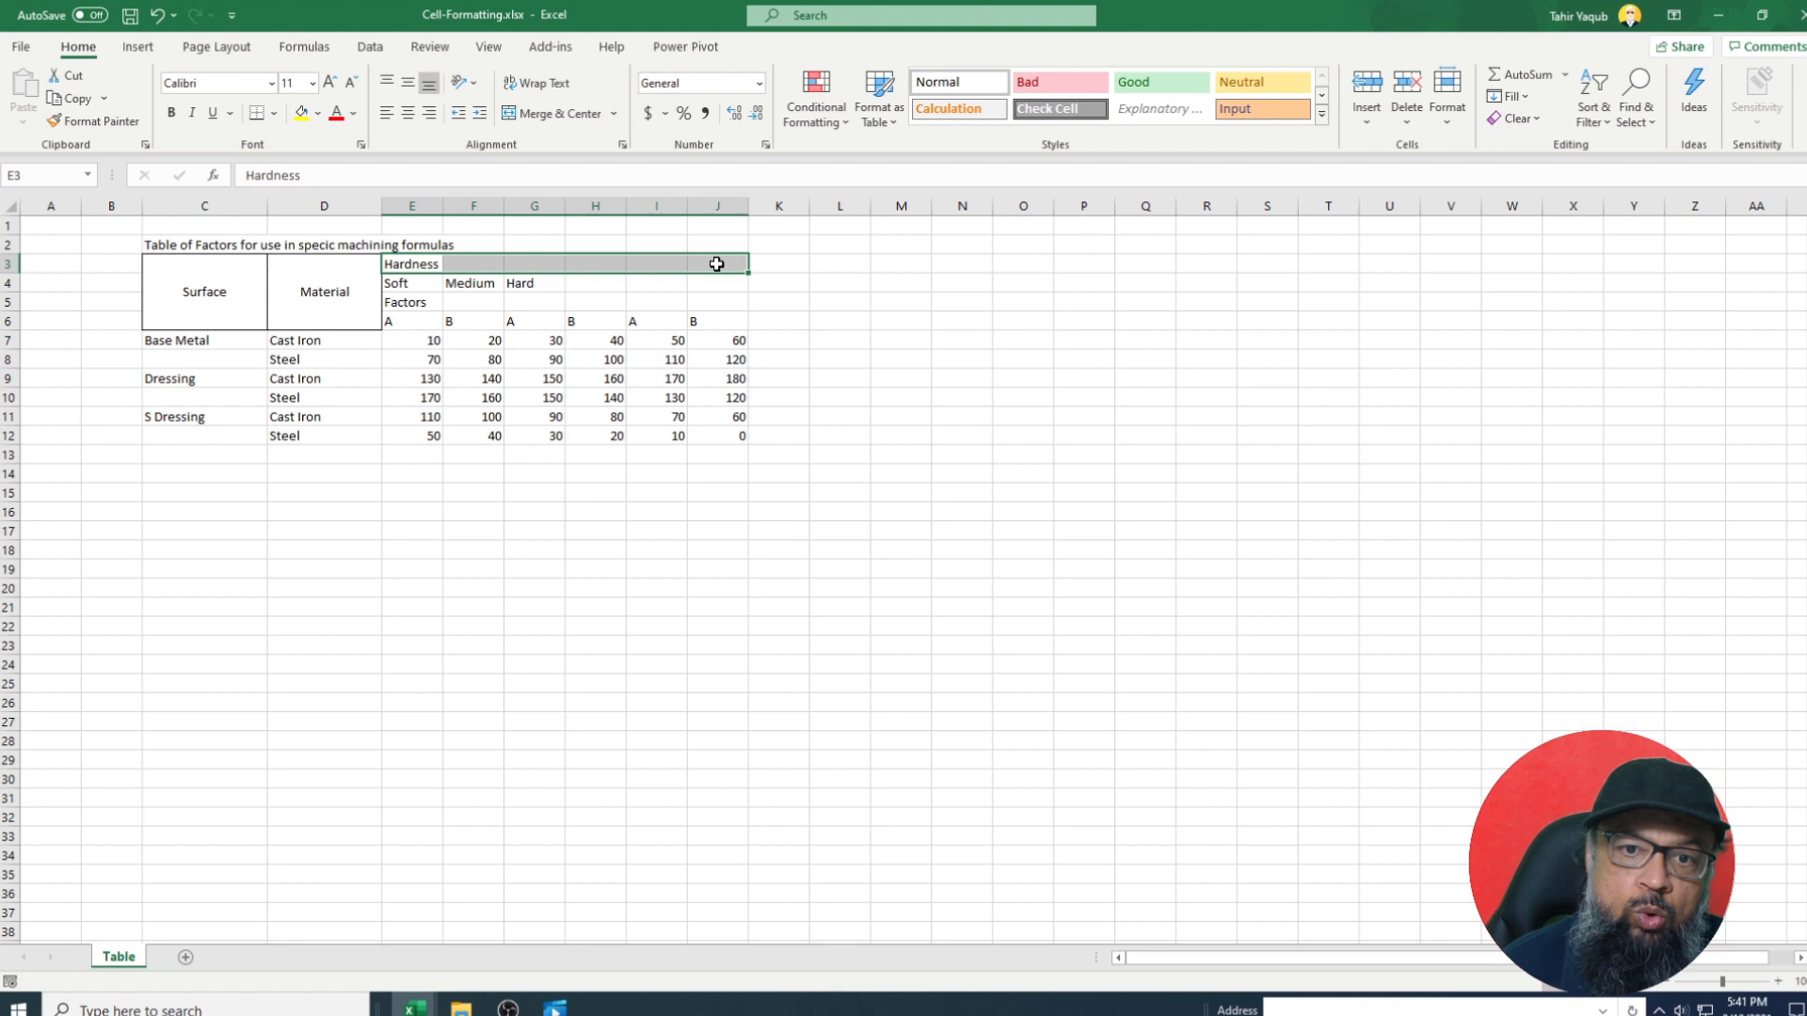
{"action": "right_click", "coordinate": [717, 264]}
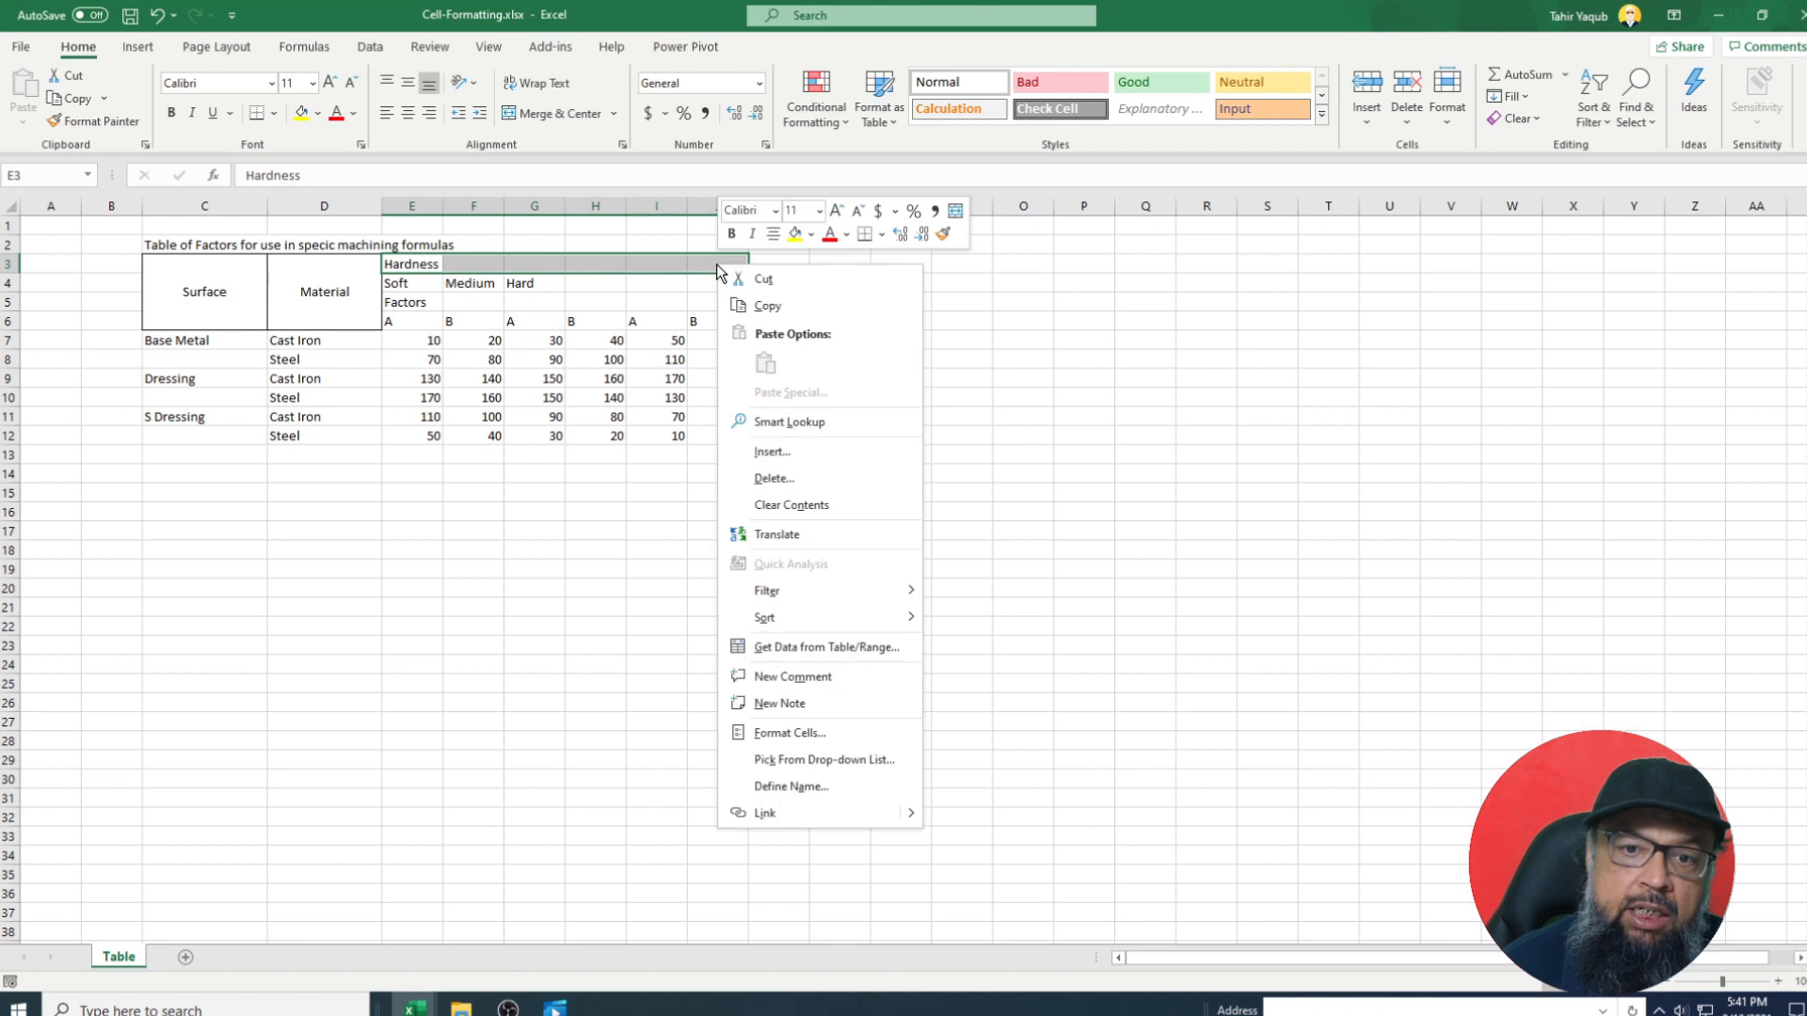
Merge and centre Hardness across E3:J3.
{"action": "left_click", "coordinate": [753, 730]}
{"action": "left_click", "coordinate": [767, 531]}
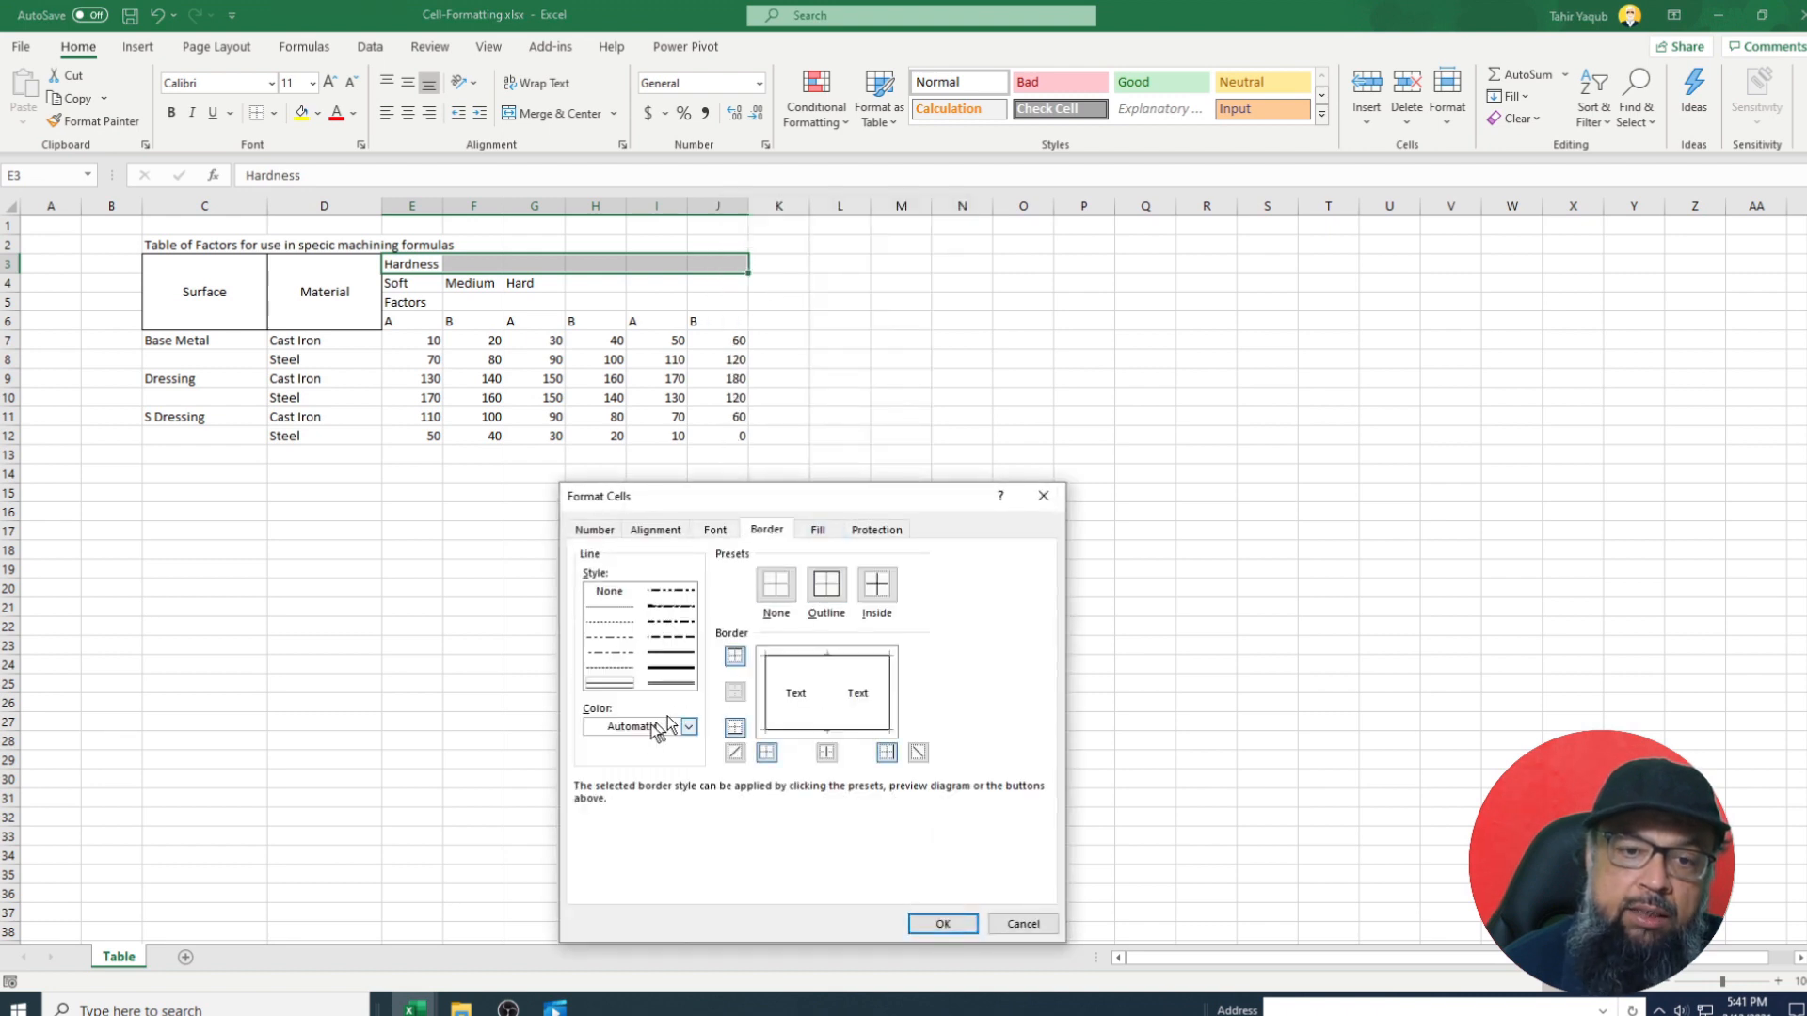
{"action": "left_click", "coordinate": [655, 530]}
{"action": "left_click", "coordinate": [594, 731]}
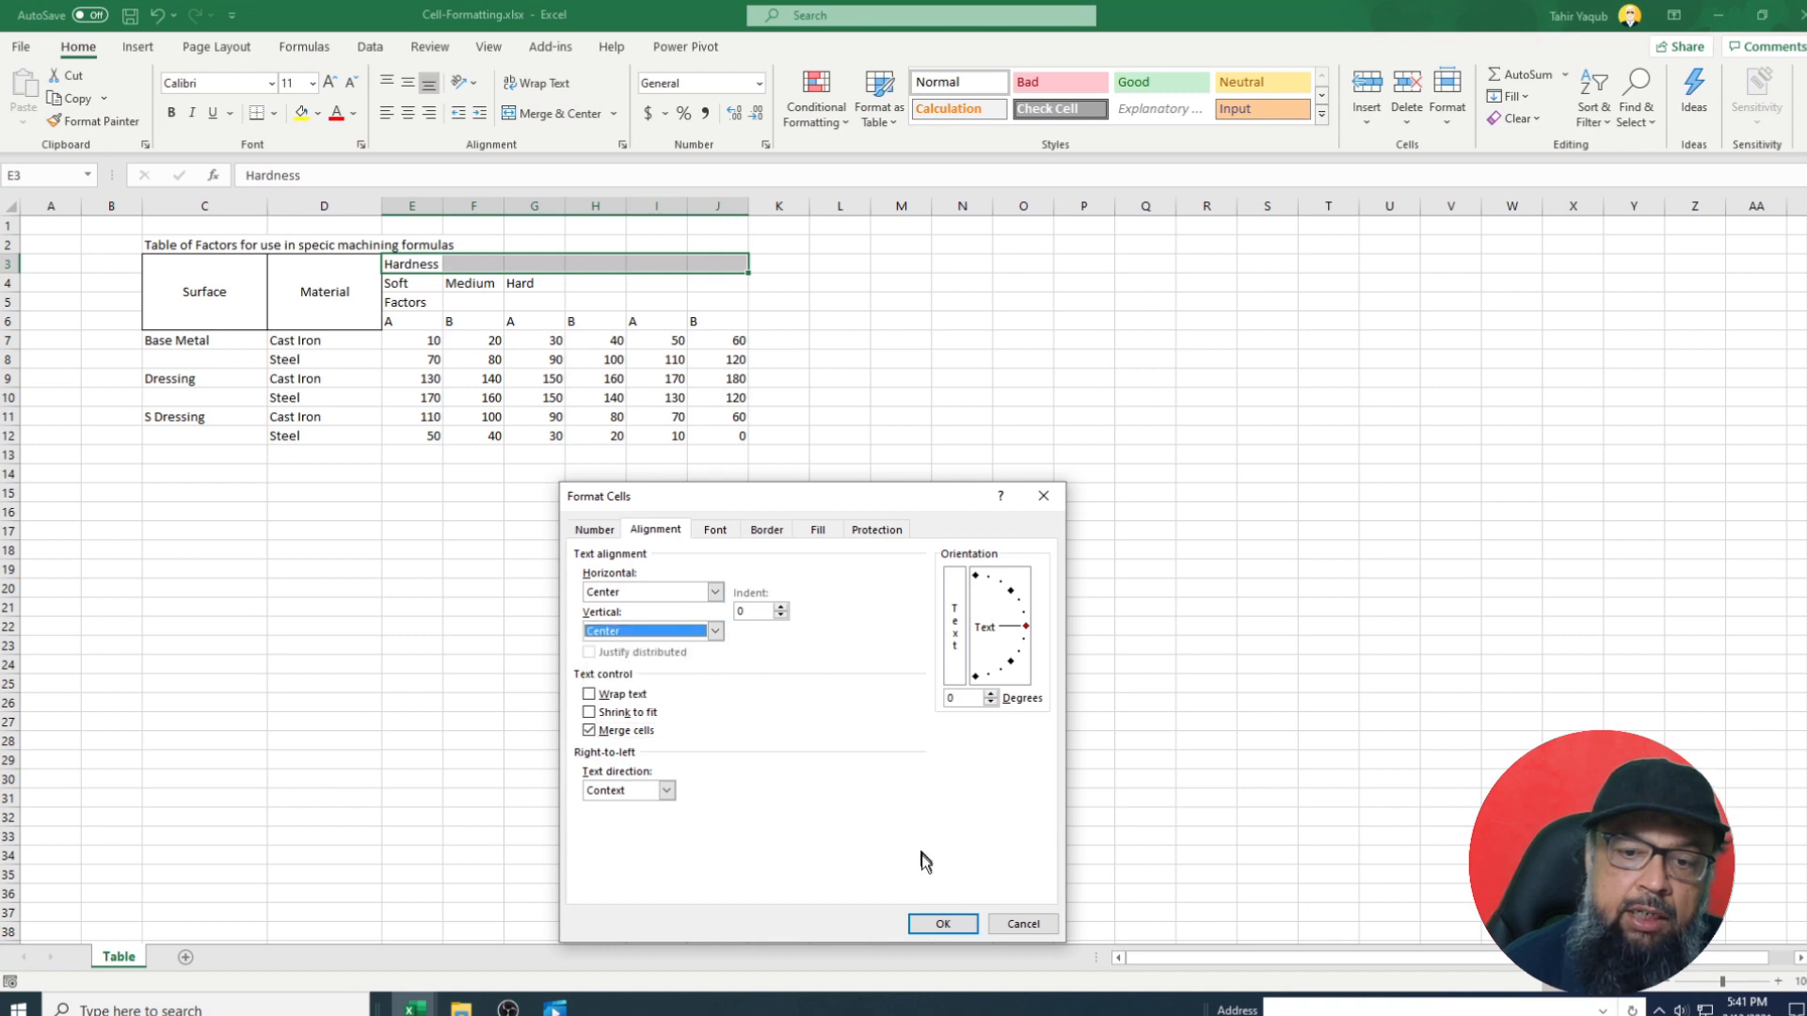
{"action": "left_click", "coordinate": [943, 922]}
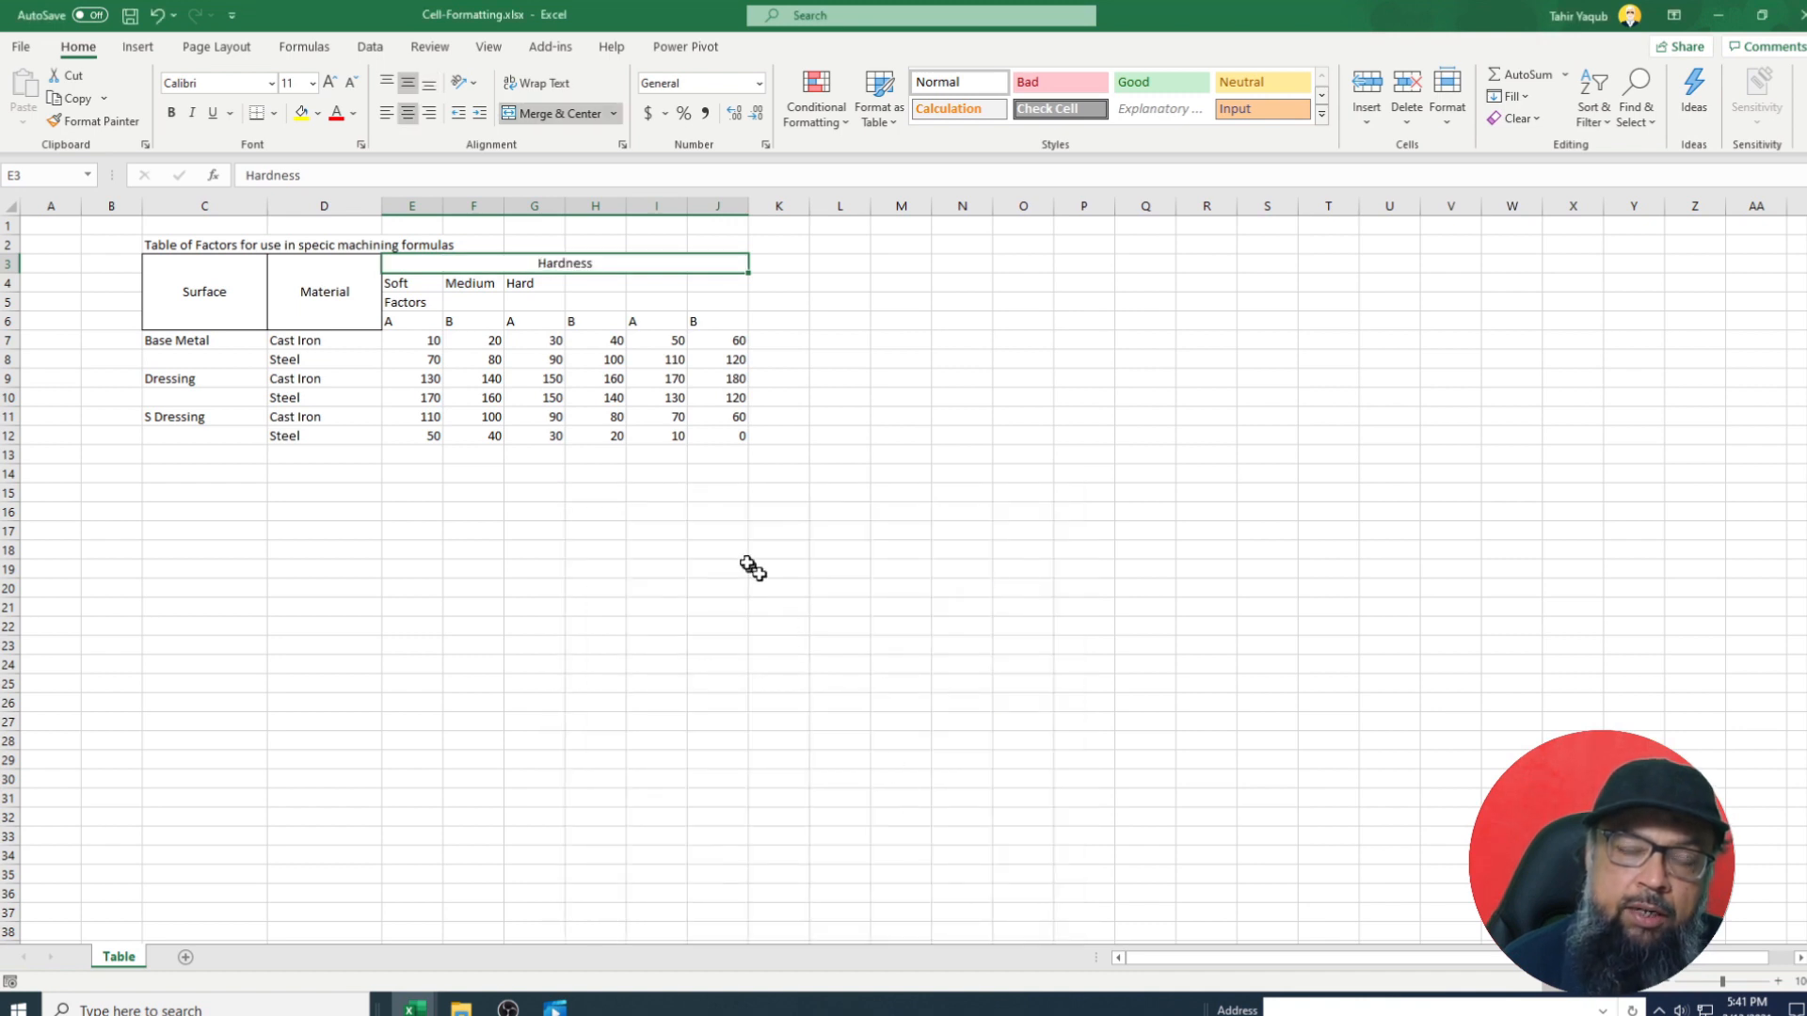
Copy the Hardness format onto Factors across E5:J5 with Format Painter.
{"action": "left_click", "coordinate": [429, 305]}
{"action": "left_click_drag", "start_coordinate": [450, 304], "coordinate": [697, 310]}
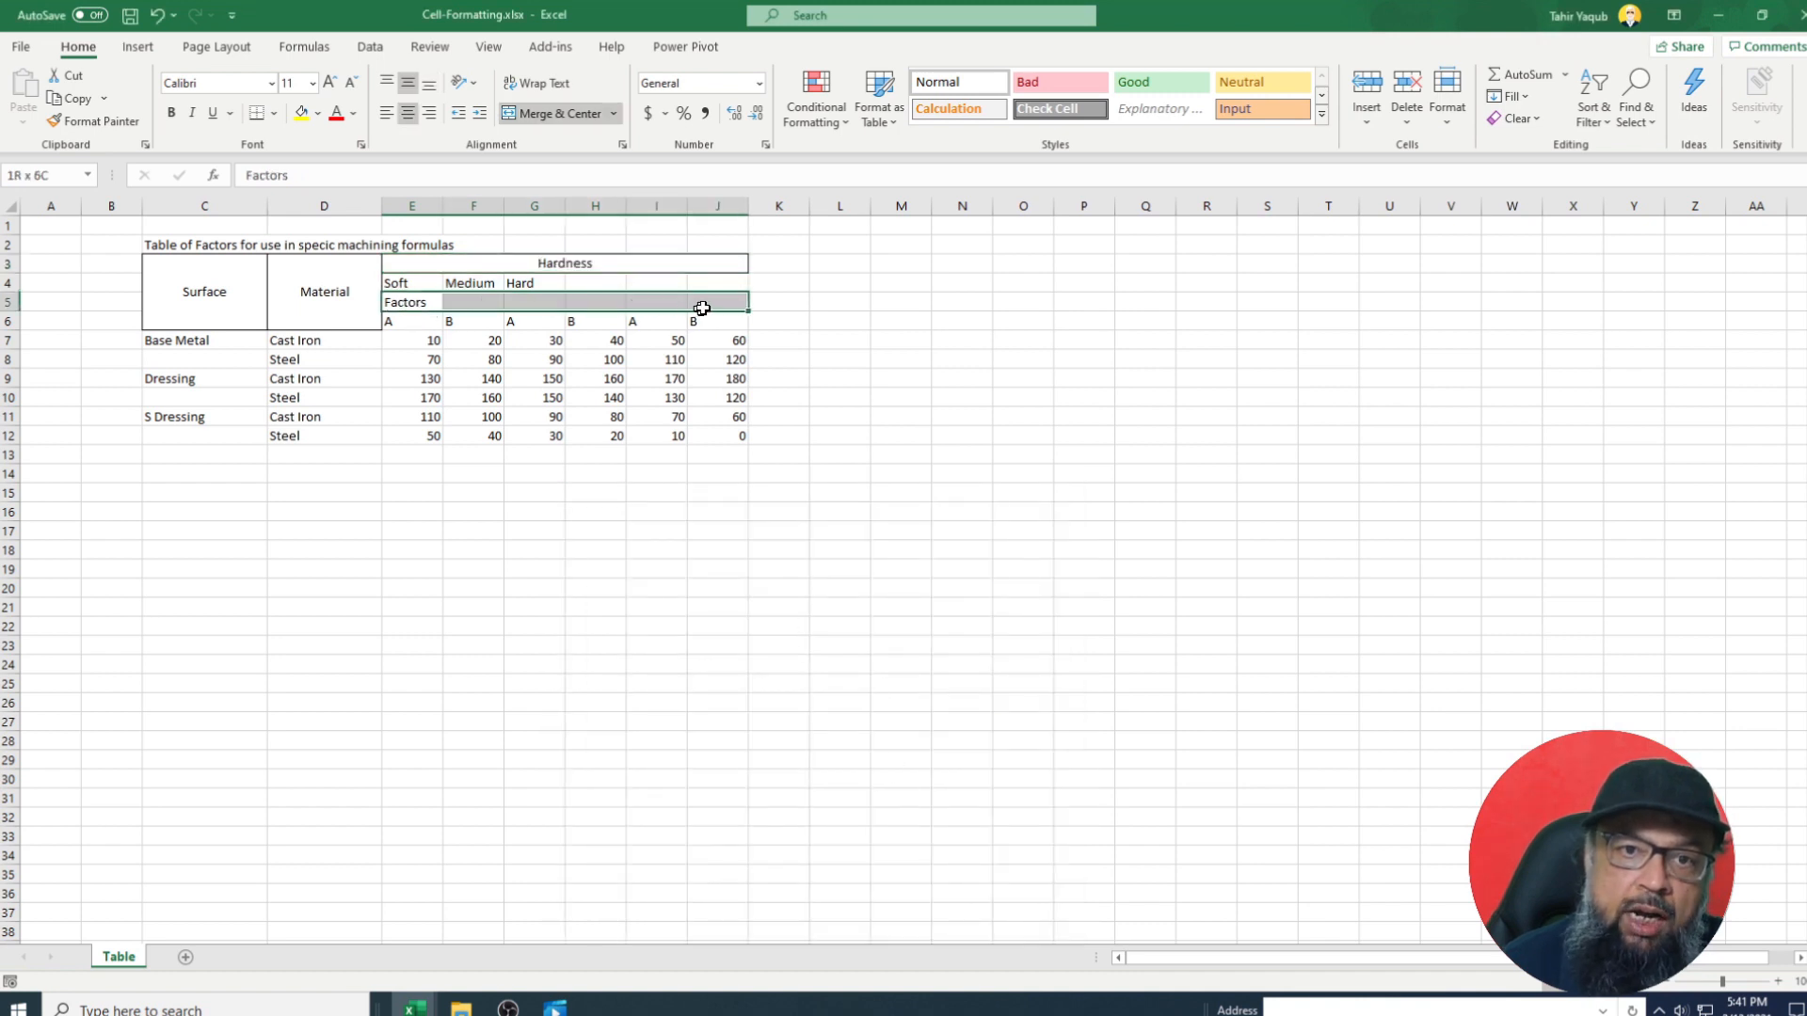
{"action": "left_click", "coordinate": [608, 265]}
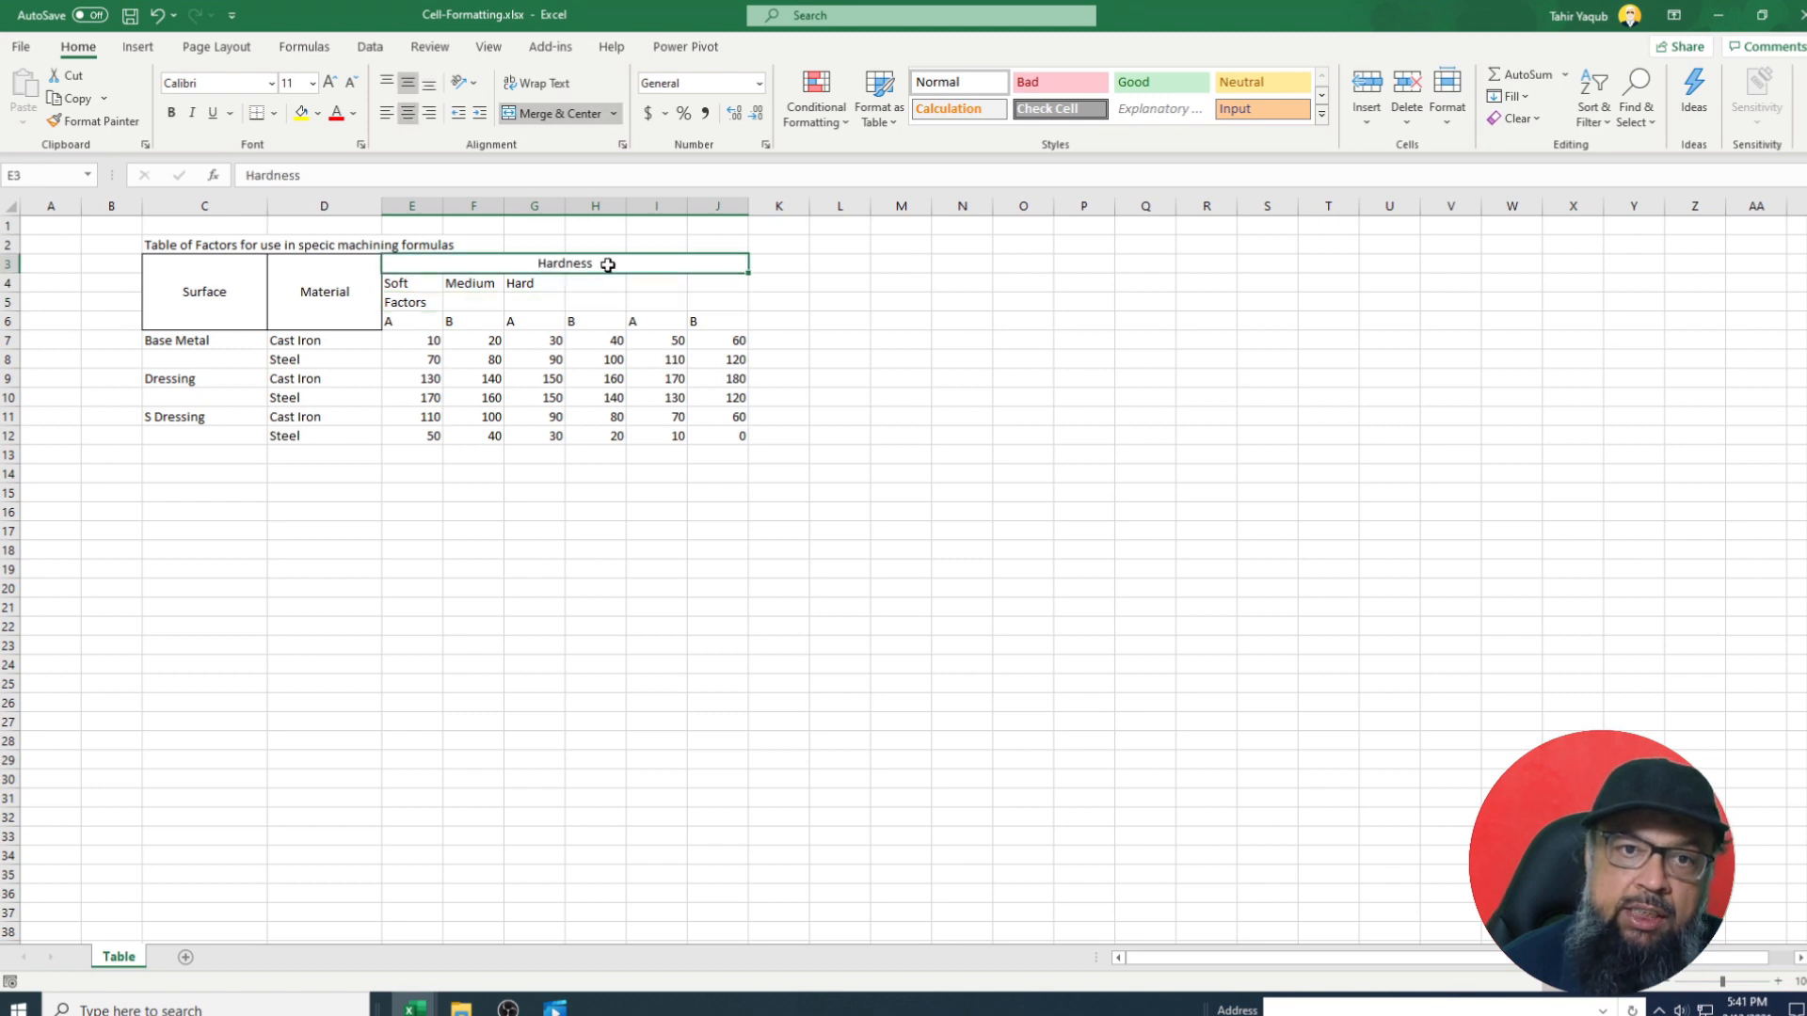
{"action": "left_click", "coordinate": [86, 126]}
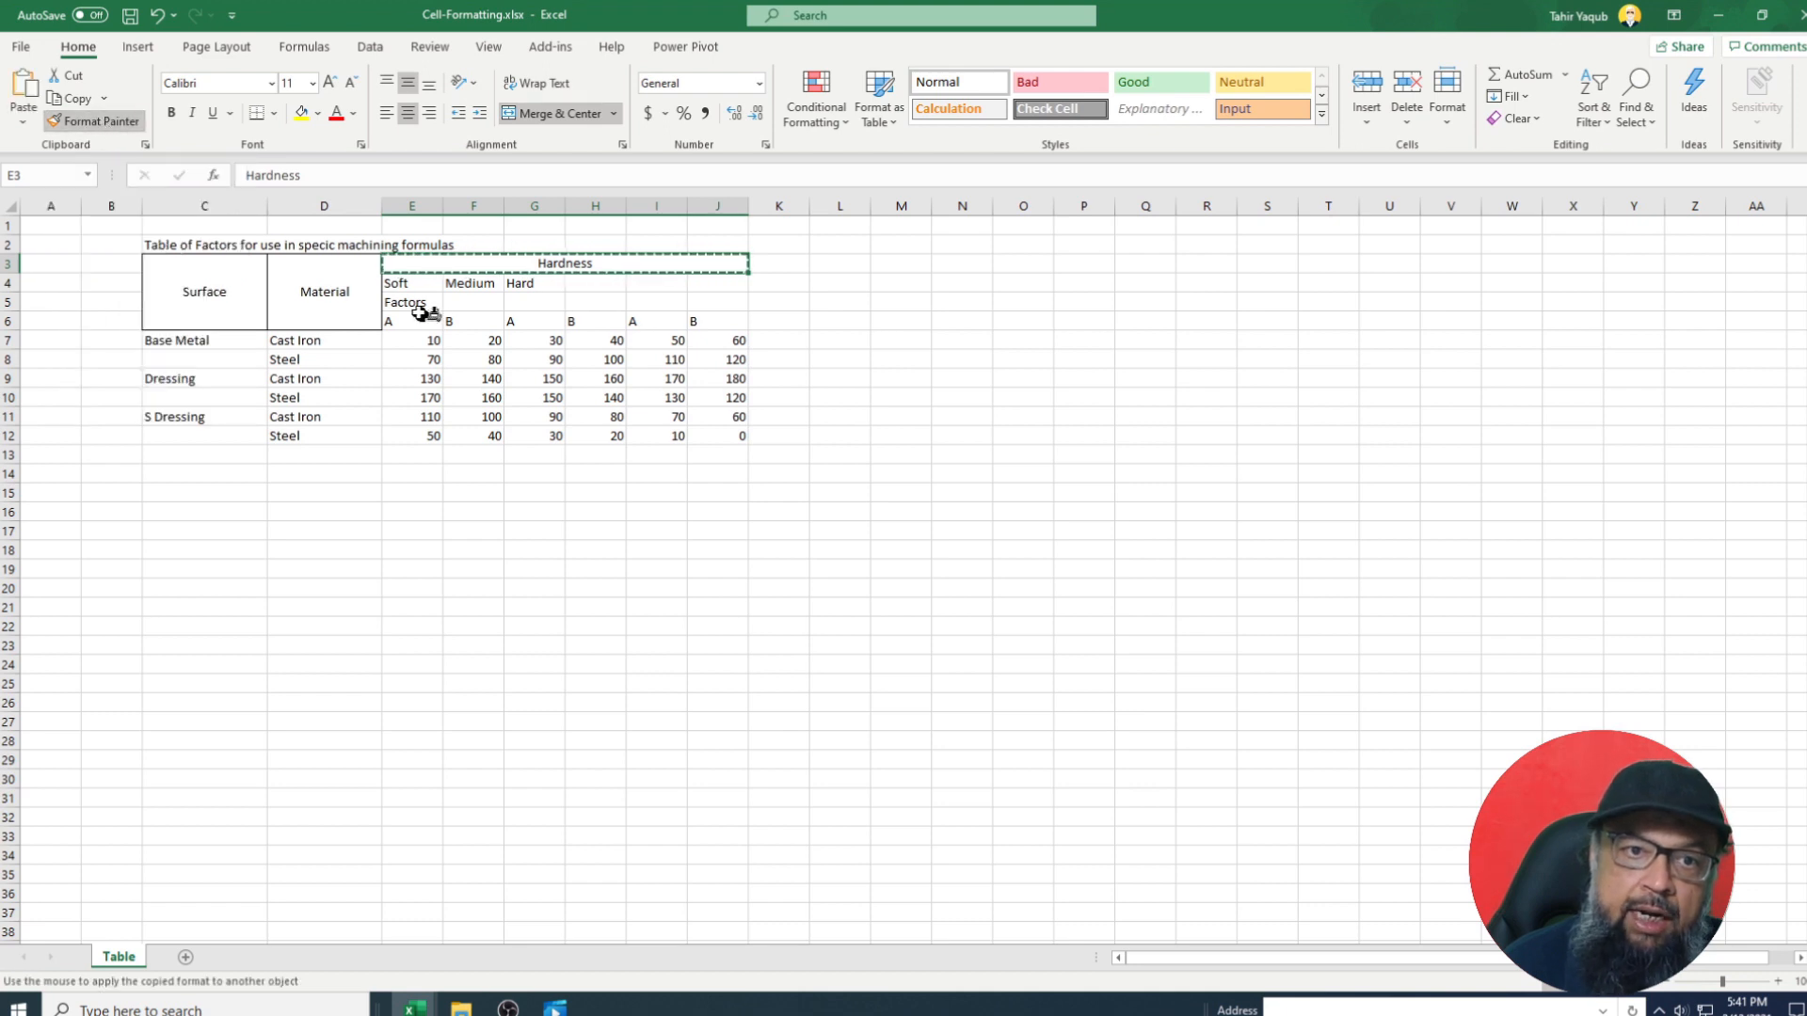
{"action": "left_click_drag", "start_coordinate": [415, 302], "coordinate": [720, 303]}
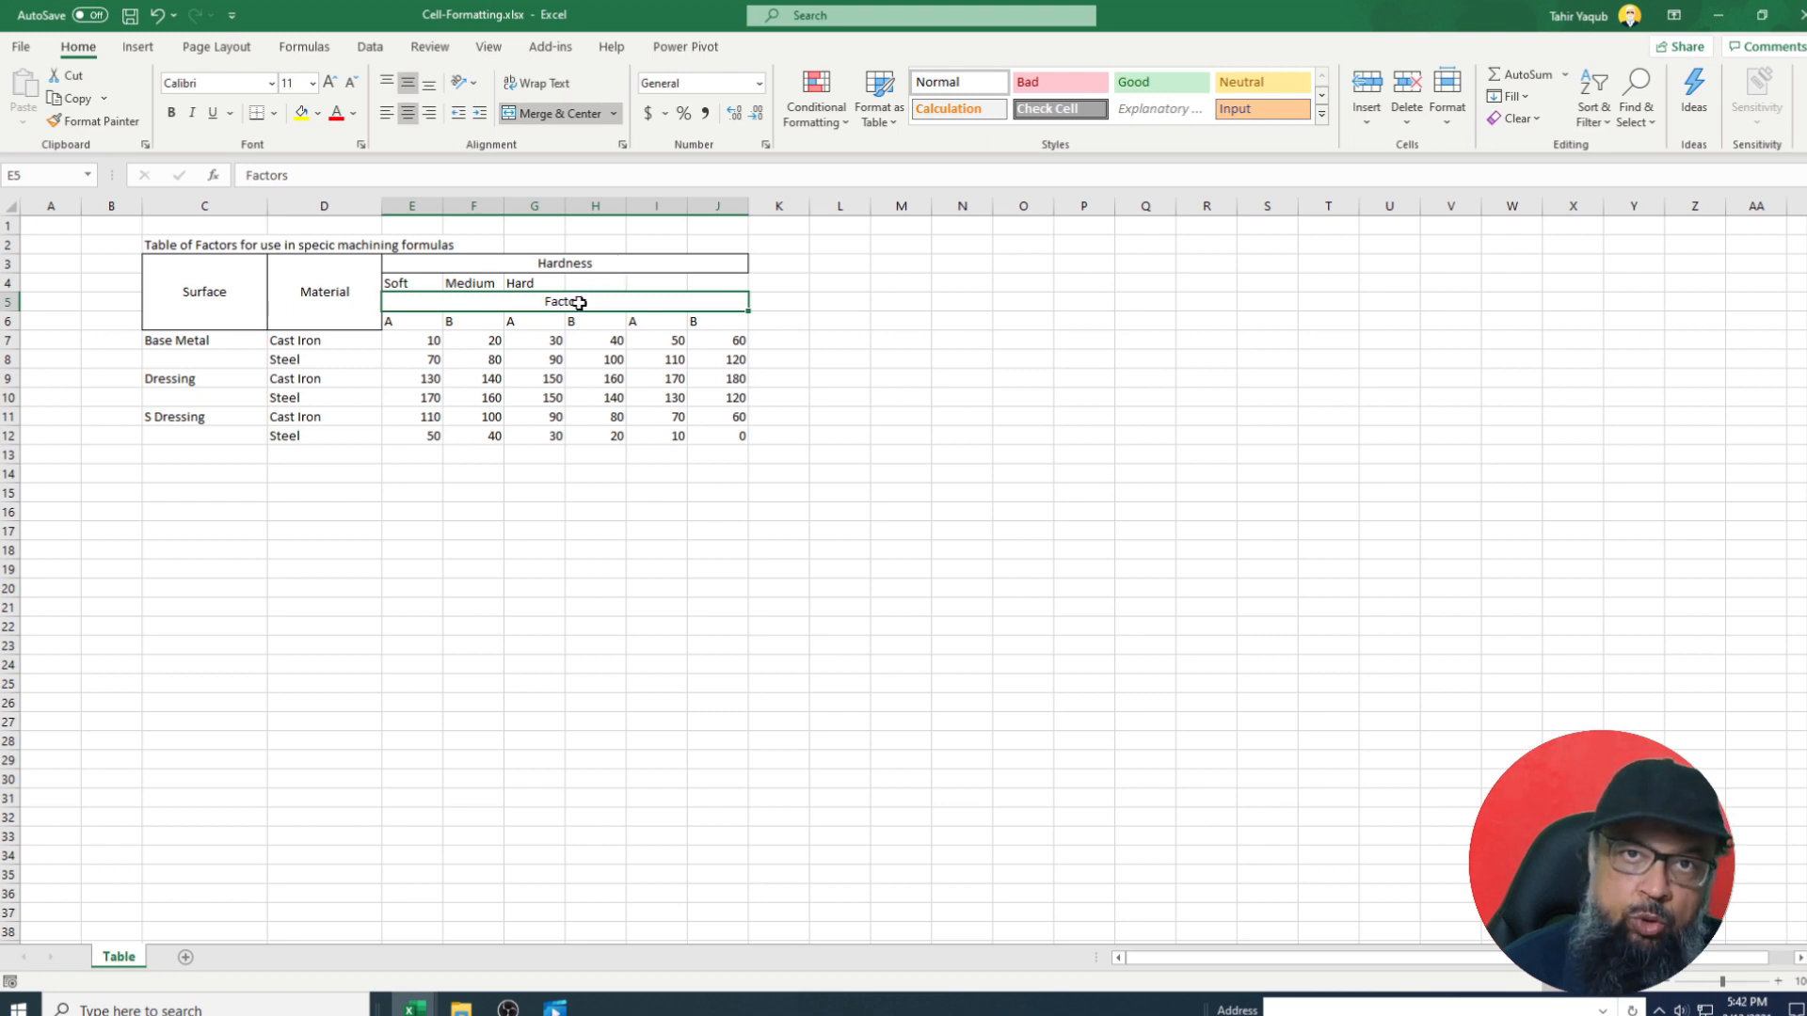
{"action": "left_click_drag", "start_coordinate": [404, 284], "coordinate": [514, 283]}
{"action": "left_click", "coordinate": [499, 283]}
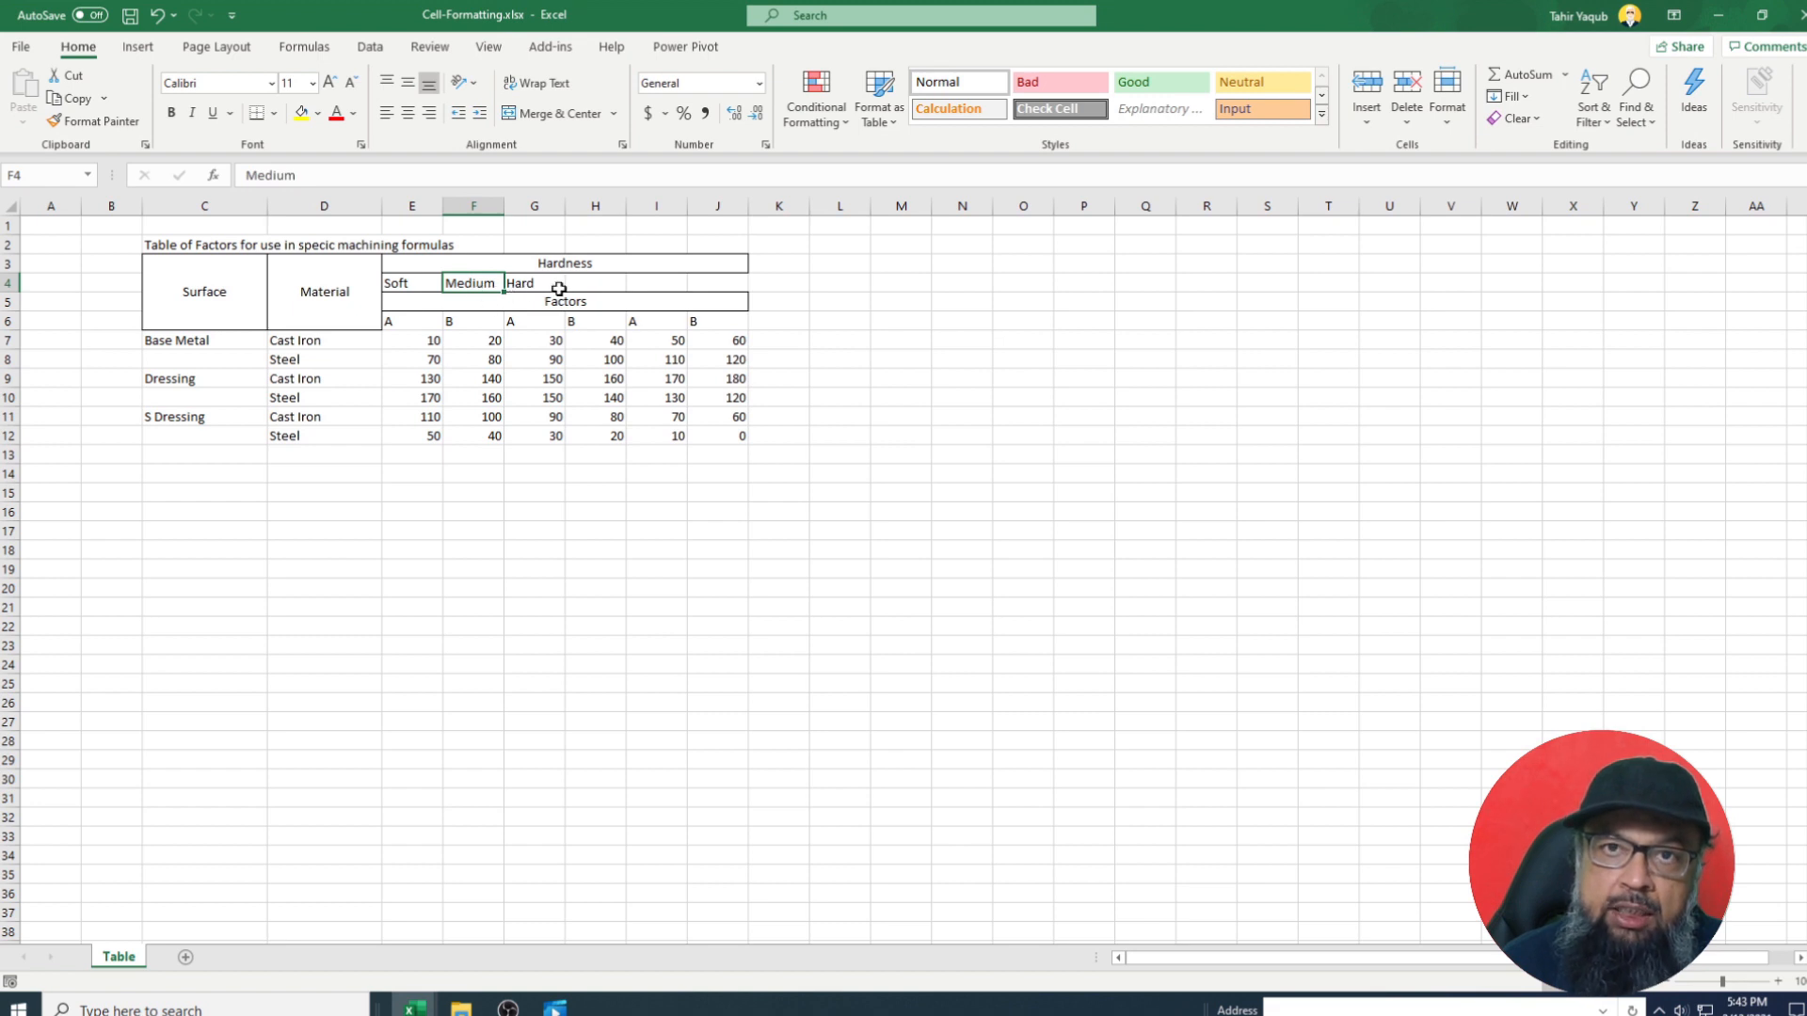
Move Medium and Hard one column right, placing Medium in G4.
{"action": "left_click", "coordinate": [555, 288]}
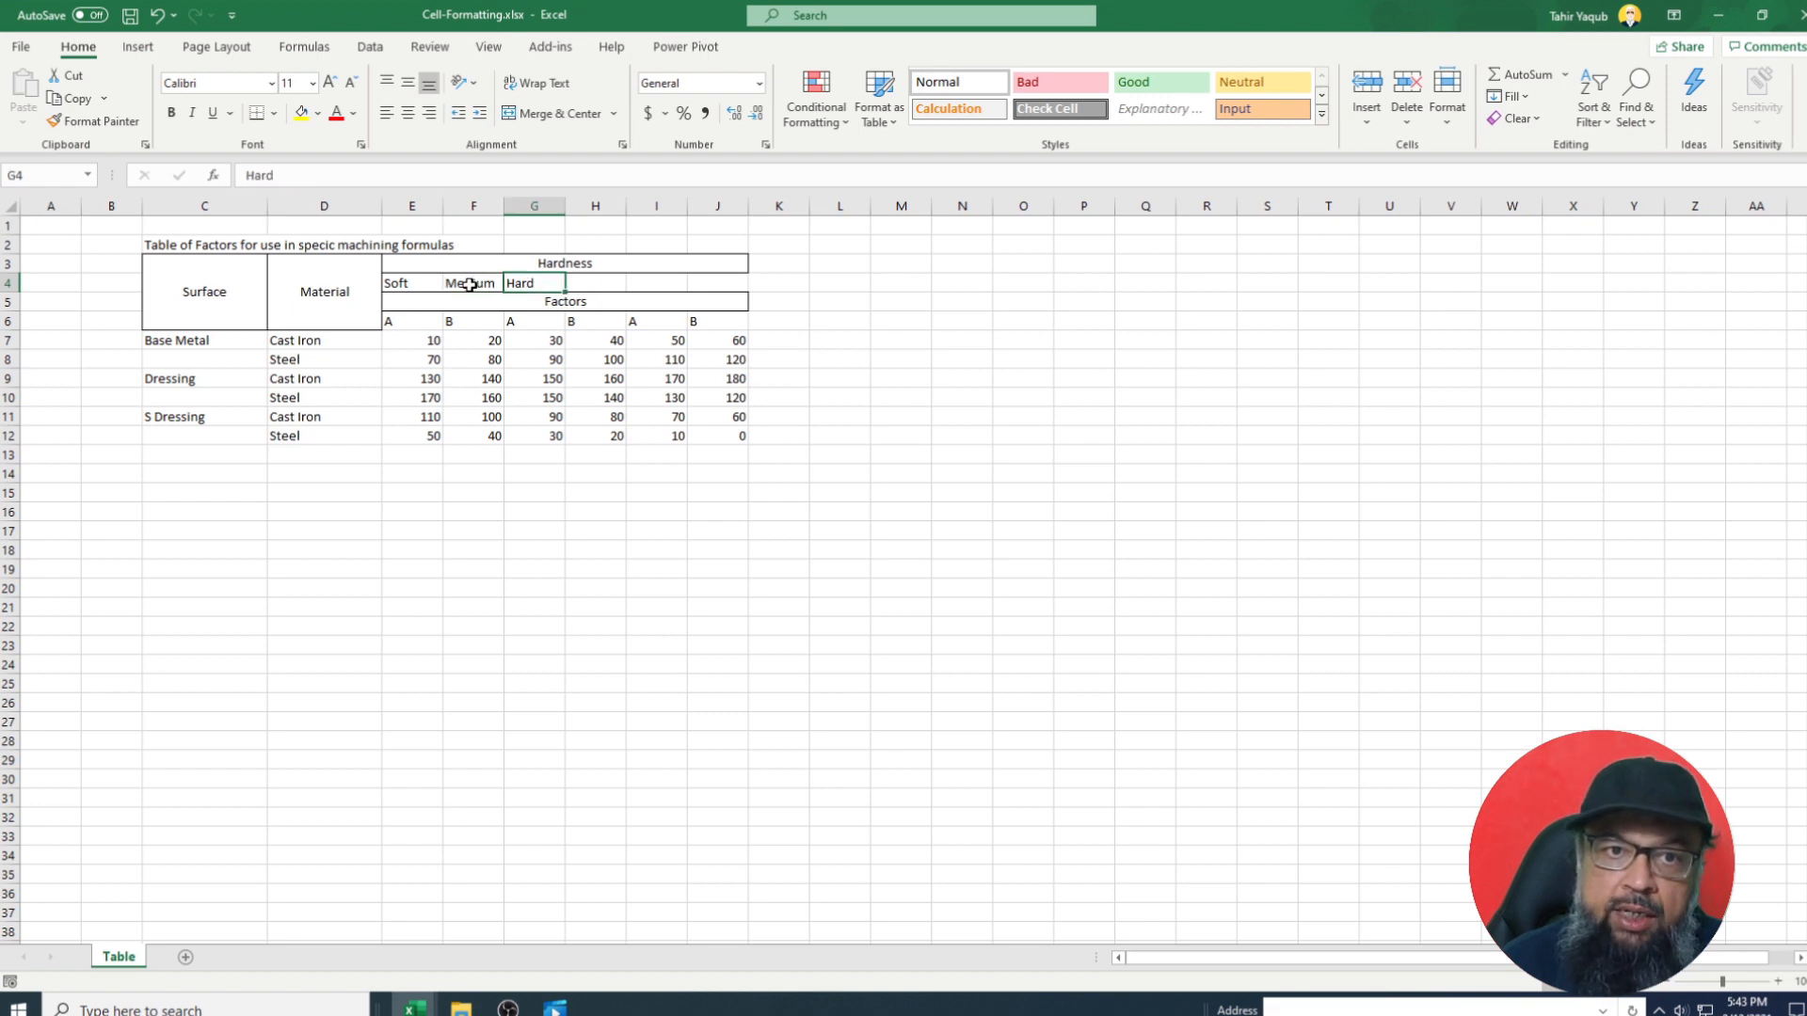
{"action": "left_click", "coordinate": [468, 286]}
{"action": "left_click_drag", "start_coordinate": [489, 287], "coordinate": [527, 284]}
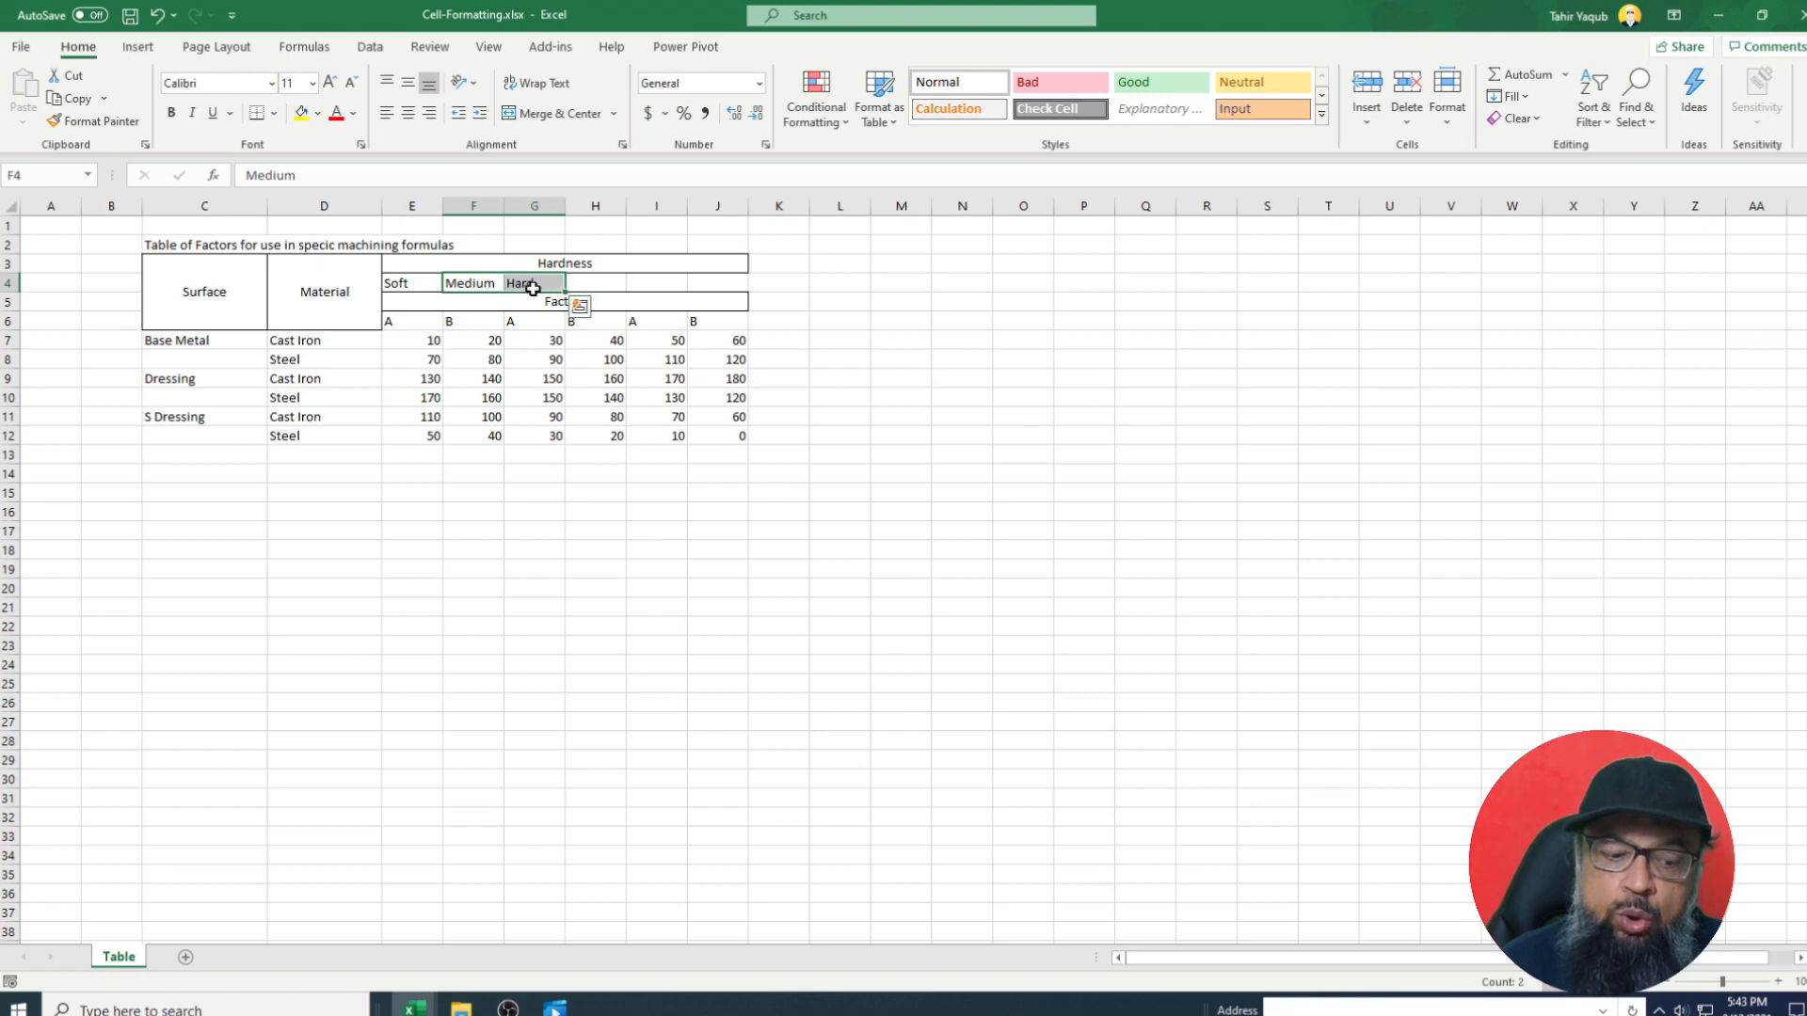
{"action": "key", "text": "ctrl+c"}
{"action": "left_click", "coordinate": [535, 283]}
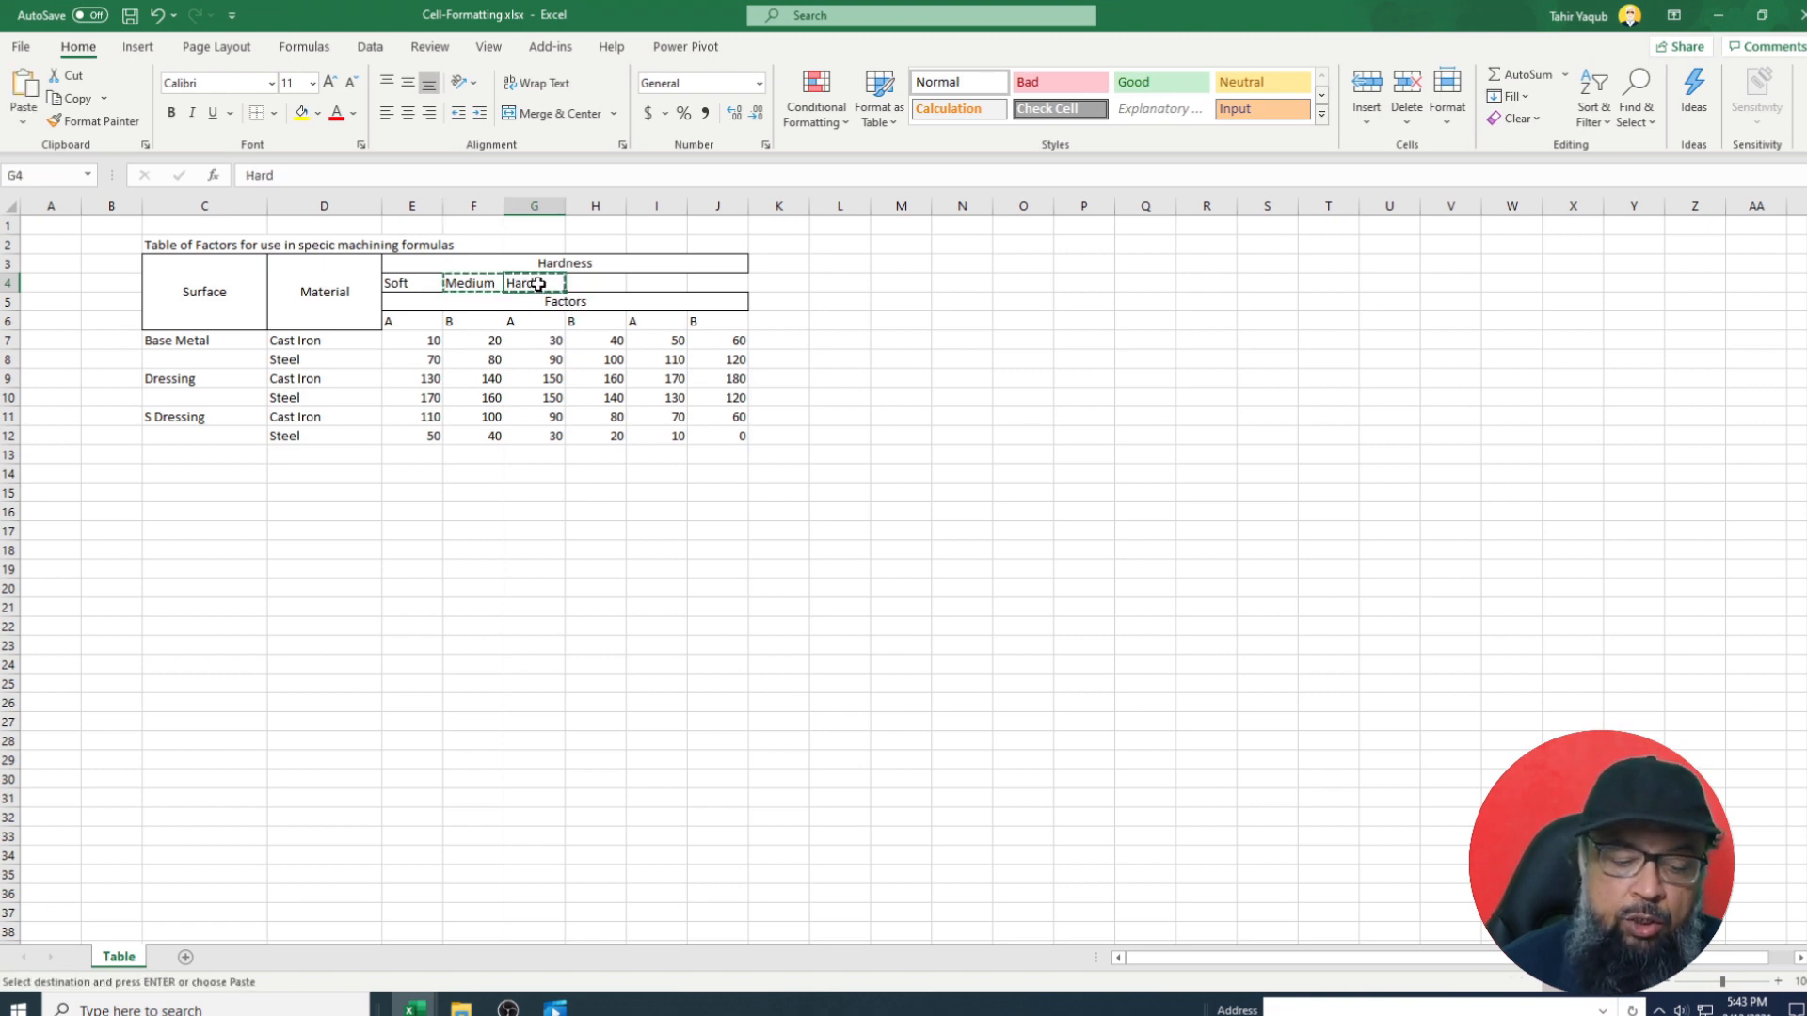
{"action": "key", "text": "ctrl+v"}
Move Hard on into I4.
{"action": "left_click", "coordinate": [588, 287]}
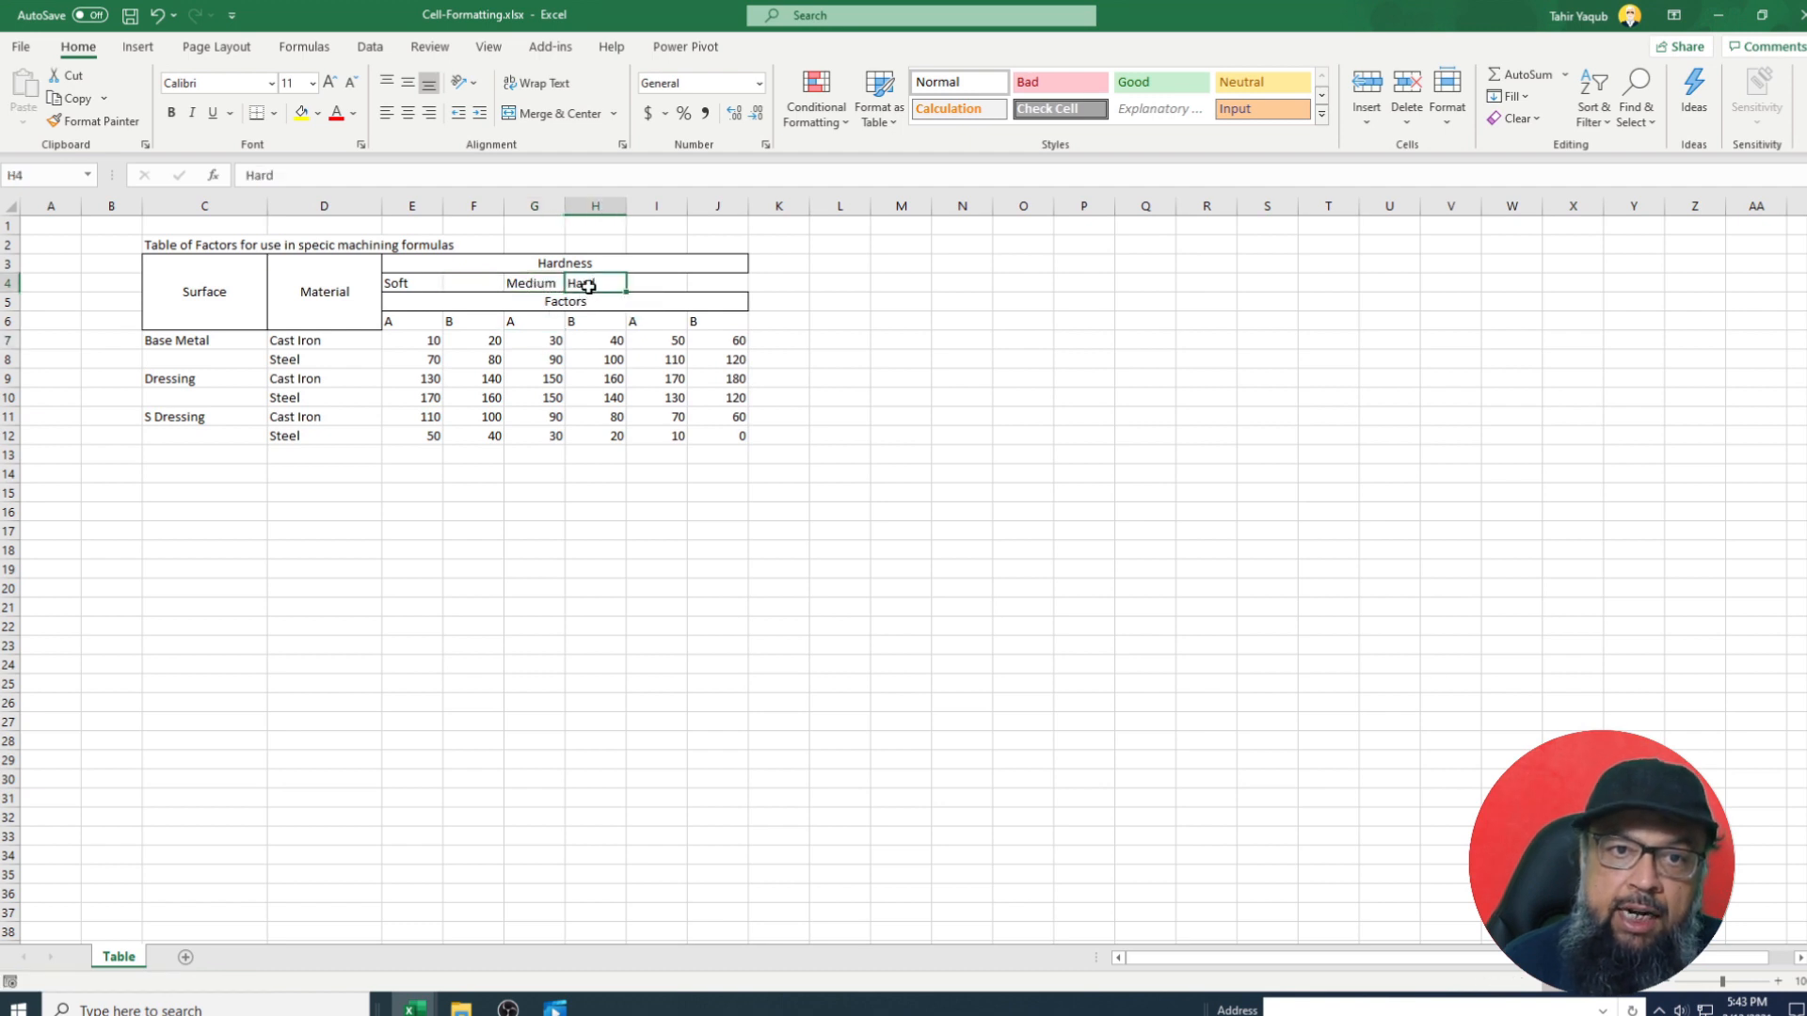
{"action": "key", "text": "ctrl+c"}
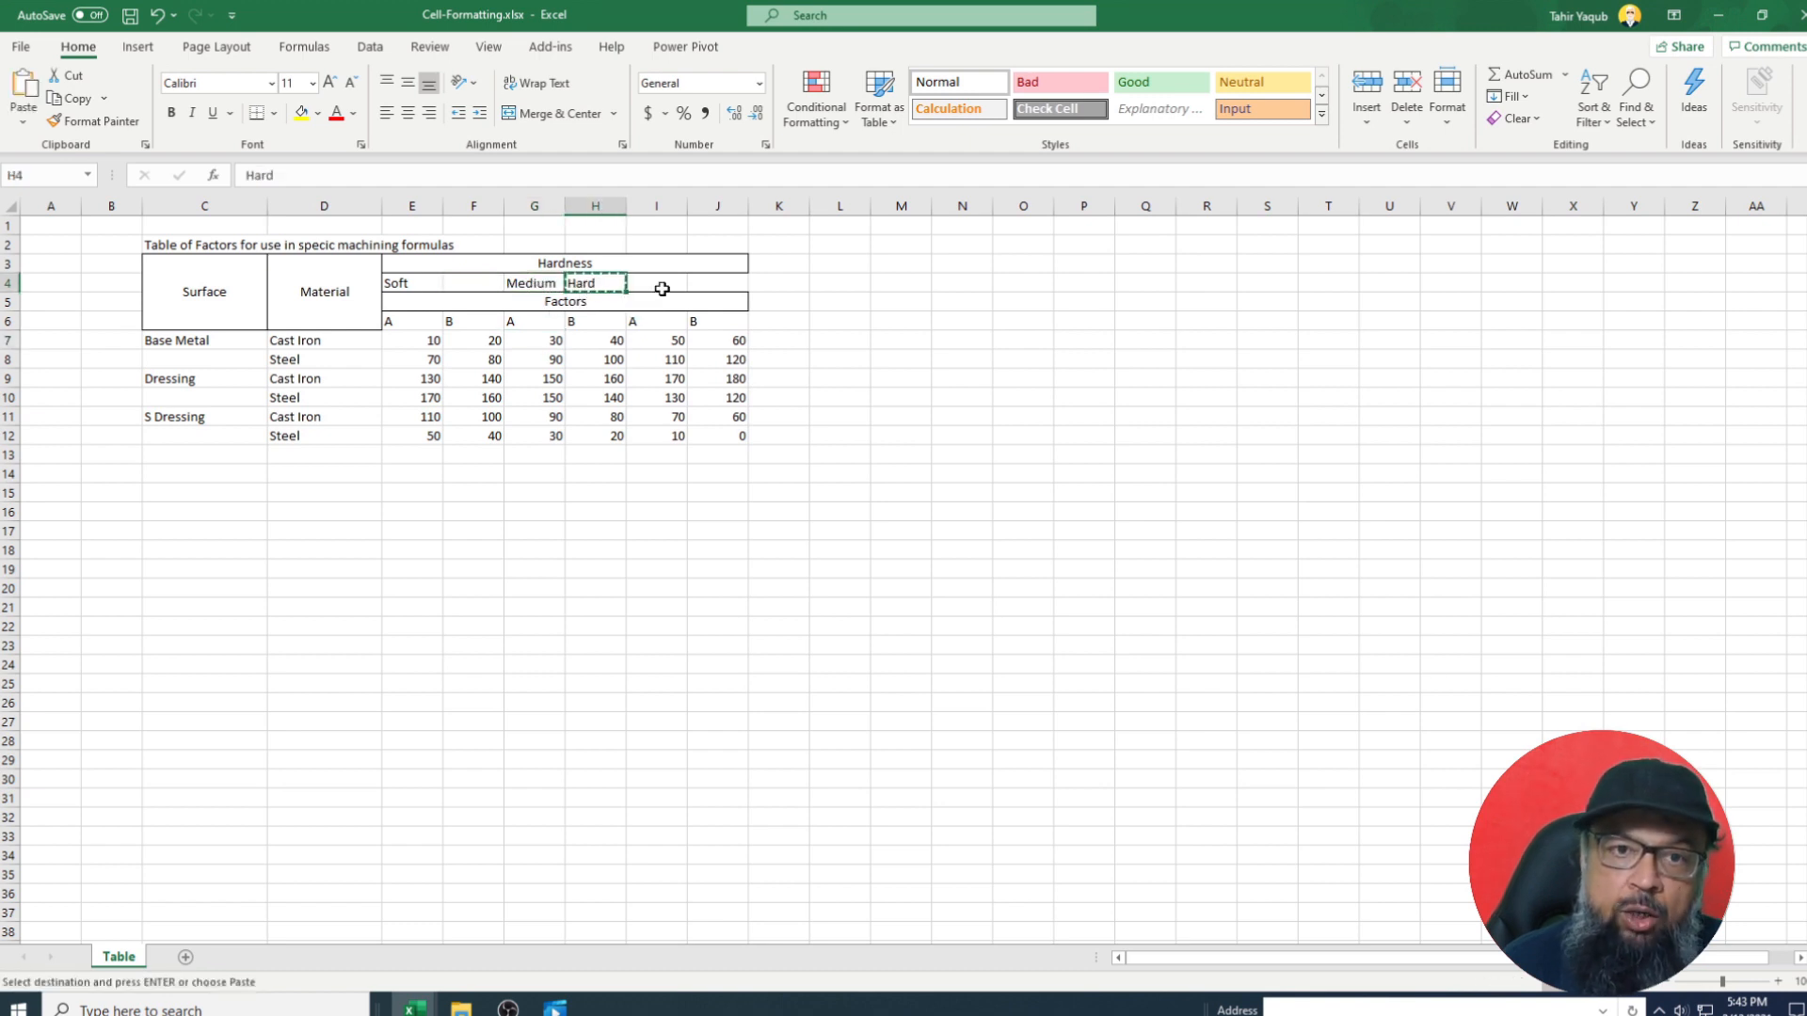
{"action": "left_click", "coordinate": [664, 287]}
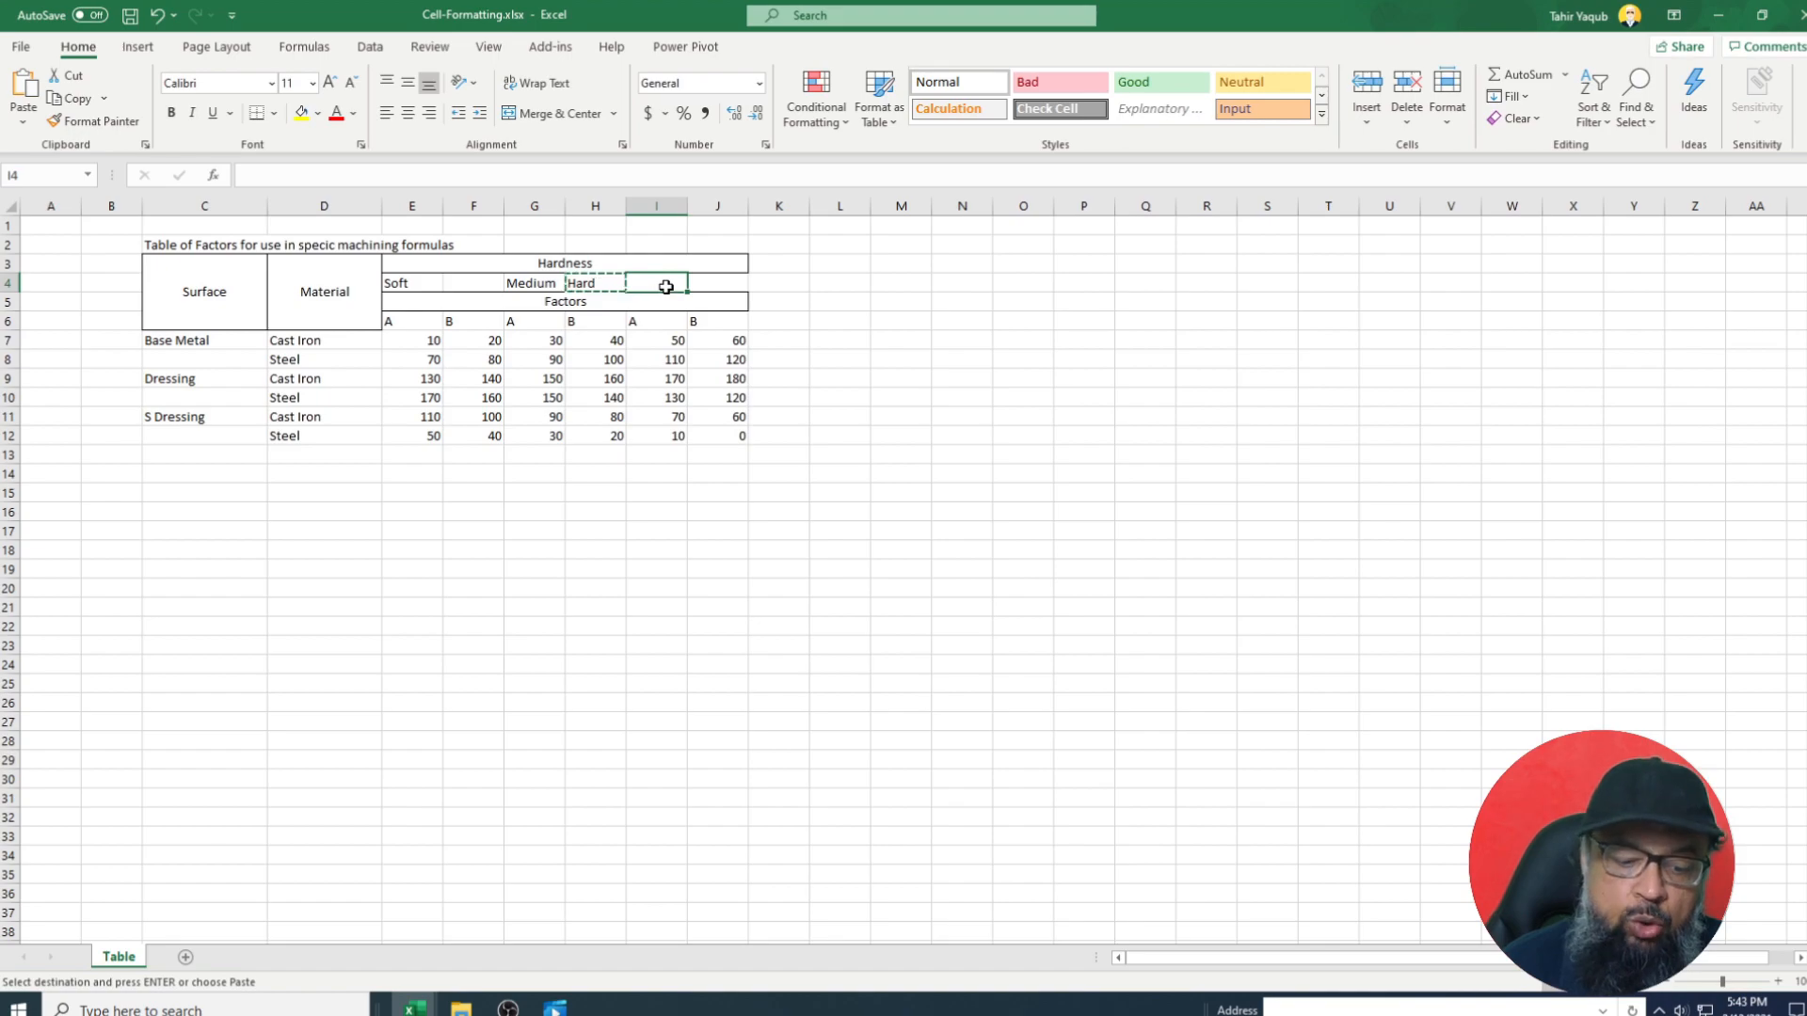
{"action": "key", "text": "ctrl+v"}
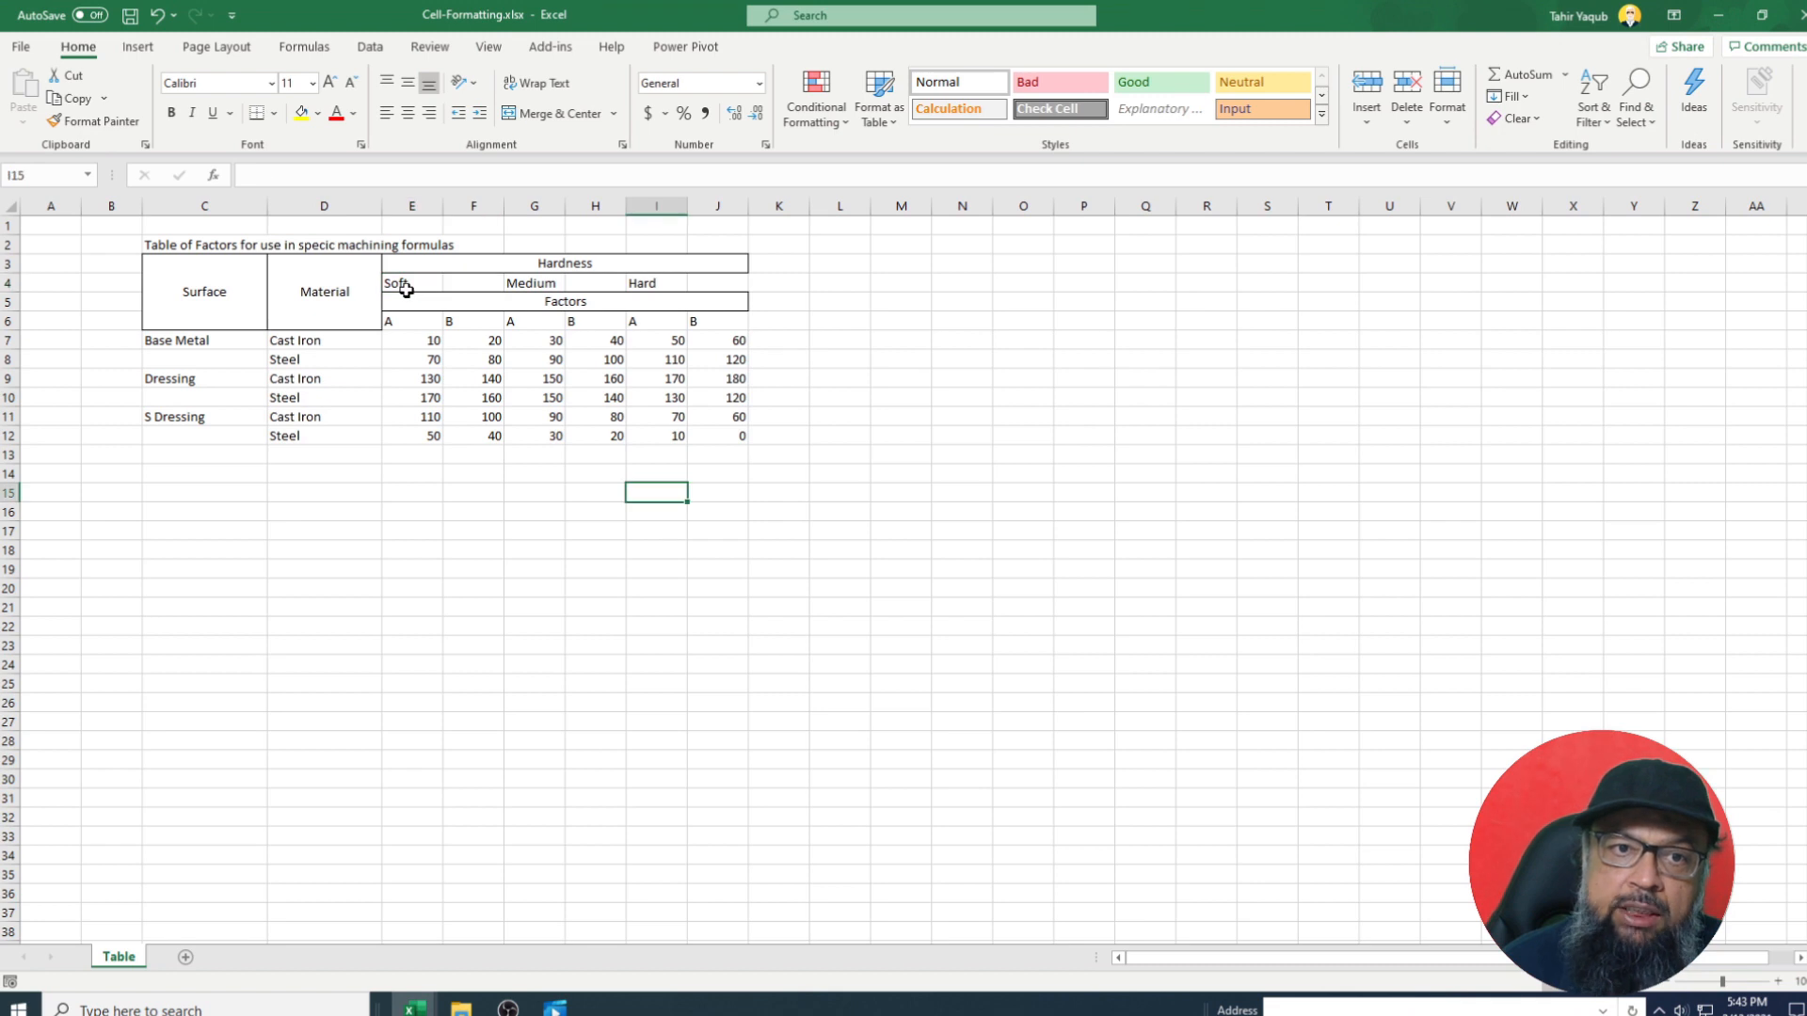
{"action": "left_click_drag", "start_coordinate": [403, 282], "coordinate": [476, 283]}
Outline, centre both ways and merge the Soft heading across E4:F4.
{"action": "left_click", "coordinate": [549, 751]}
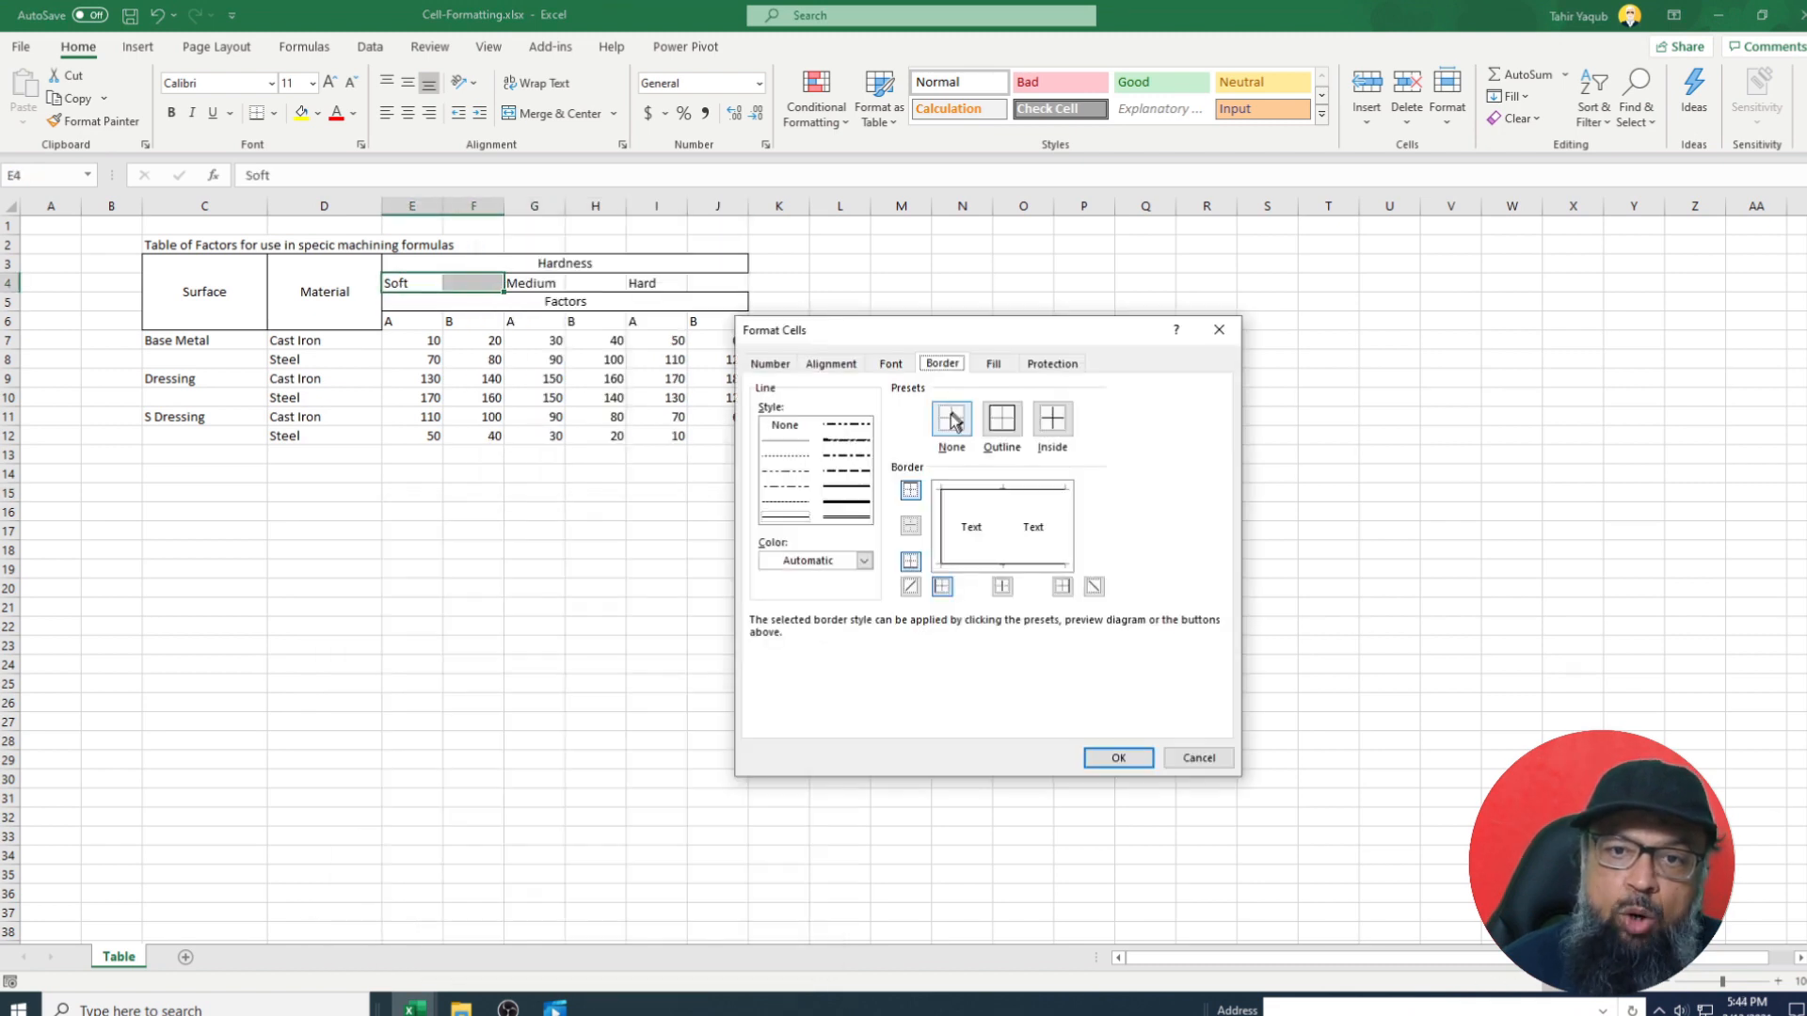
{"action": "left_click", "coordinate": [952, 426]}
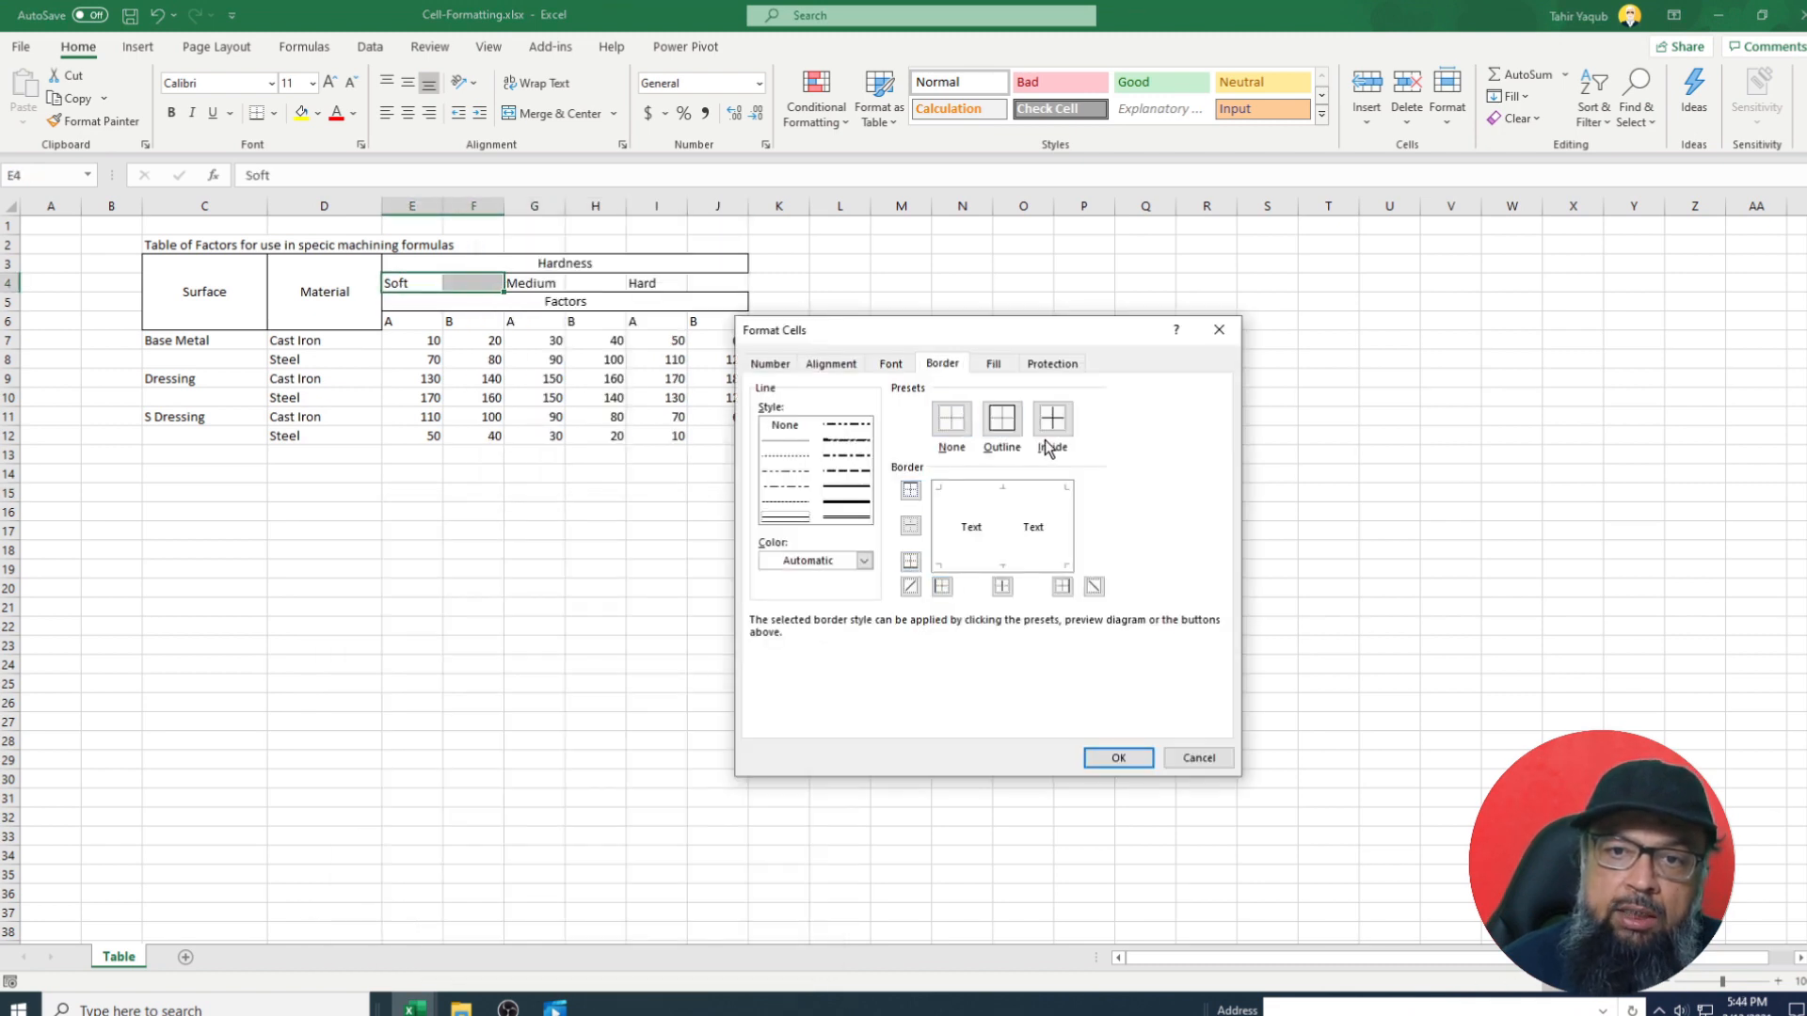
{"action": "left_click", "coordinate": [1003, 423]}
{"action": "left_click", "coordinate": [830, 363]}
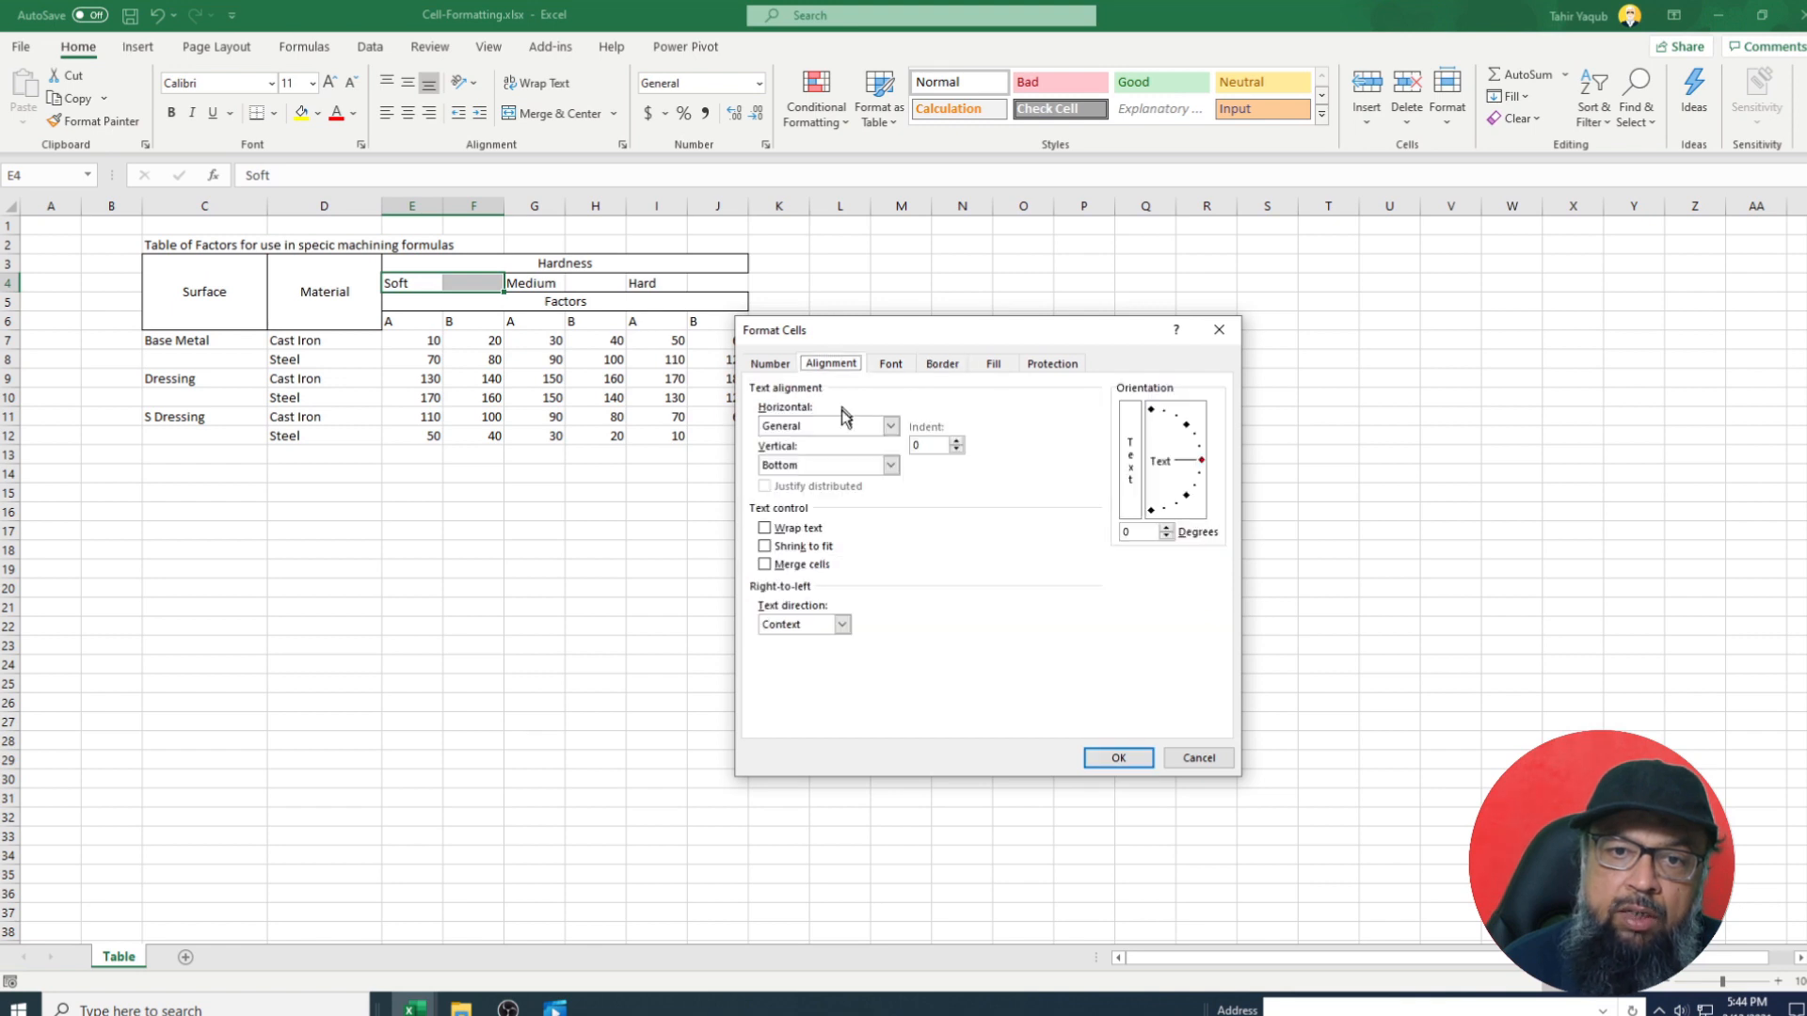
{"action": "left_click", "coordinate": [890, 426]}
{"action": "left_click", "coordinate": [809, 472]}
{"action": "left_click", "coordinate": [890, 465]}
{"action": "left_click", "coordinate": [800, 497]}
{"action": "left_click", "coordinate": [764, 564]}
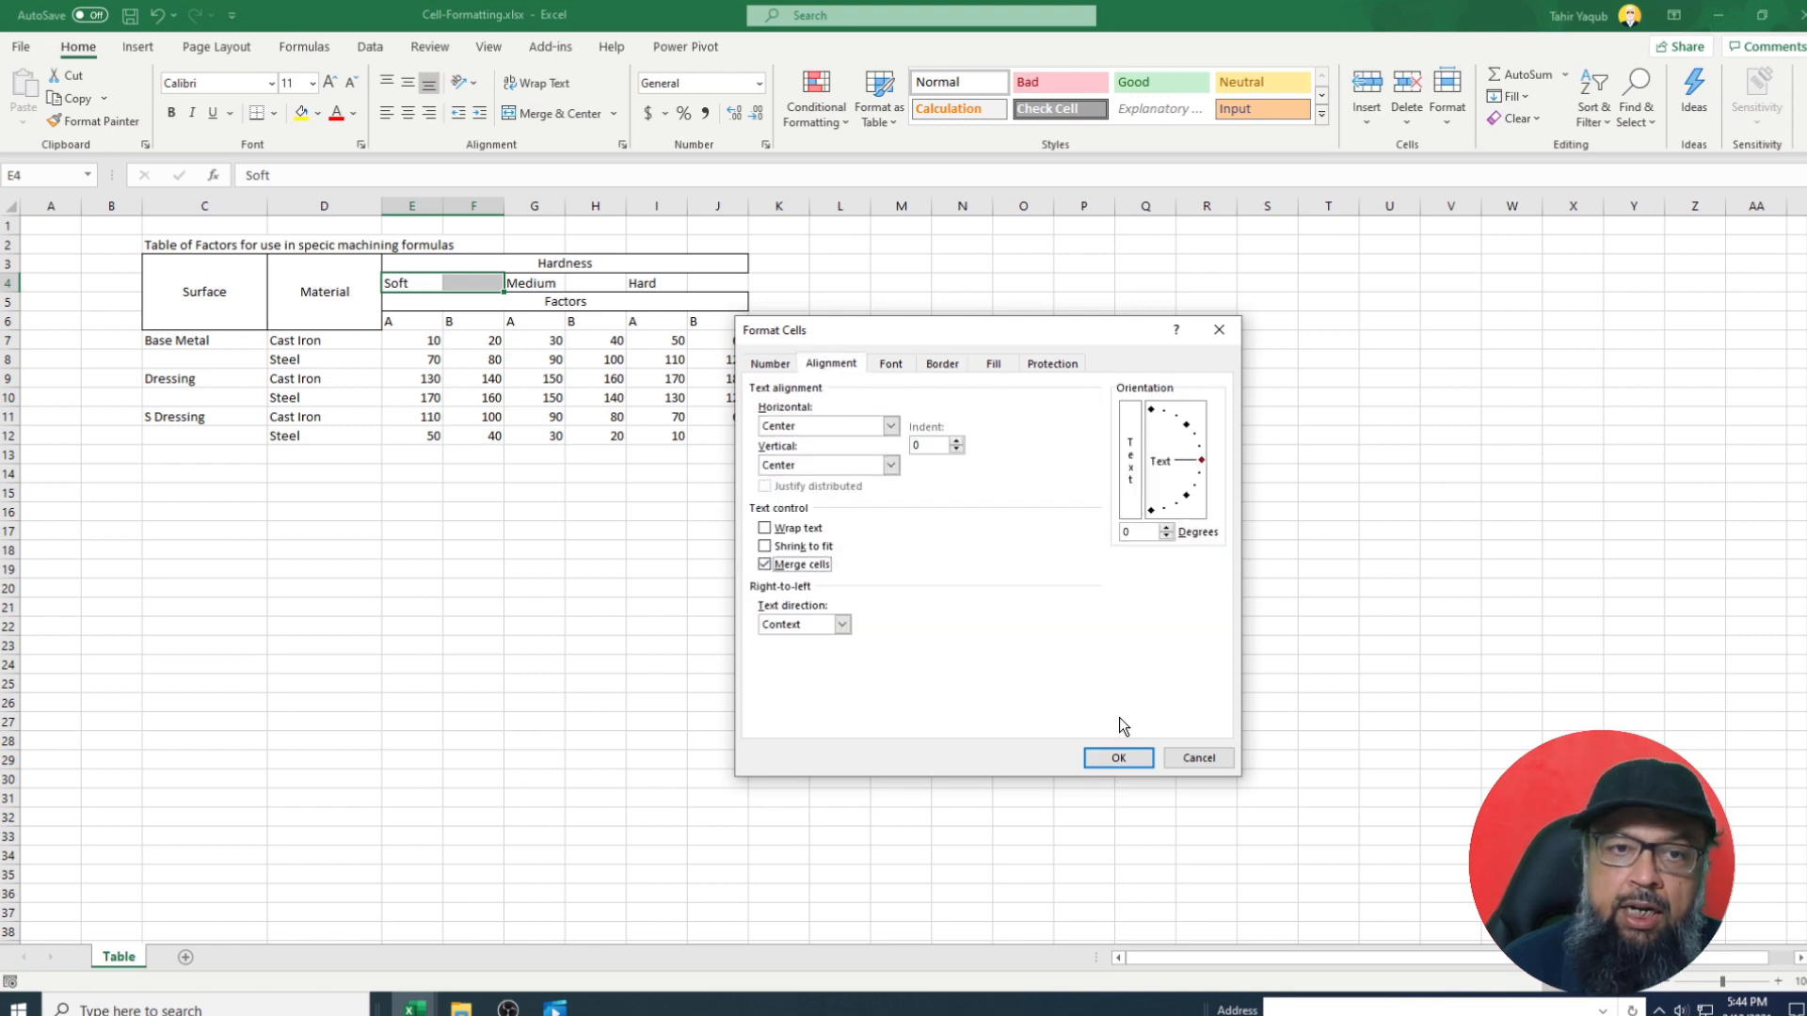
{"action": "left_click", "coordinate": [1118, 757]}
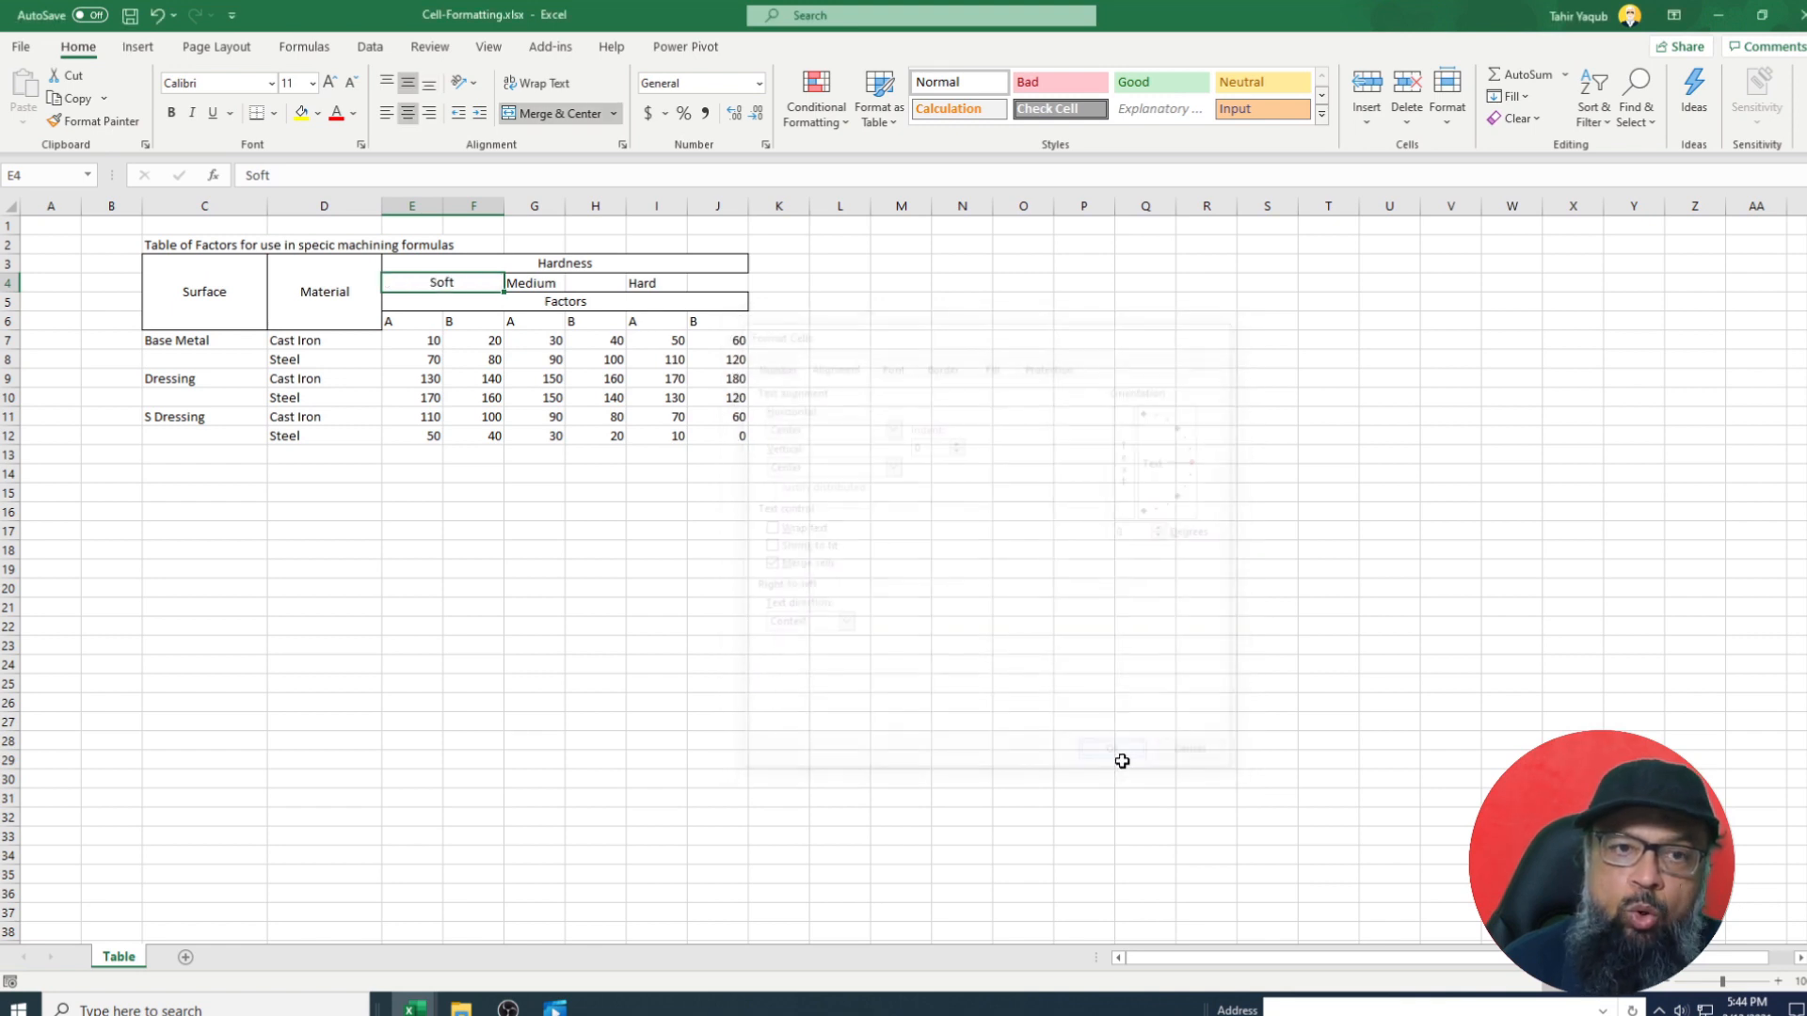
Copy the Soft format onto Medium in G4:H4 and Hard in I4:J4 with Format Painter.
{"action": "left_click", "coordinate": [96, 122]}
{"action": "left_click_drag", "start_coordinate": [534, 282], "coordinate": [593, 288]}
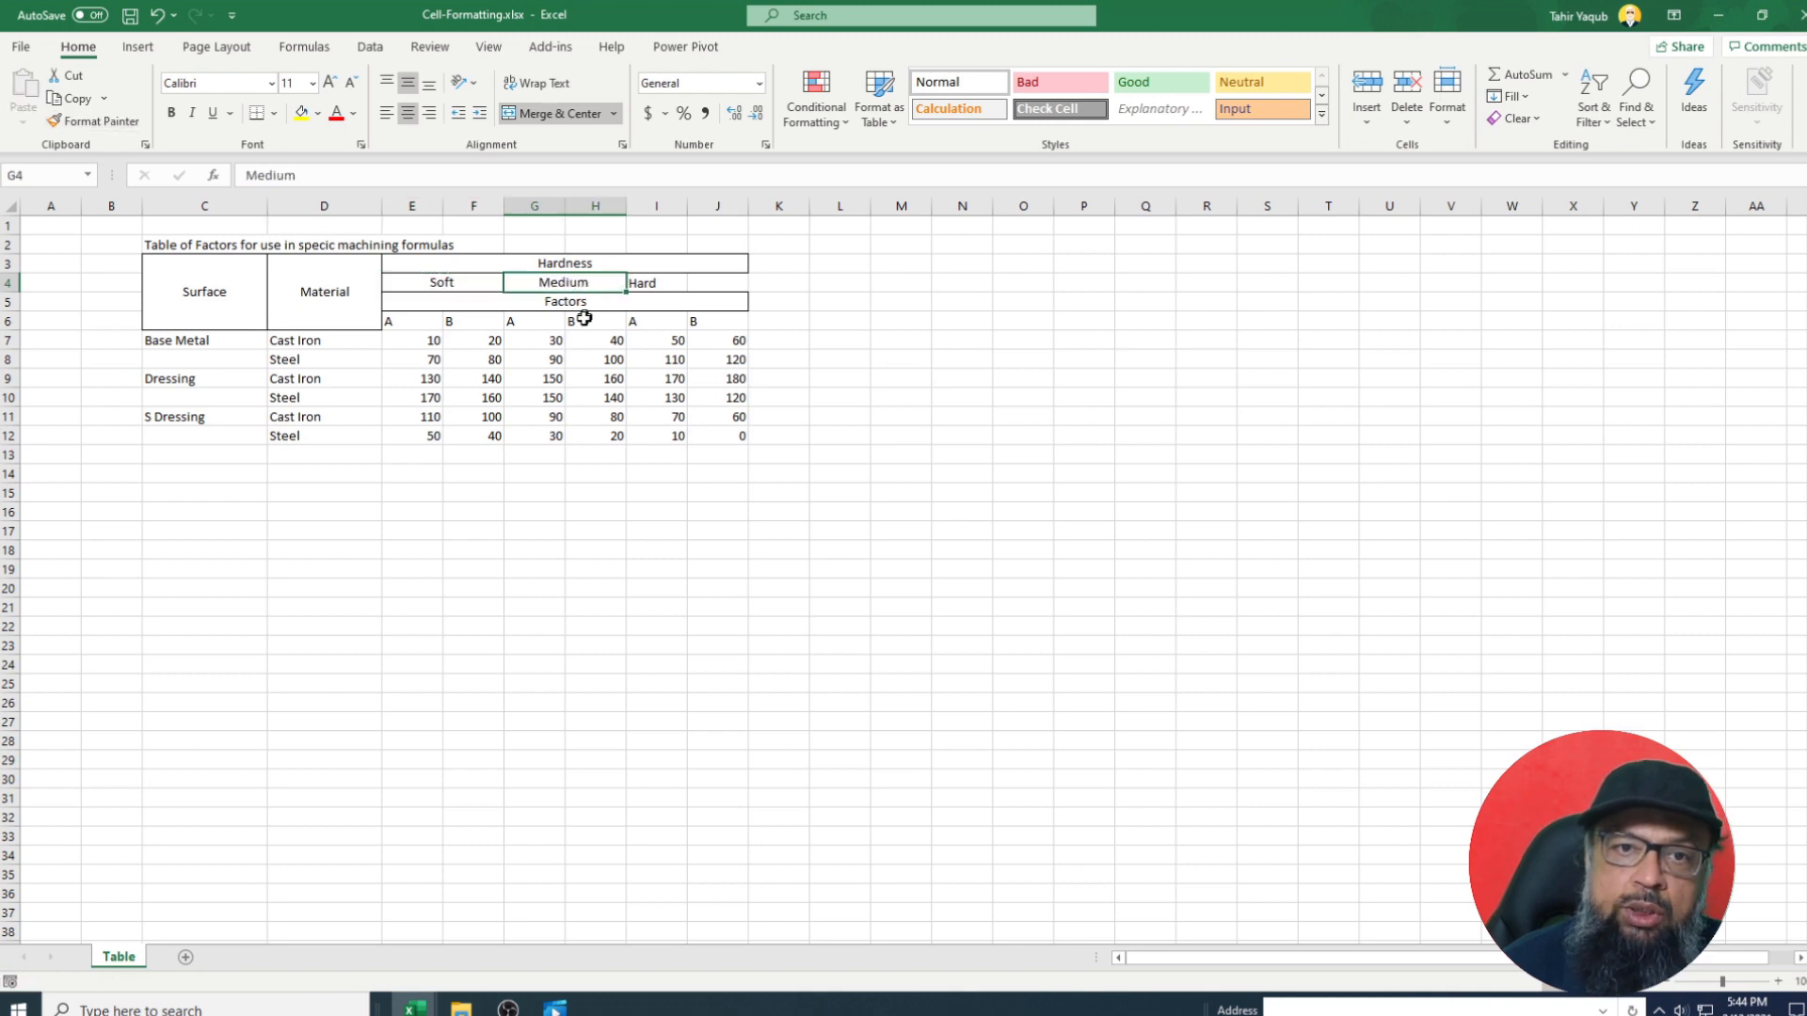
{"action": "left_click", "coordinate": [102, 122]}
{"action": "left_click_drag", "start_coordinate": [649, 285], "coordinate": [715, 288]}
{"action": "left_click", "coordinate": [656, 513]}
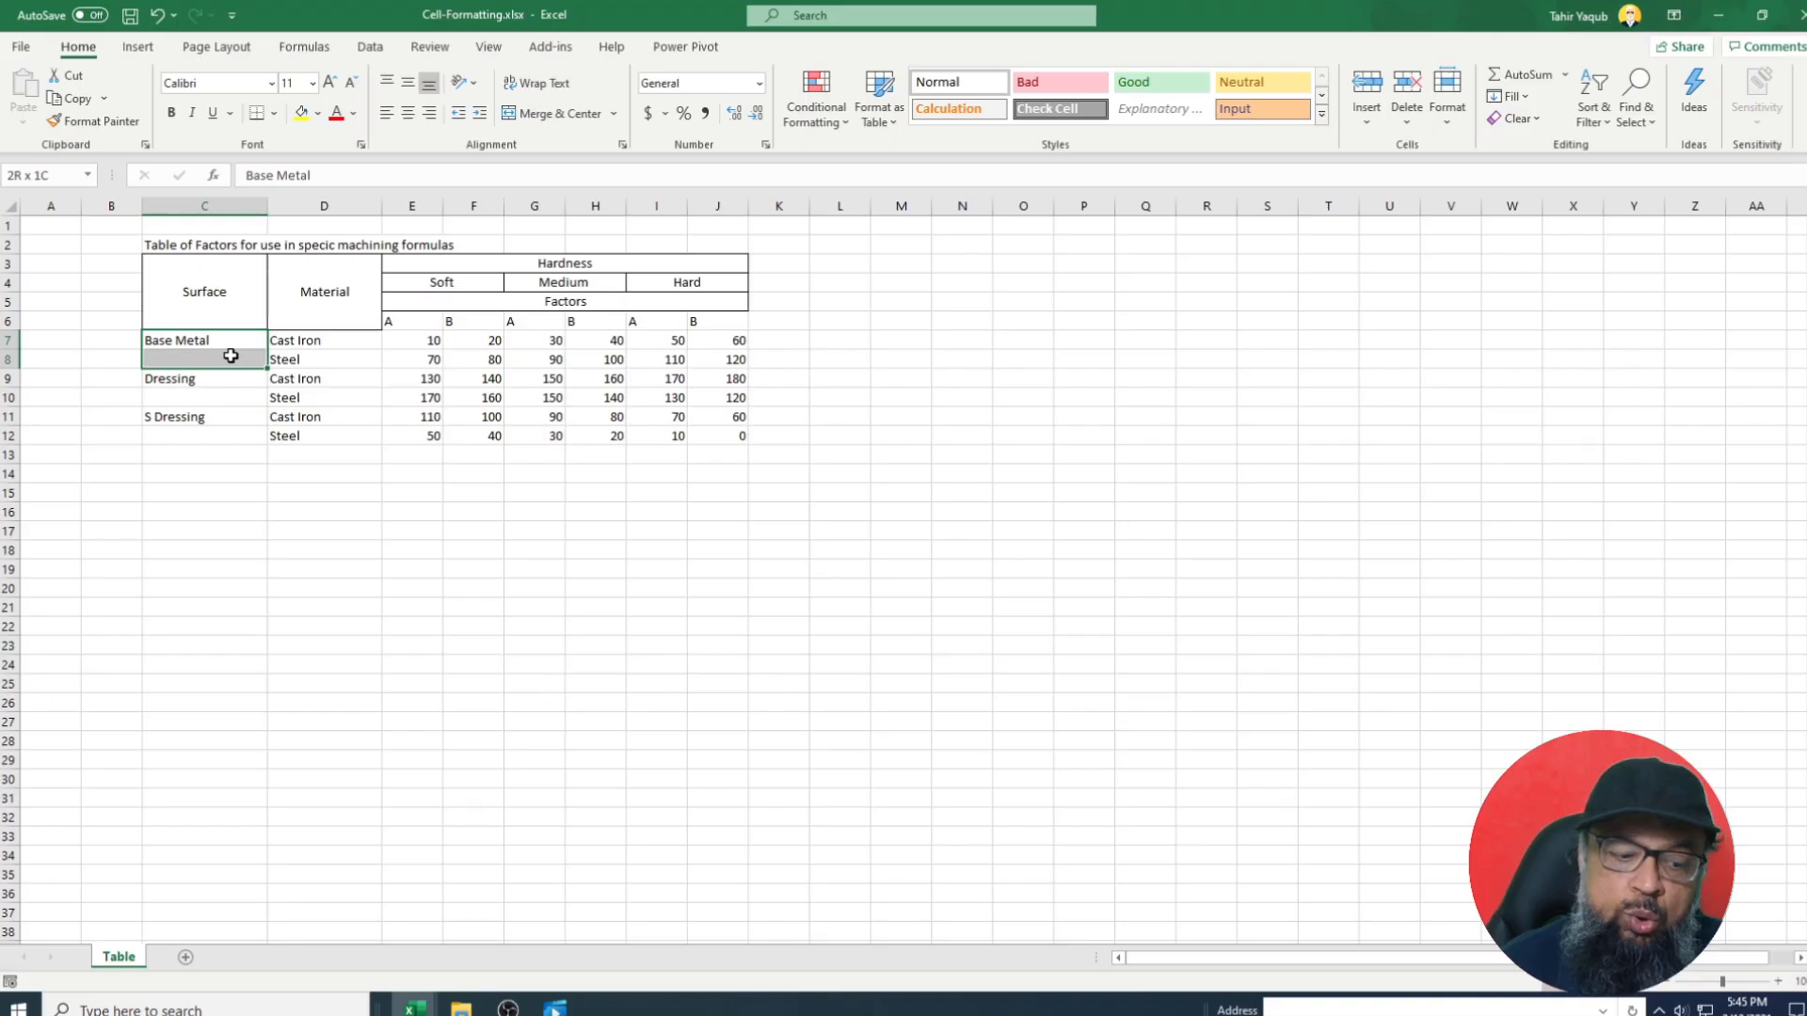
Merge and centre C7:C8, C9:C10 and C11:C12 for Base Metal, Dressing and S Dressing.
{"action": "left_click_drag", "start_coordinate": [230, 356], "coordinate": [231, 358]}
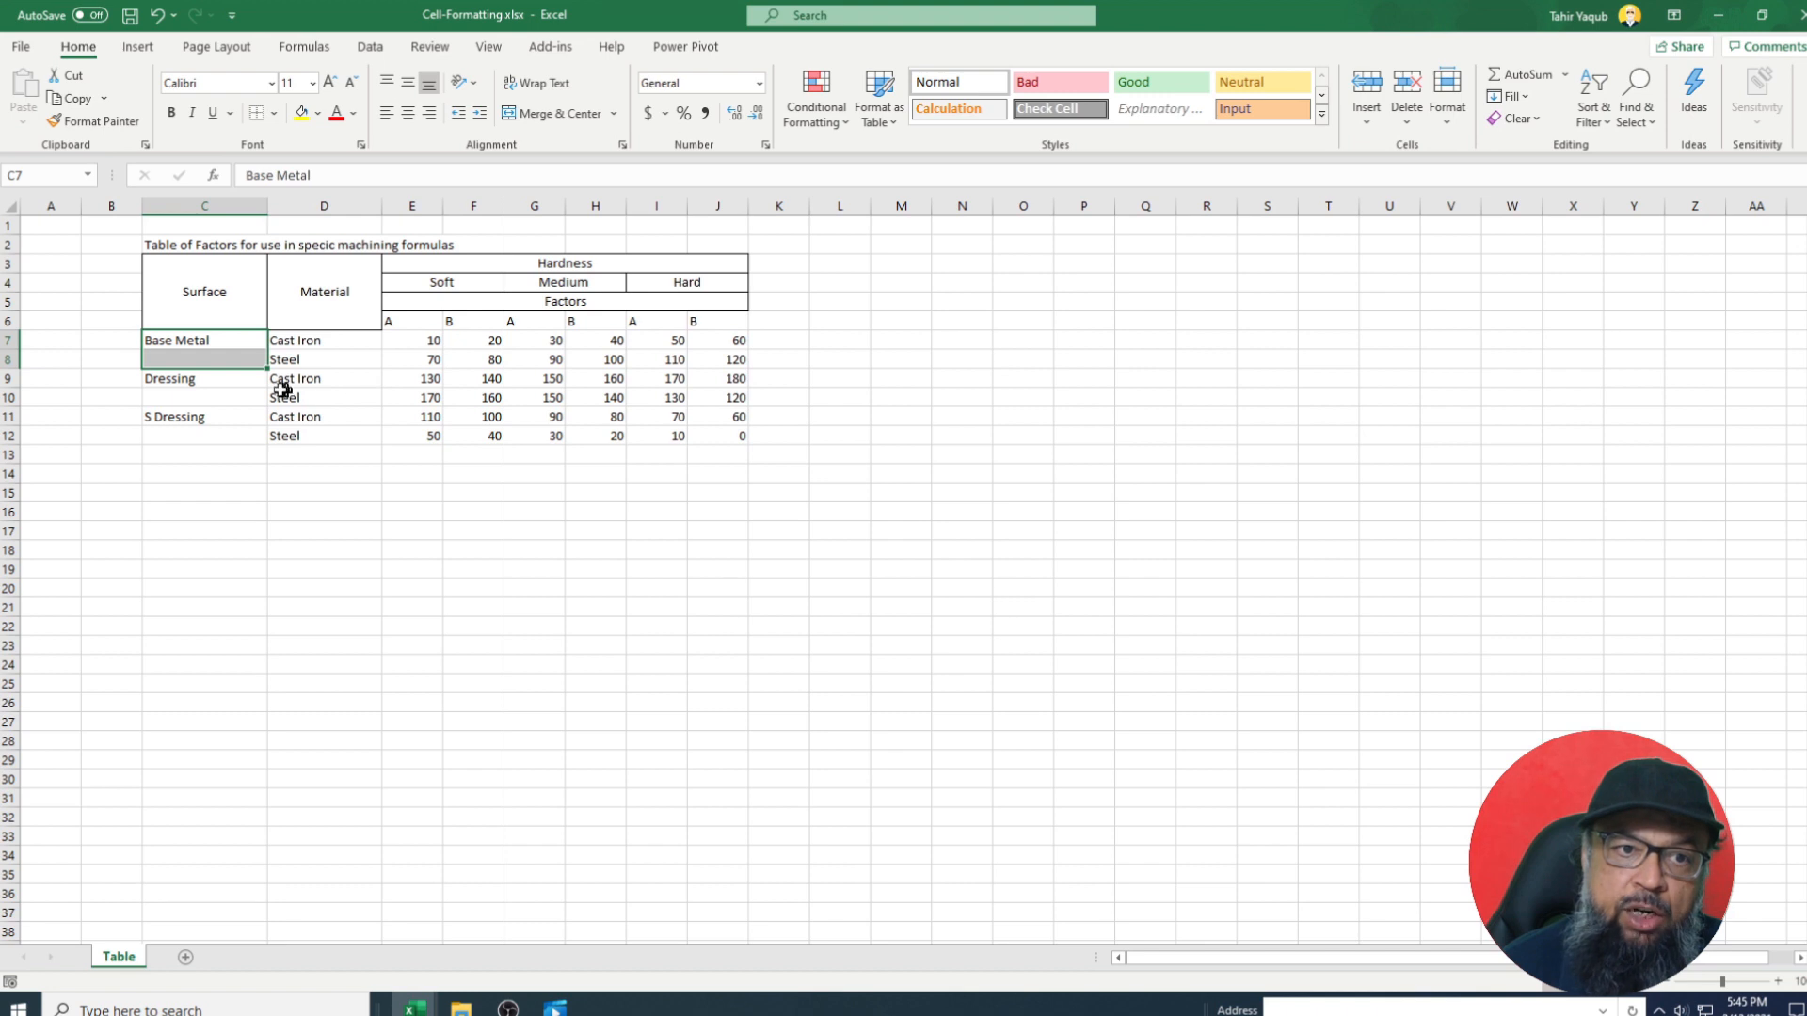
{"action": "left_click_drag", "start_coordinate": [238, 380], "coordinate": [233, 401]}
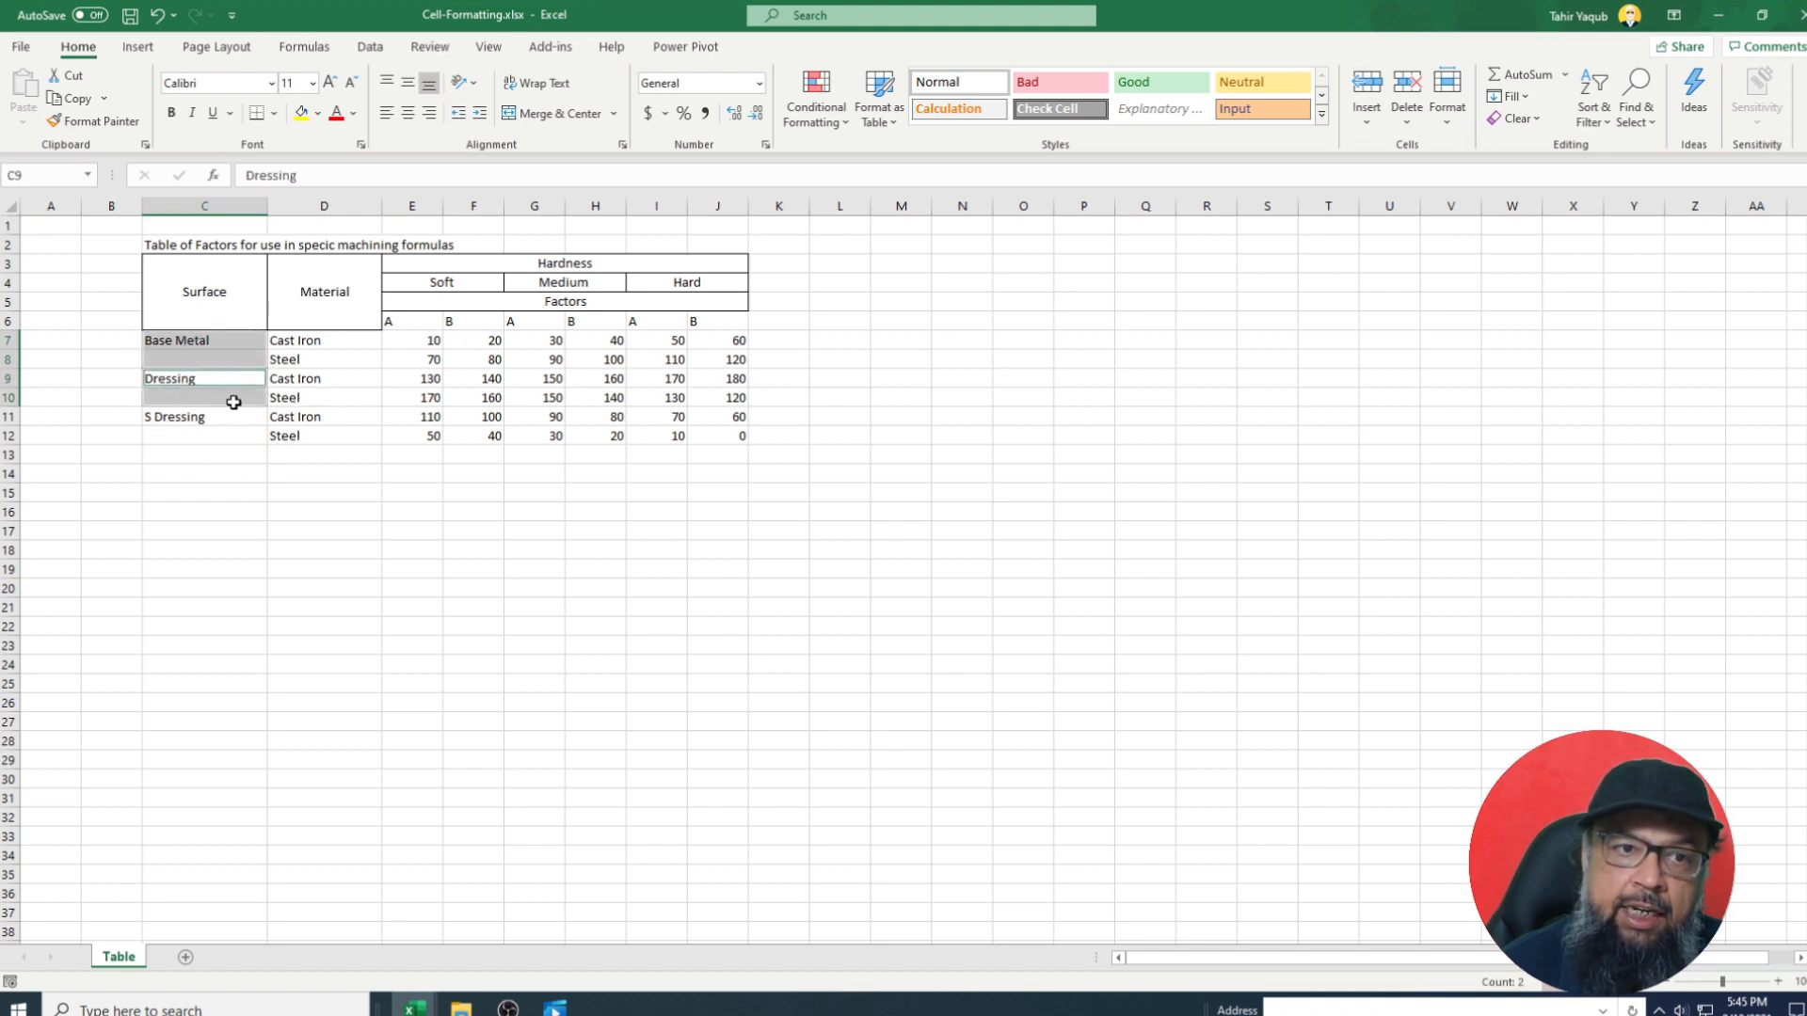
{"action": "left_click_drag", "start_coordinate": [240, 415], "coordinate": [244, 441]}
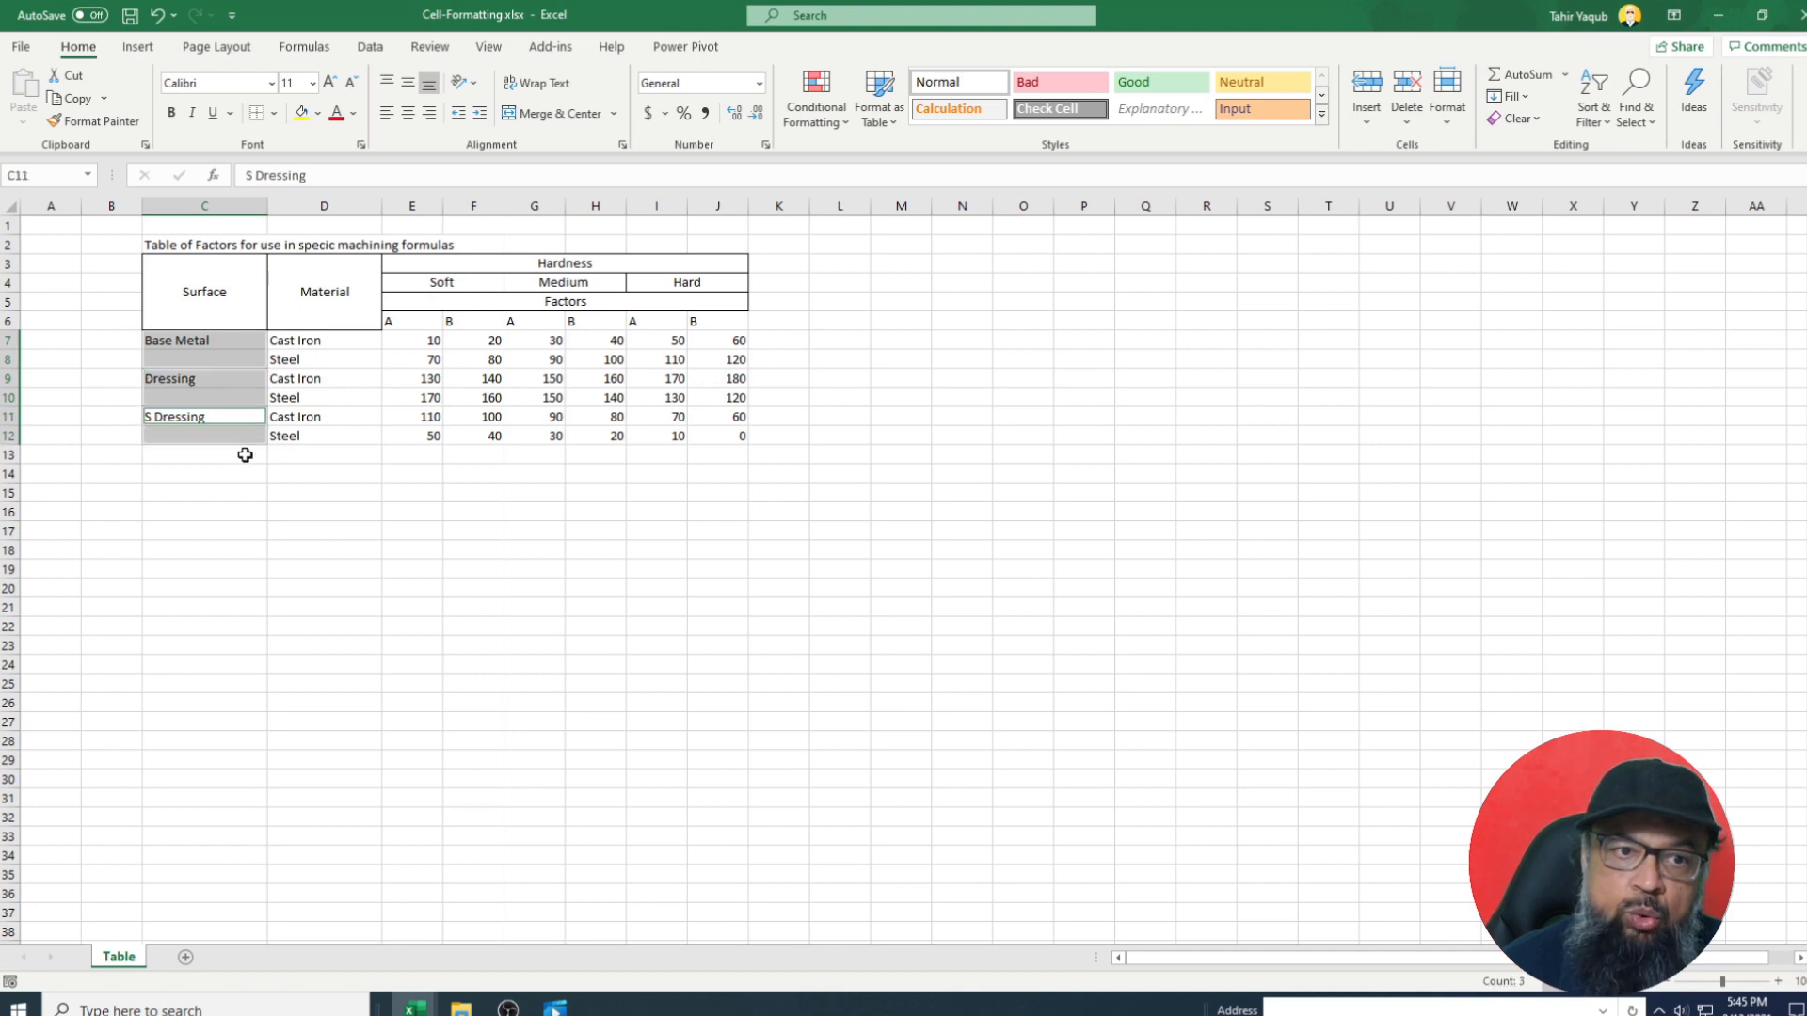
{"action": "right_click", "coordinate": [228, 359]}
{"action": "left_click", "coordinate": [344, 828]}
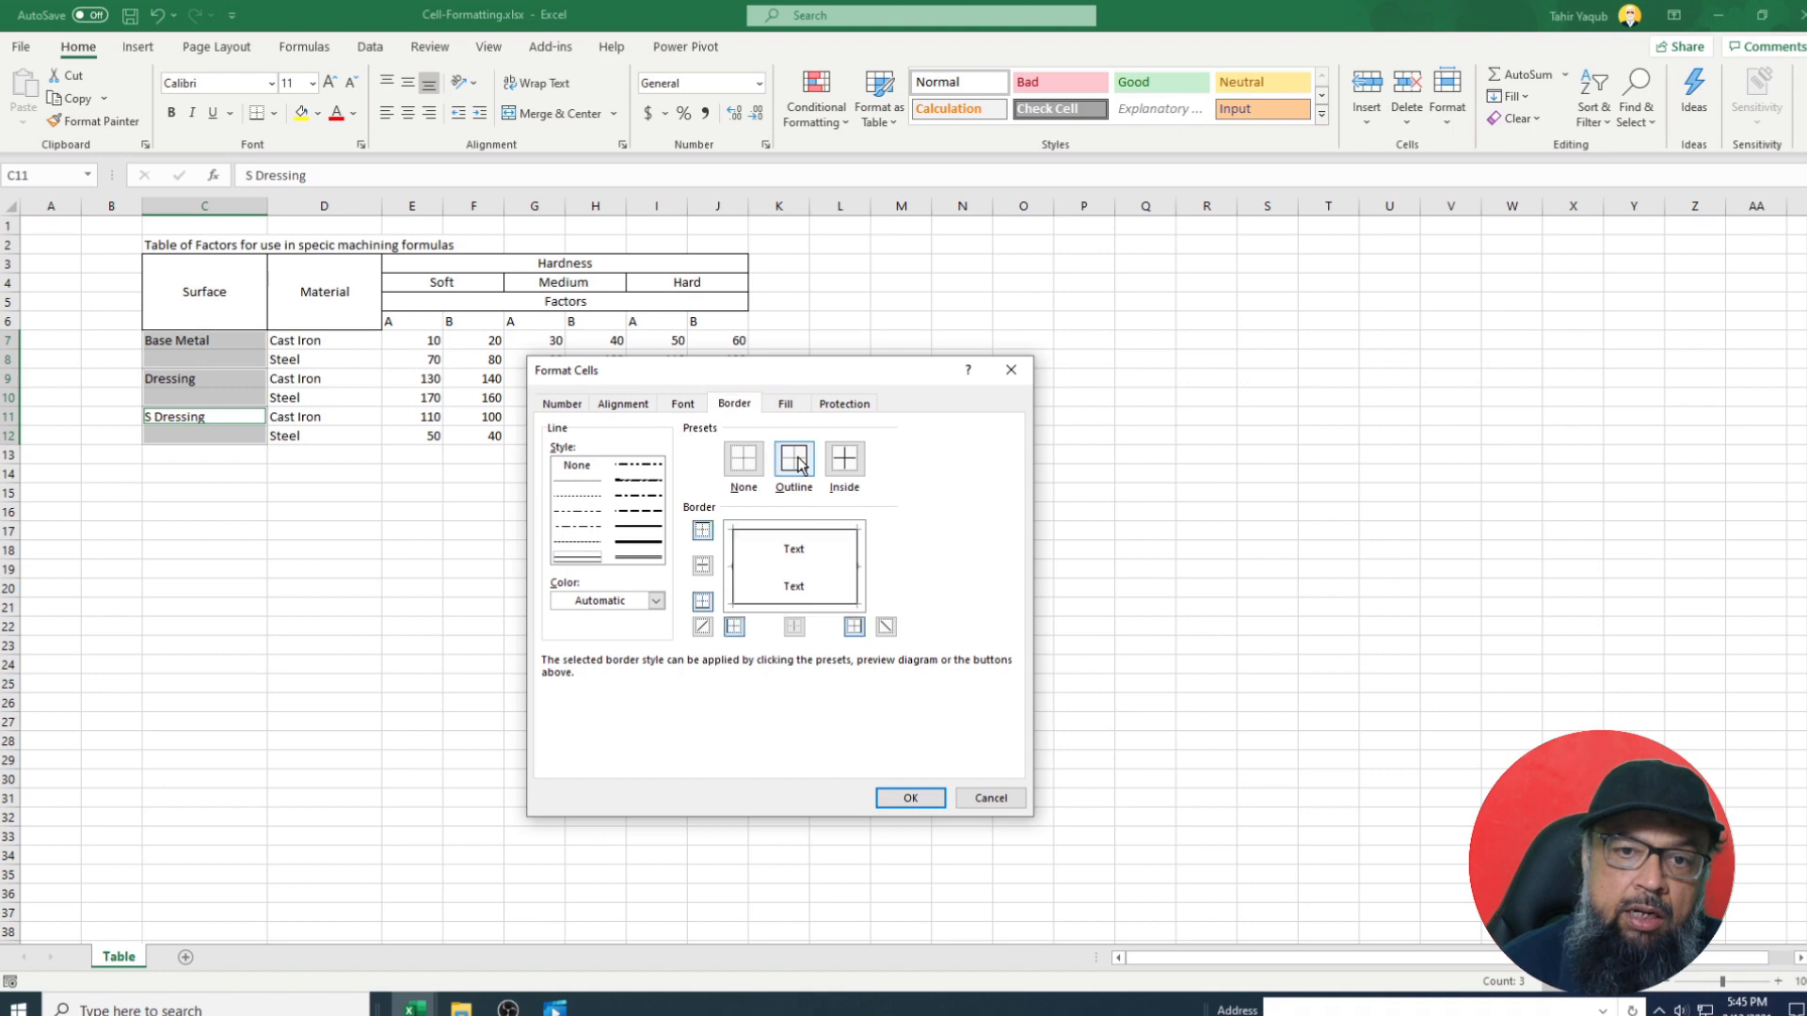
{"action": "left_click", "coordinate": [625, 404]}
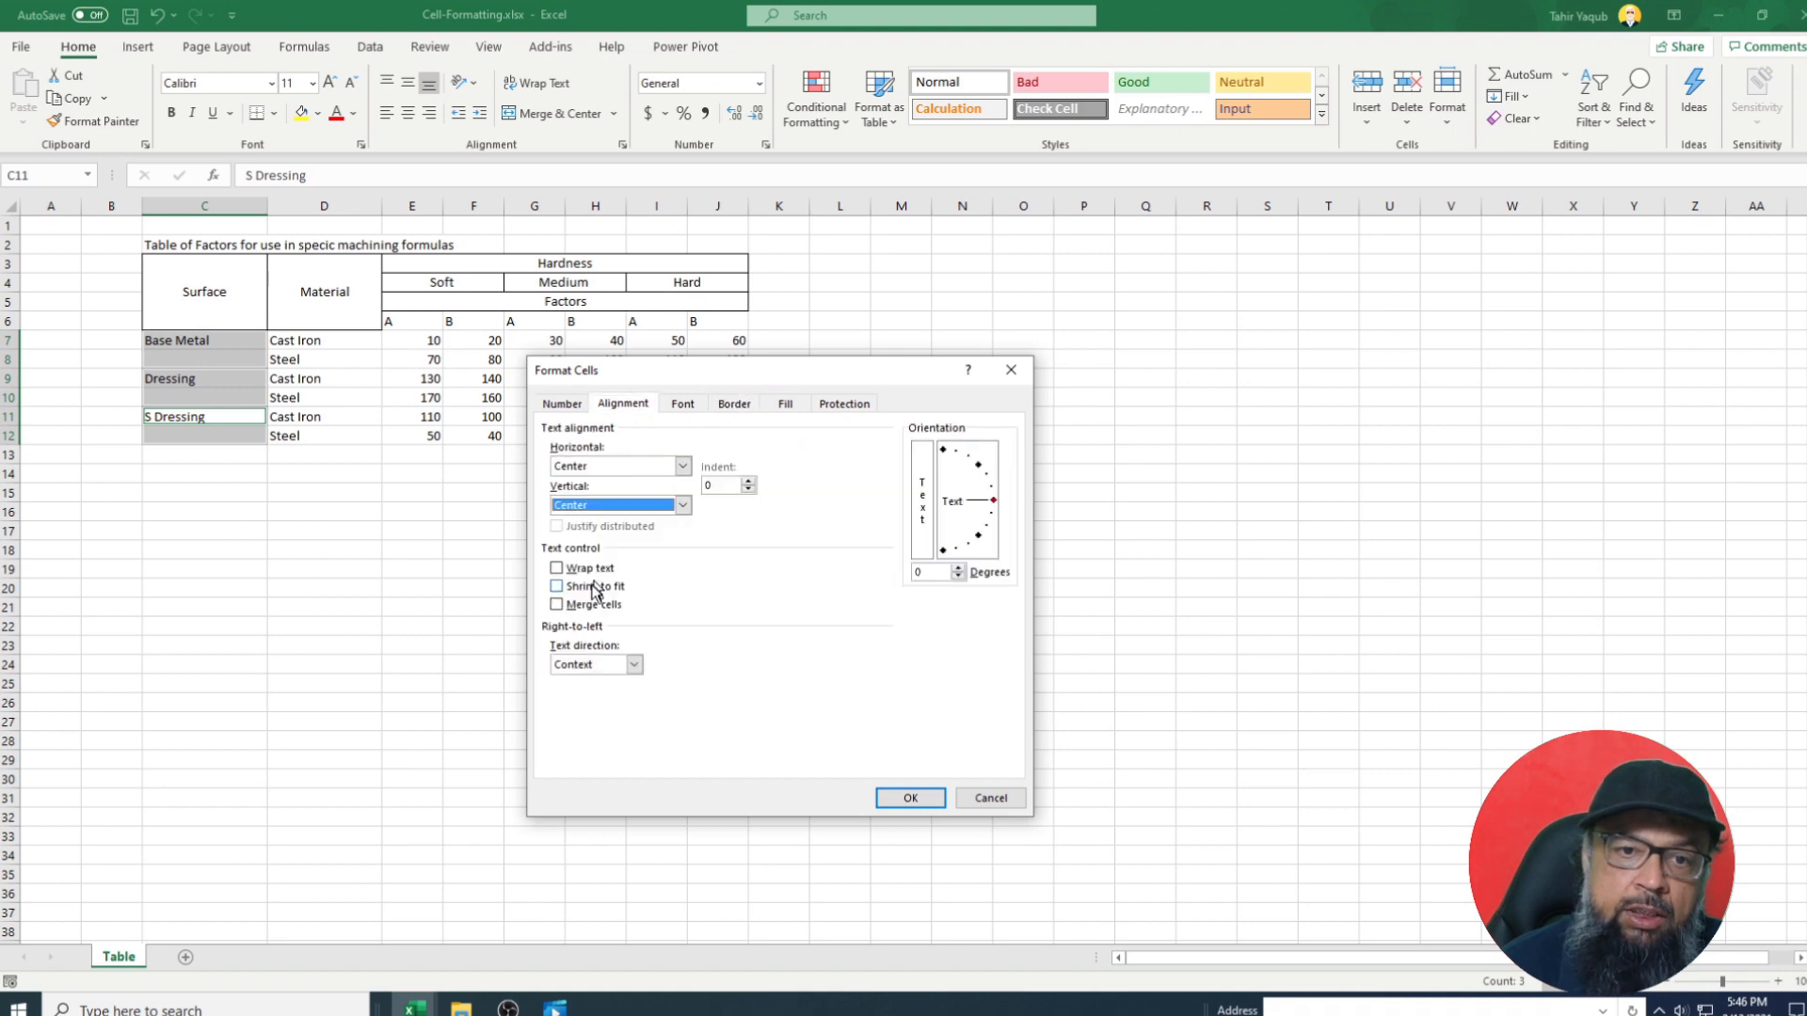
{"action": "left_click", "coordinate": [557, 604]}
{"action": "left_click", "coordinate": [910, 798]}
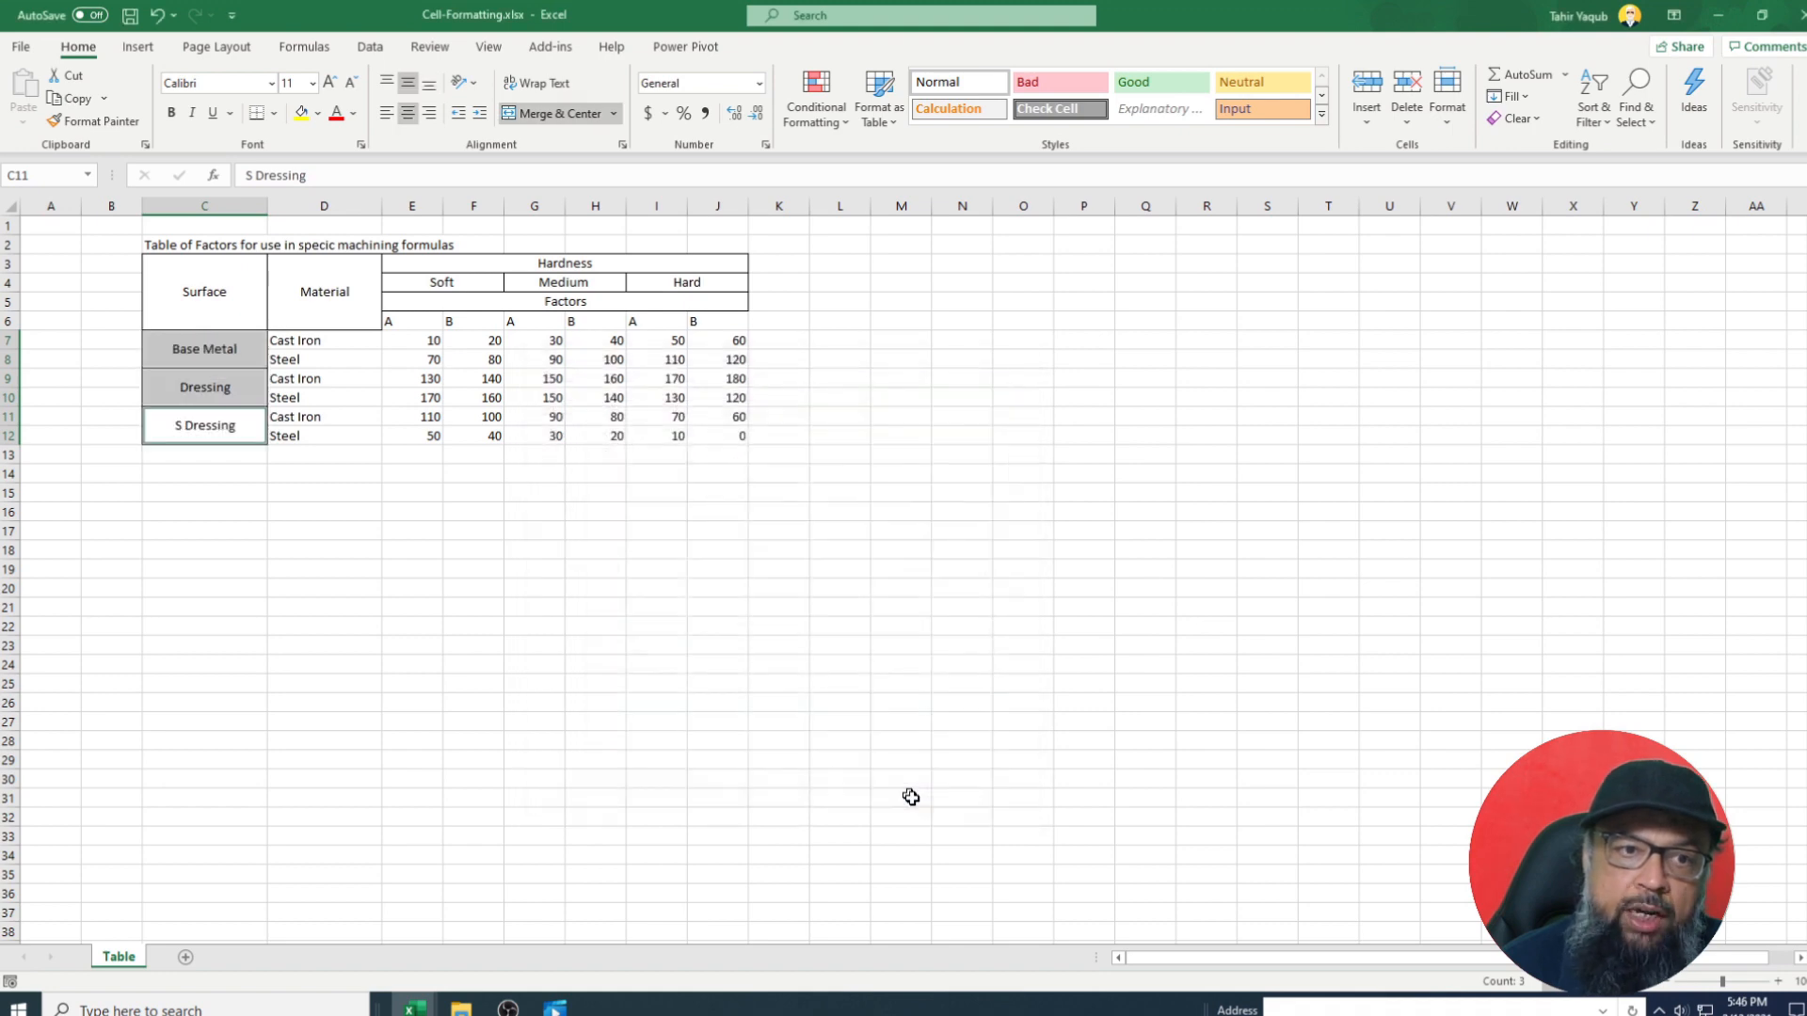
{"action": "left_click", "coordinate": [473, 568]}
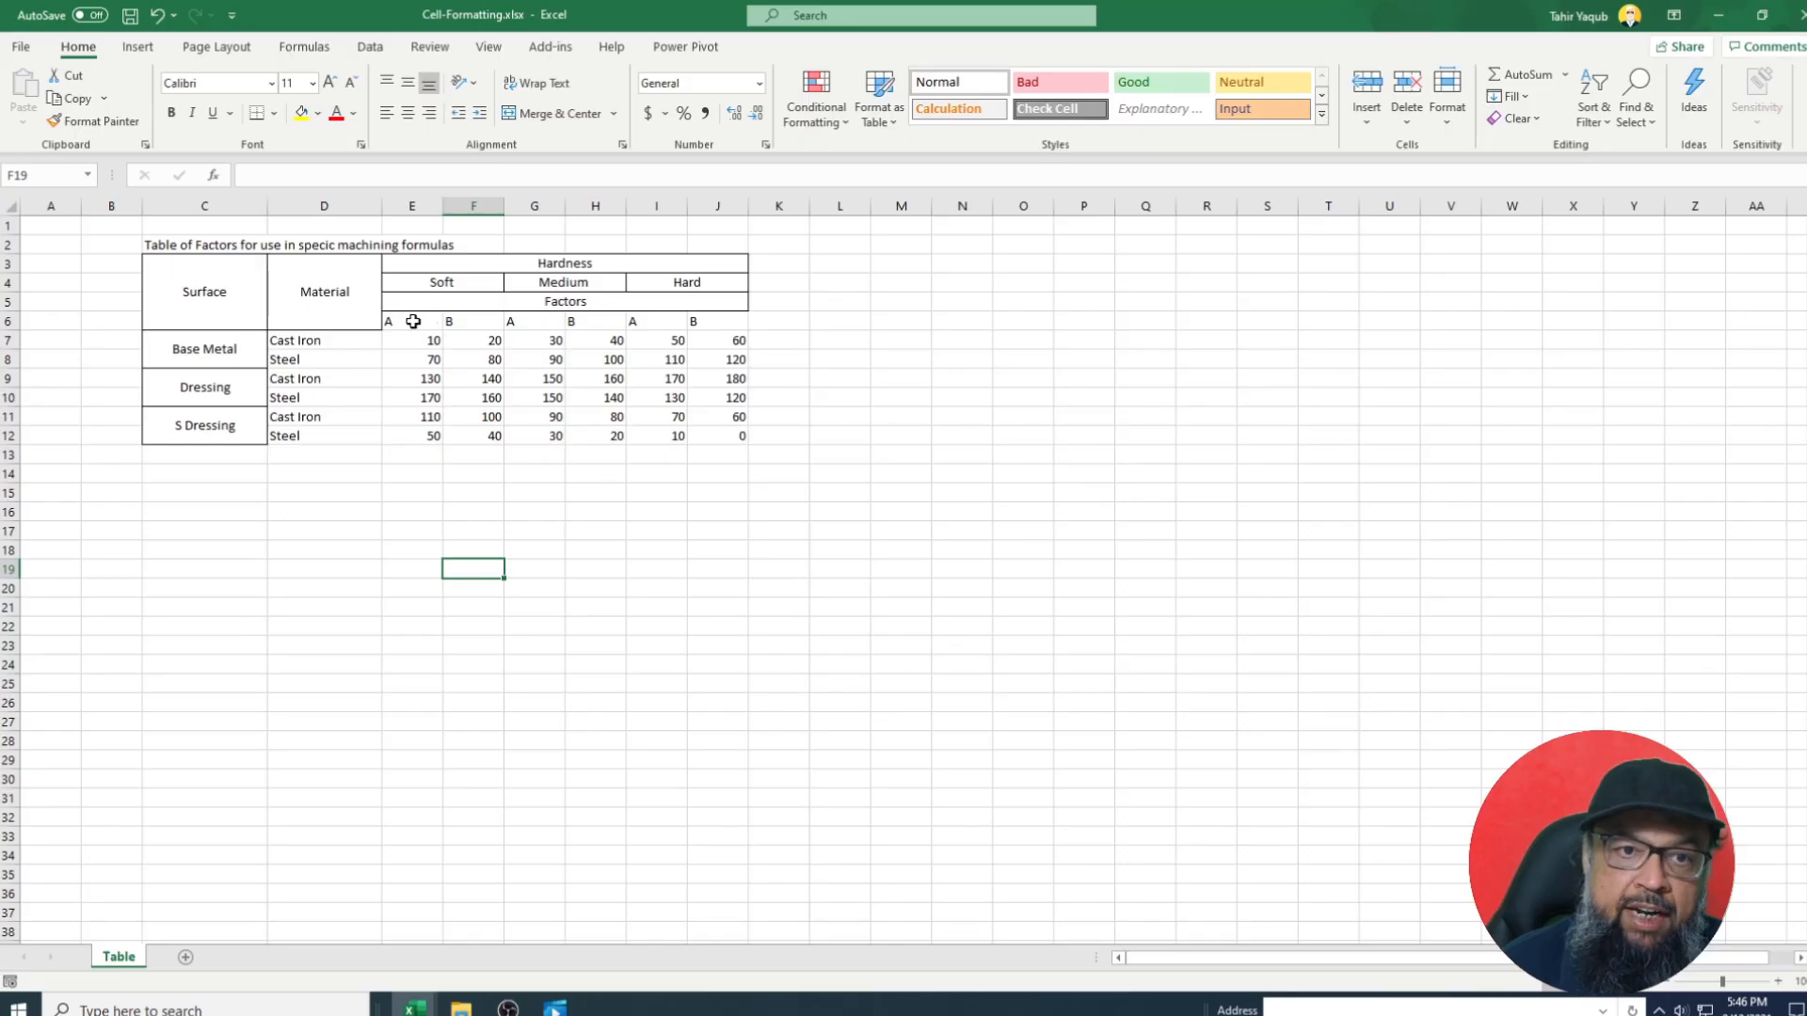
{"action": "left_click_drag", "start_coordinate": [405, 321], "coordinate": [716, 440]}
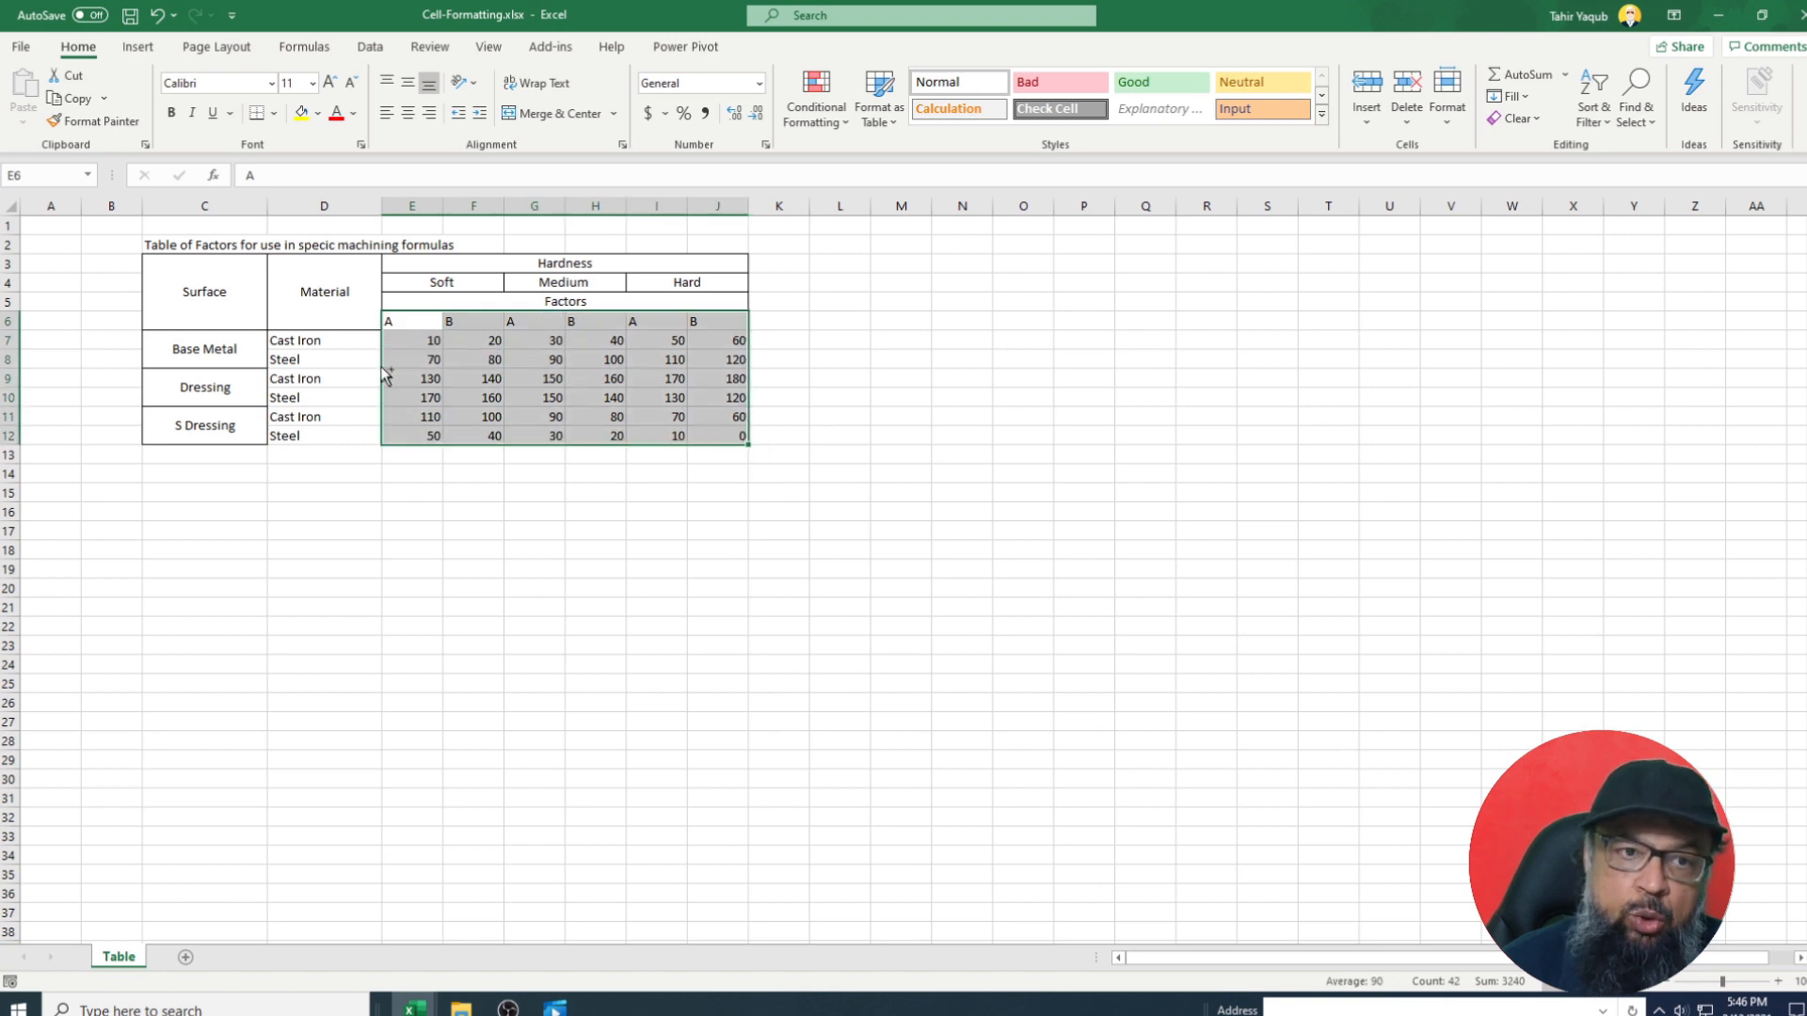
Give the Material entries and factor values outline and inside grid borders.
{"action": "left_click_drag", "start_coordinate": [353, 340], "coordinate": [324, 431]}
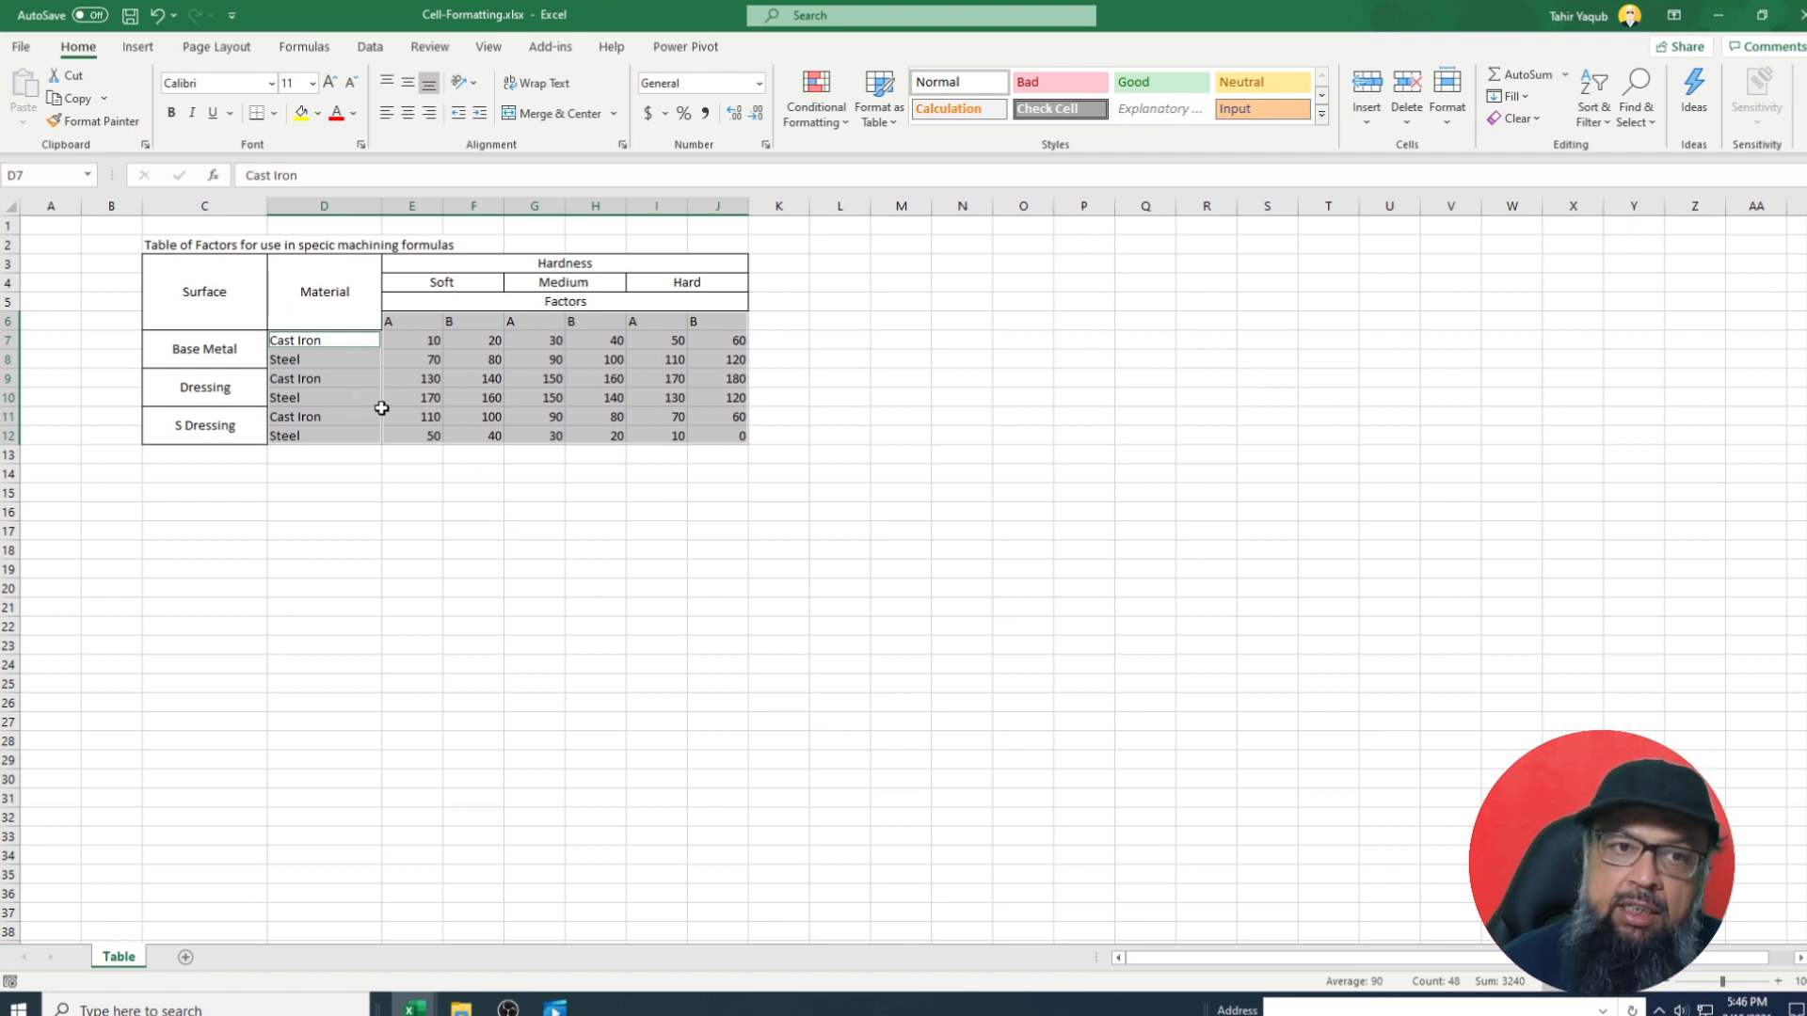
{"action": "right_click", "coordinate": [716, 372]}
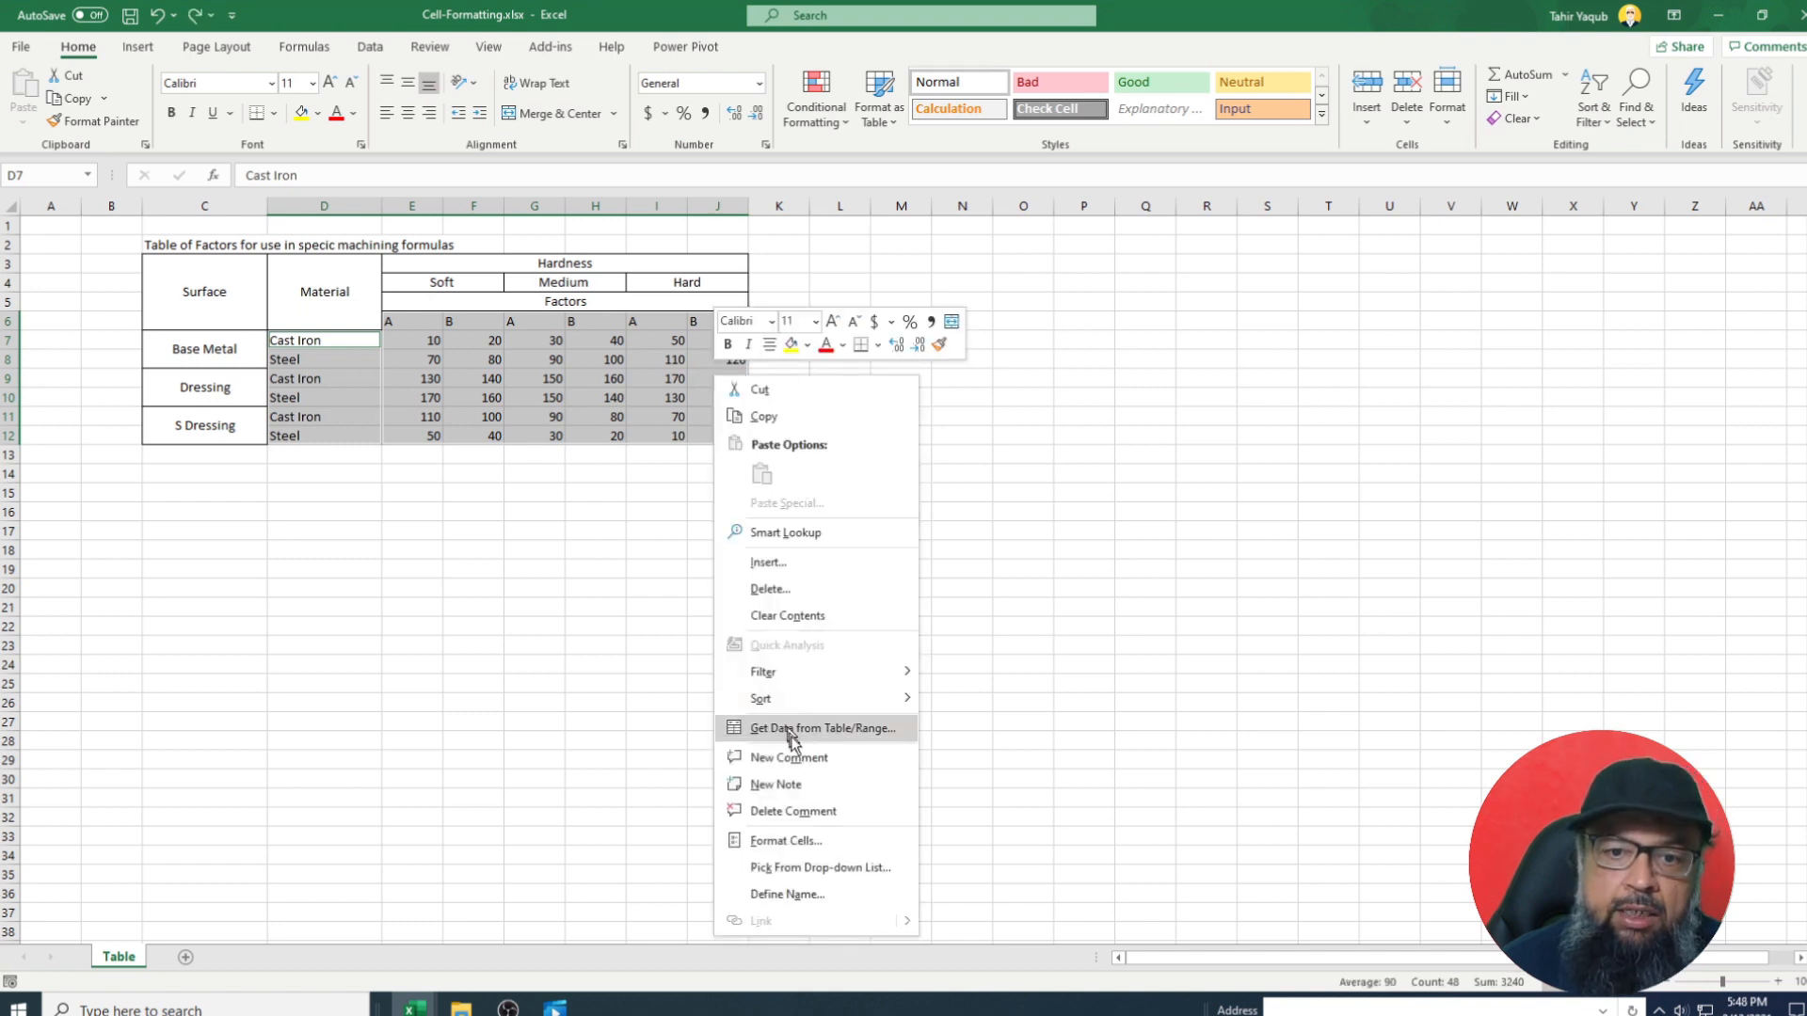
{"action": "left_click", "coordinate": [807, 841]}
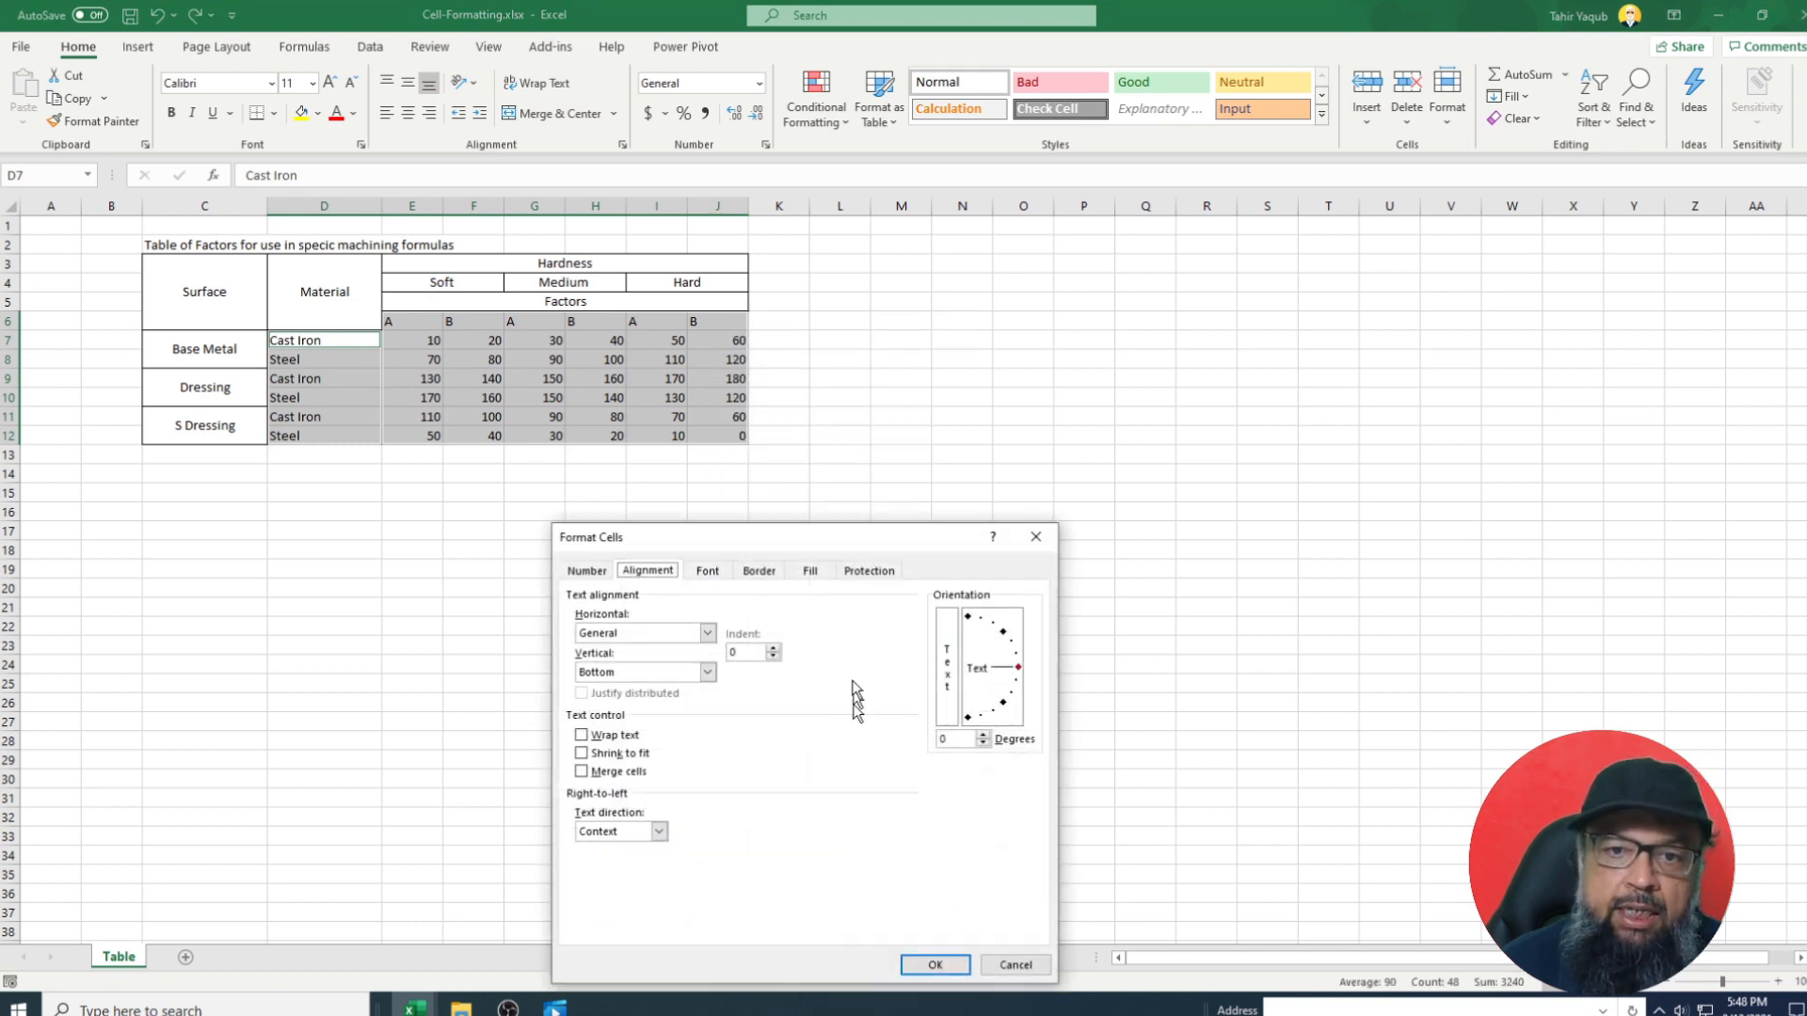
{"action": "left_click_drag", "start_coordinate": [839, 540], "coordinate": [1030, 312]}
{"action": "left_click", "coordinate": [951, 336]}
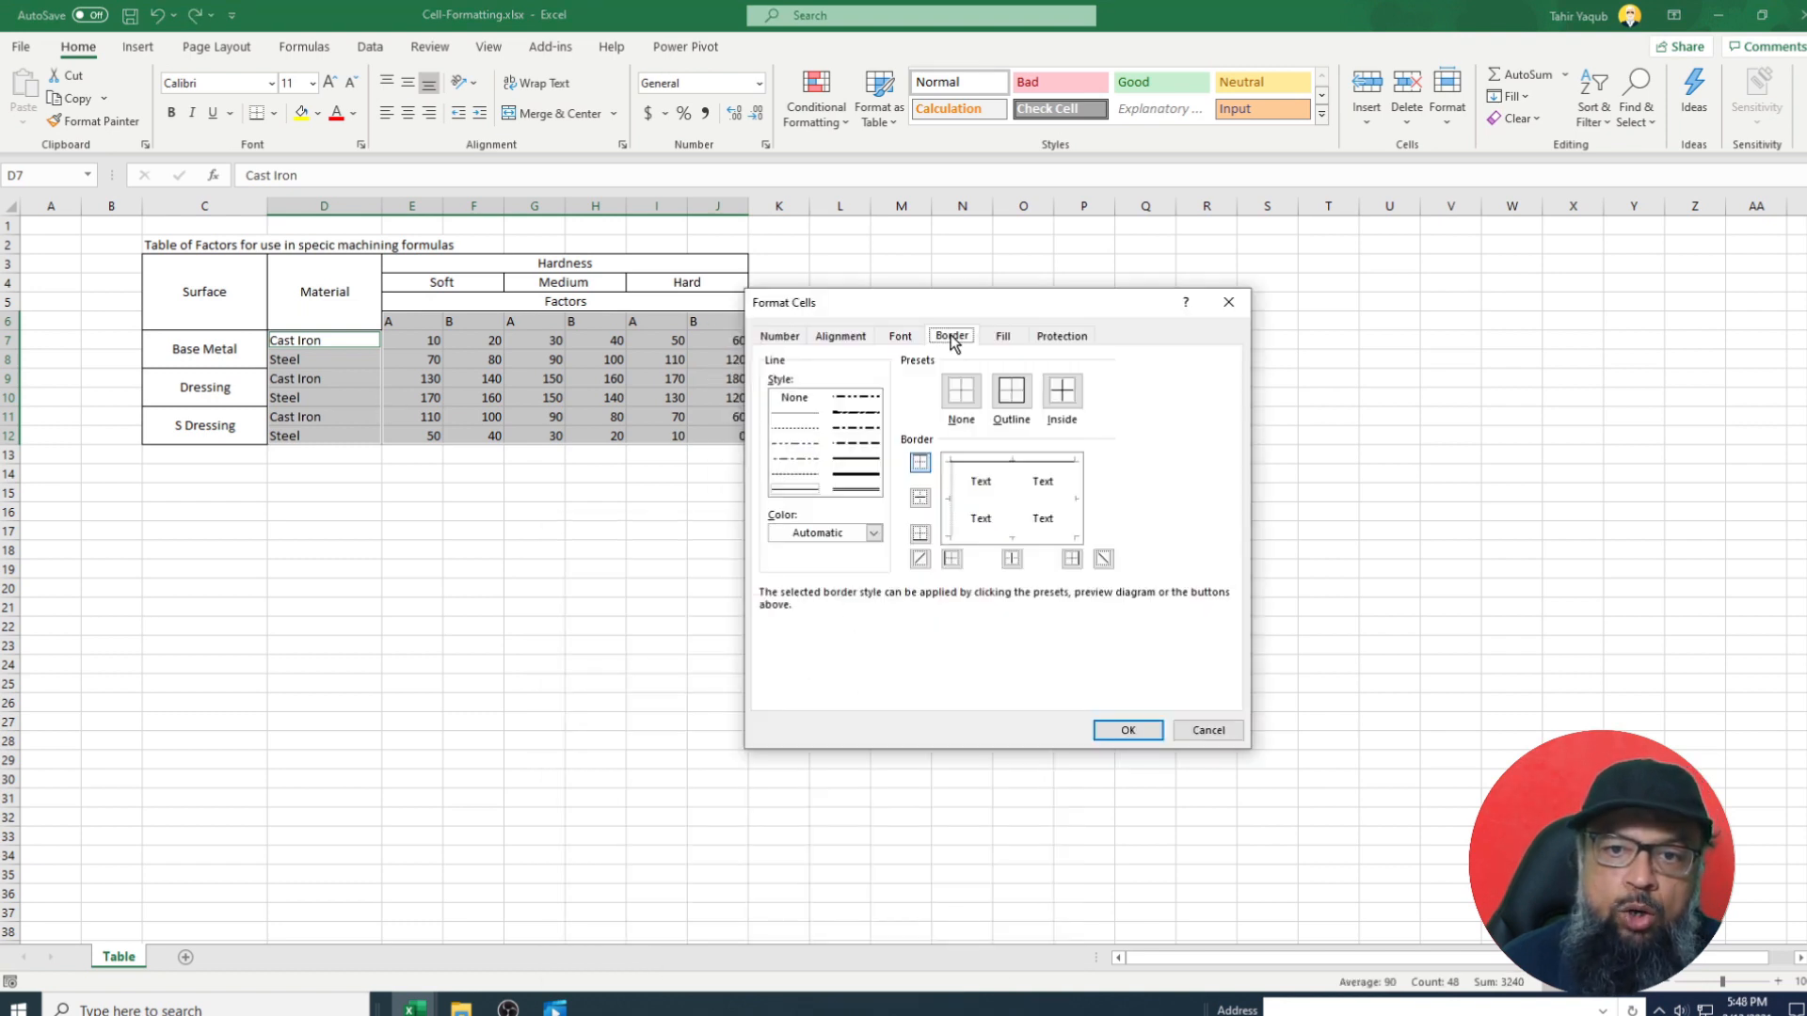
{"action": "left_click", "coordinate": [961, 392]}
{"action": "left_click", "coordinate": [1019, 400]}
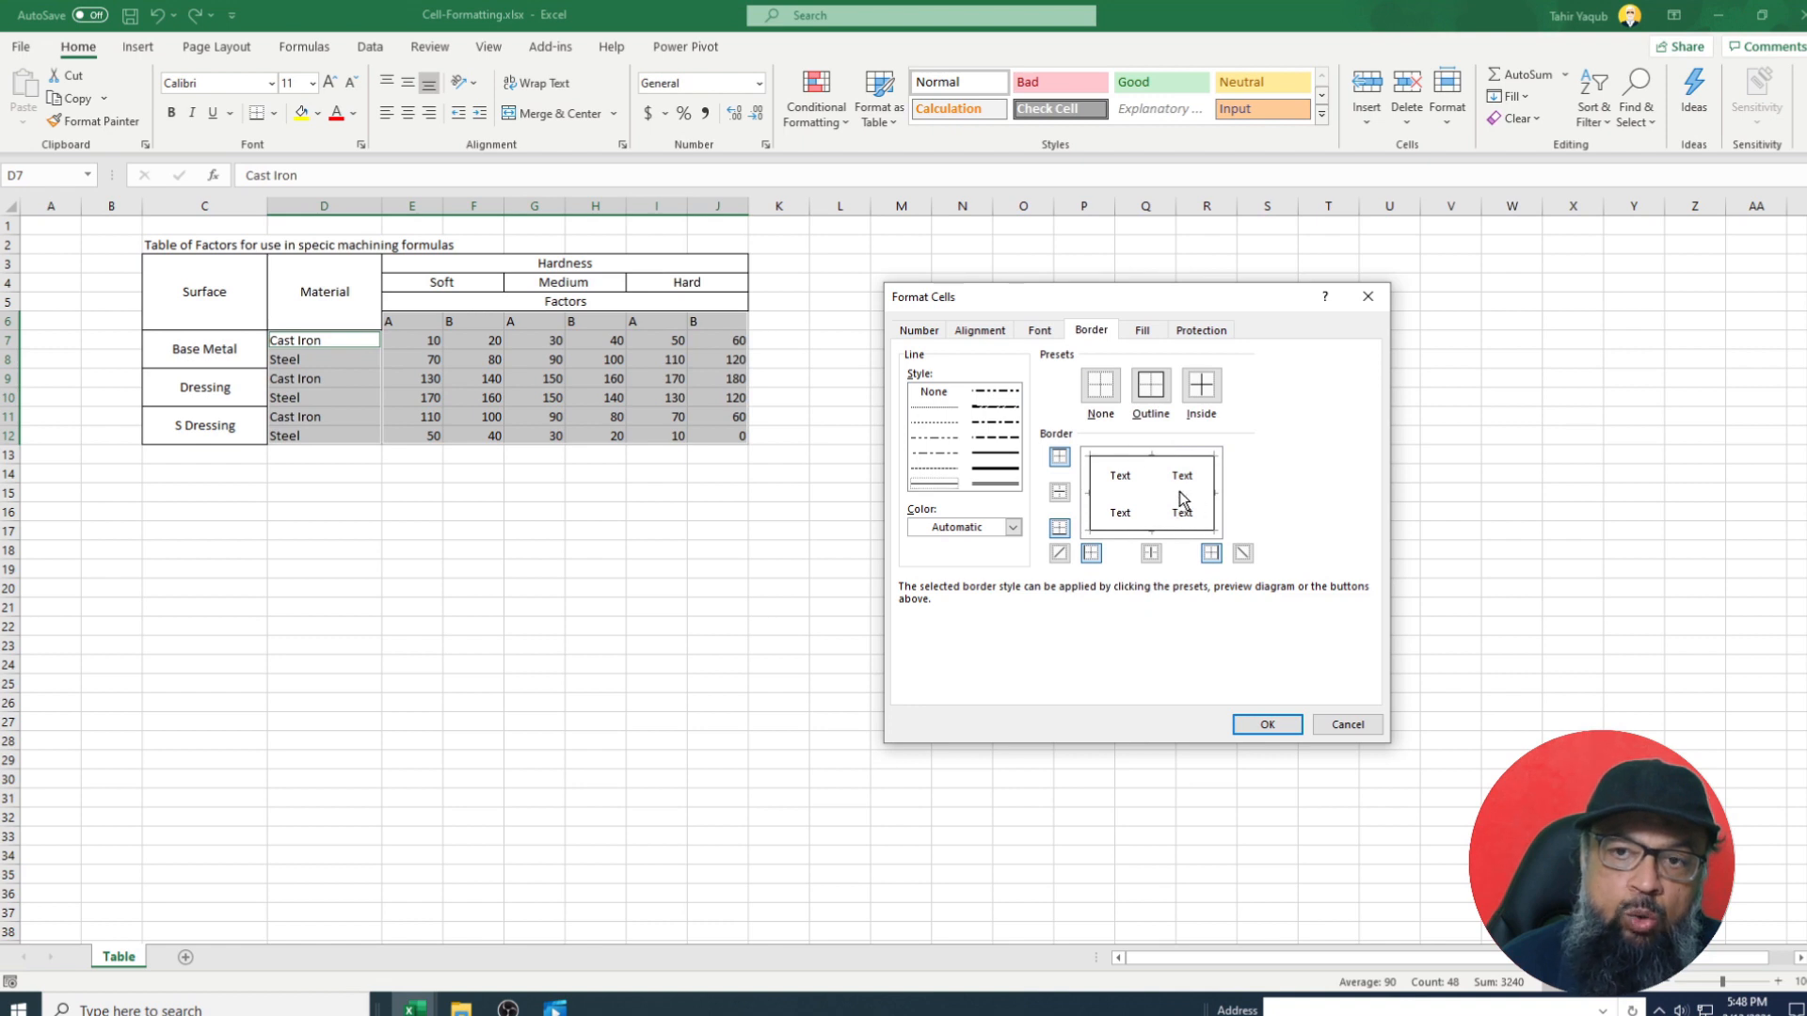
{"action": "left_click", "coordinate": [1205, 397]}
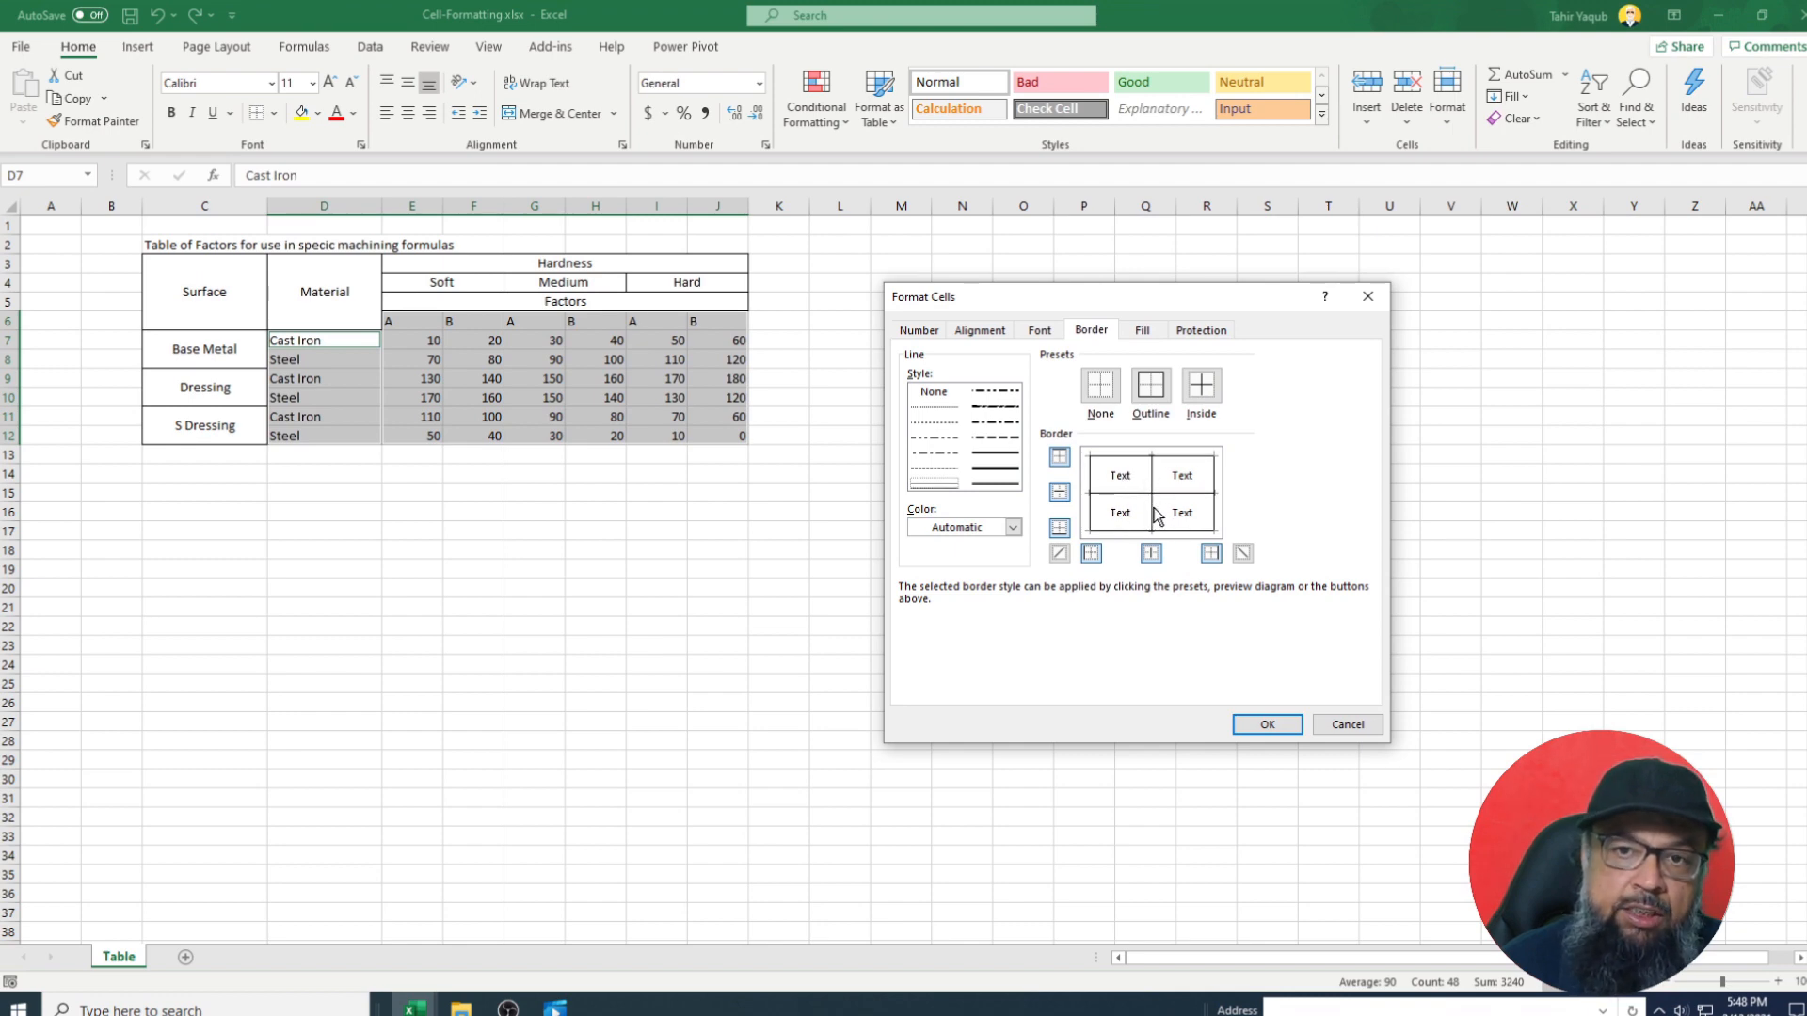
Centre the bordered entries and values horizontally and apply the formatting.
{"action": "left_click", "coordinate": [984, 334]}
{"action": "left_click", "coordinate": [1039, 395]}
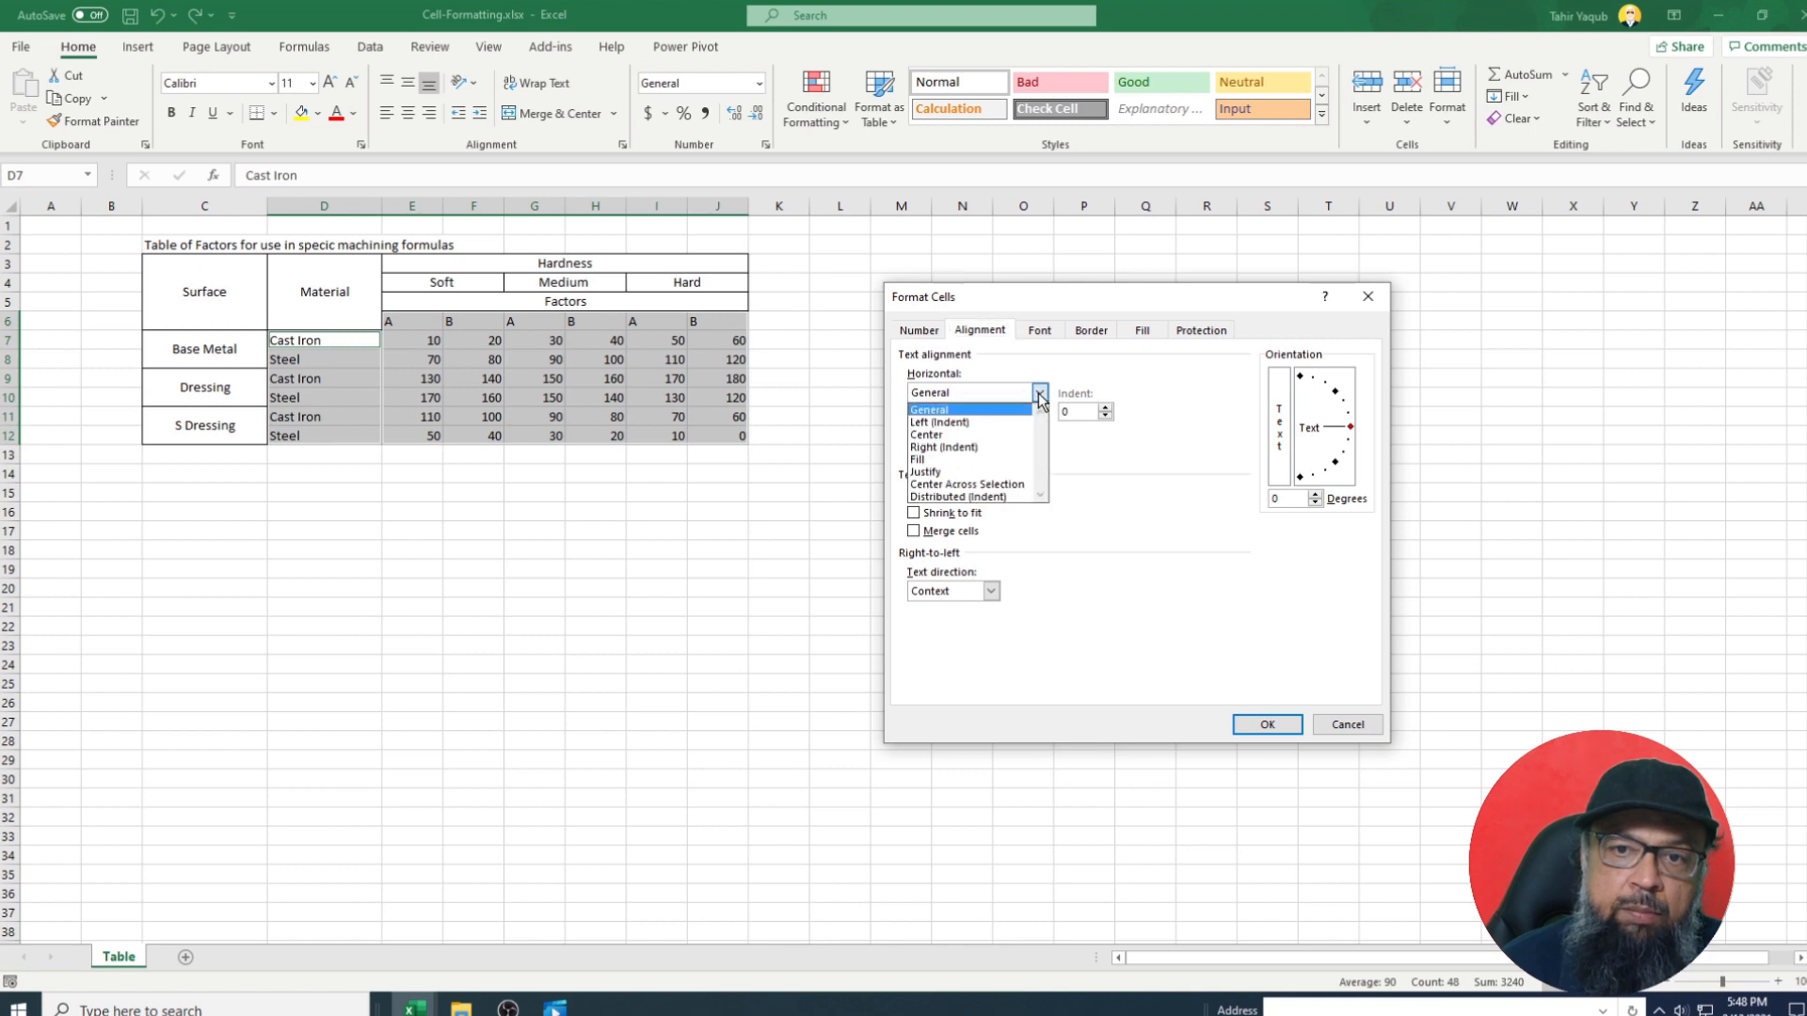
{"action": "left_click", "coordinate": [982, 434]}
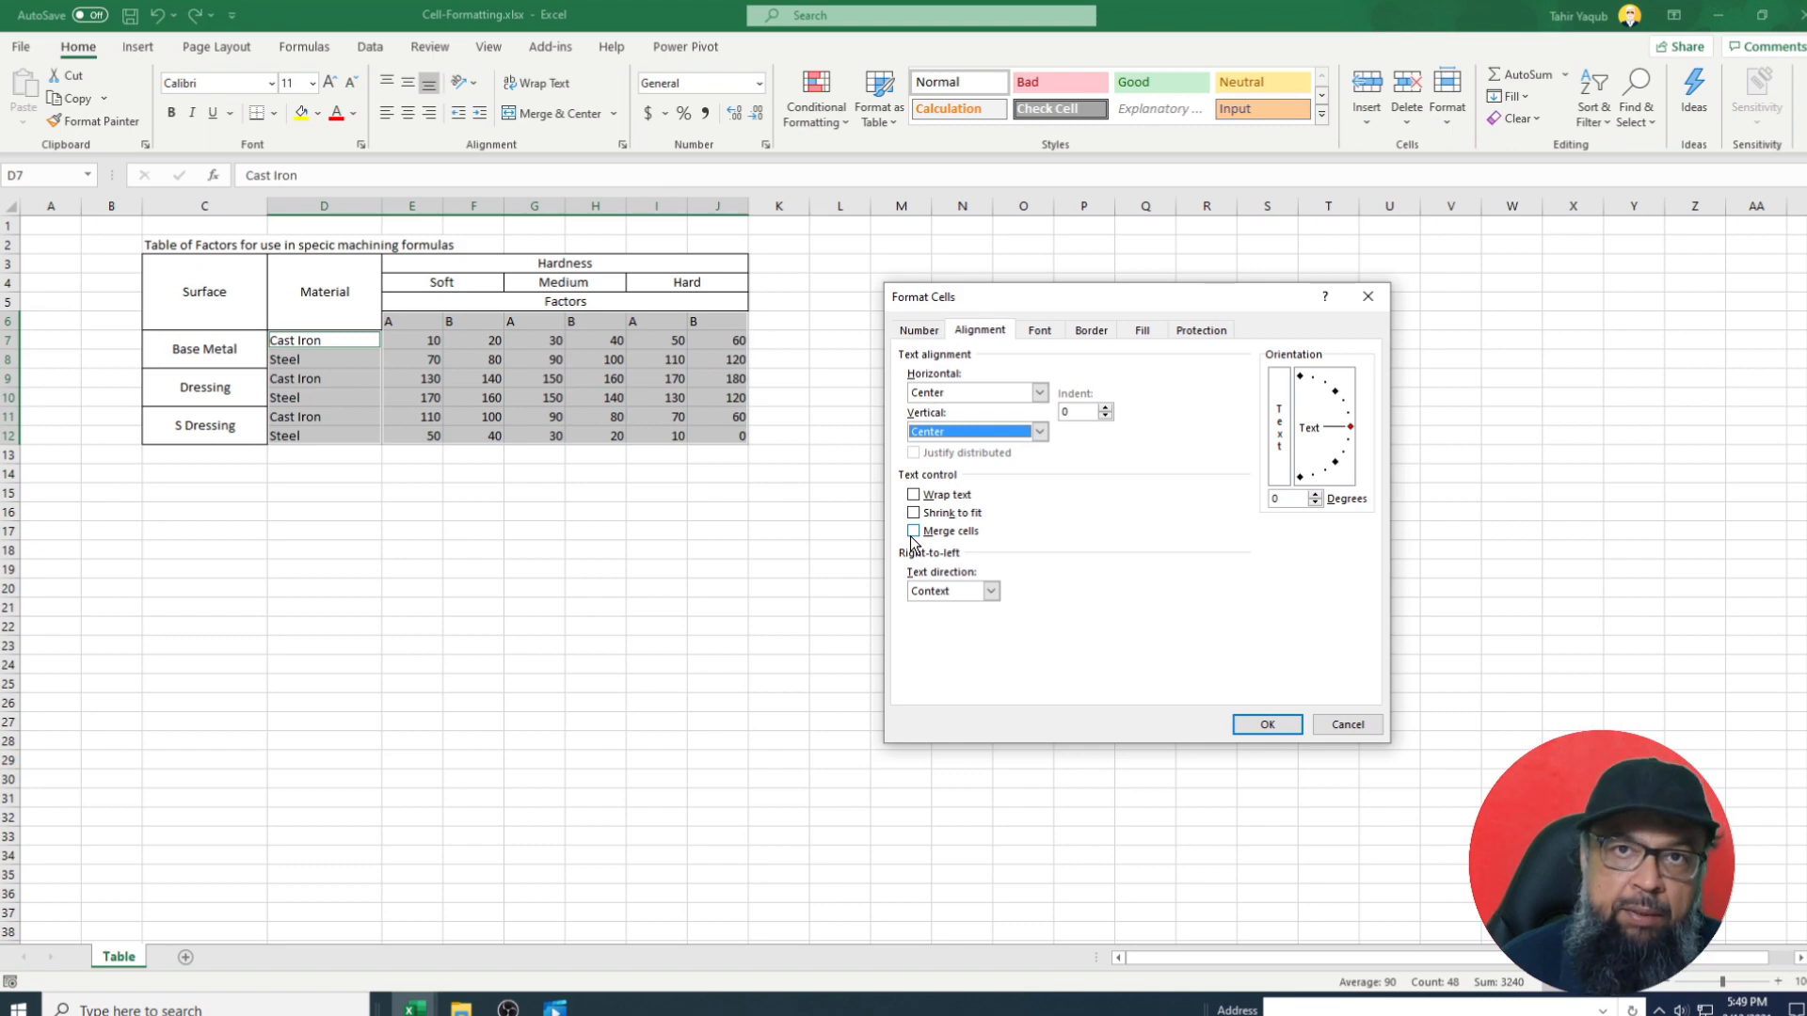
{"action": "left_click", "coordinate": [1266, 725]}
{"action": "left_click", "coordinate": [596, 607]}
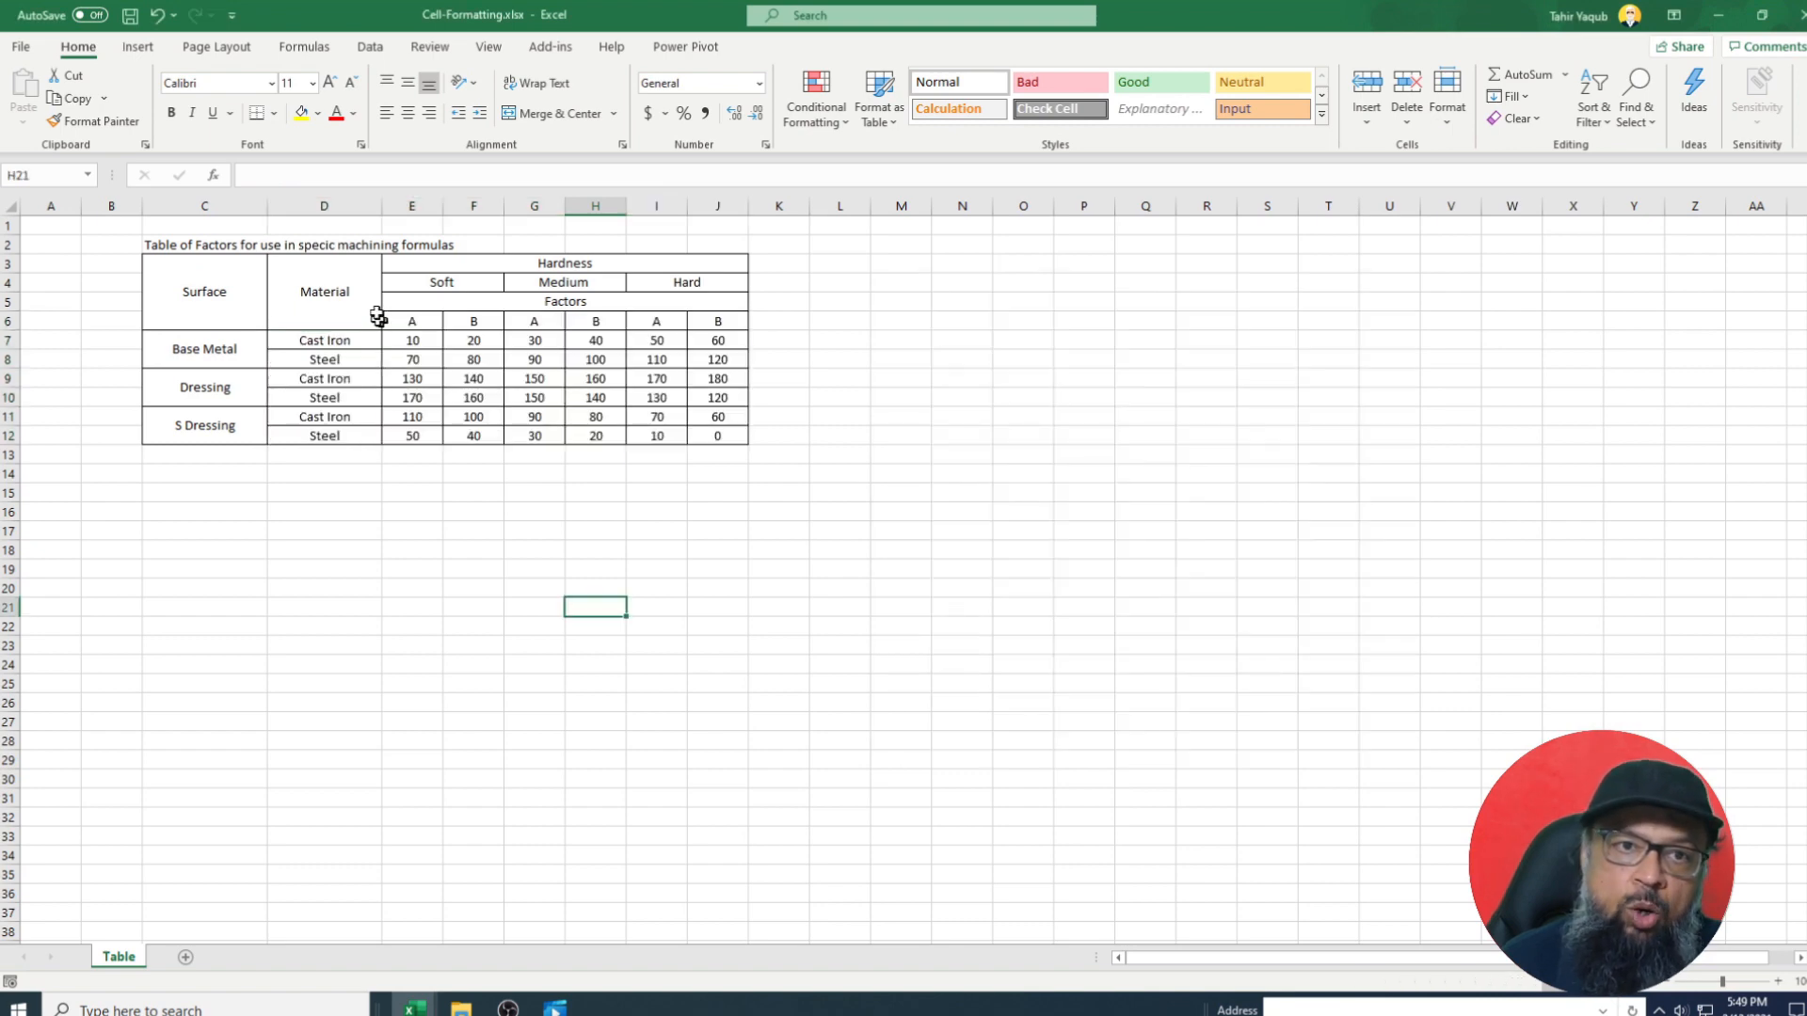
{"action": "left_click", "coordinate": [229, 248]}
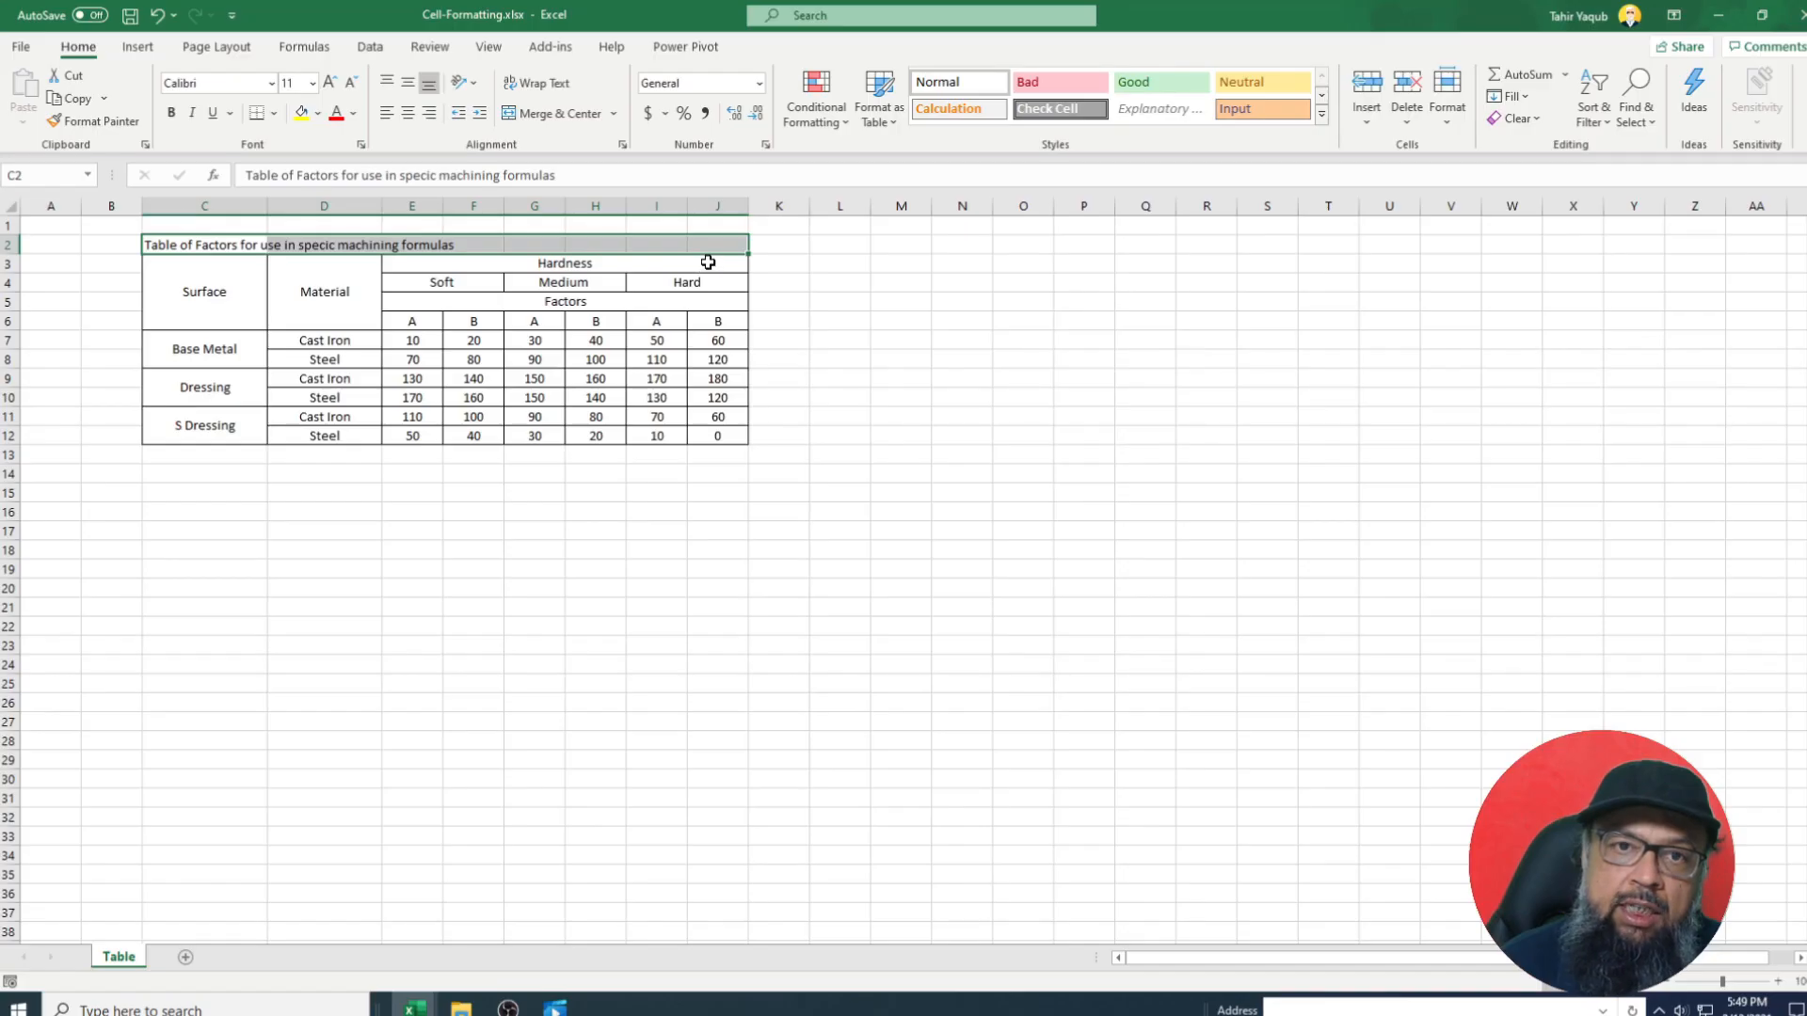
{"action": "key", "text": "ctrl+1"}
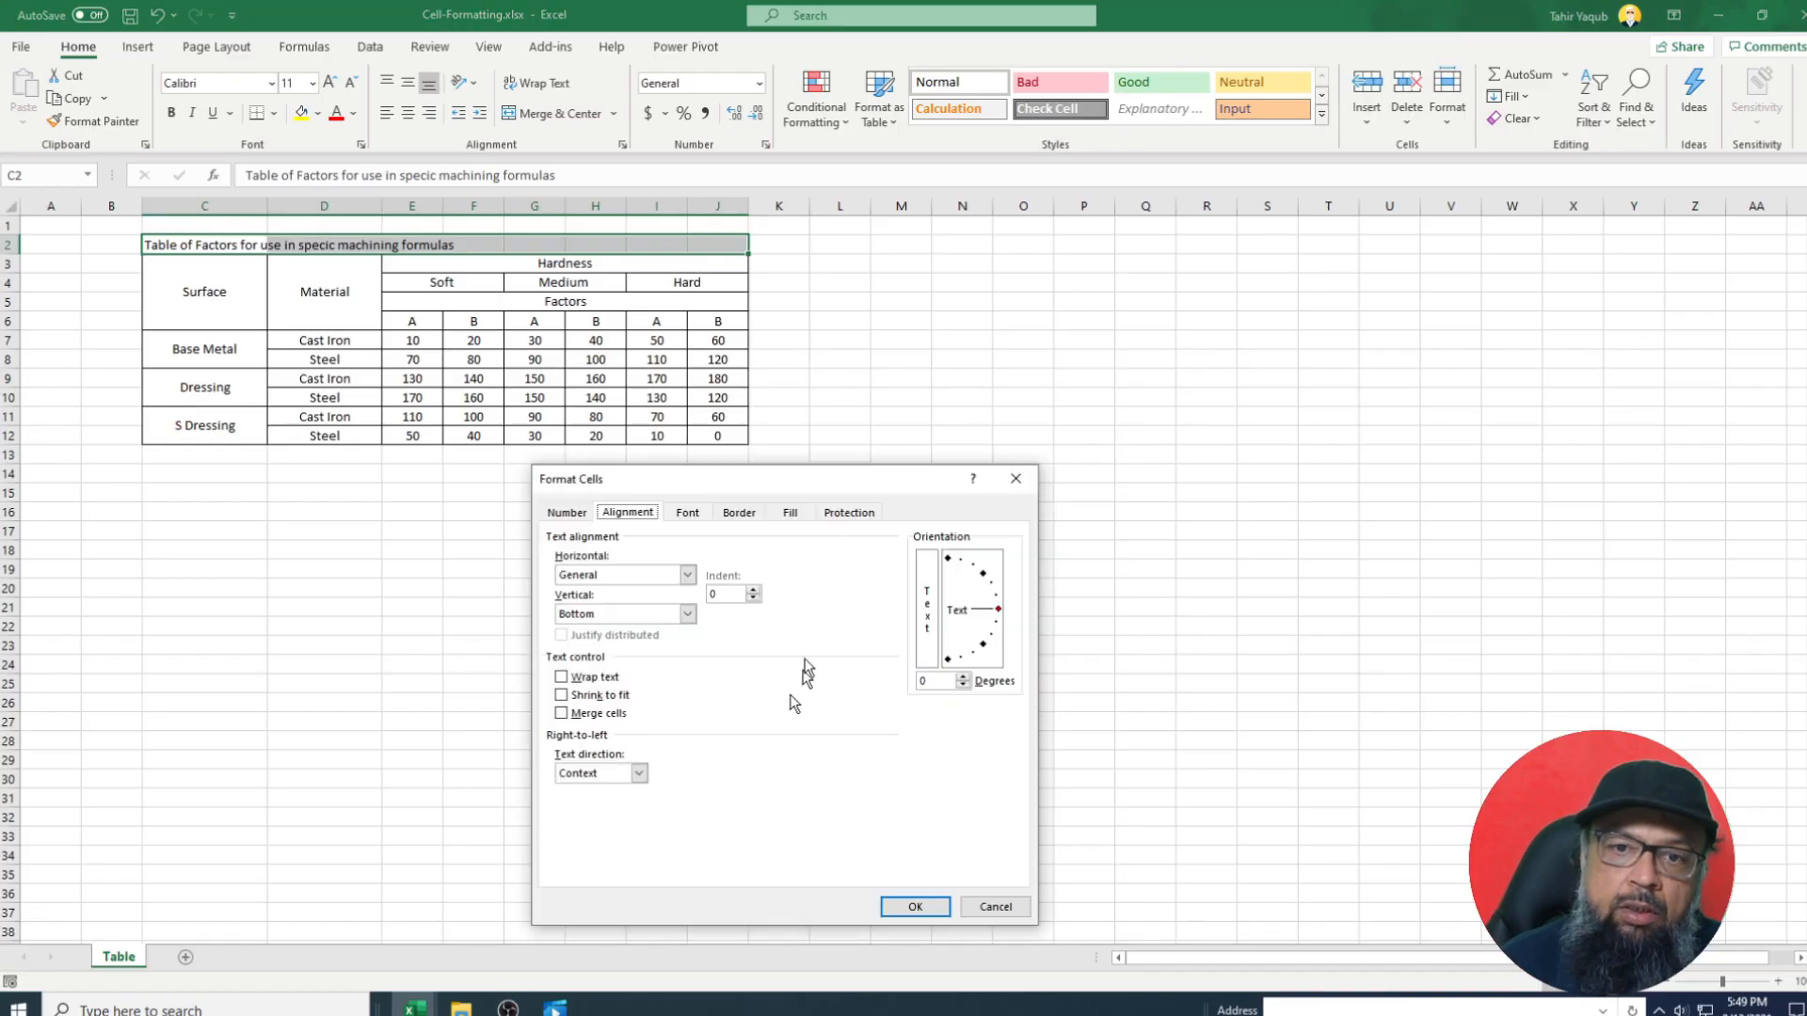
Merge the title across C2:J2, centre both ways, outline it, and set 16-point font.
{"action": "left_click_drag", "start_coordinate": [842, 481], "coordinate": [1102, 334]}
{"action": "left_click", "coordinate": [948, 428]}
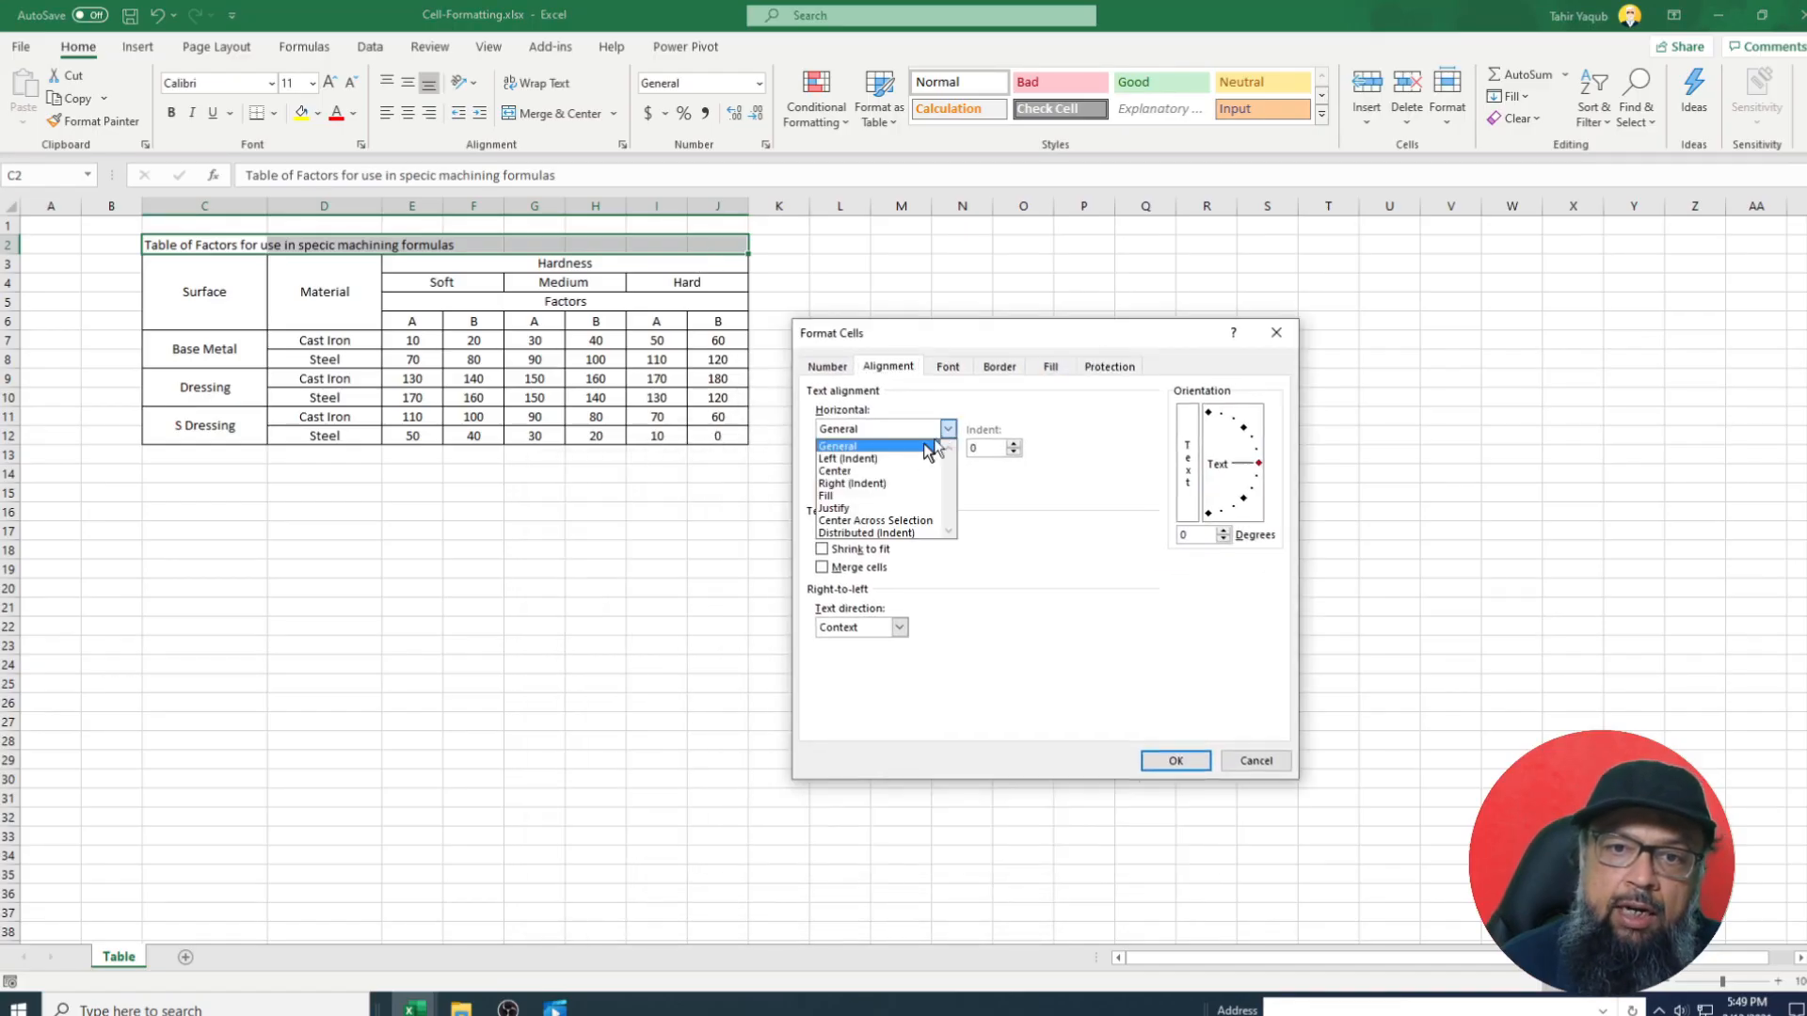
{"action": "left_click", "coordinate": [894, 469]}
{"action": "left_click", "coordinate": [948, 468]}
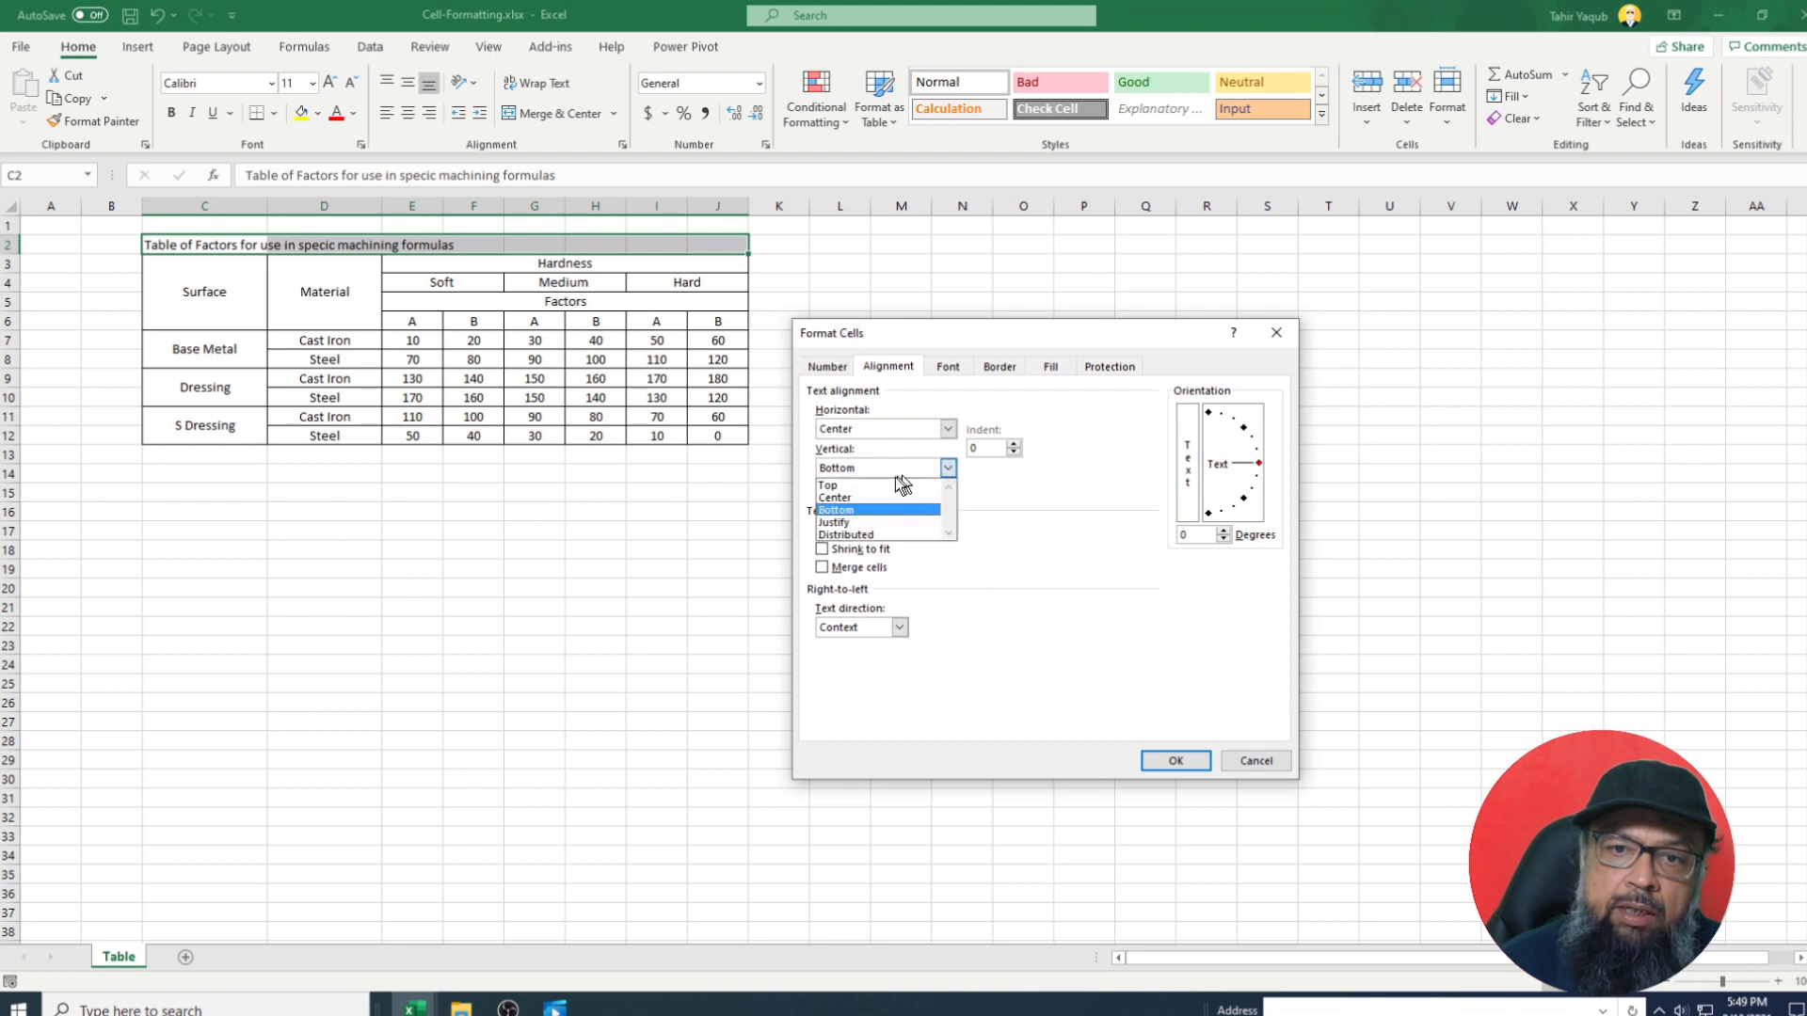
{"action": "left_click", "coordinate": [865, 497]}
{"action": "left_click", "coordinate": [821, 567]}
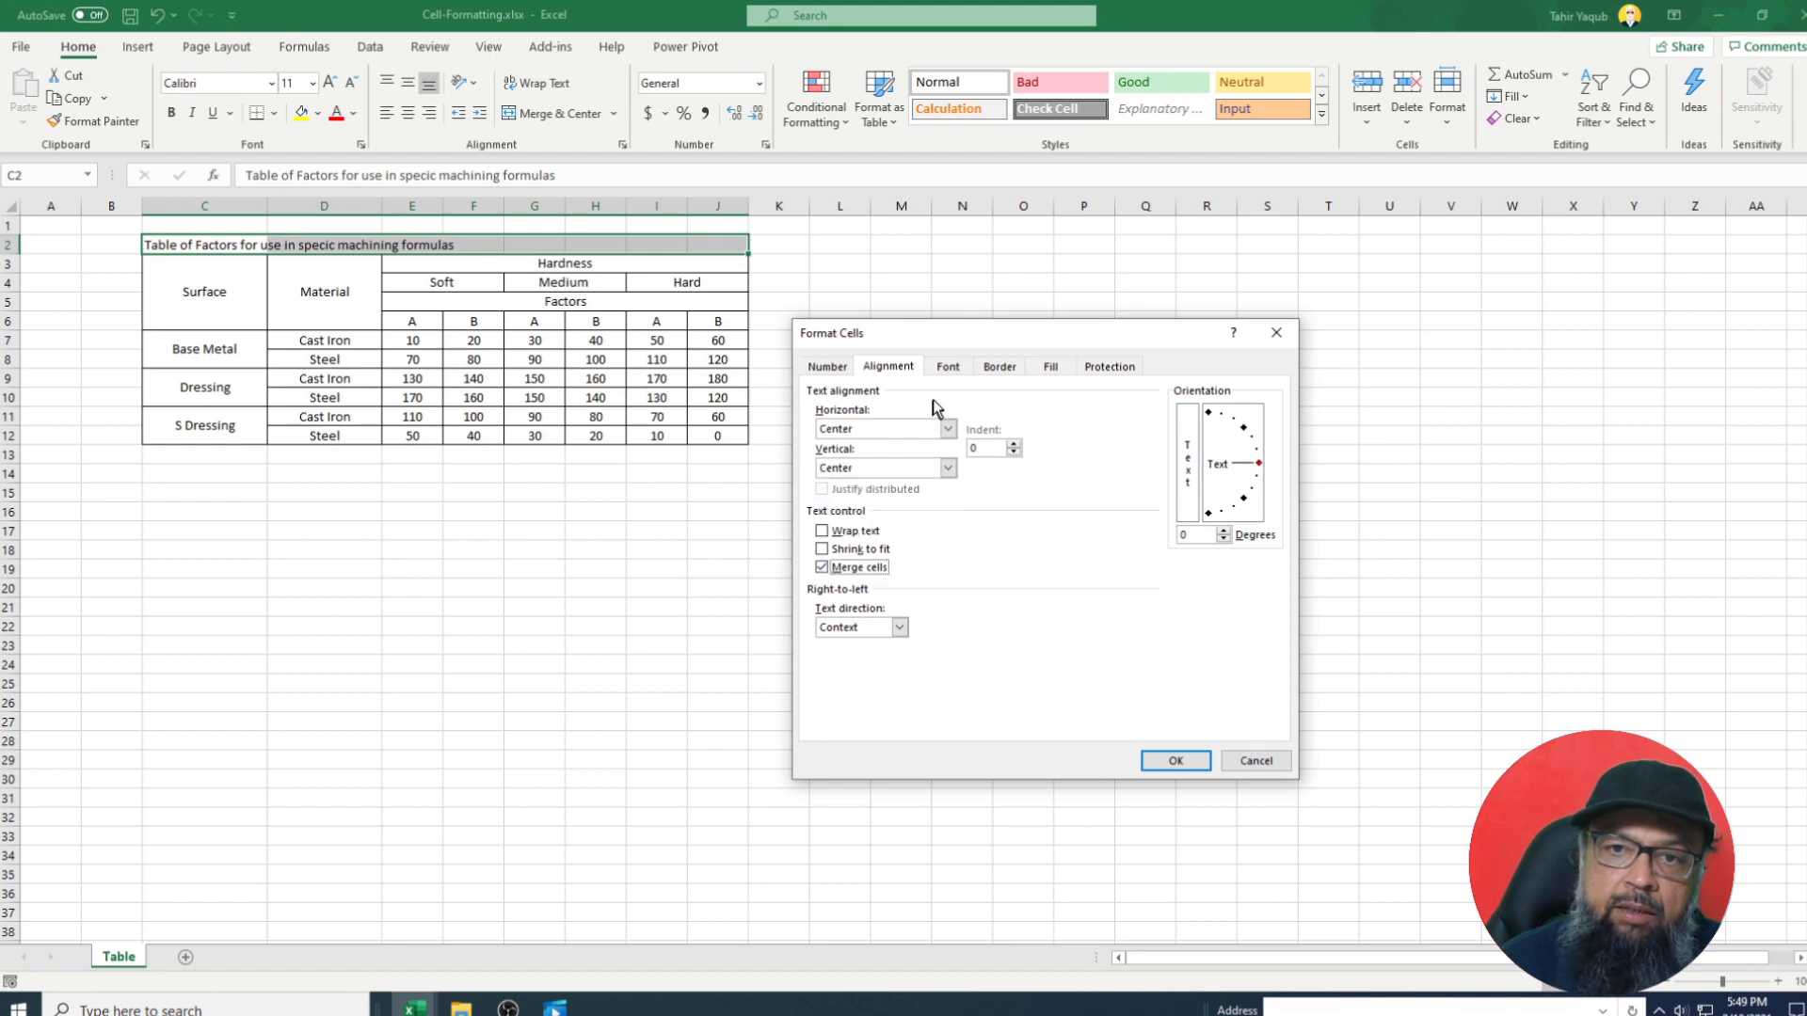
{"action": "left_click", "coordinate": [1000, 366]}
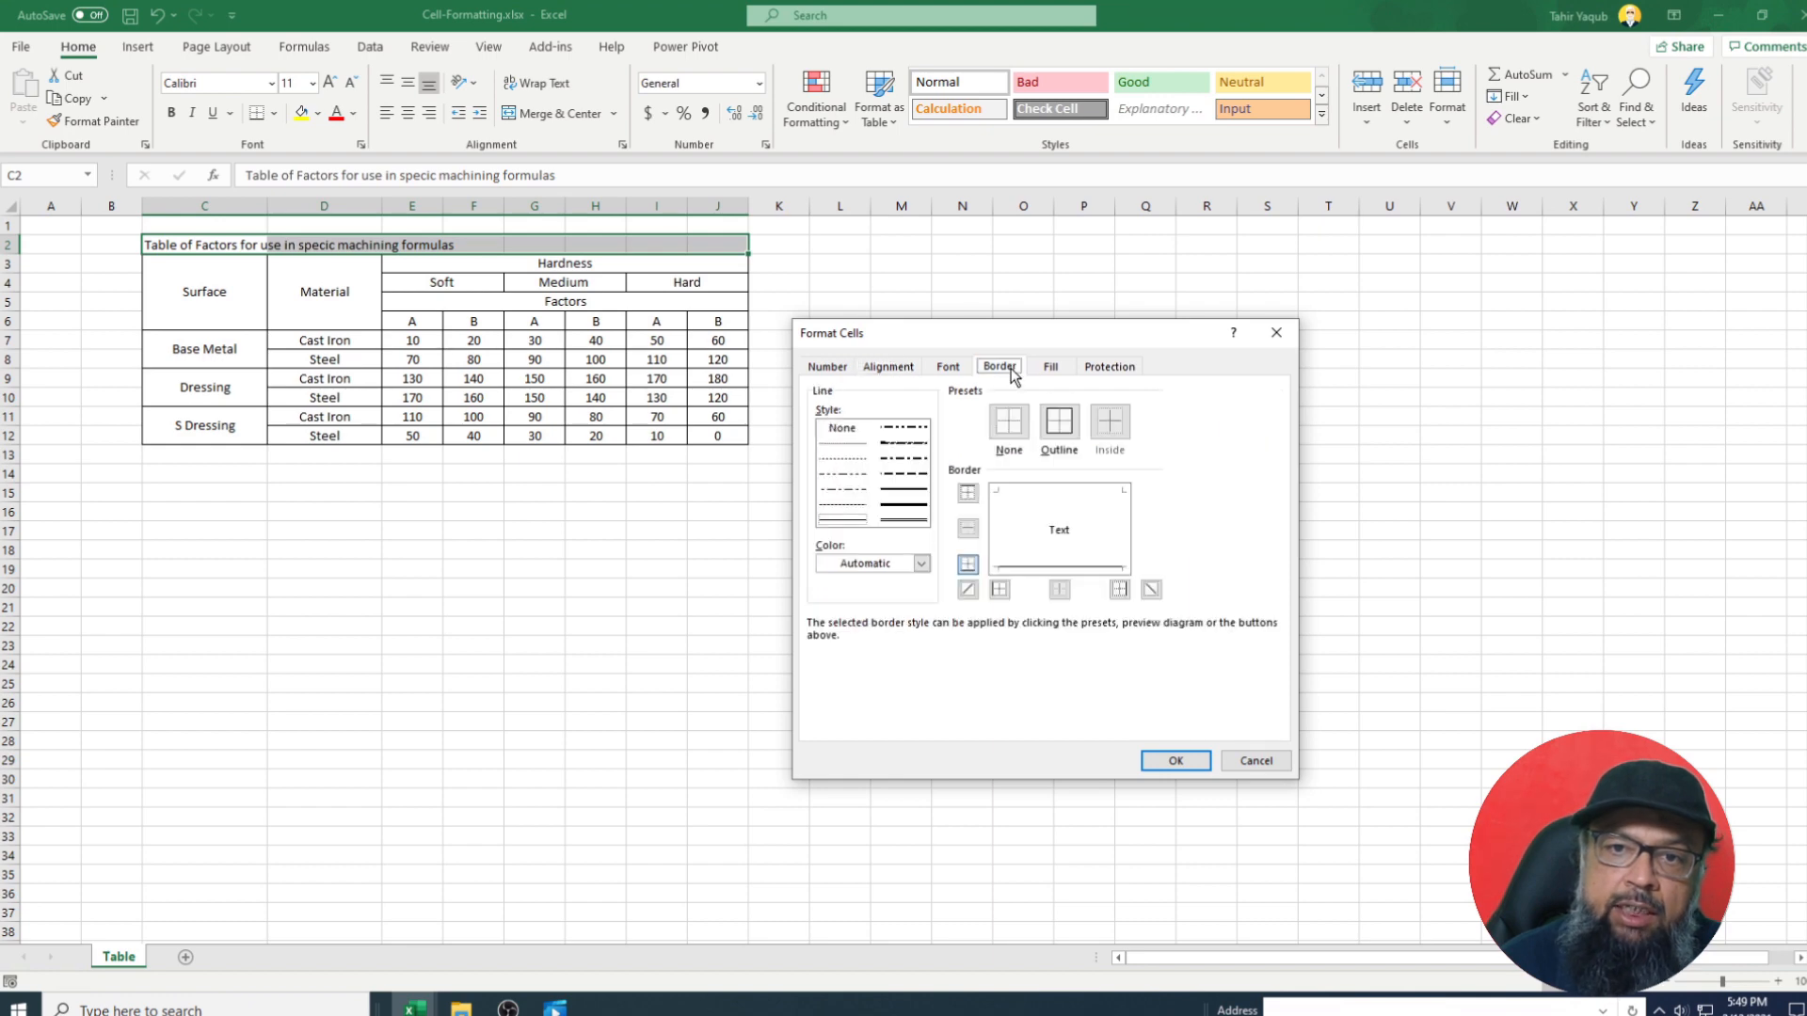
{"action": "left_click", "coordinate": [1058, 425]}
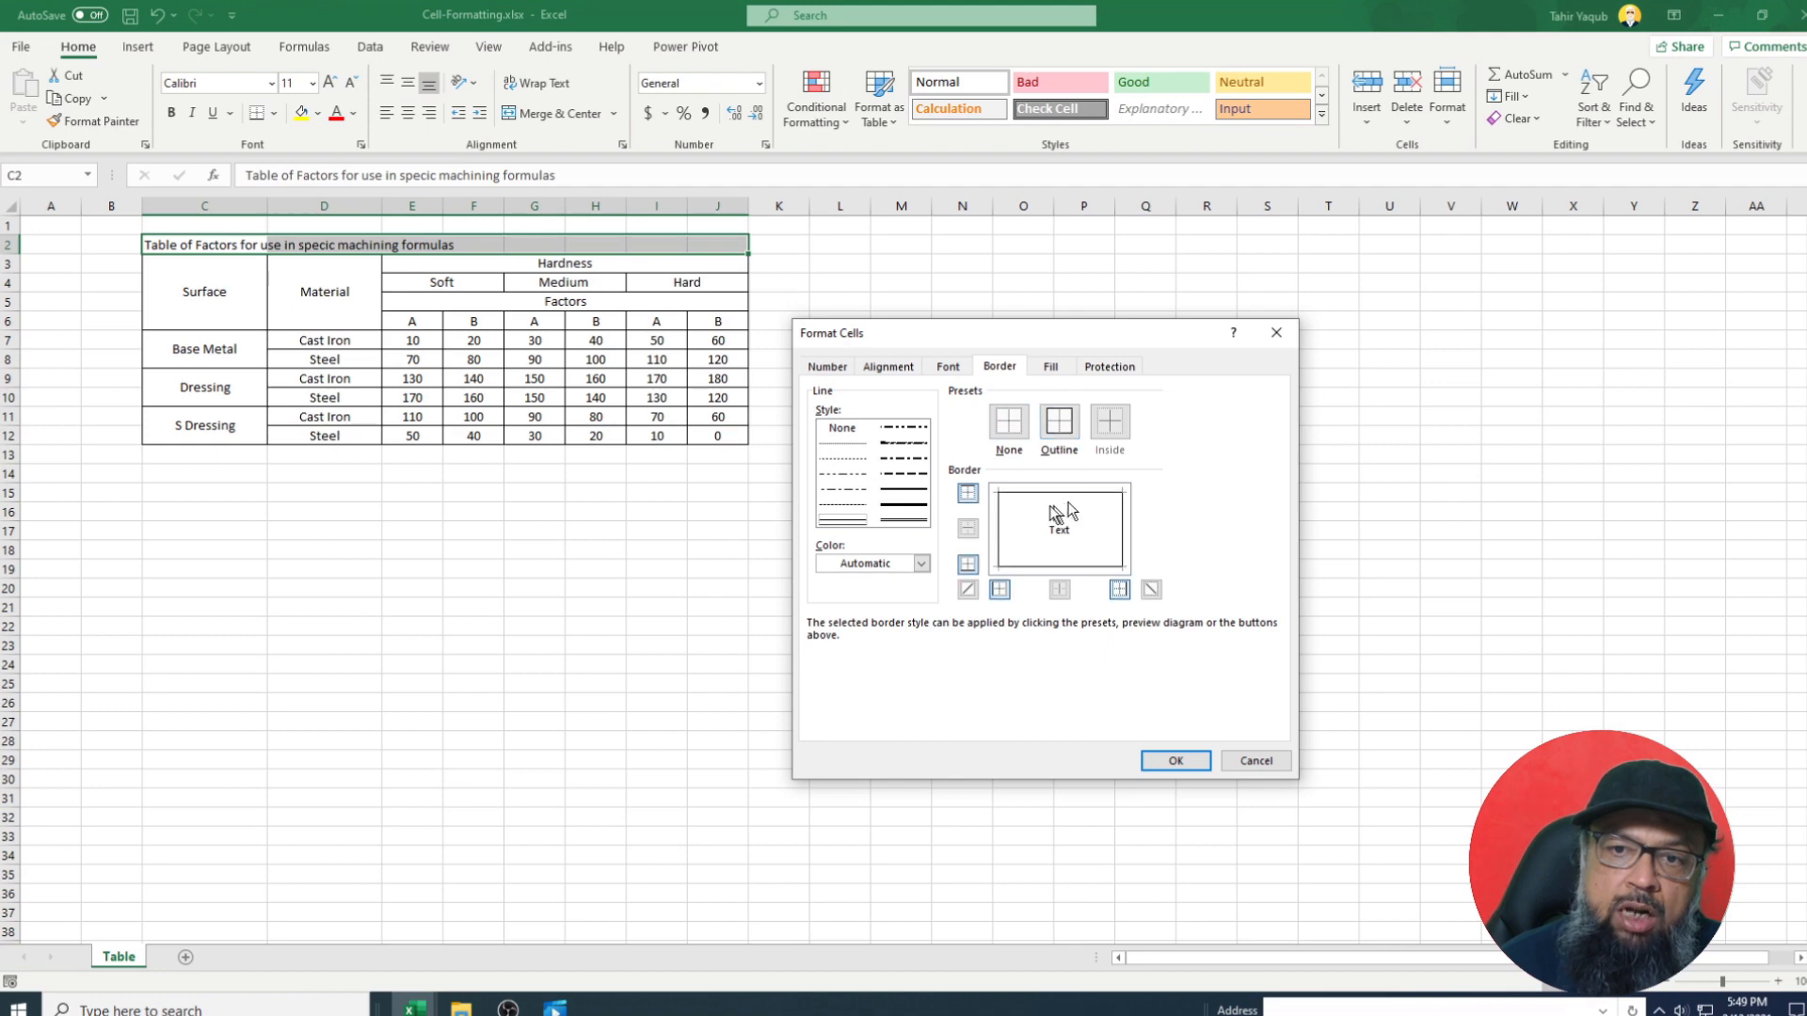
{"action": "left_click", "coordinate": [1175, 761]}
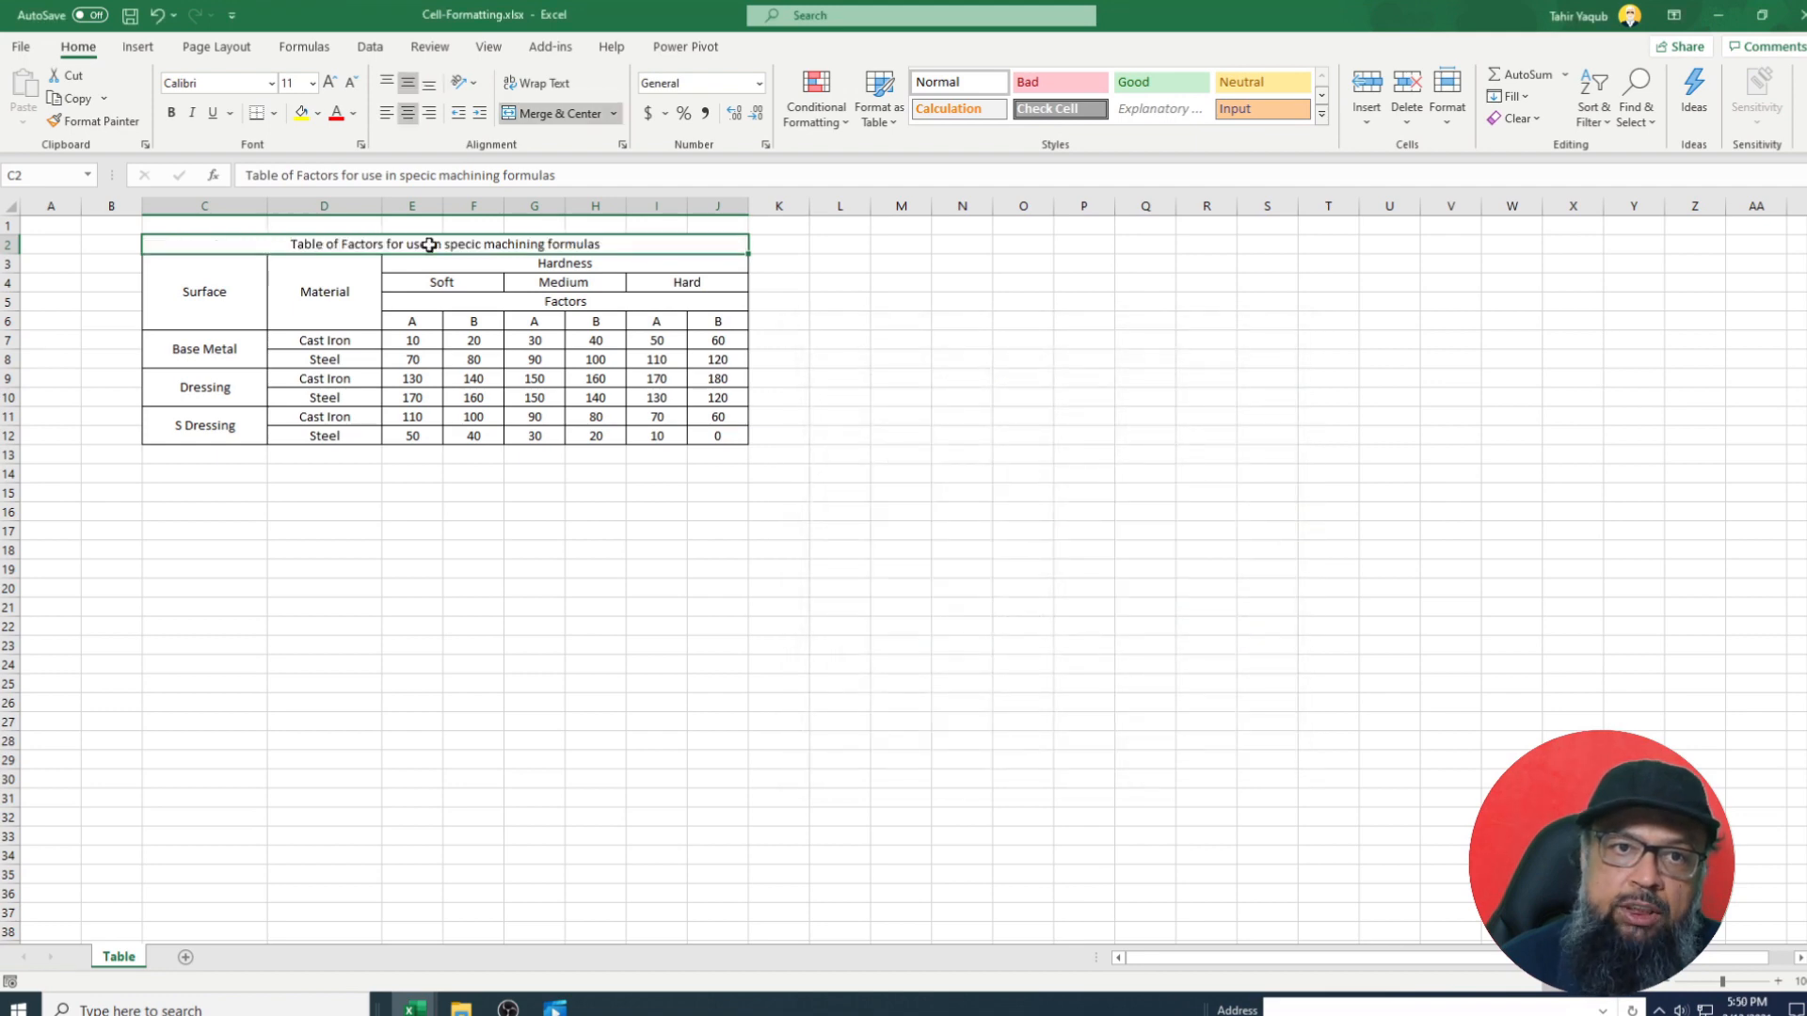
{"action": "left_click", "coordinate": [311, 83]}
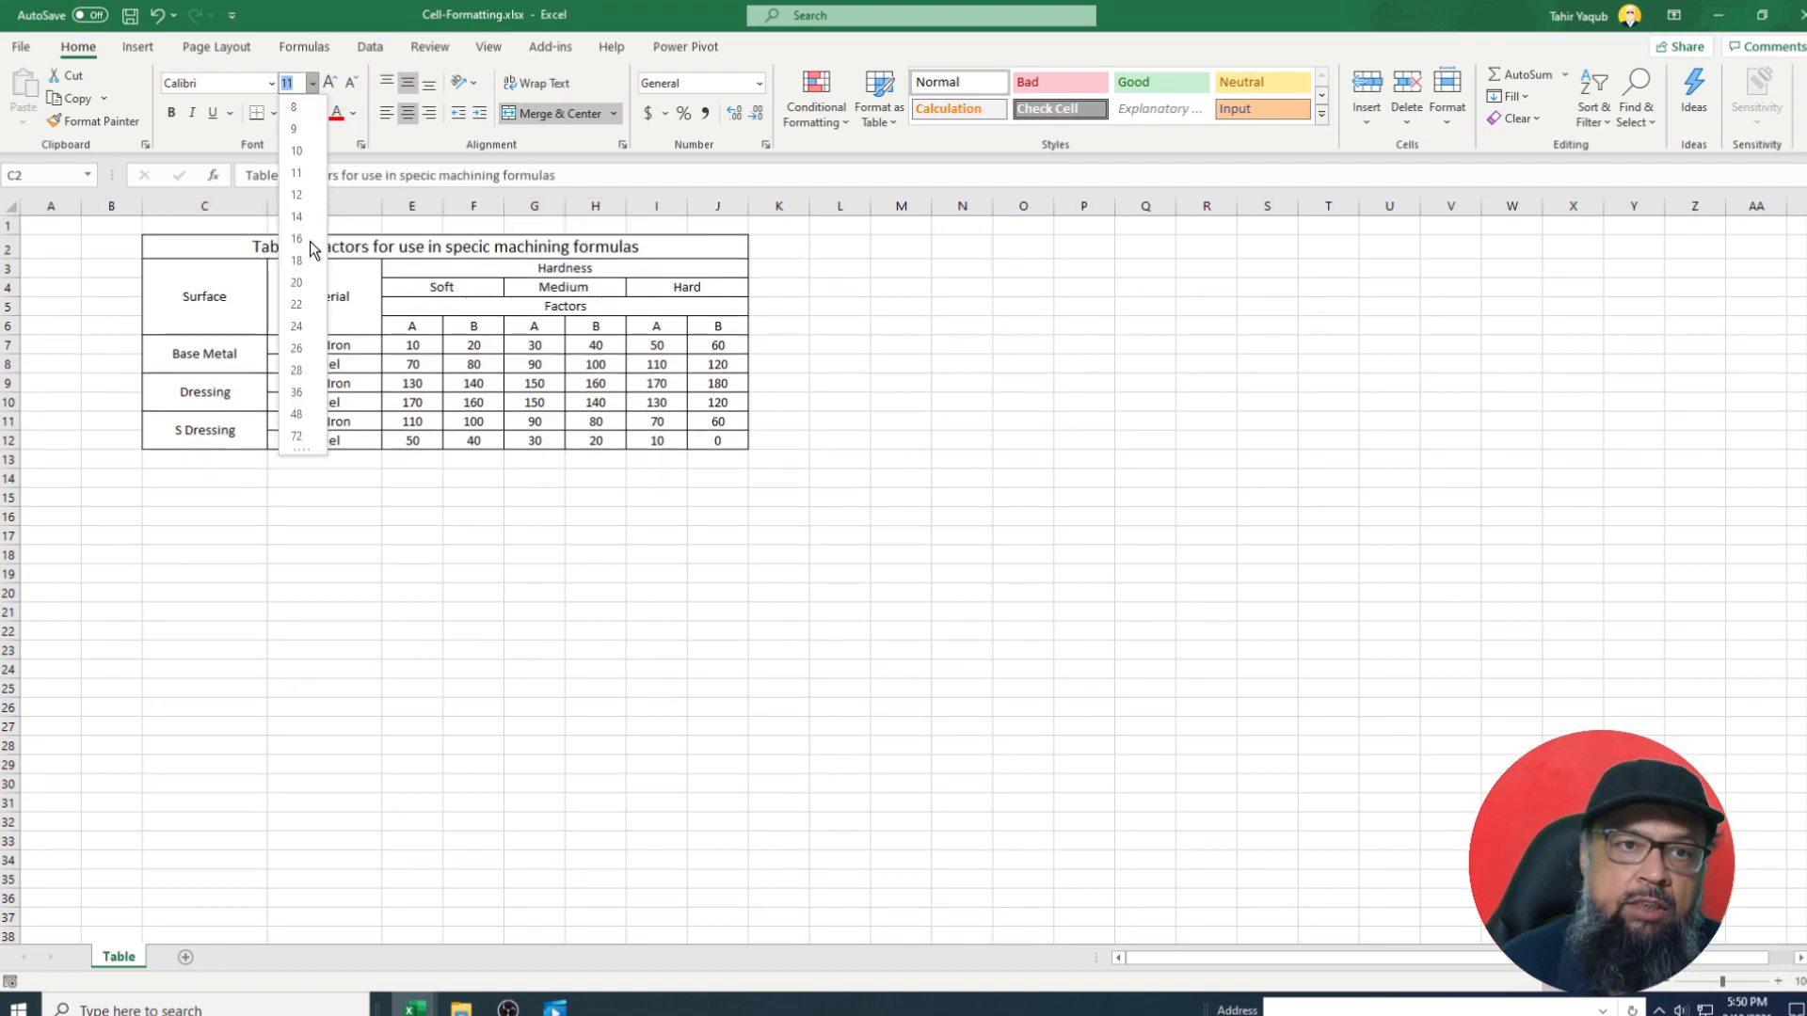
{"action": "left_click", "coordinate": [309, 241]}
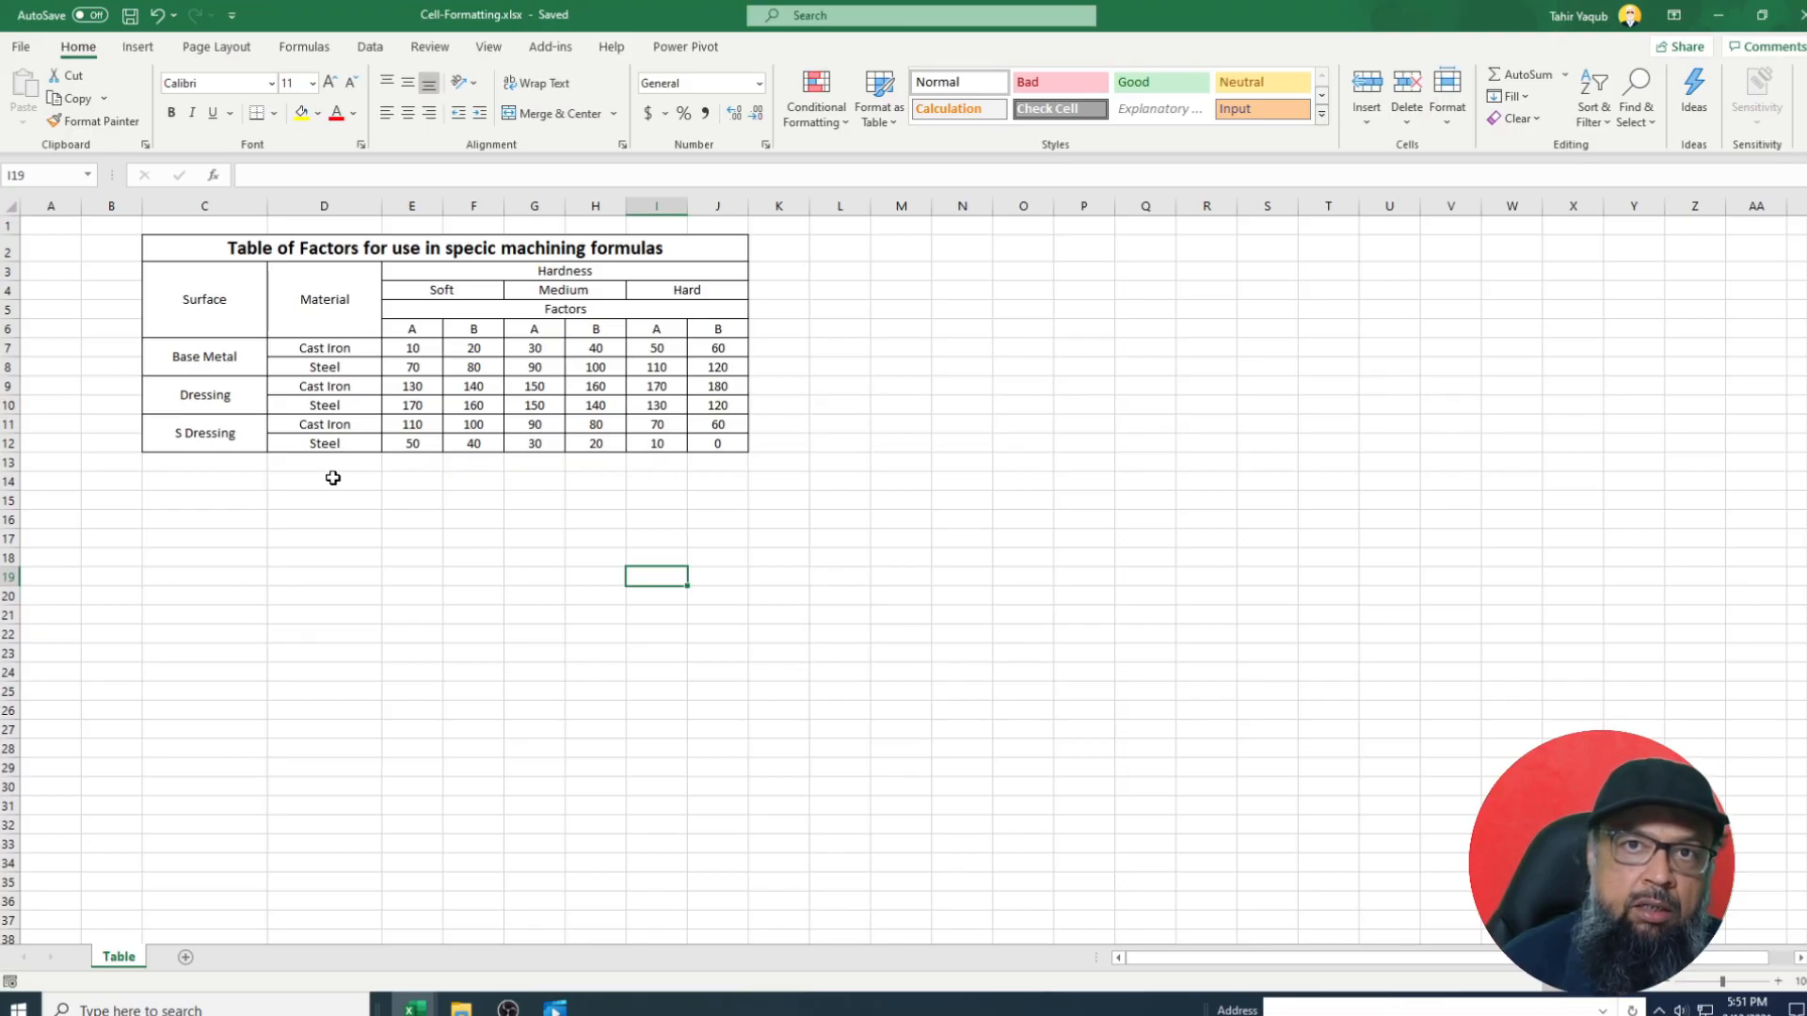
Add a new sheet, rename Sheet1 to 'Report', and return to the Table sheet.
{"action": "left_click", "coordinate": [185, 958]}
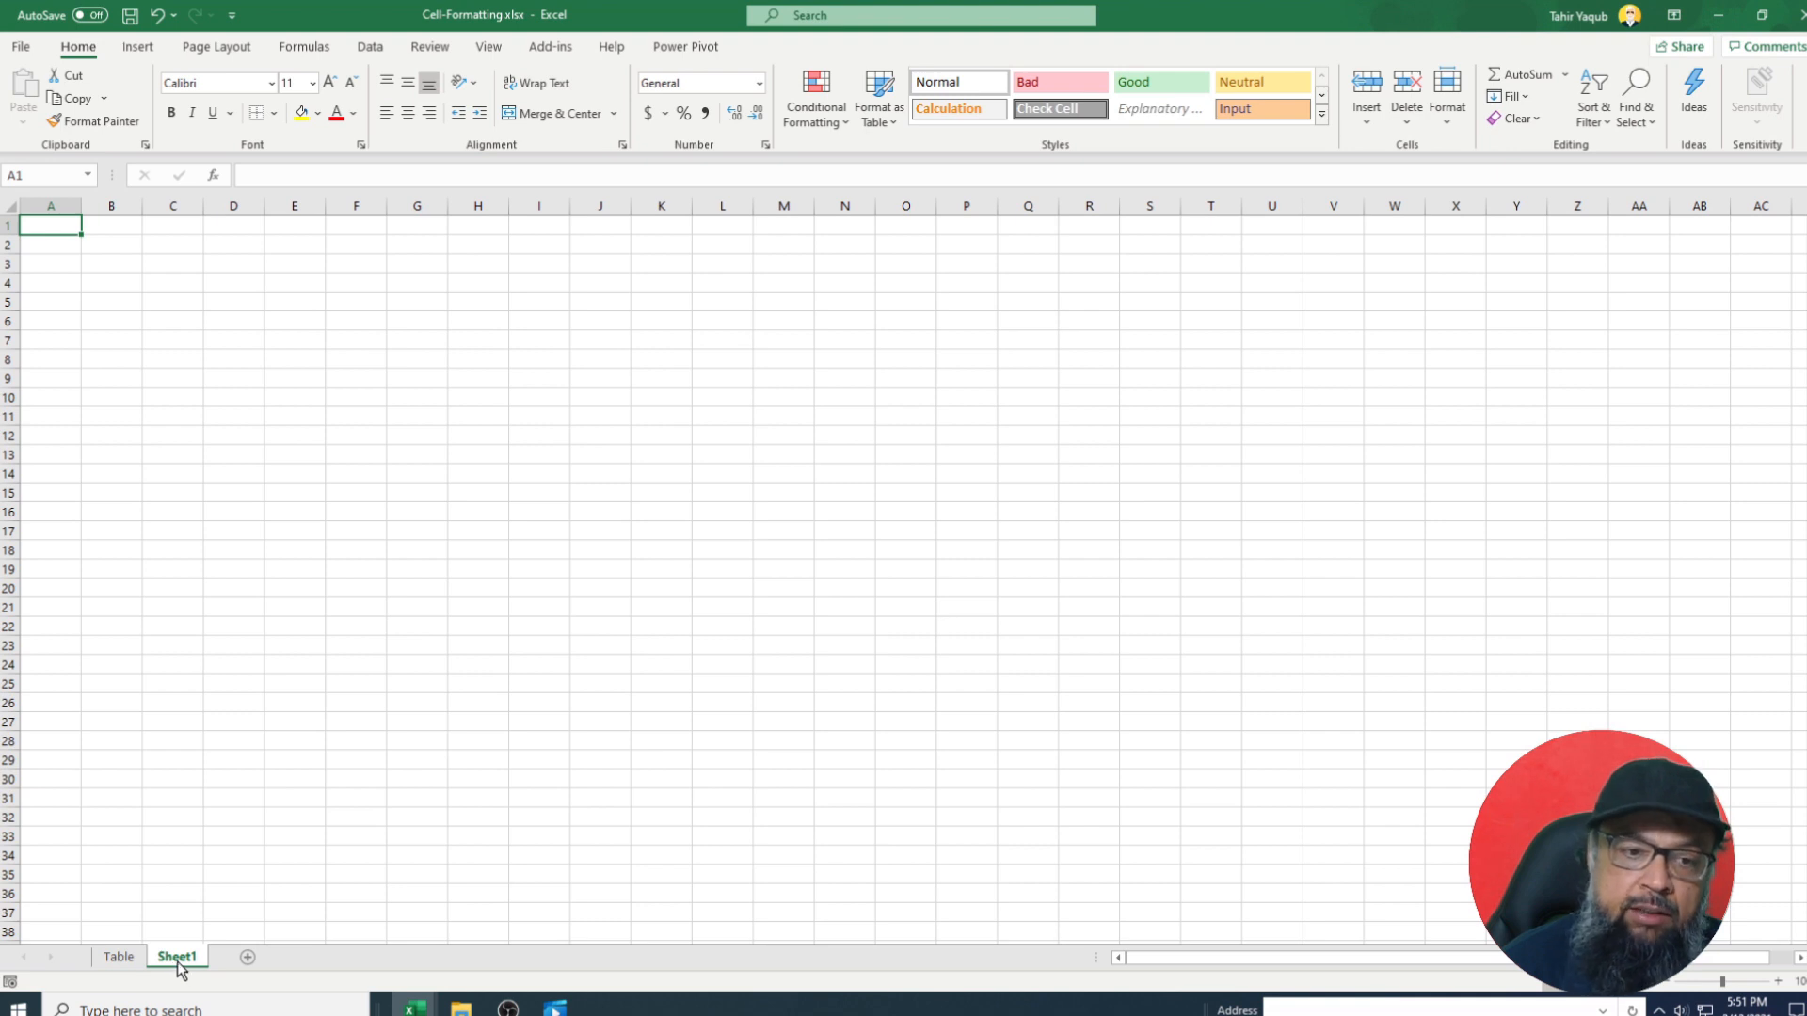
{"action": "right_click", "coordinate": [179, 969]}
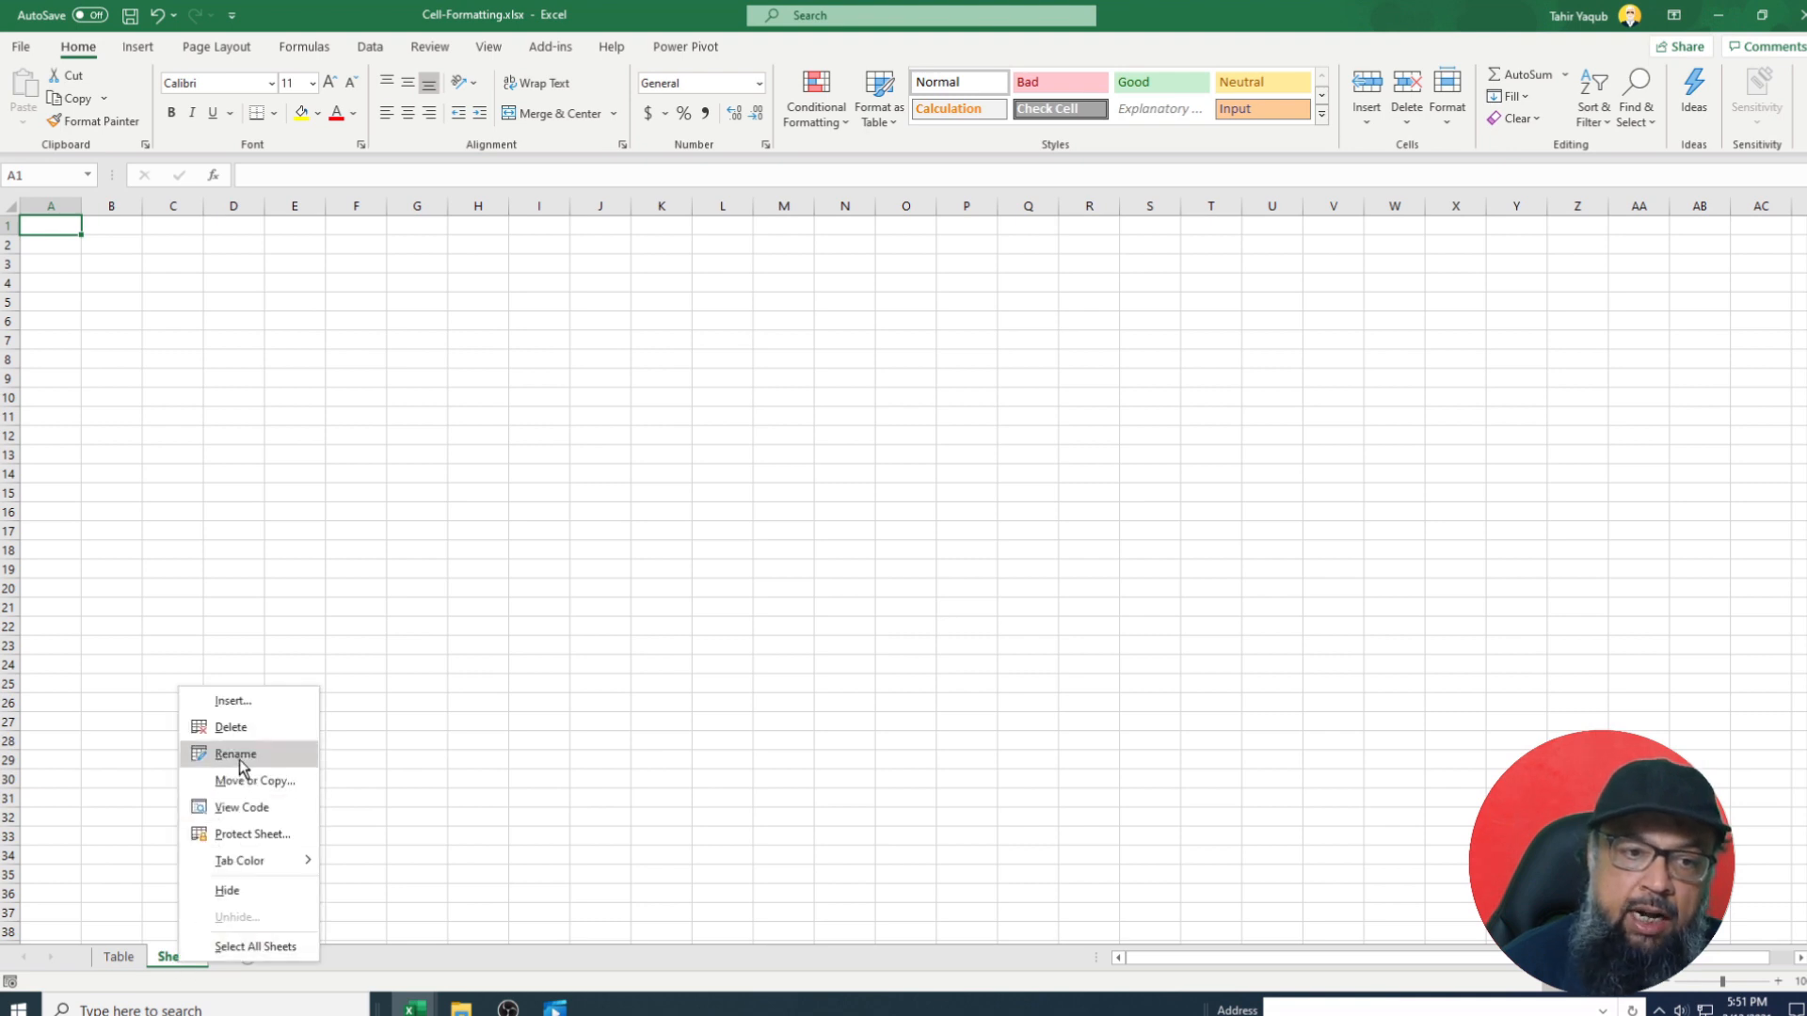
{"action": "left_click", "coordinate": [237, 755]}
{"action": "type", "text": "Report"}
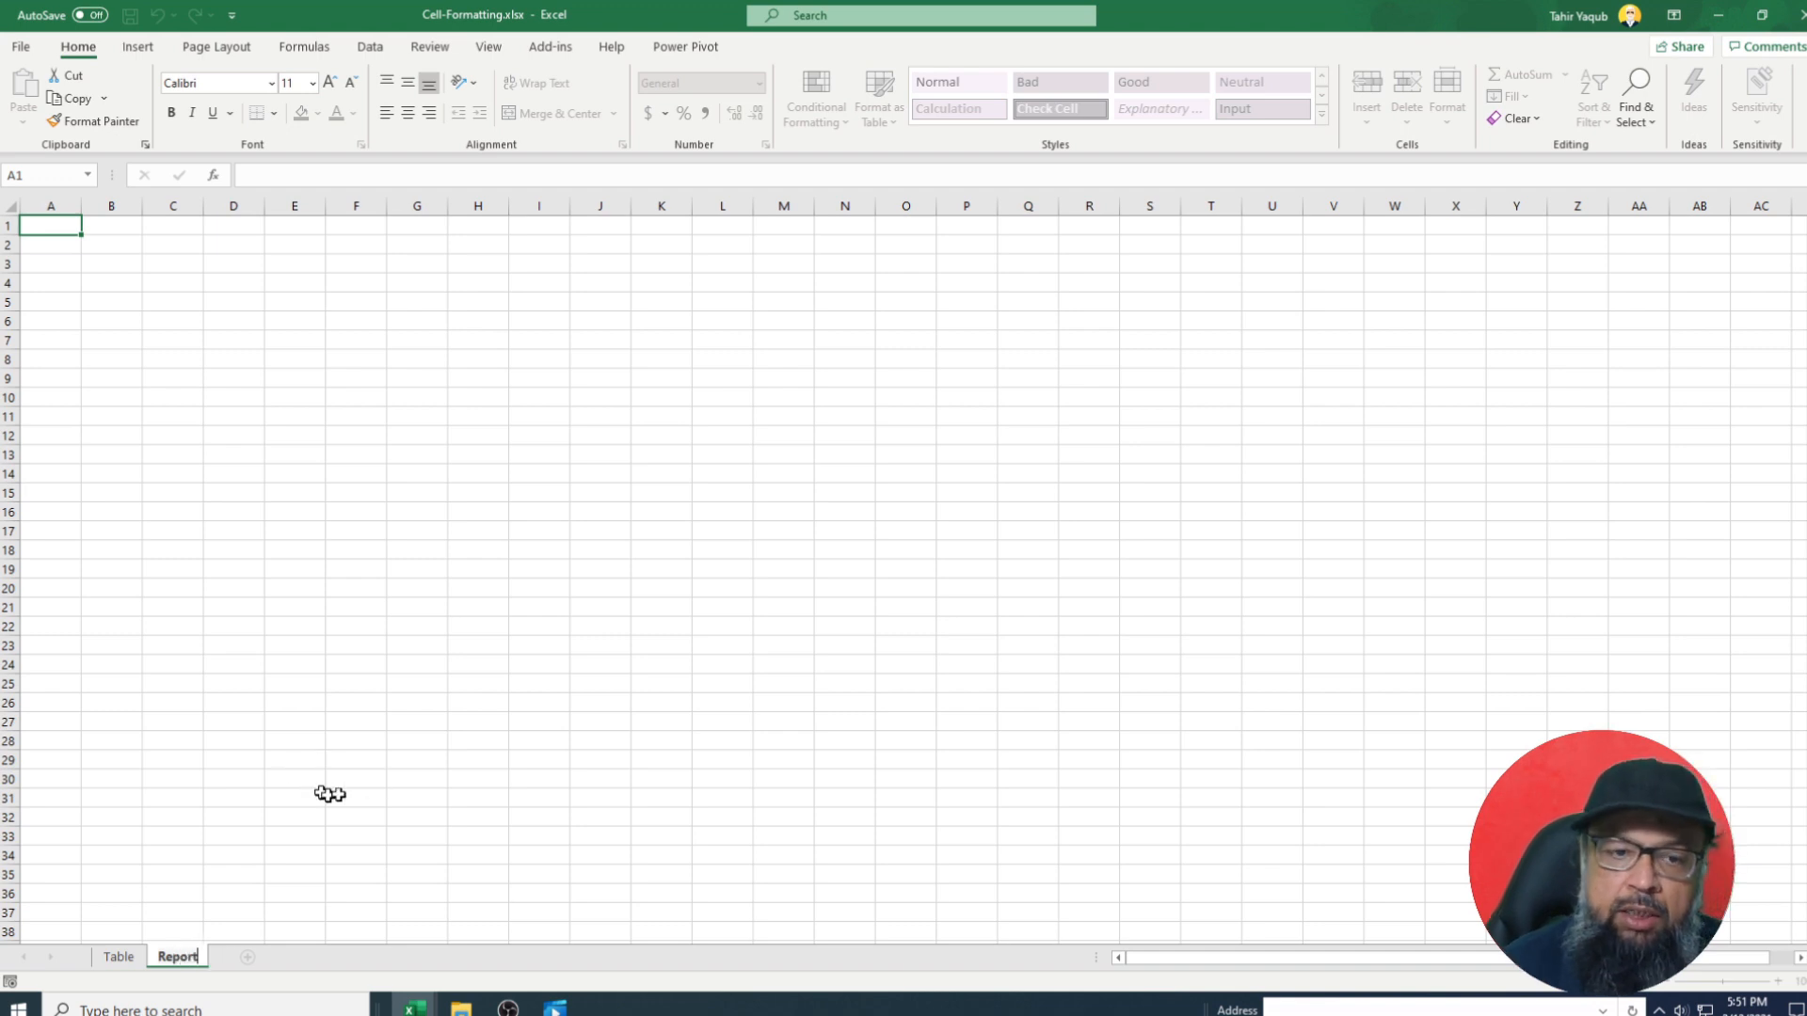
{"action": "left_click", "coordinate": [461, 796]}
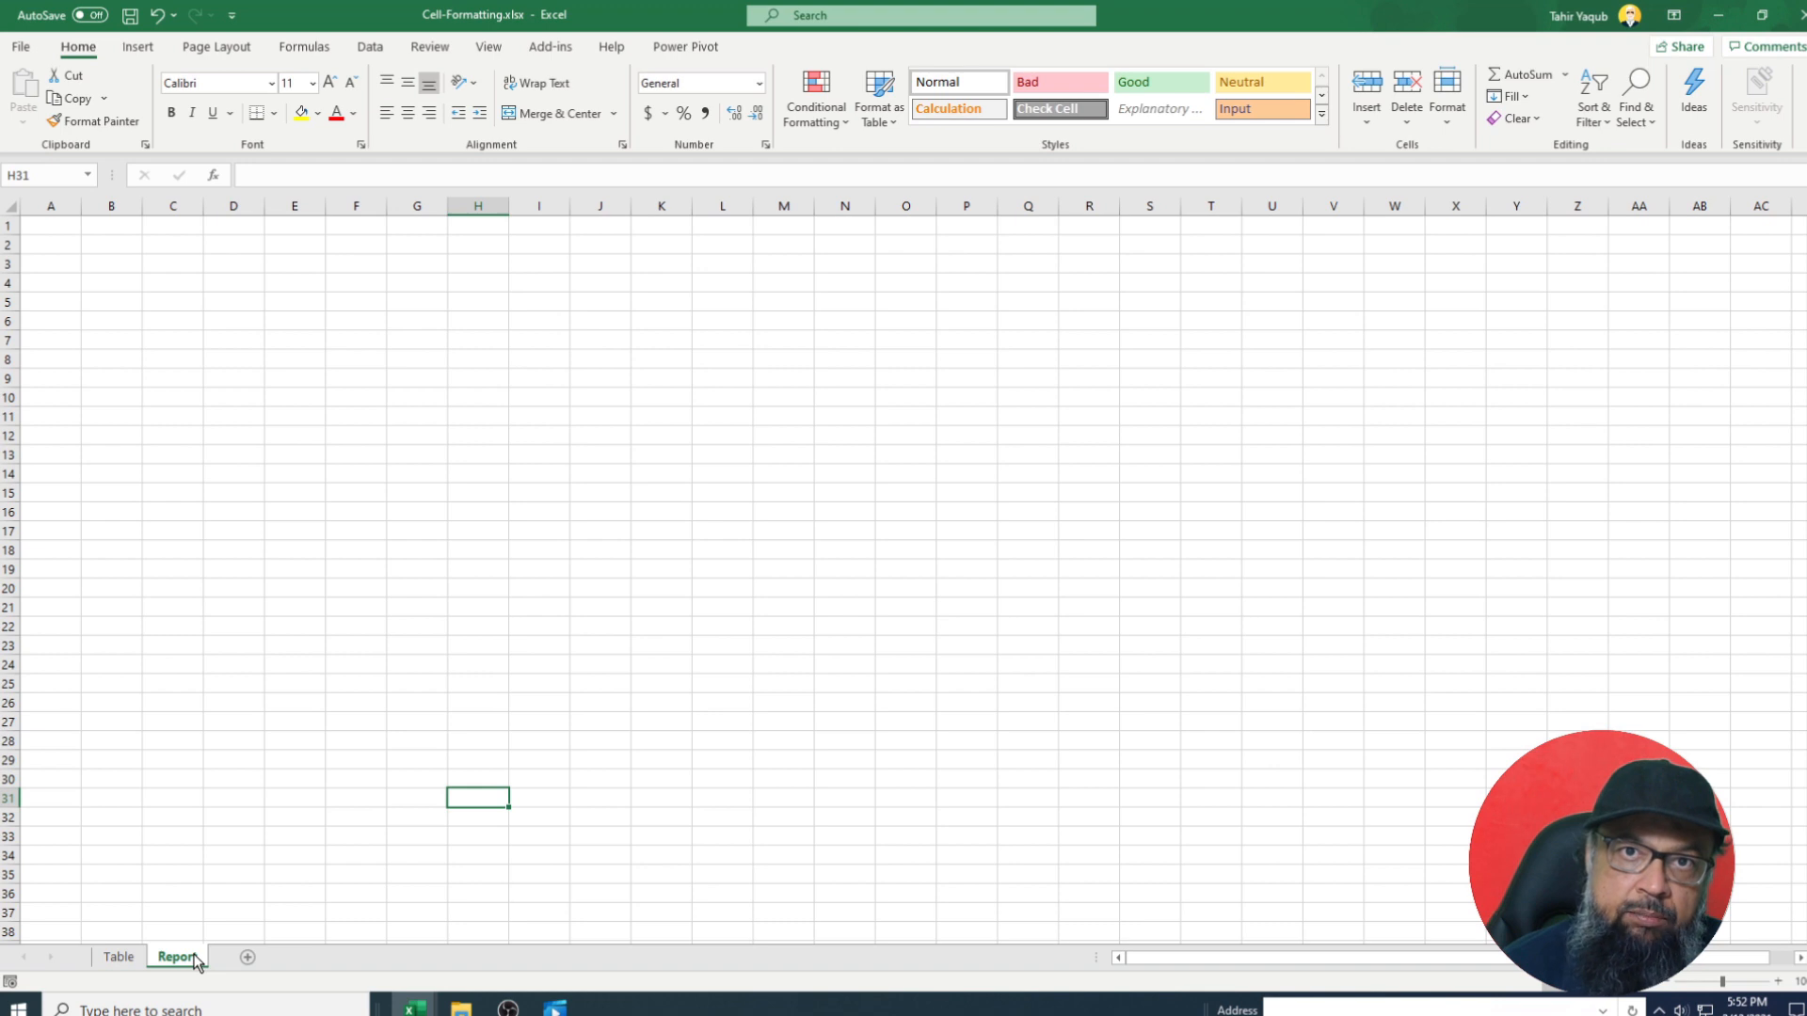
{"action": "left_click", "coordinate": [119, 957]}
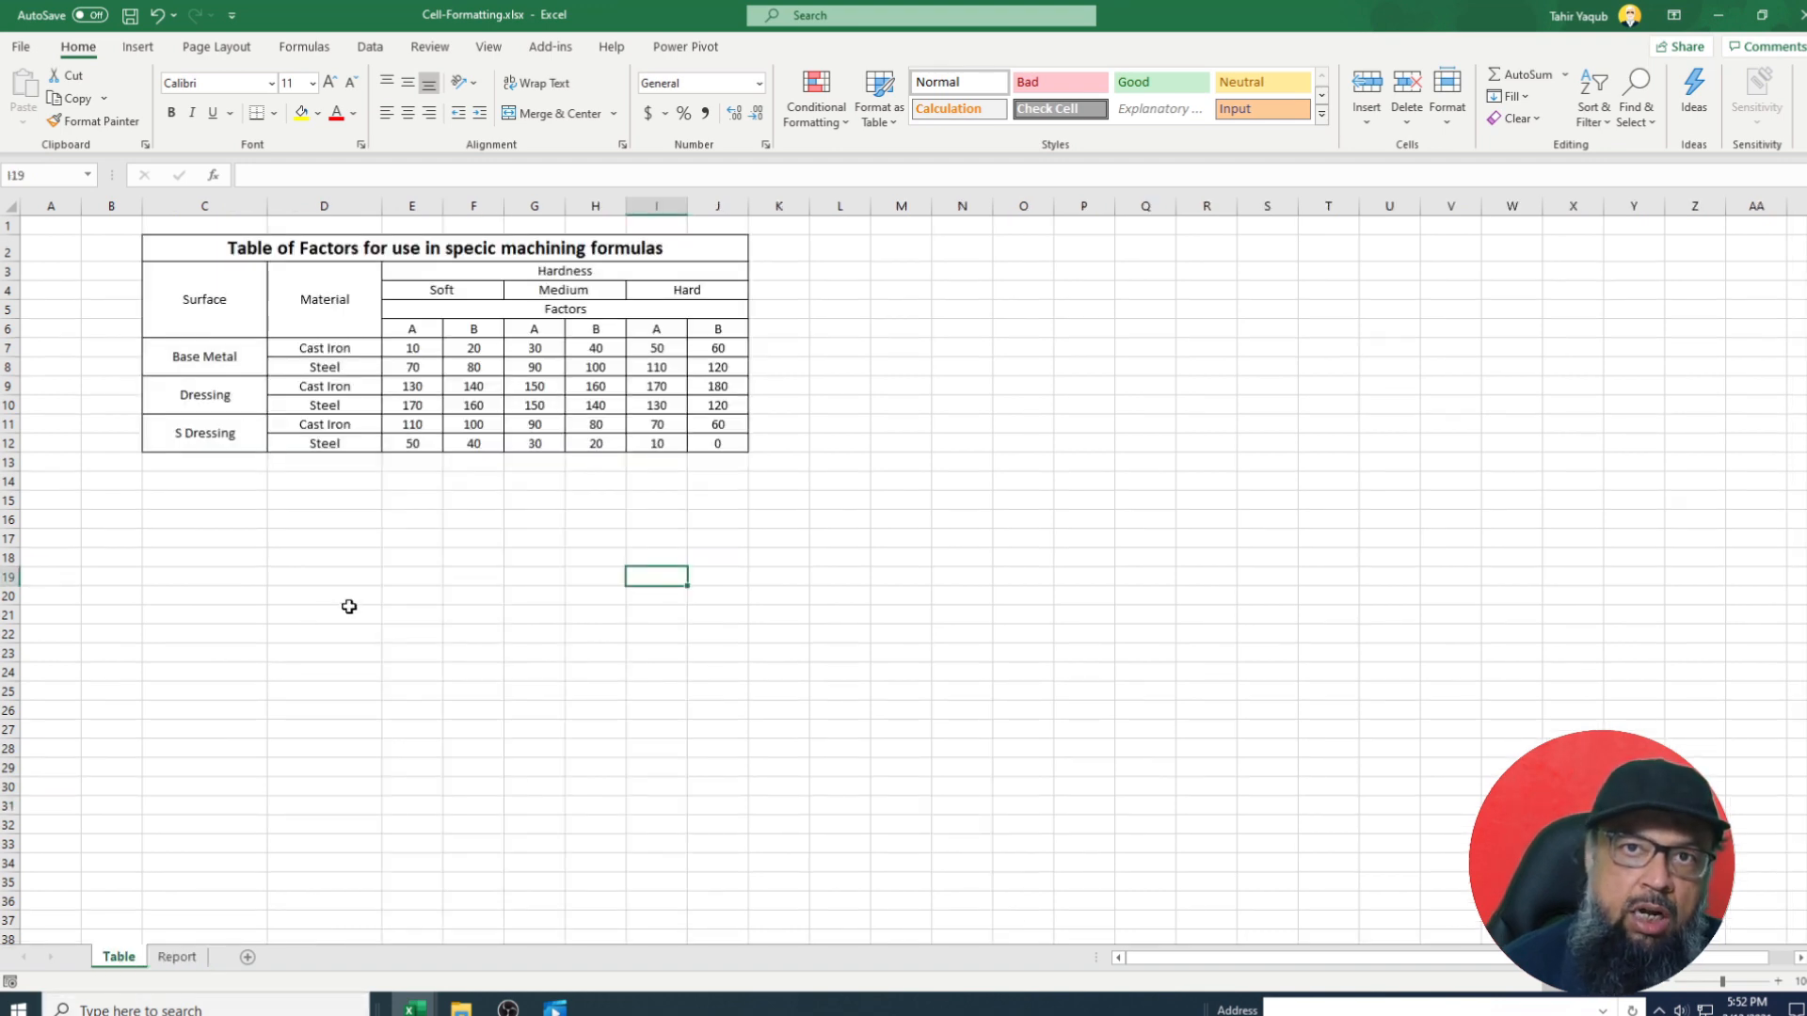
Fill the merged title cell C2:J2 with a yellow background.
{"action": "left_click", "coordinate": [174, 250]}
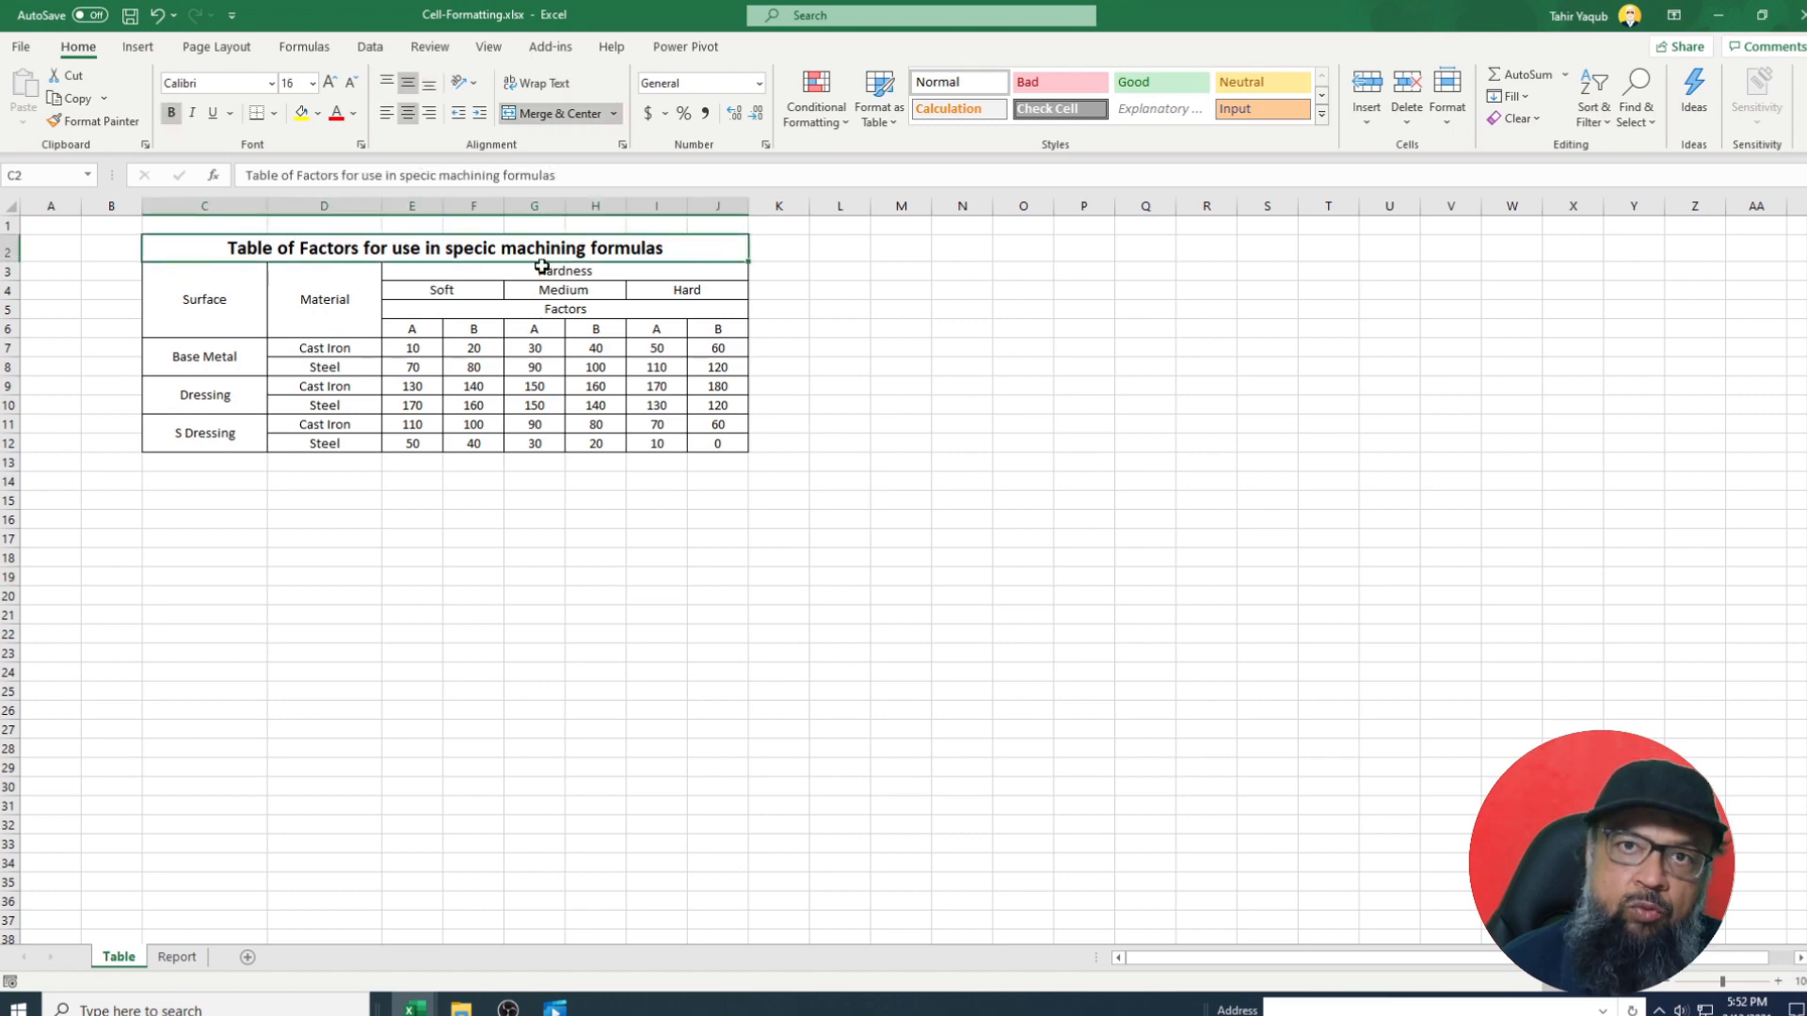
{"action": "scroll", "coordinate": [449, 377], "scroll_direction": "up", "scroll_amount": 4}
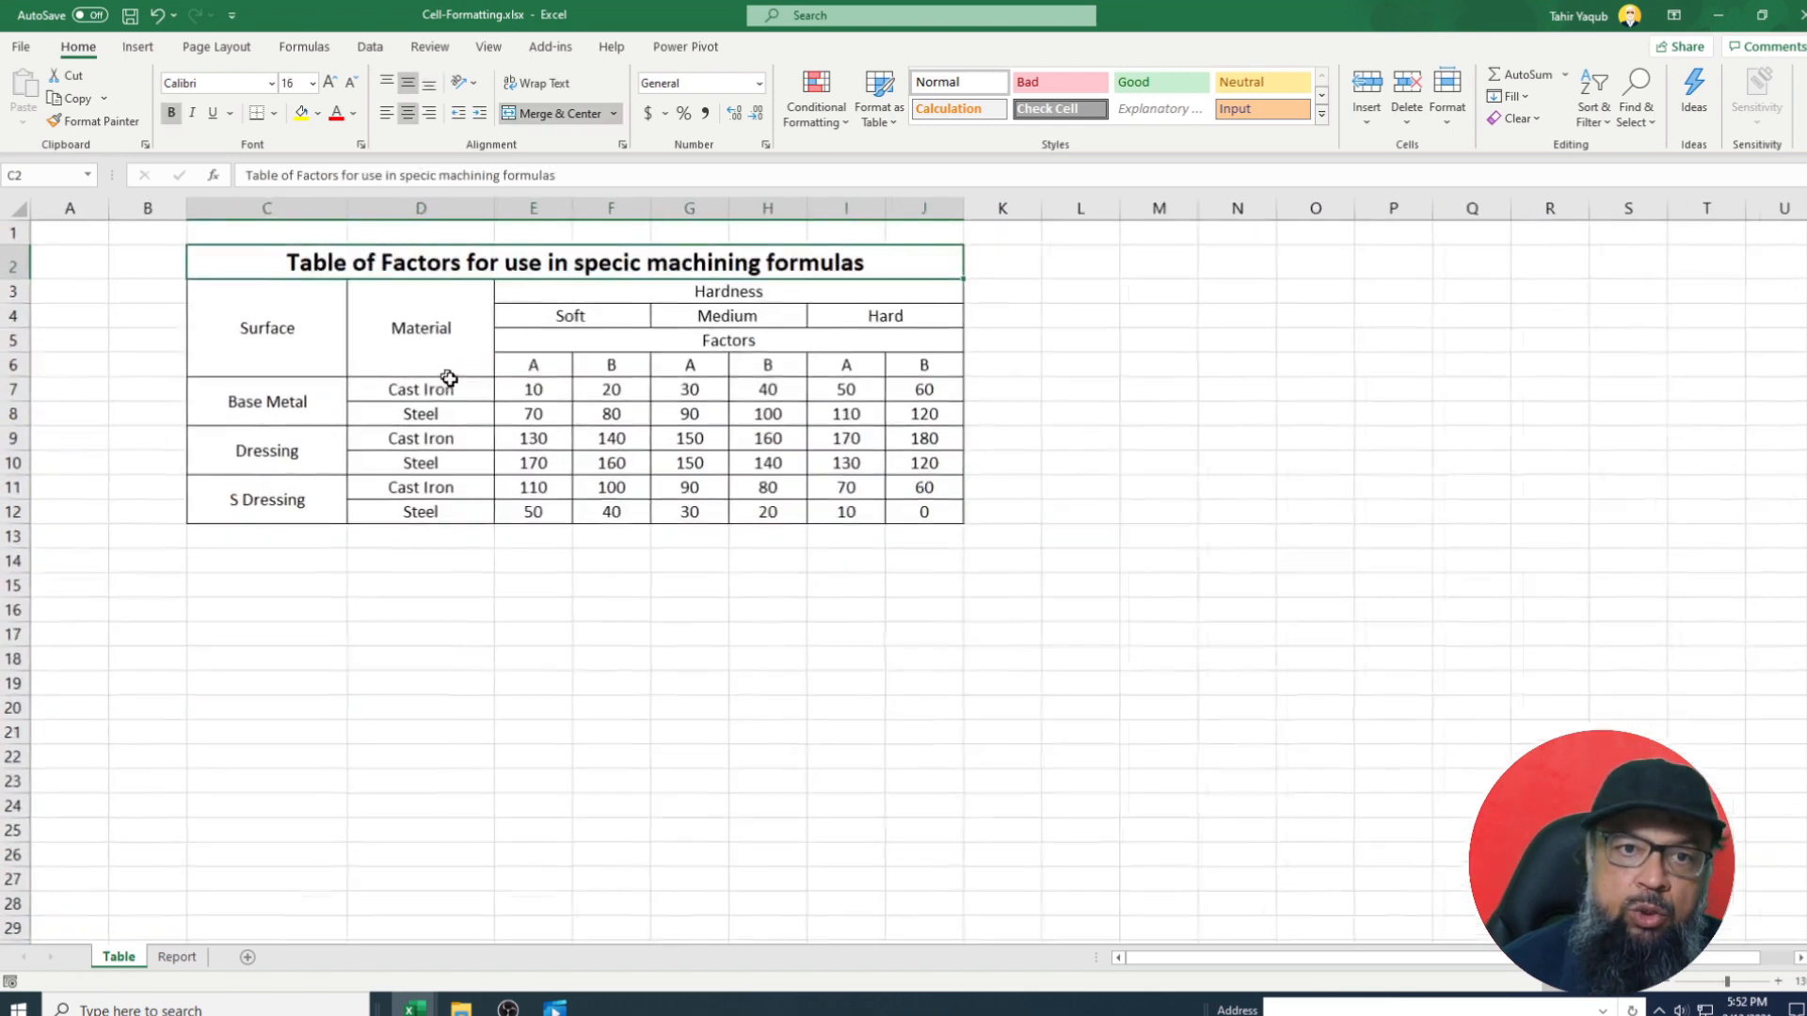
{"action": "scroll", "coordinate": [449, 378], "scroll_direction": "up", "scroll_amount": 2}
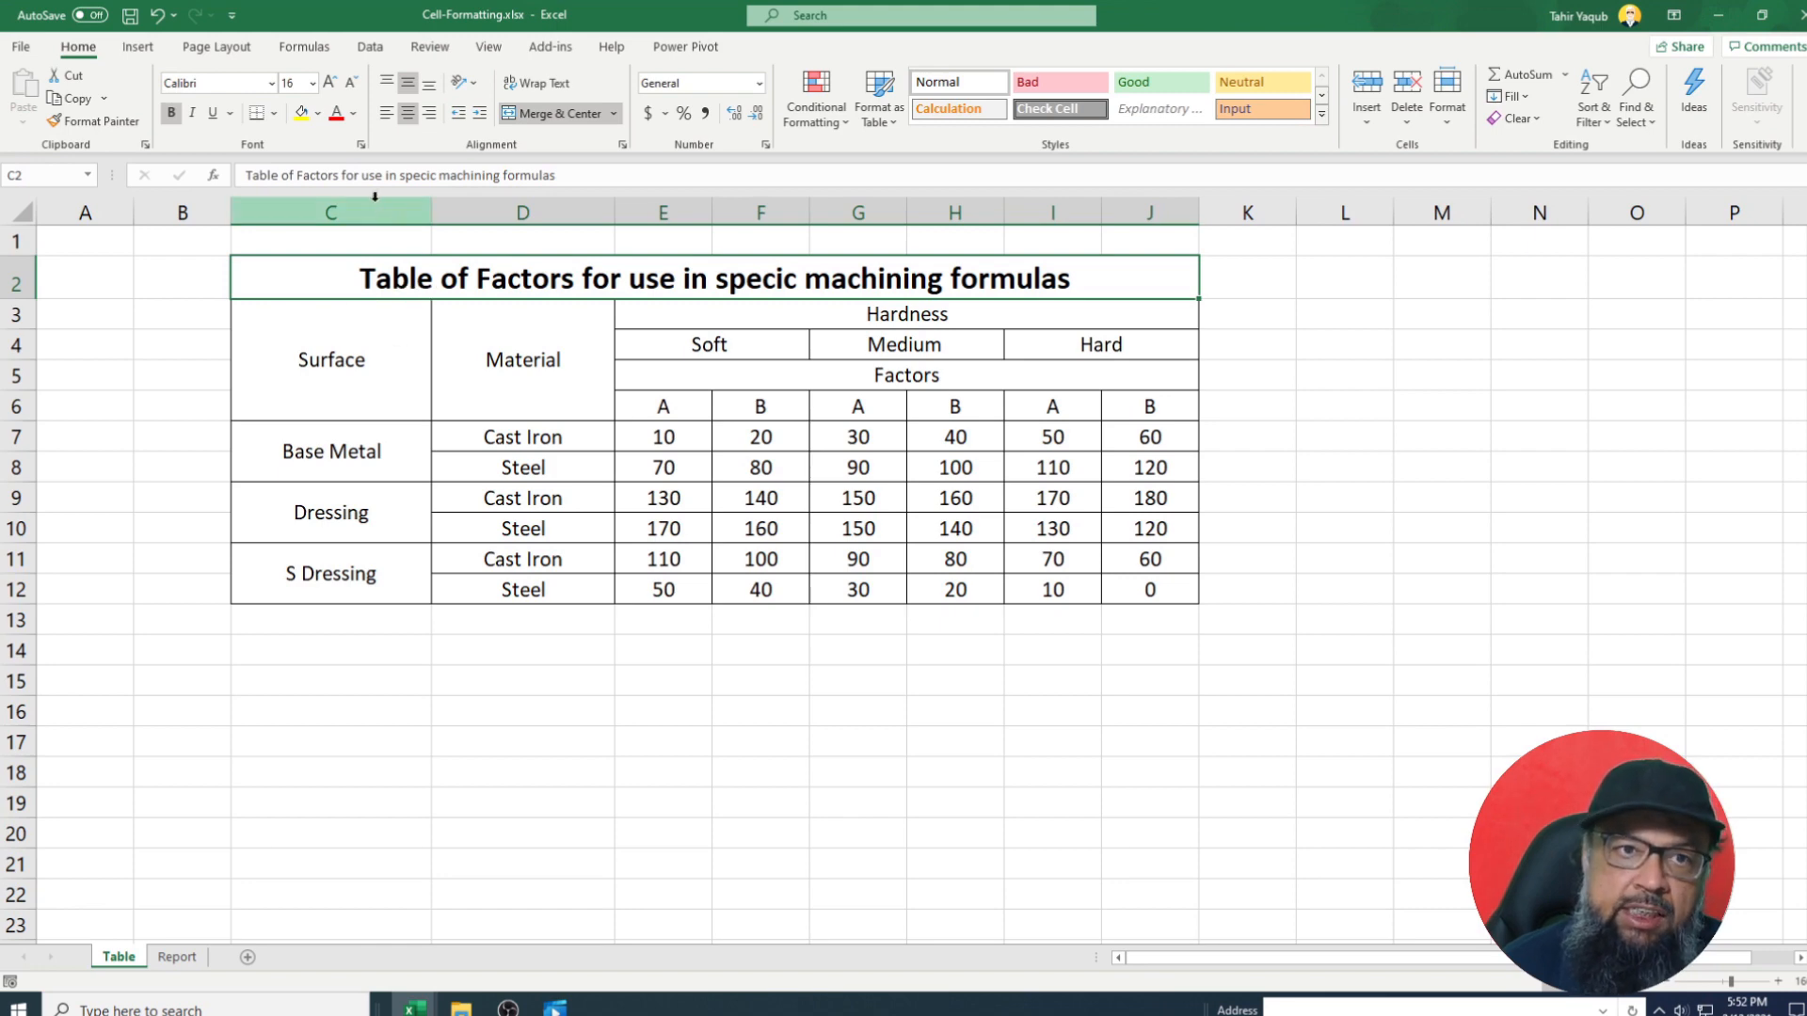
{"action": "left_click", "coordinate": [318, 113]}
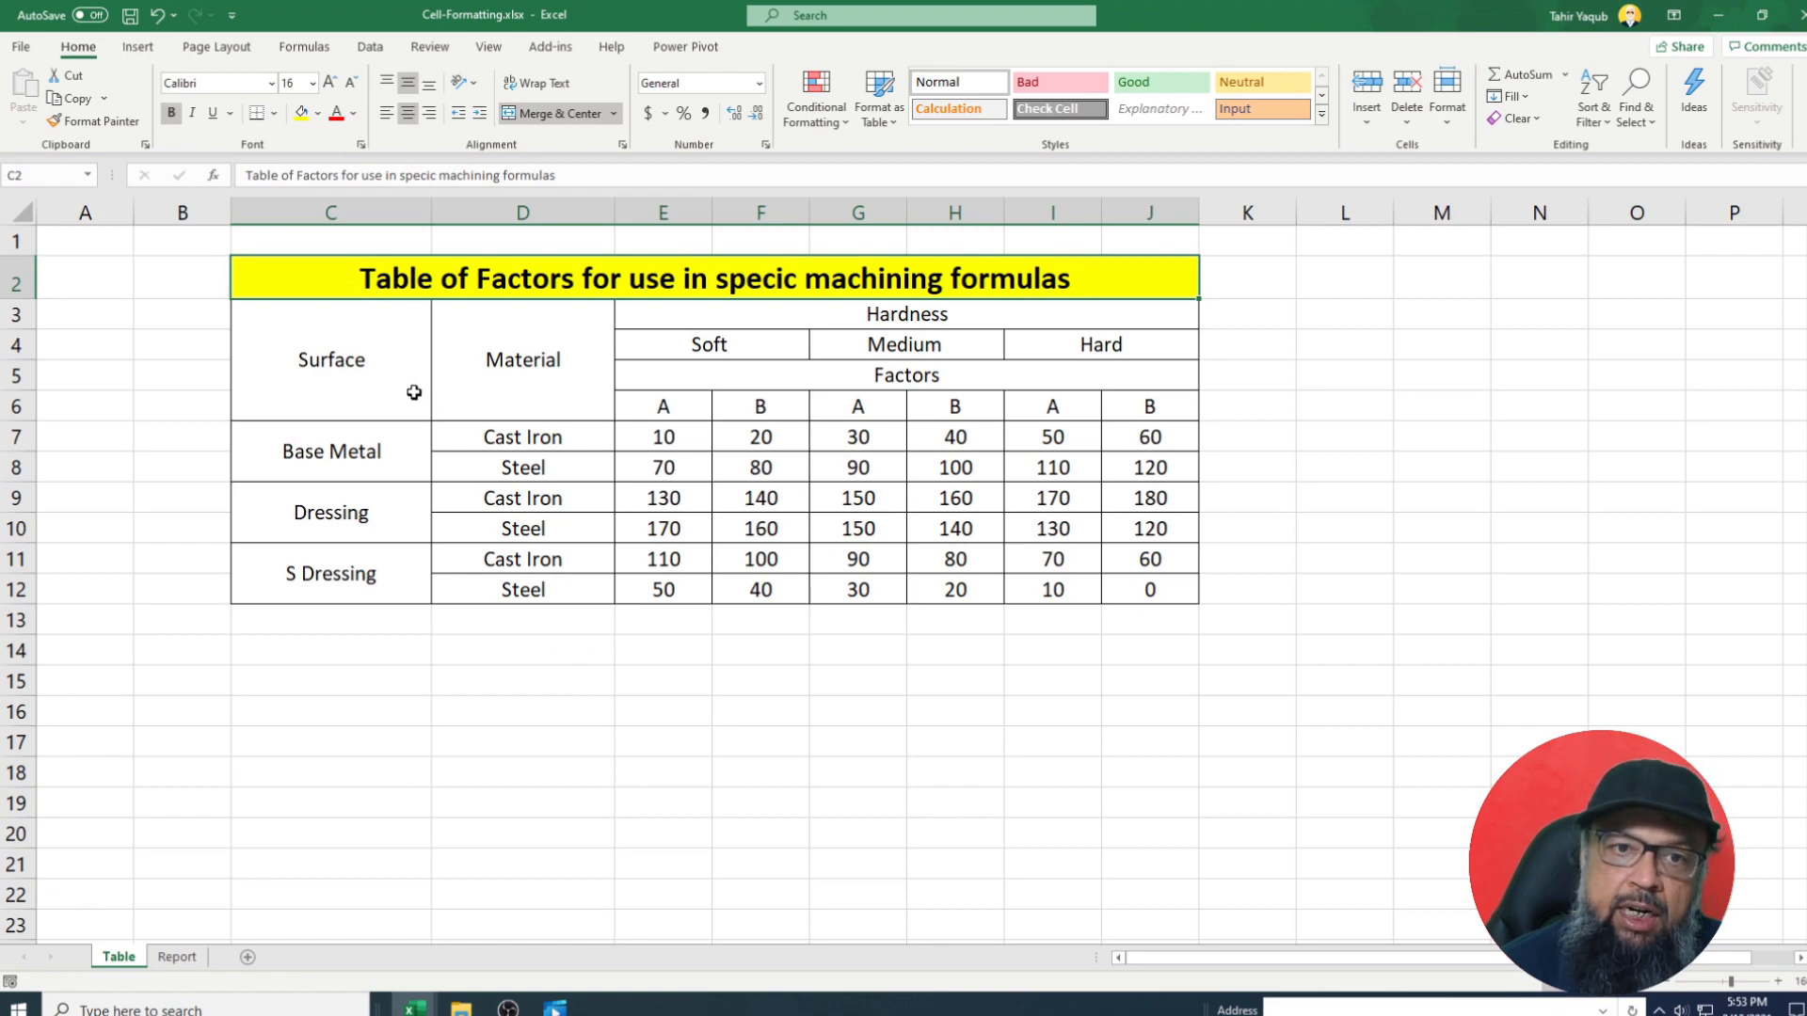
{"action": "left_click_drag", "start_coordinate": [355, 363], "coordinate": [363, 572]}
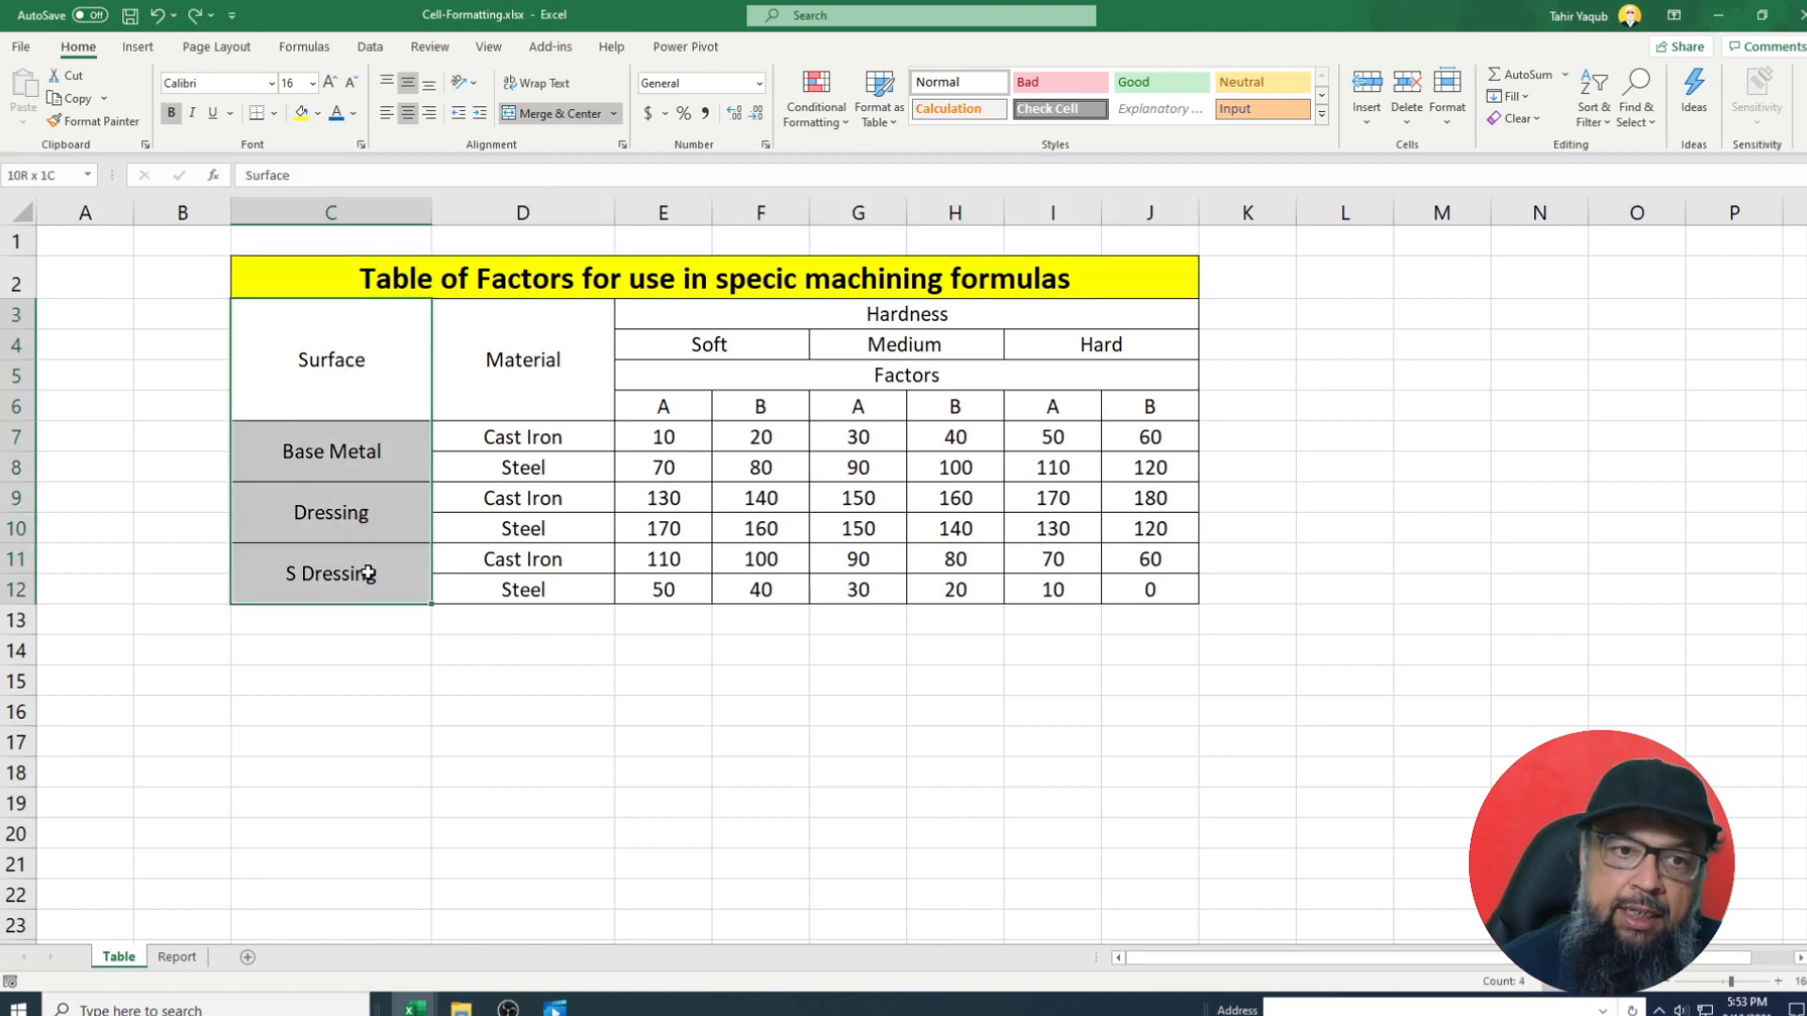
Apply orange font colour to the Surface, Base Metal, Dressing and S Dressing labels in C3:C12.
{"action": "left_click", "coordinate": [353, 113]}
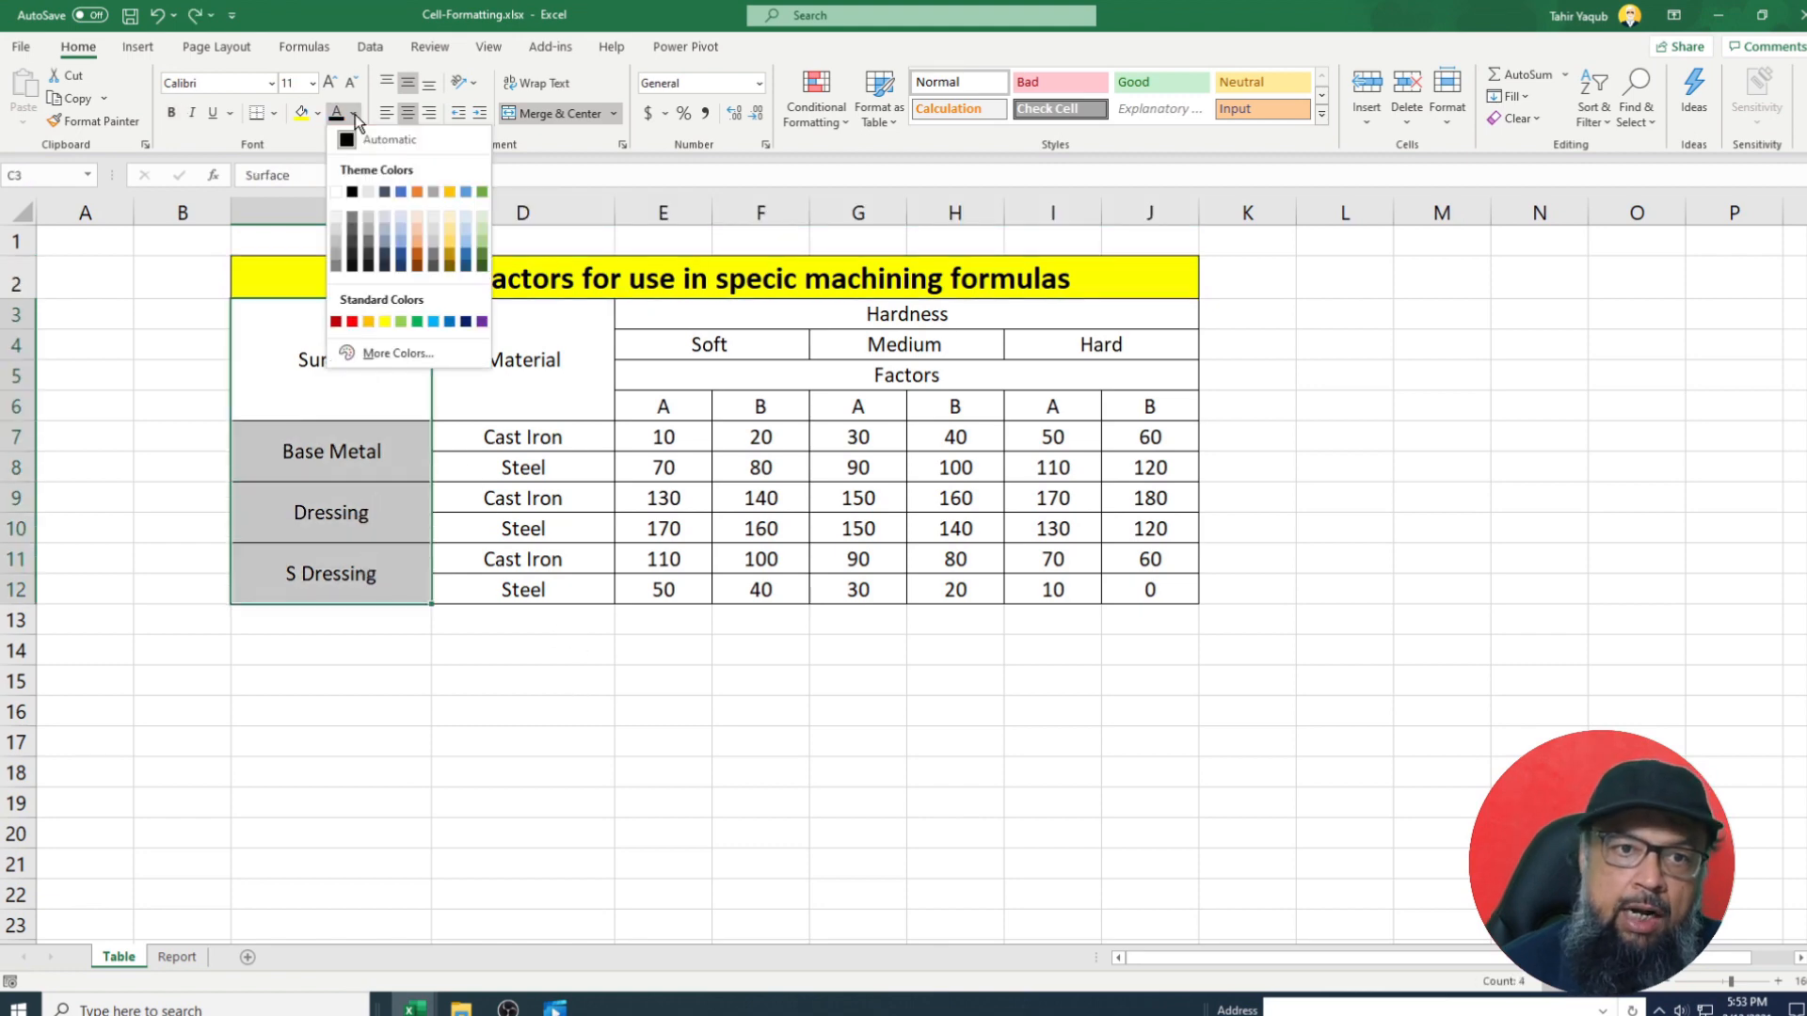
{"action": "left_click", "coordinate": [417, 191]}
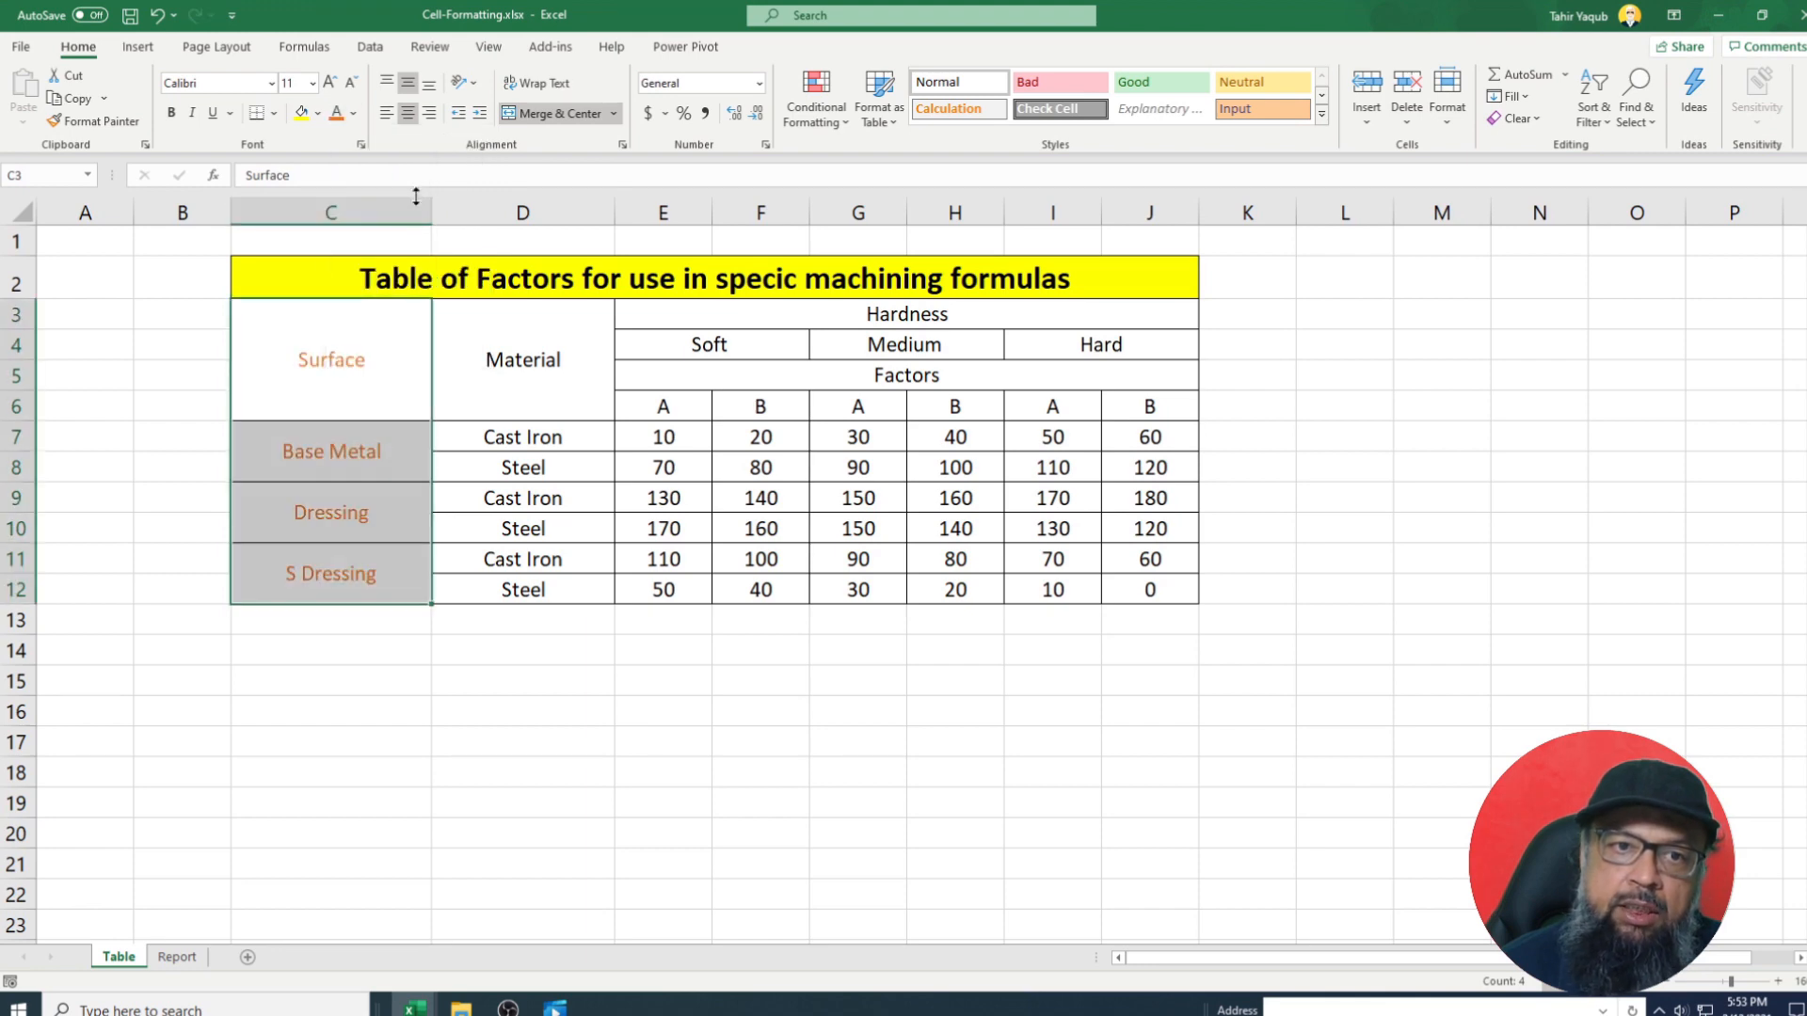
{"action": "left_click", "coordinate": [765, 711]}
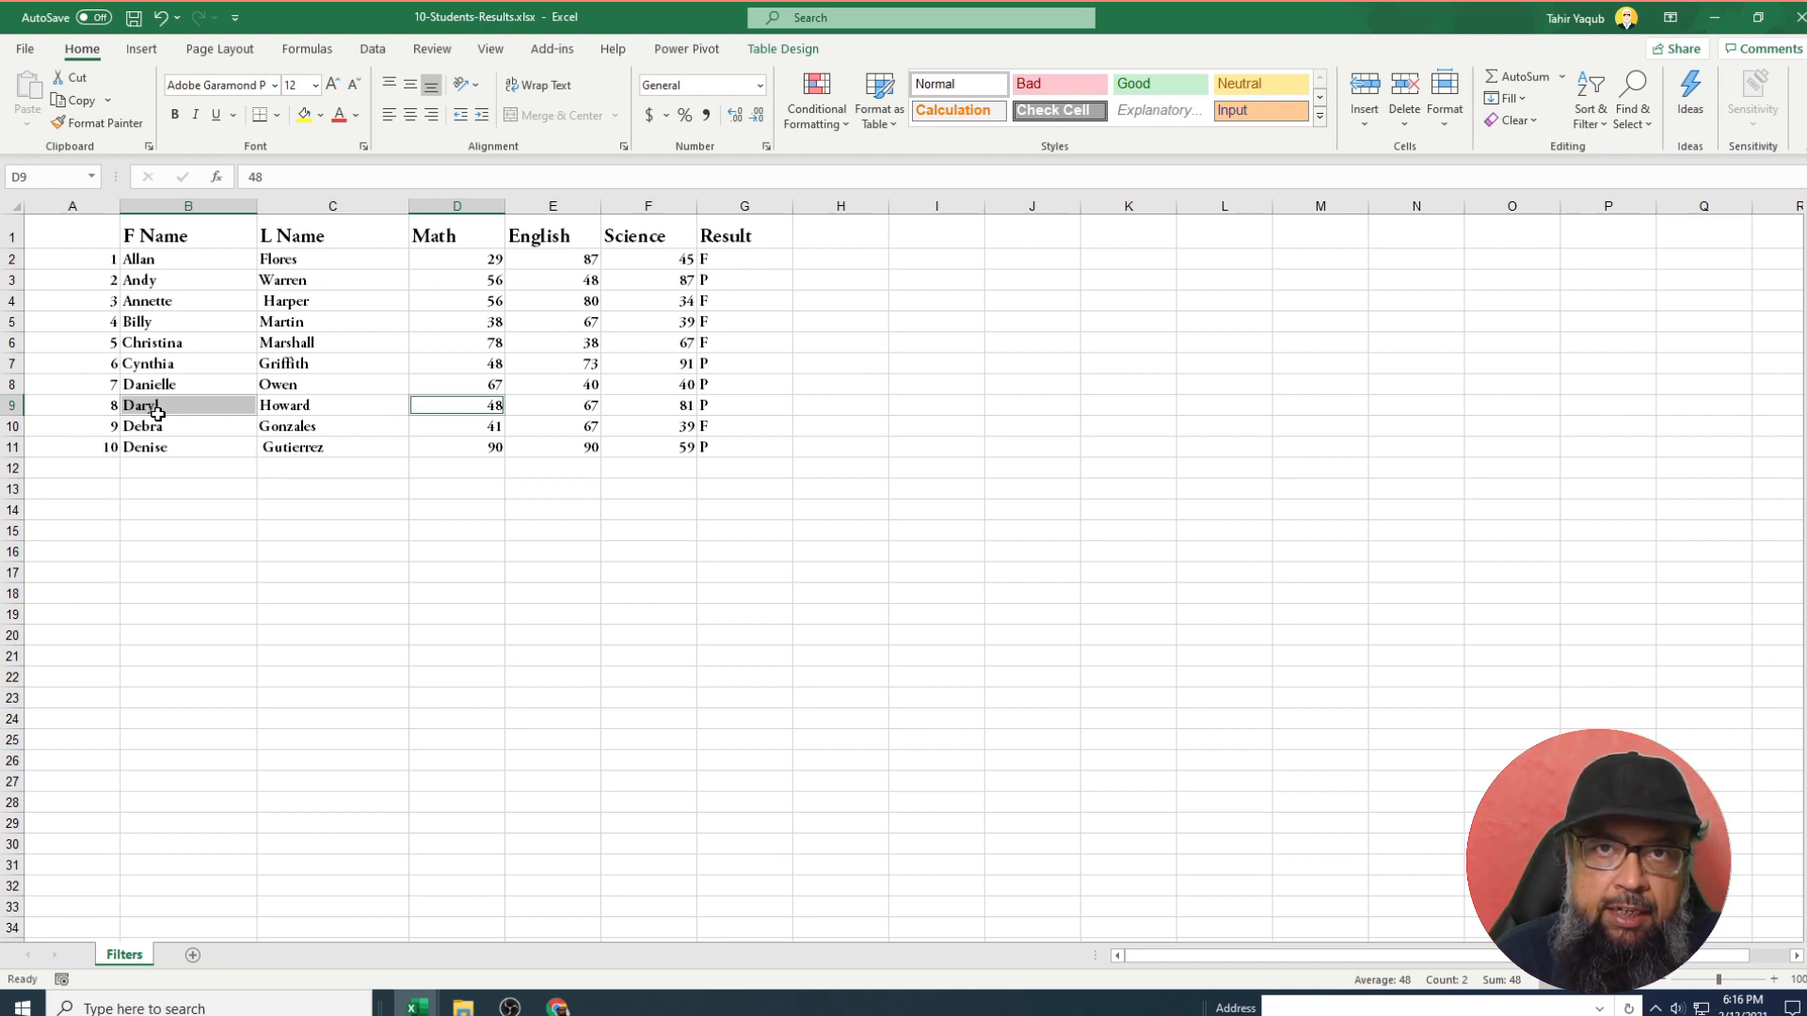
Enter the heading 'Daryl Math' in cell I1.
{"action": "left_click", "coordinate": [946, 236]}
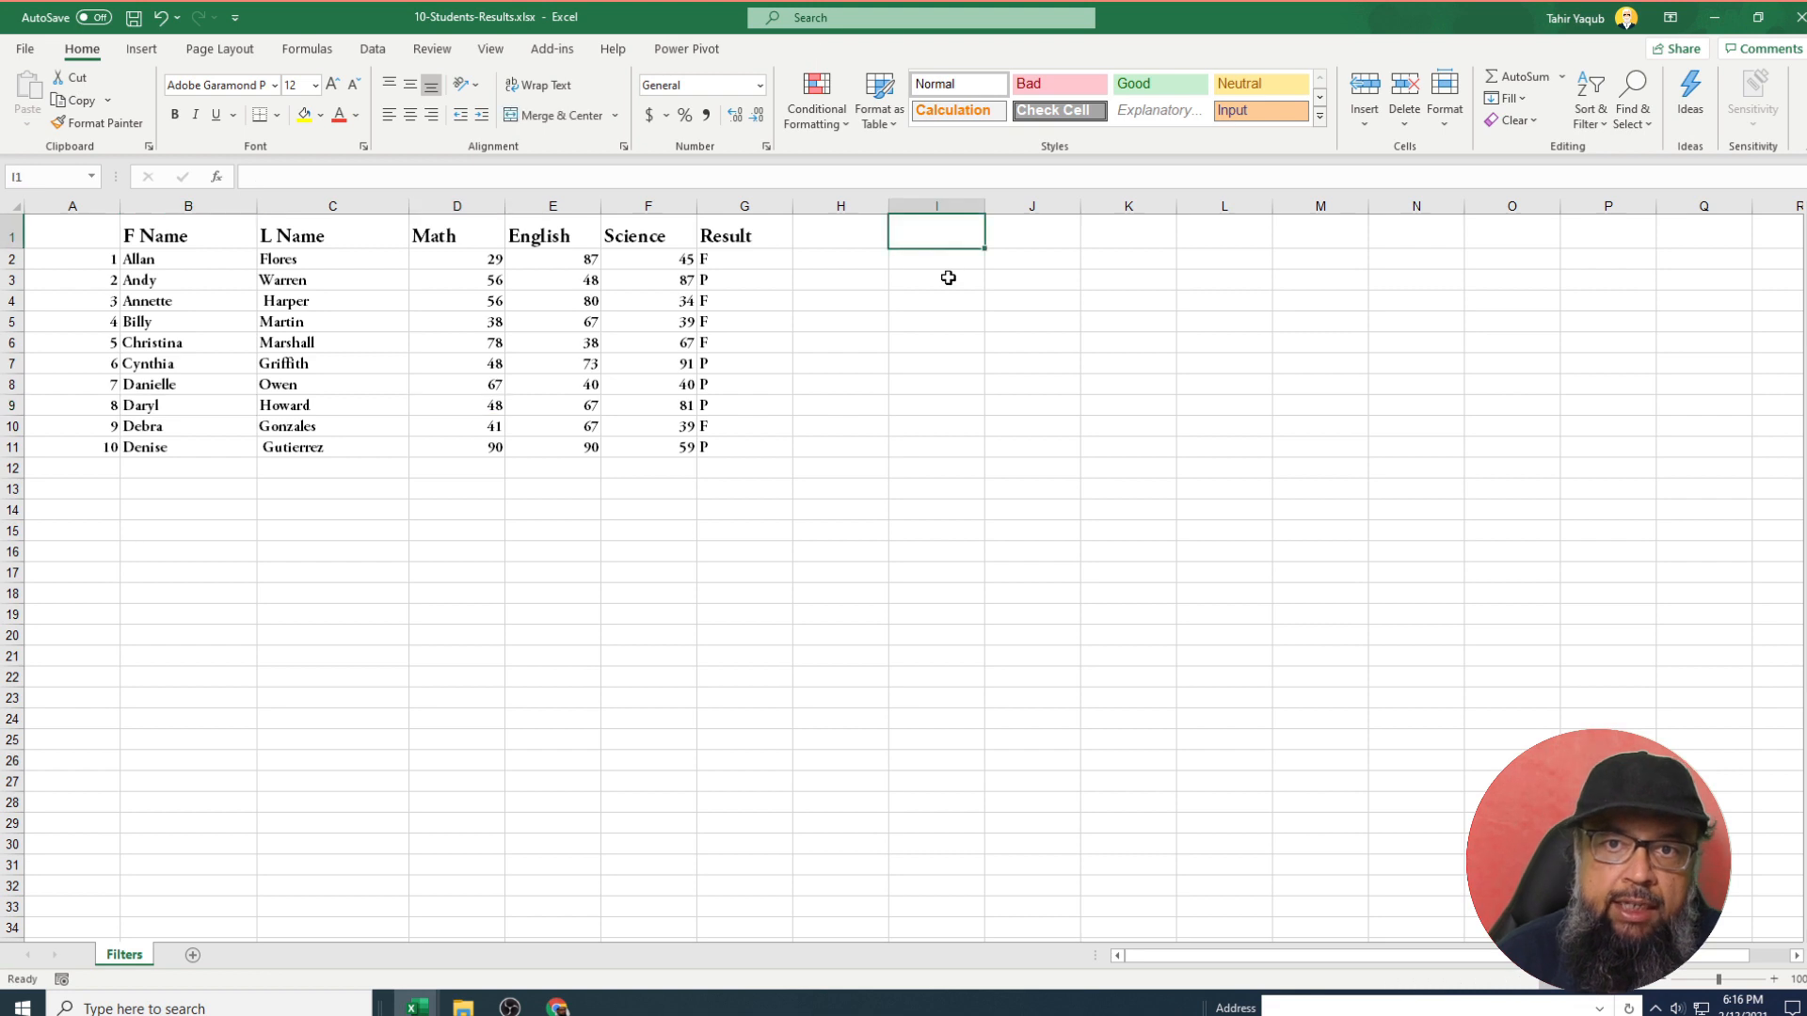
{"action": "type", "text": "Mat"}
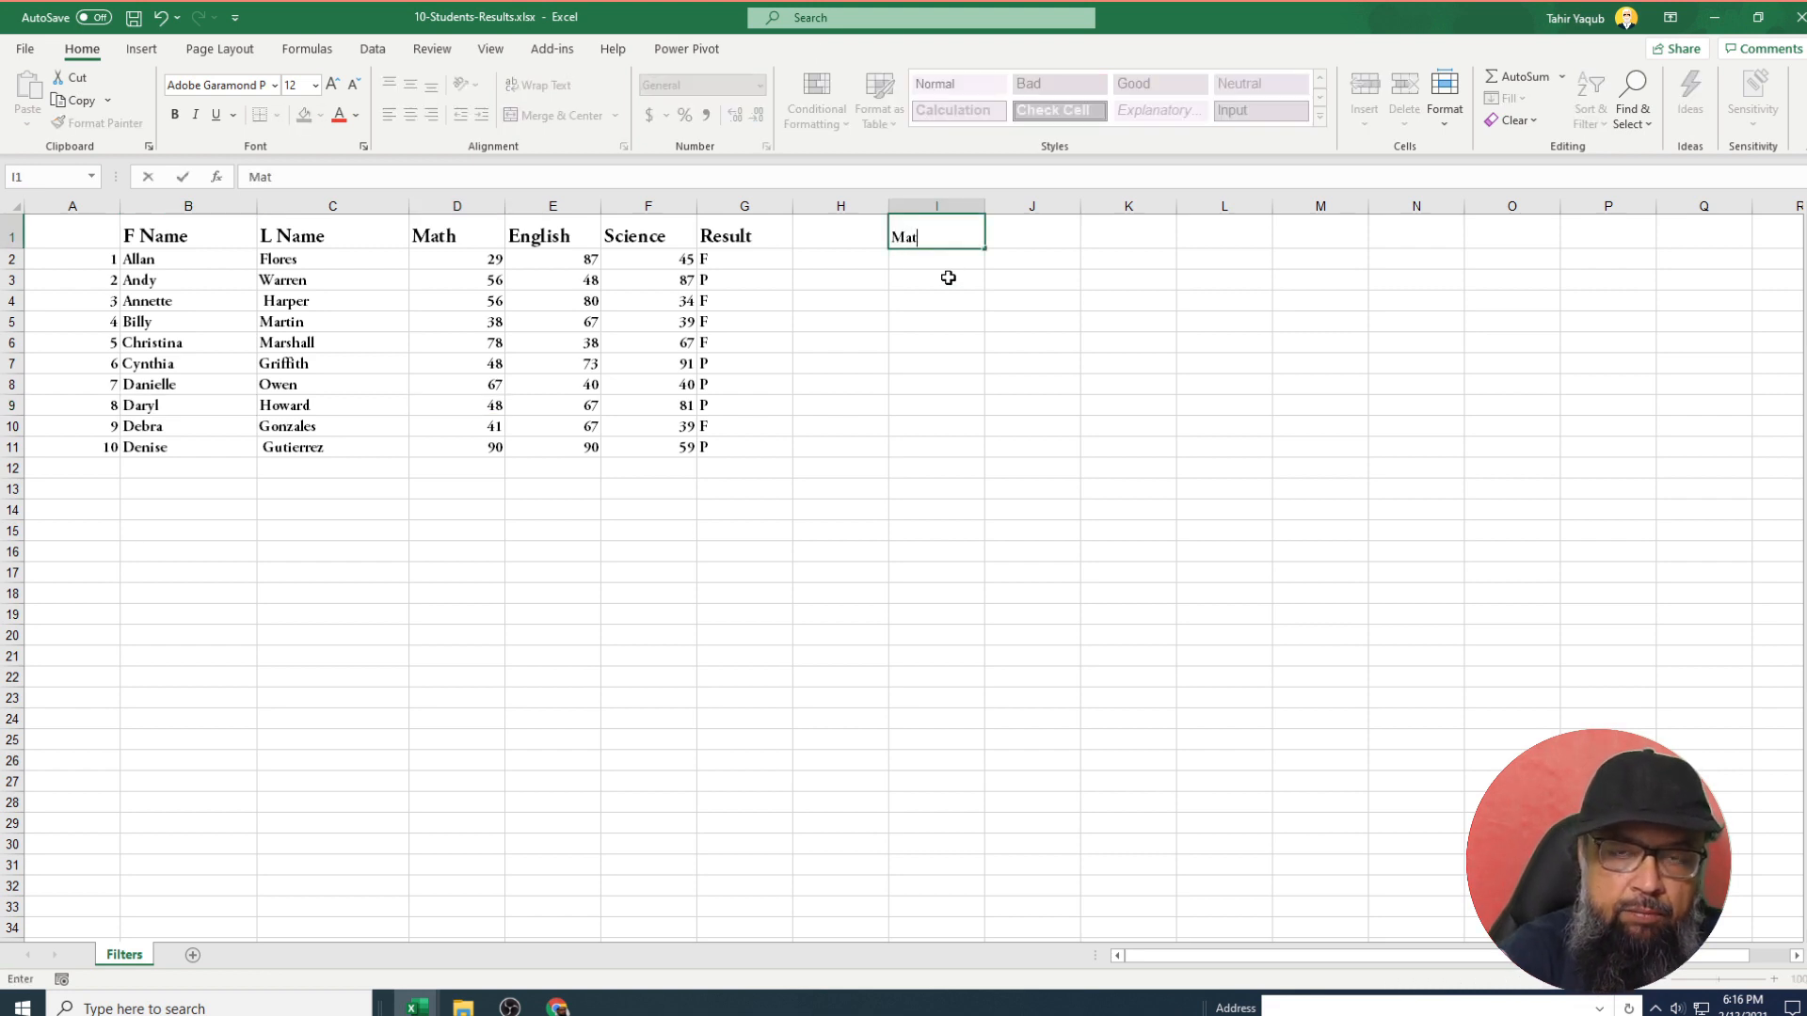
{"action": "key", "text": "BackSpace"}
{"action": "key", "text": "BackSpace"}
{"action": "key", "text": "BackSpace"}
{"action": "type", "text": "Da "}
{"action": "type", "text": "yl Math"}
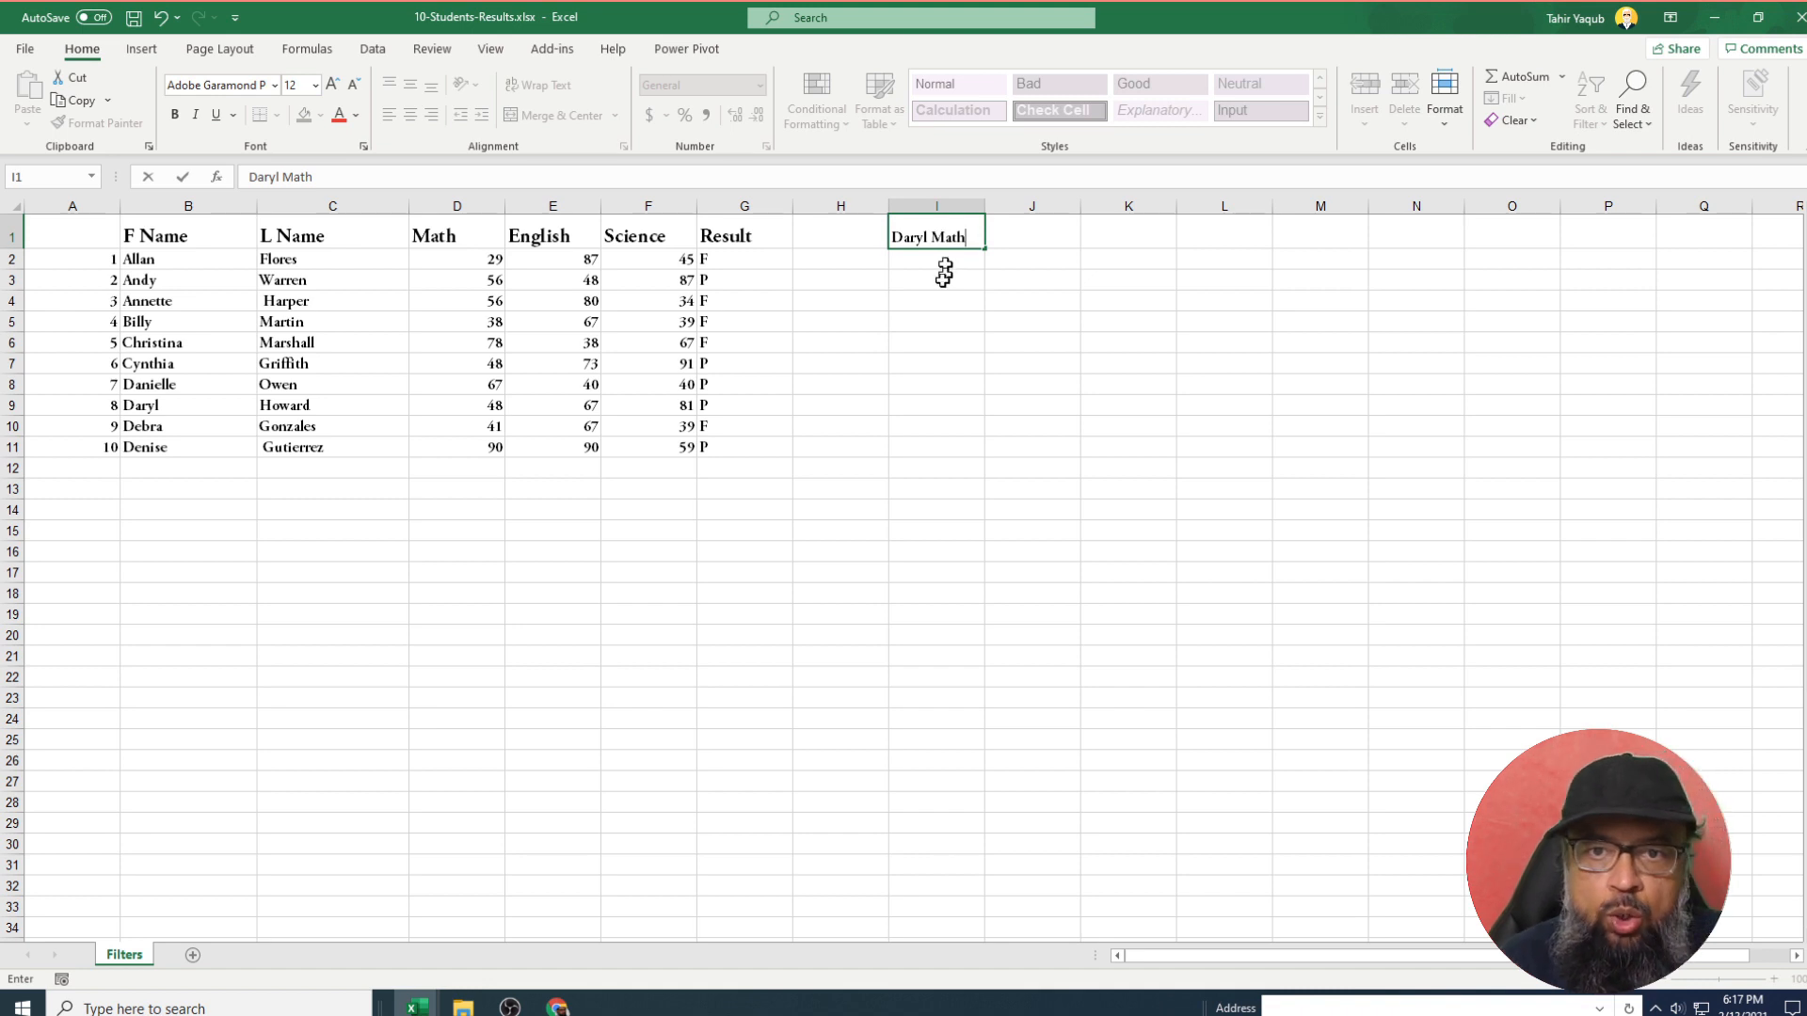
{"action": "left_click", "coordinate": [937, 321]}
Begin an =xlookup formula in cell I2.
{"action": "left_click", "coordinate": [944, 258]}
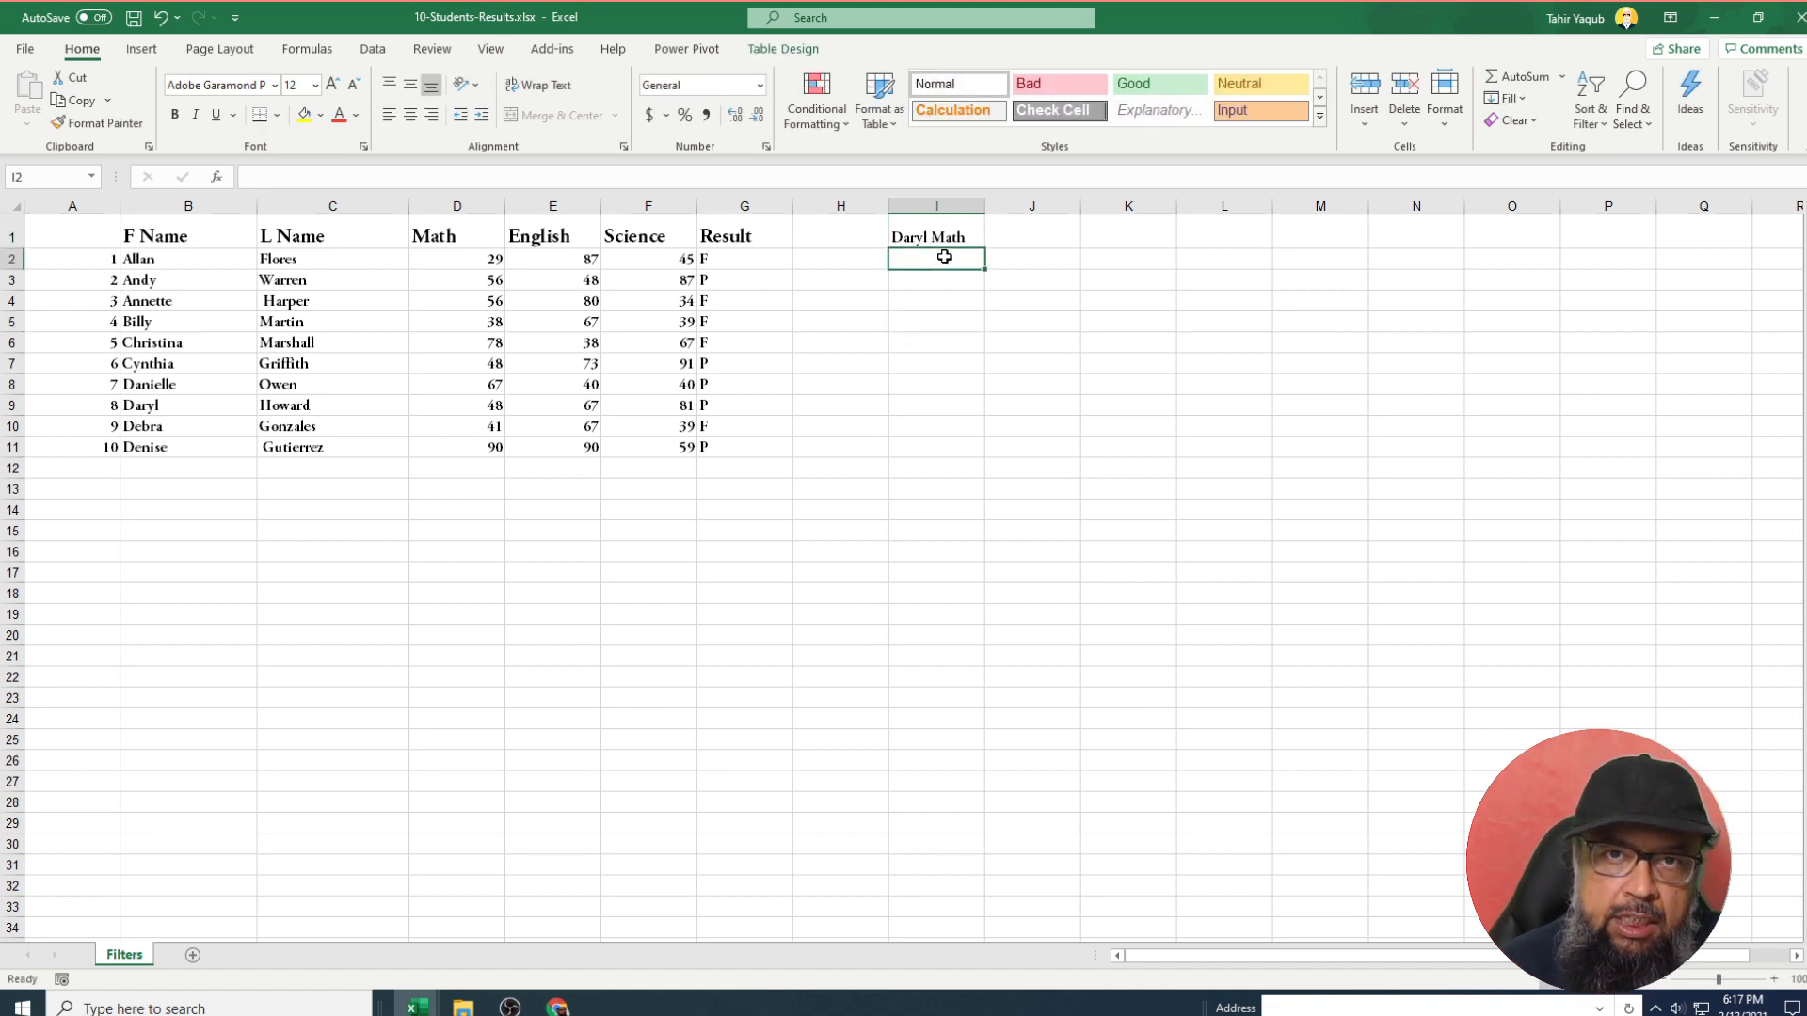
{"action": "left_click", "coordinate": [281, 176]}
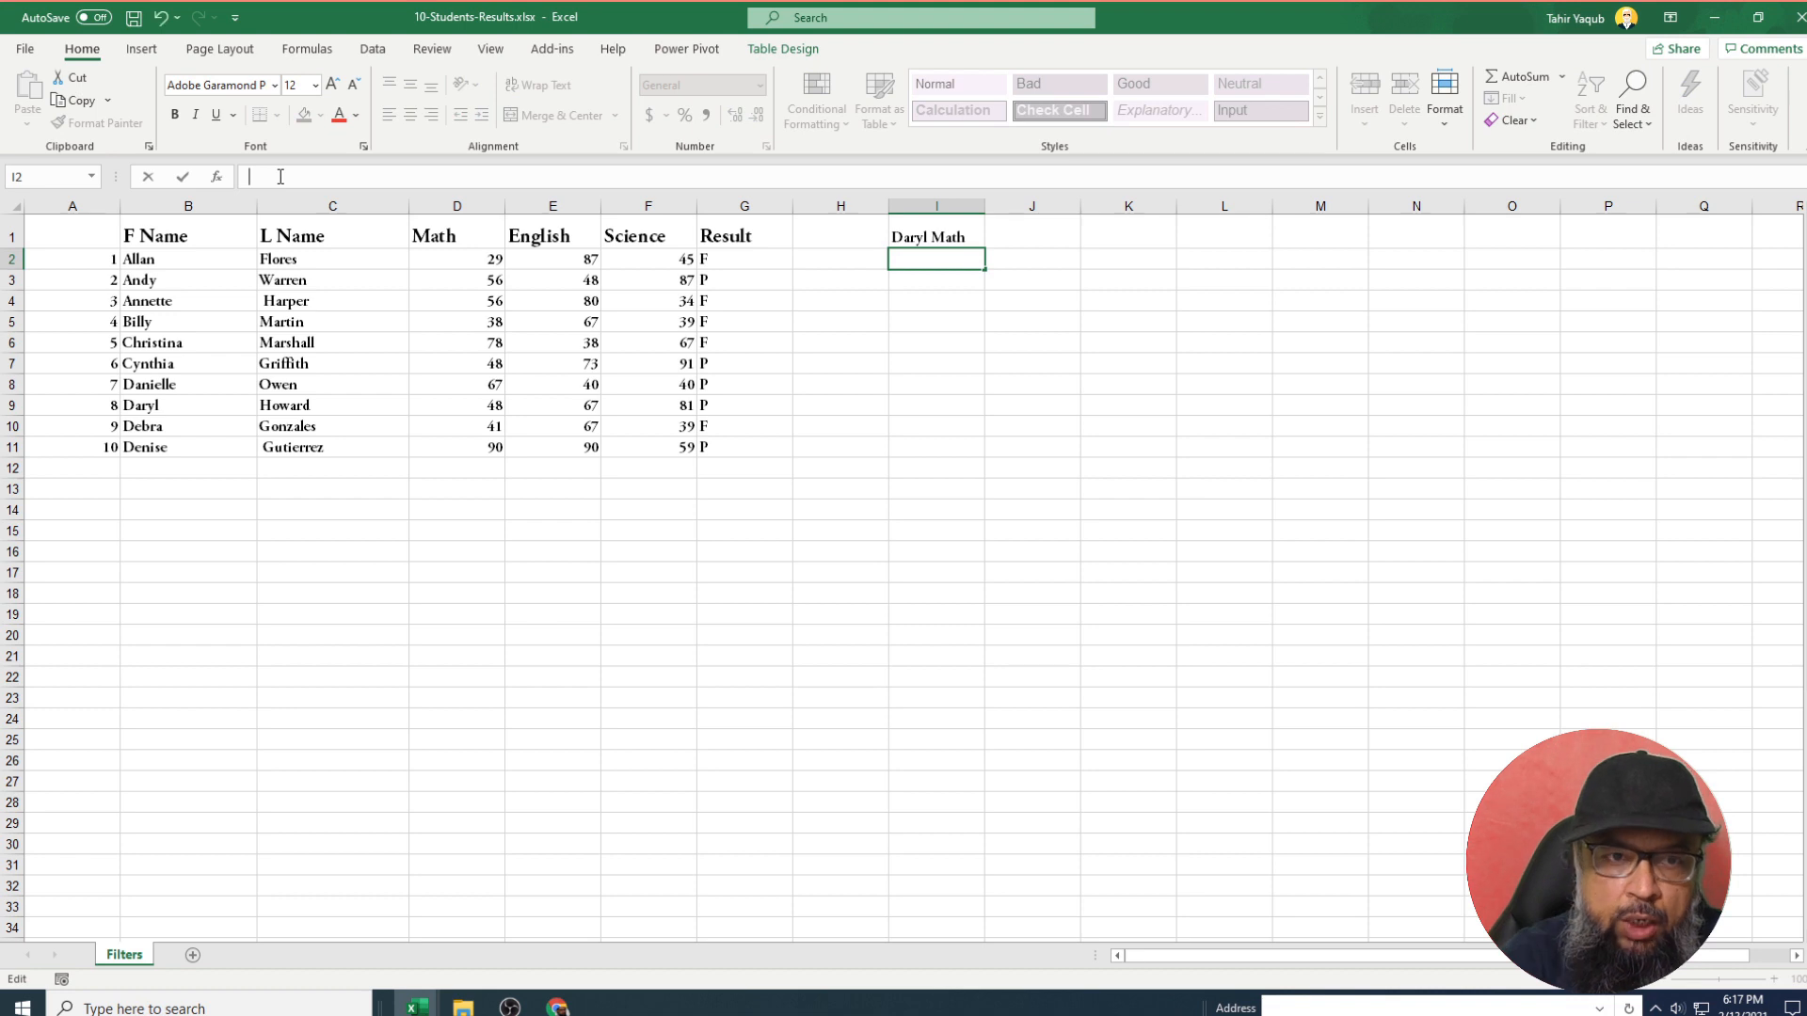
{"action": "type", "text": "="}
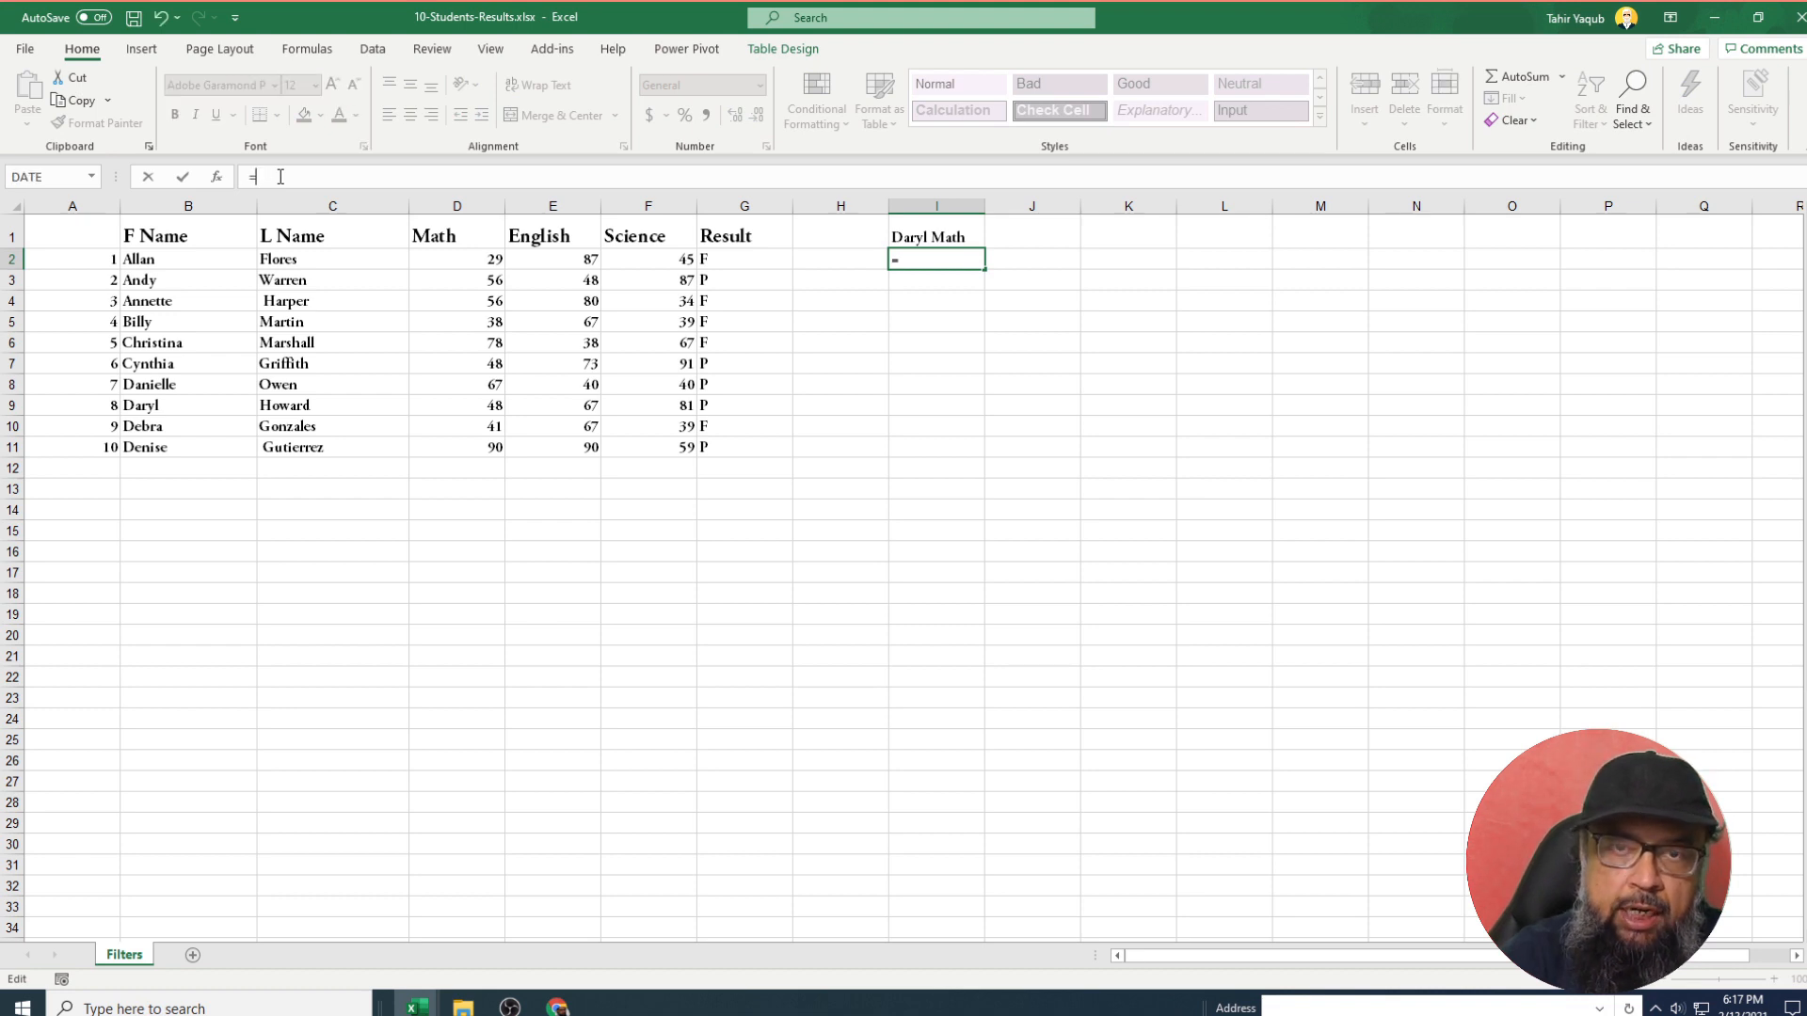
{"action": "type", "text": "xlookup("}
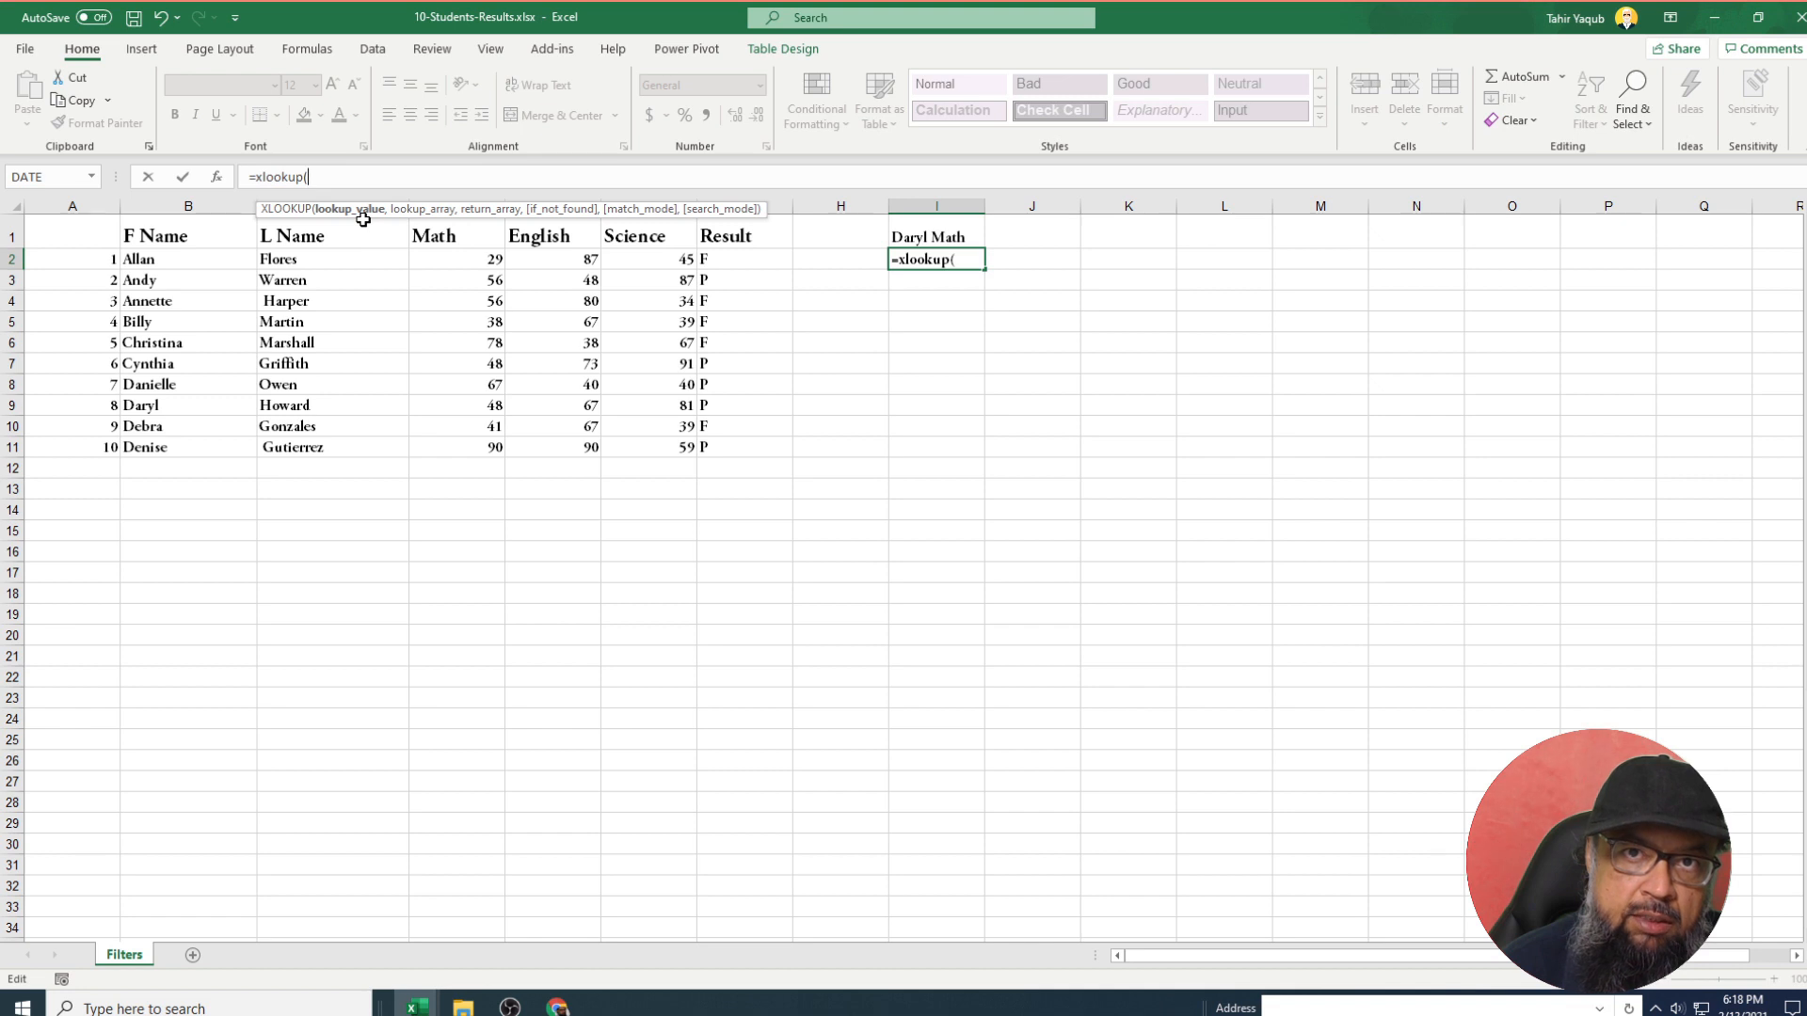
Give the XLOOKUP lookup value B9 (Daryl) and lookup array B2:B11.
{"action": "left_click", "coordinate": [173, 405]}
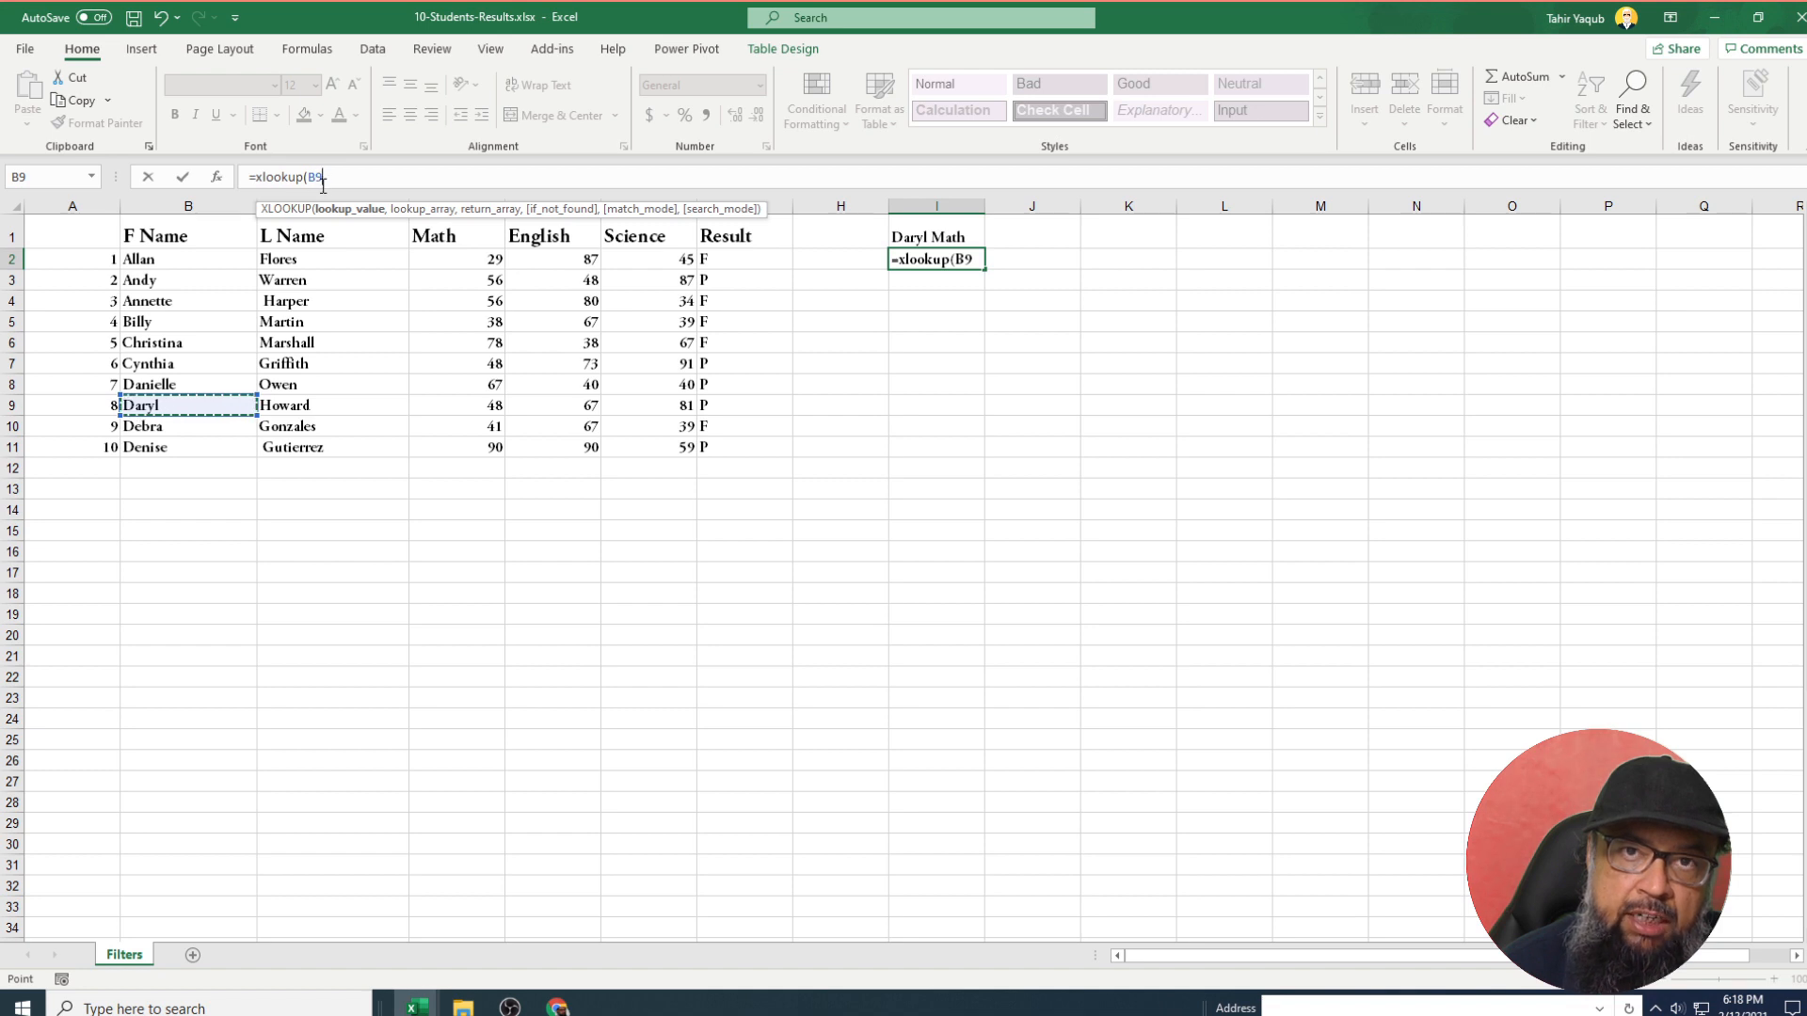
{"action": "type", "text": ","}
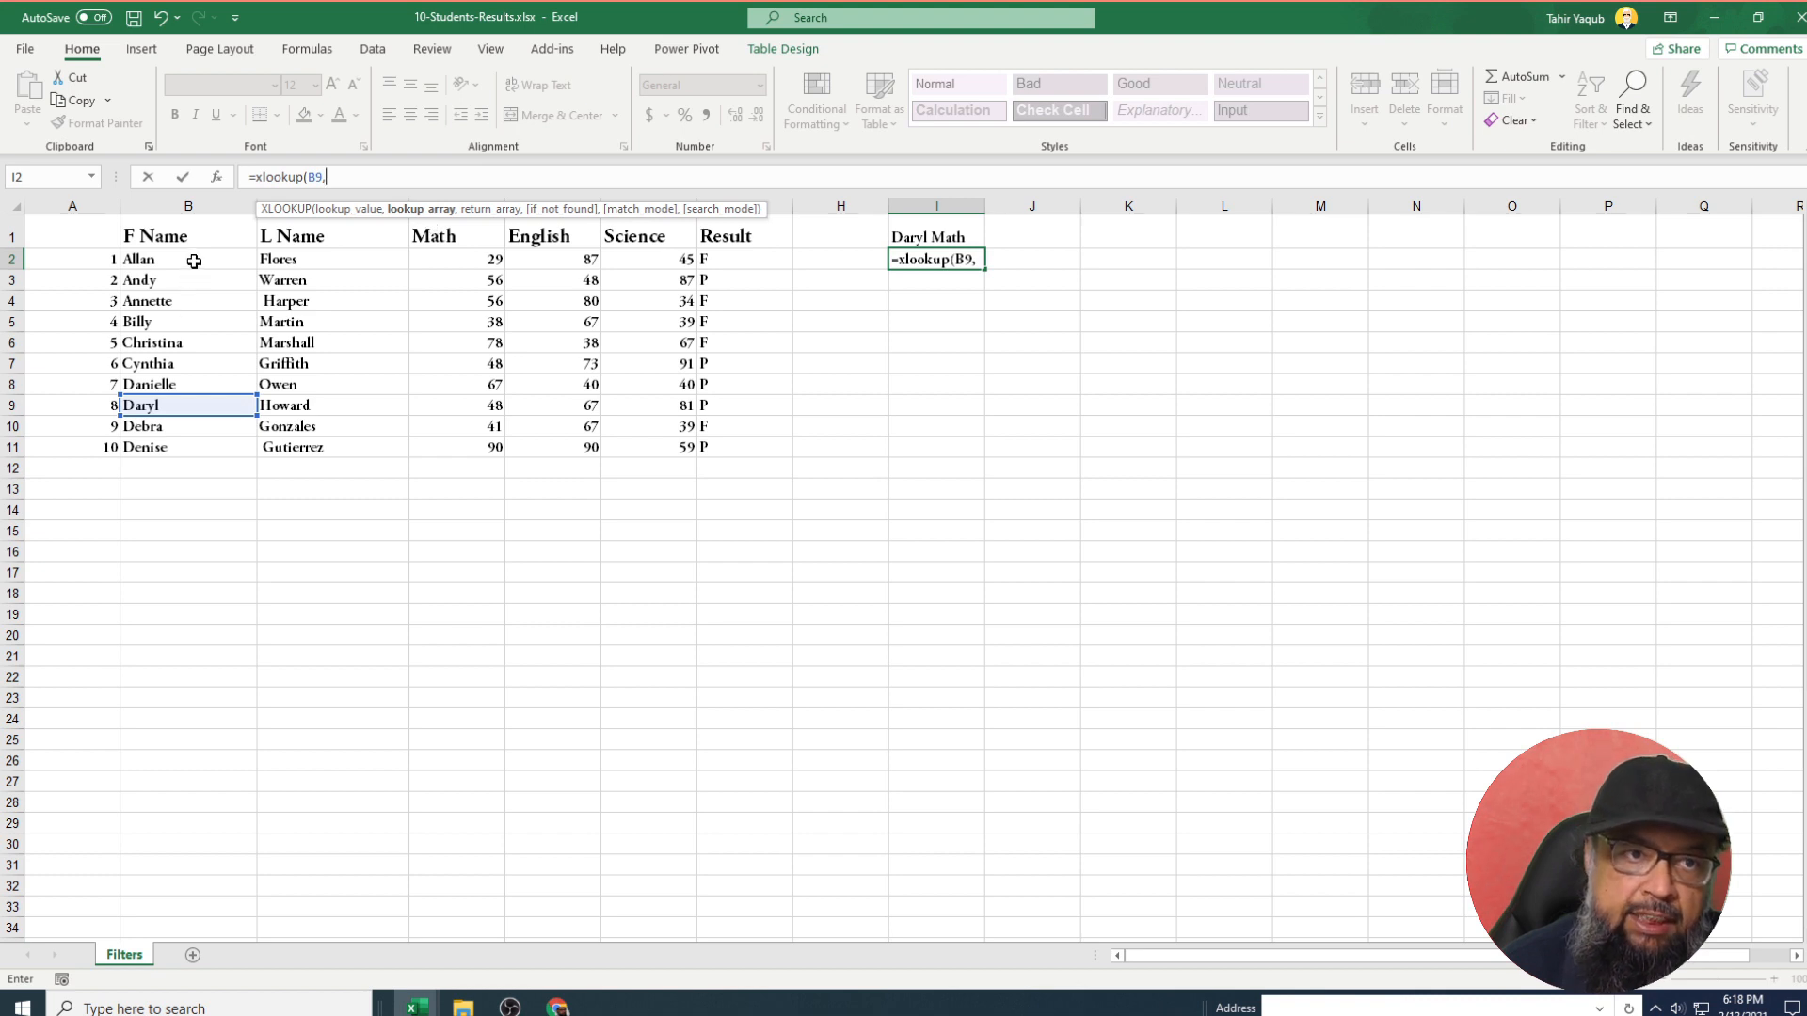
{"action": "left_click_drag", "start_coordinate": [193, 261], "coordinate": [205, 442]}
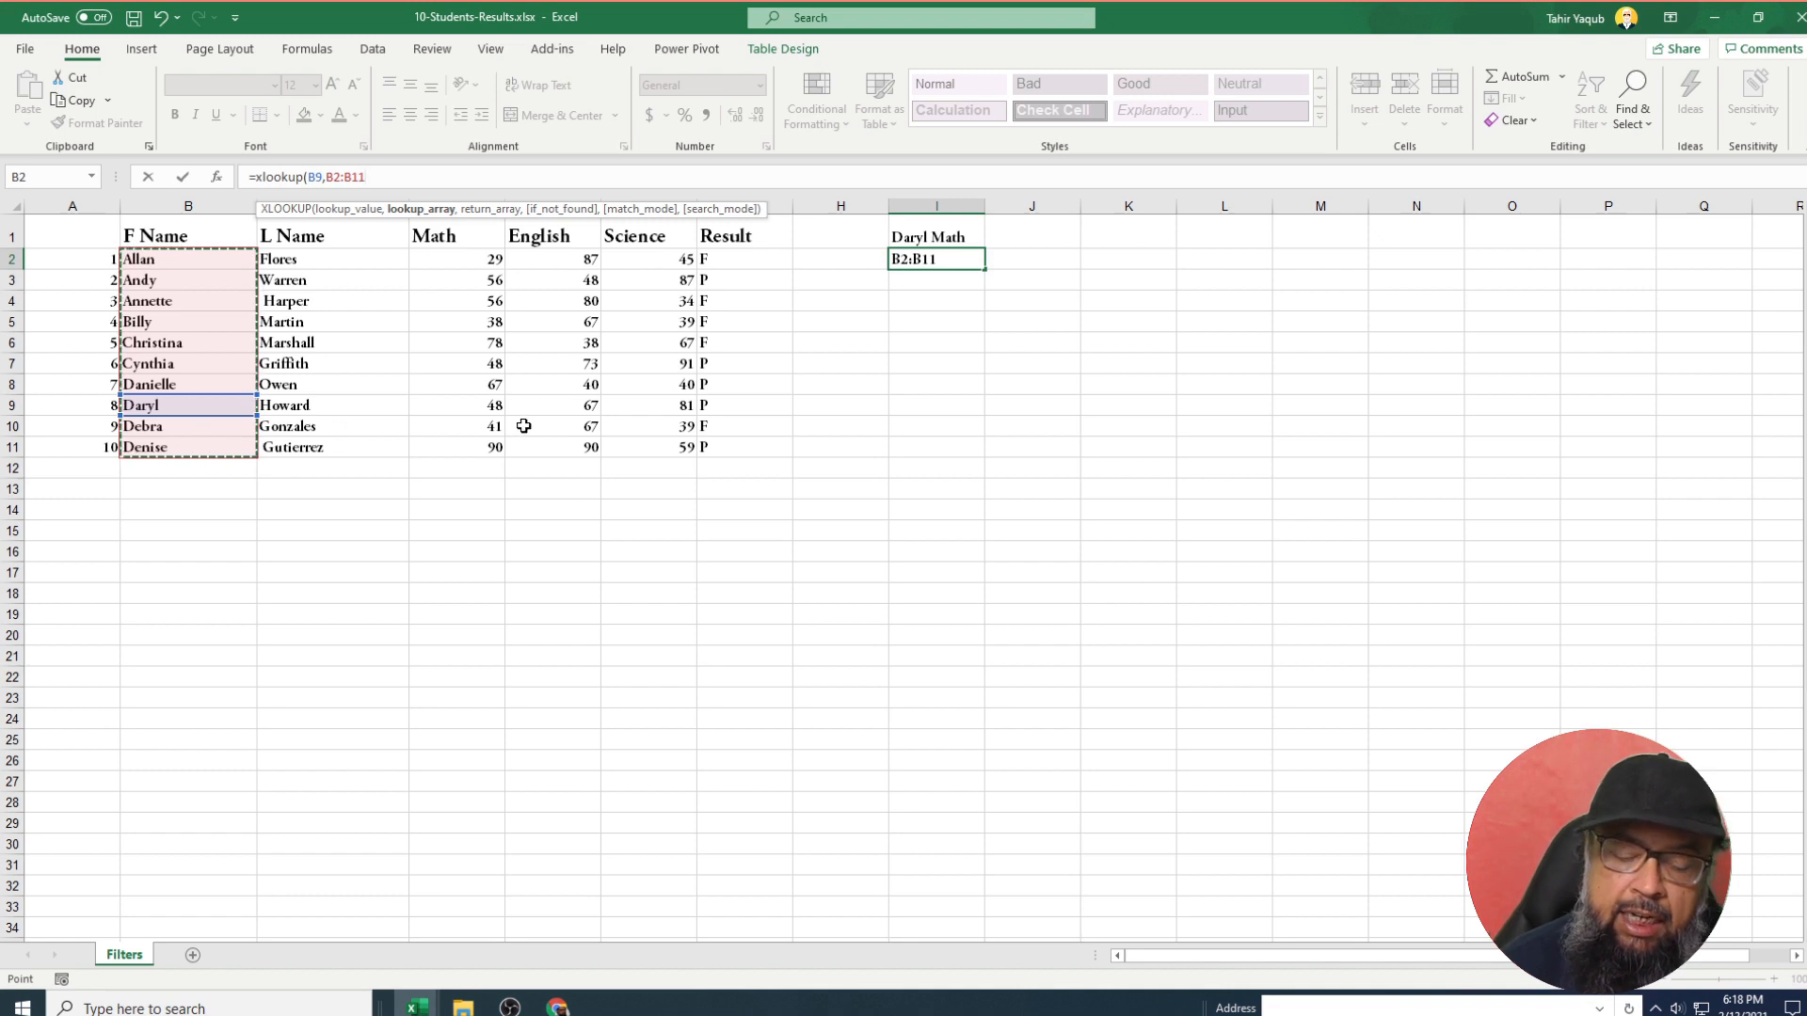
Complete =XLOOKUP(B9,B2:B11,D2:D11) so I2 returns Daryl's Math mark of 48.
{"action": "type", "text": ","}
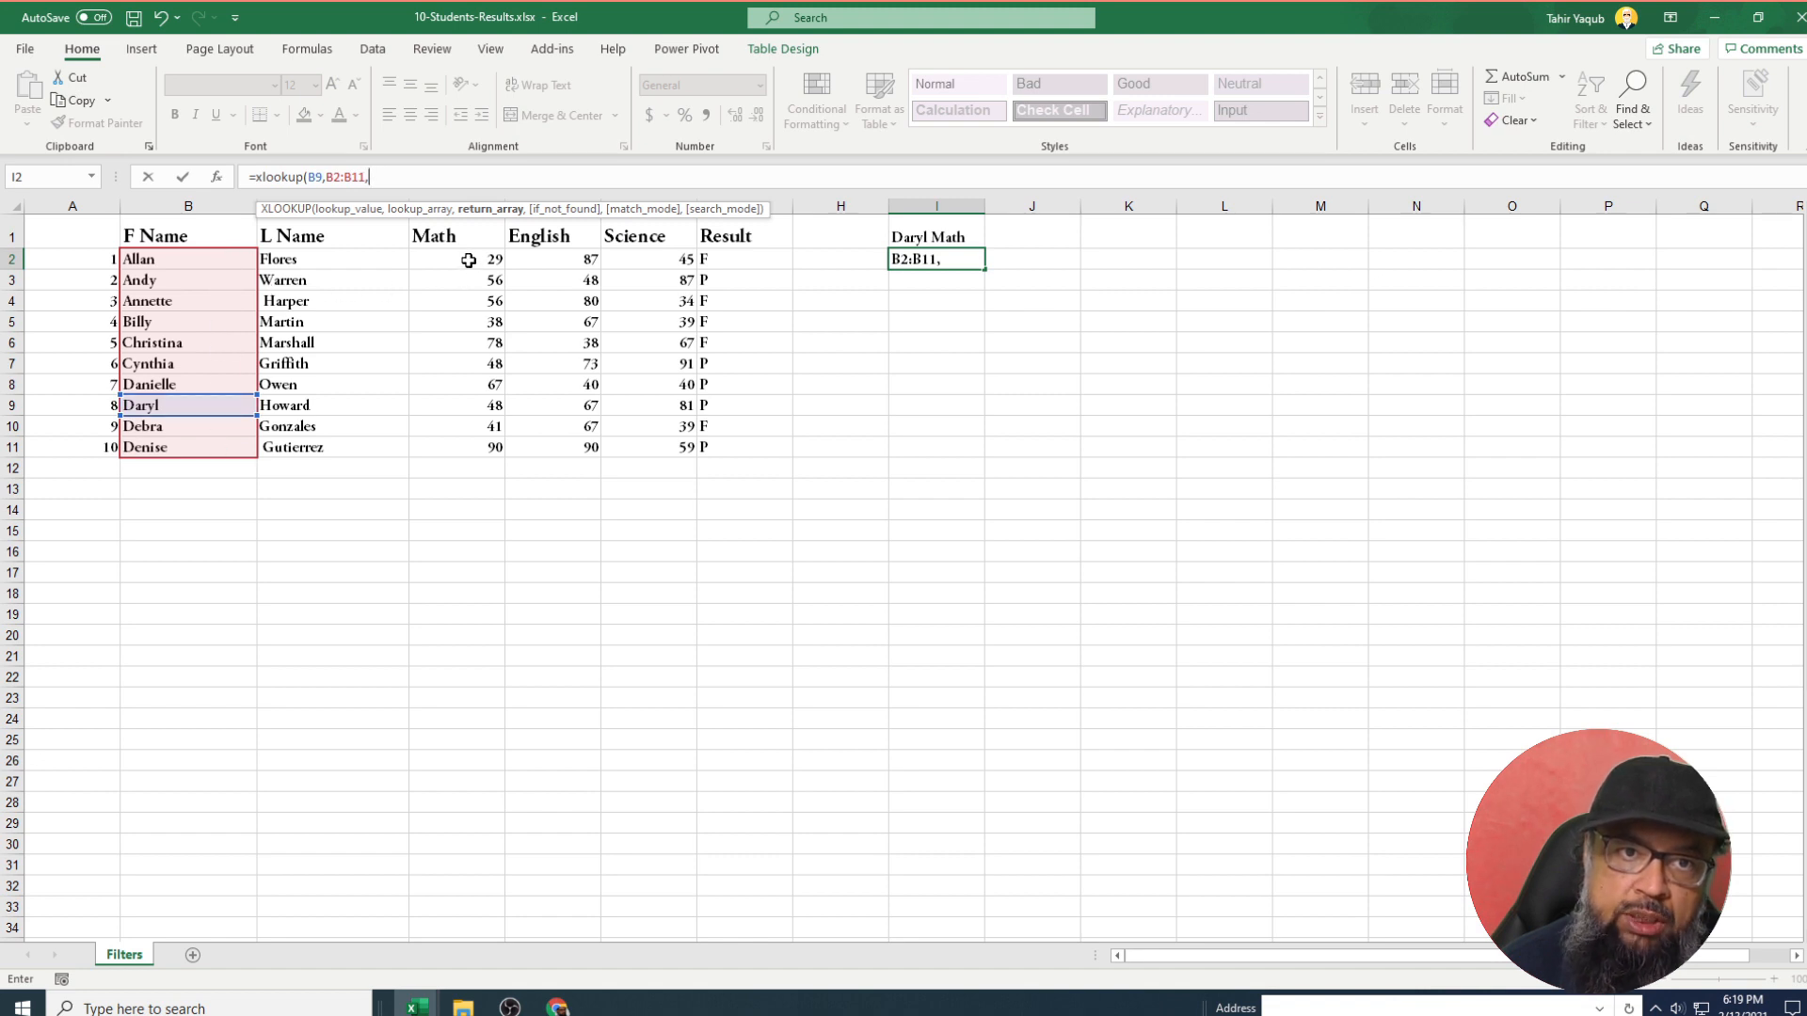
{"action": "left_click_drag", "start_coordinate": [468, 260], "coordinate": [464, 448]}
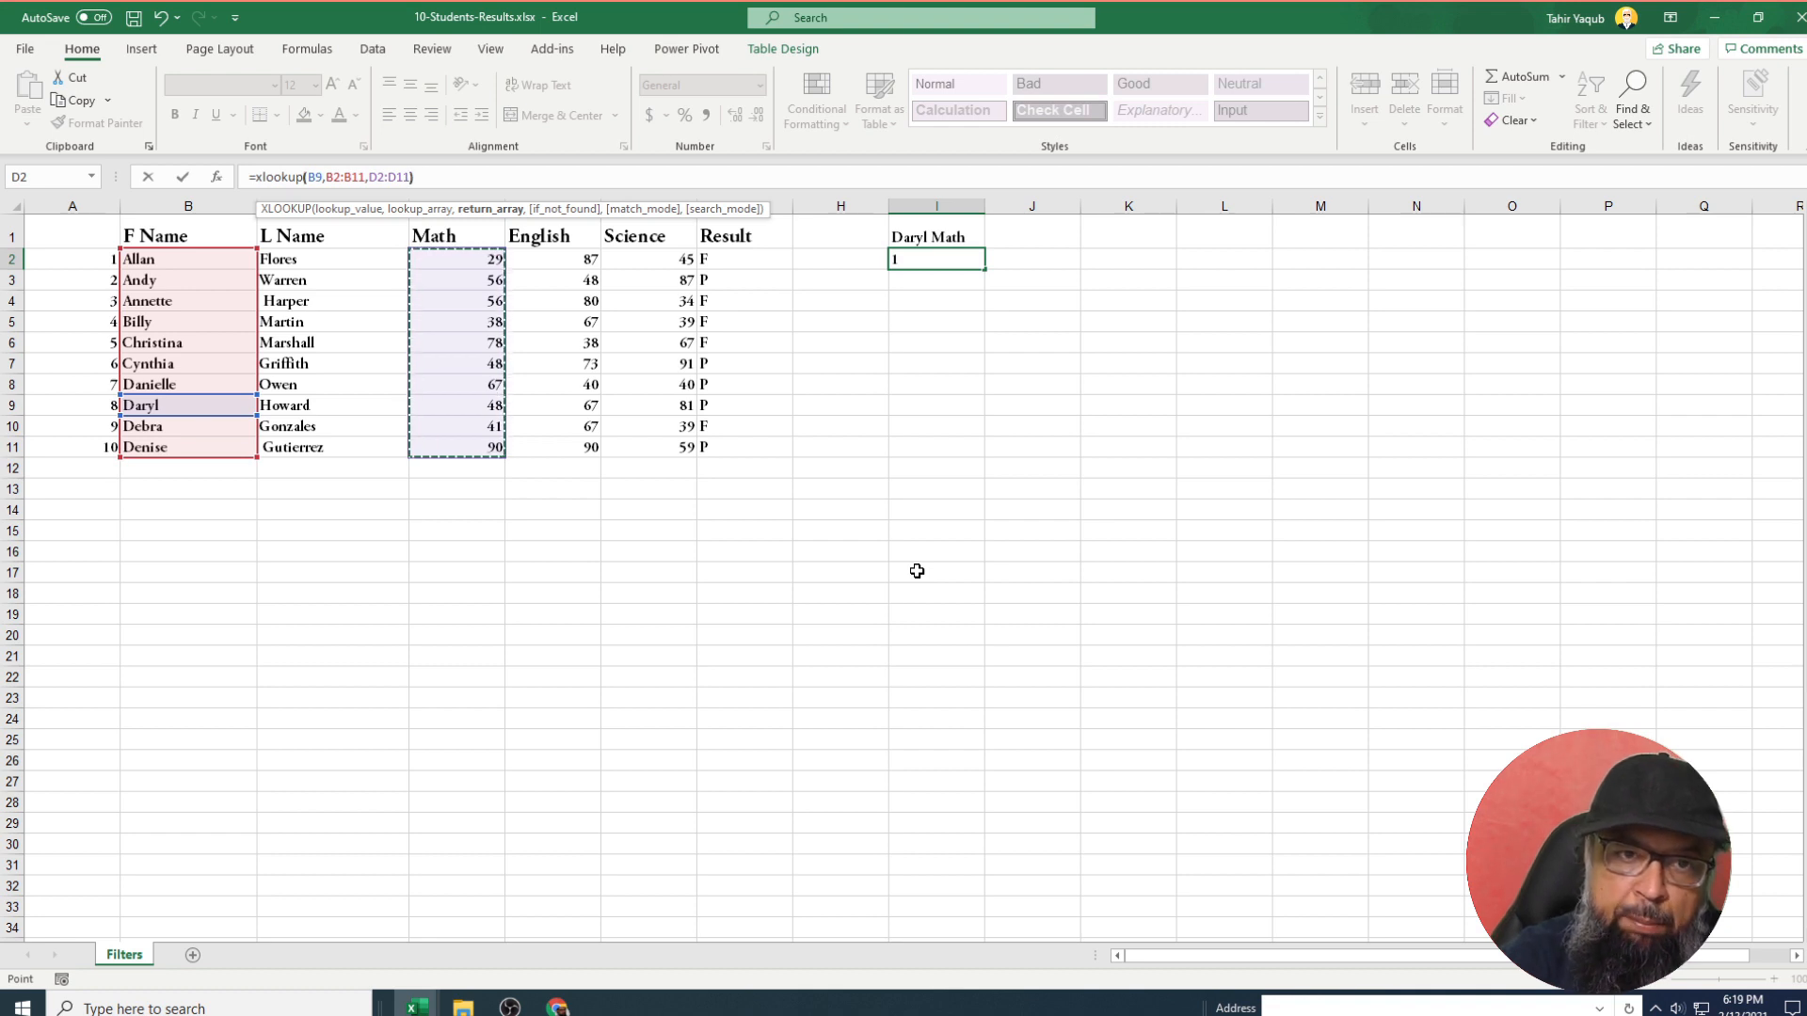
{"action": "type", "text": ")"}
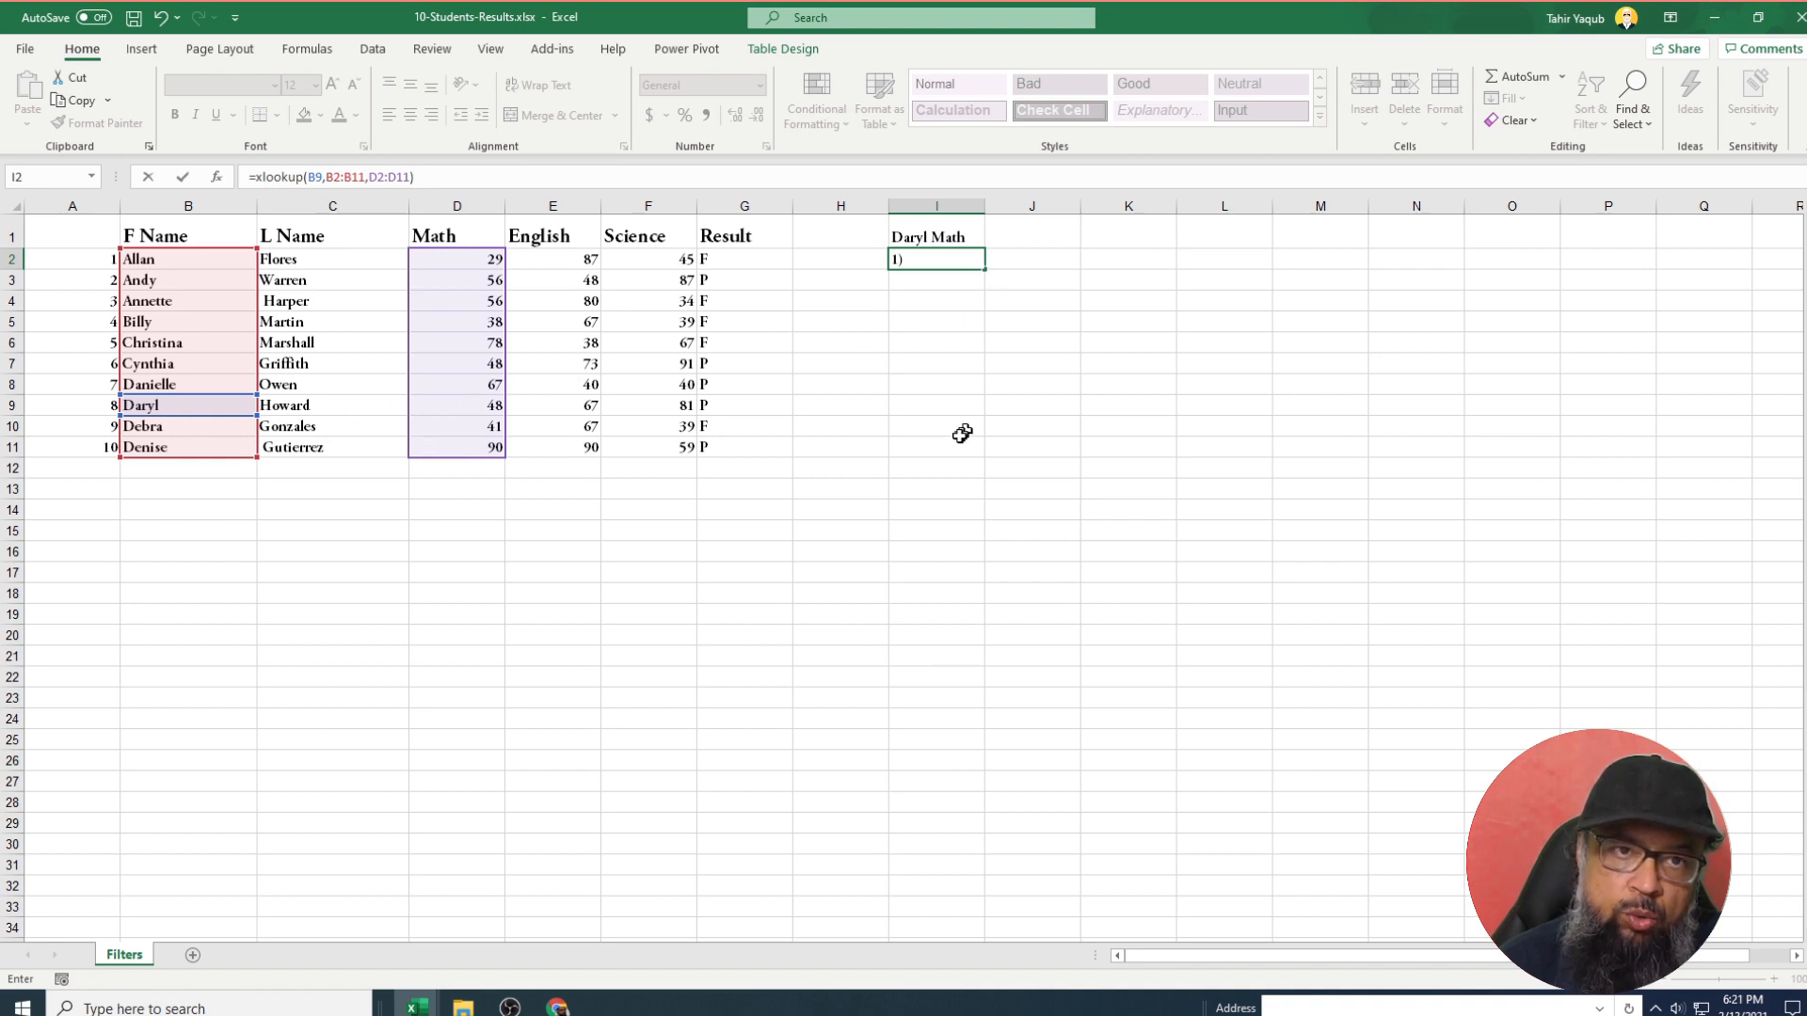
{"action": "key", "text": "Return"}
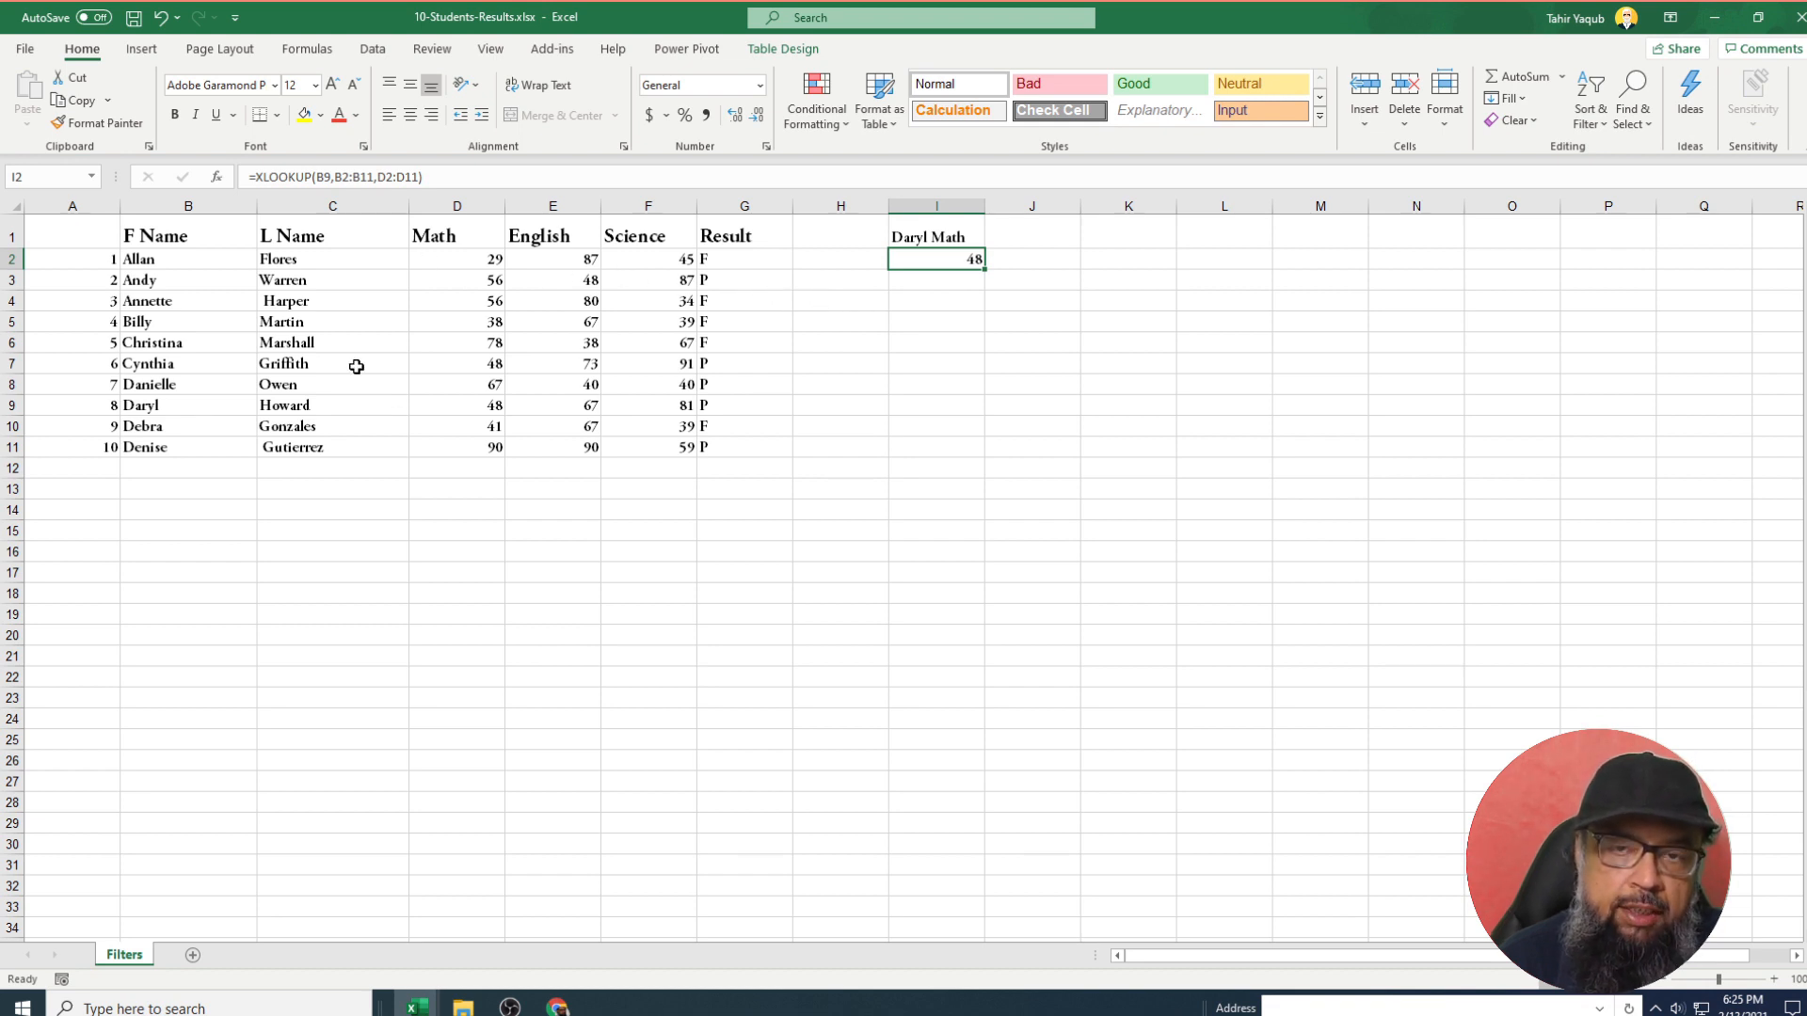
{"action": "left_click", "coordinate": [930, 234]}
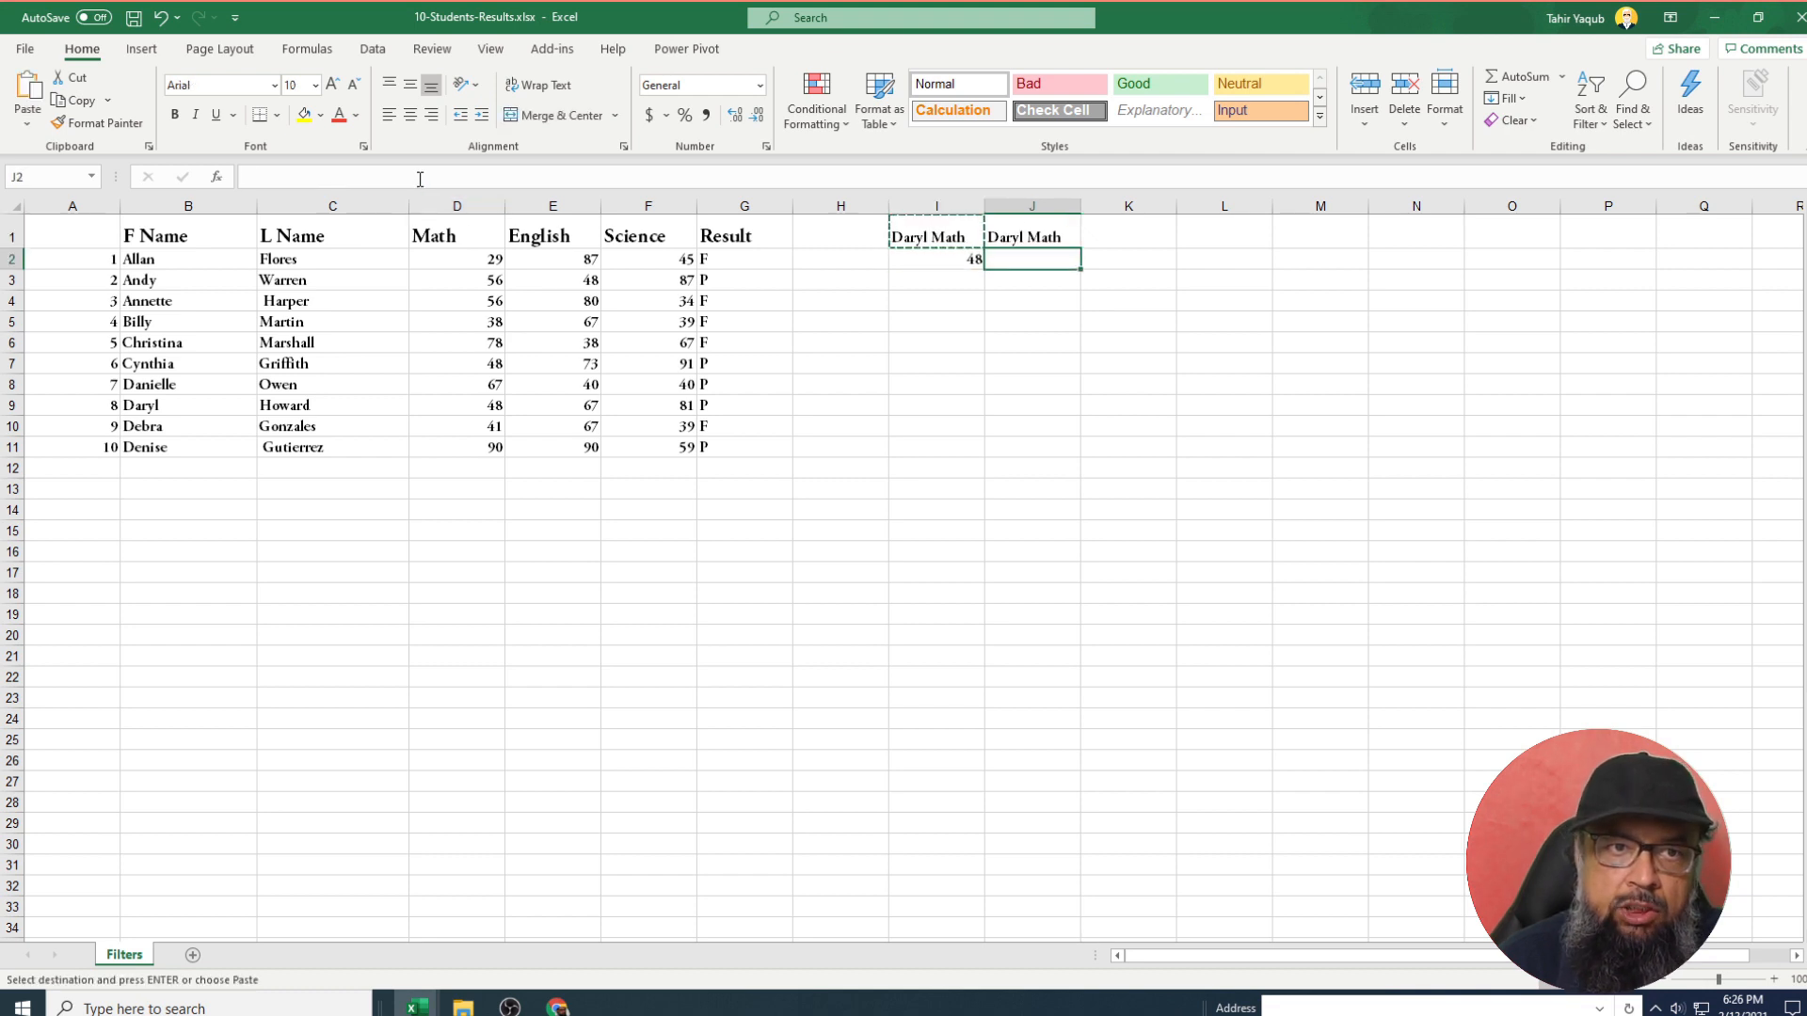
Enter =XLOOKUP(D1,B1:G1,B9:G9) in J2 to pull Daryl's Math mark via the header row.
{"action": "left_click", "coordinate": [420, 178]}
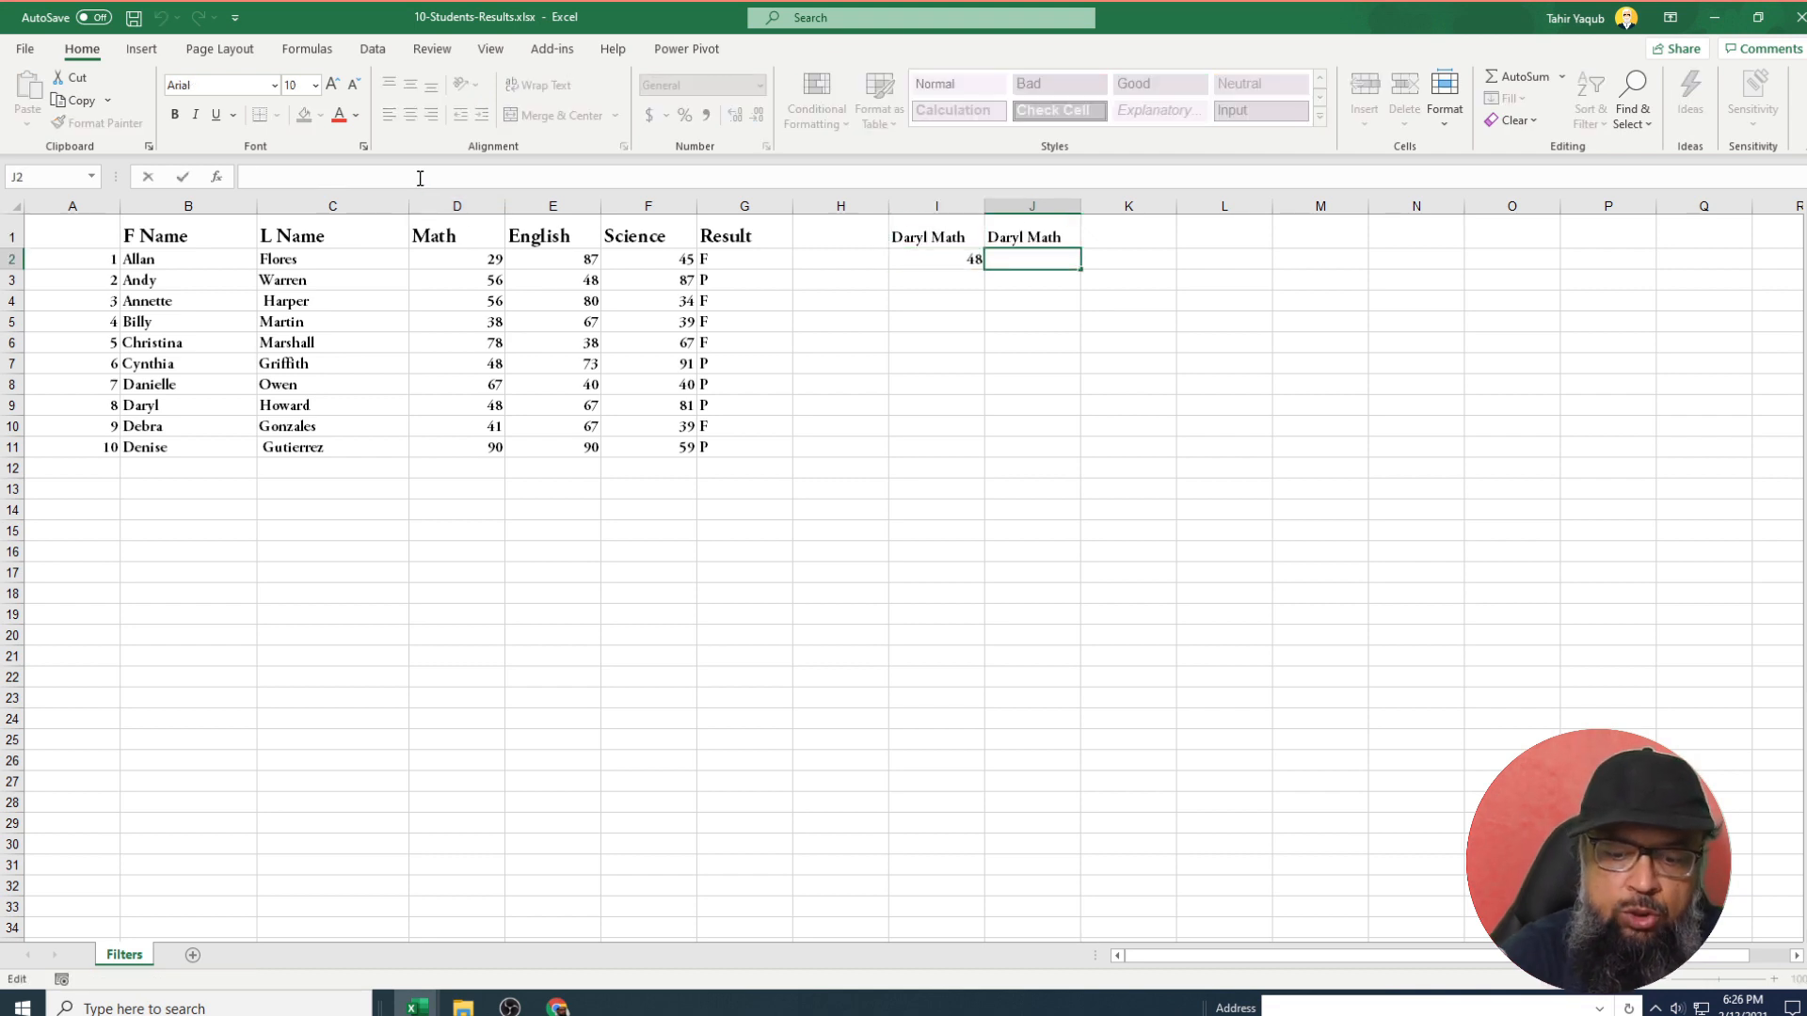
{"action": "type", "text": "=xlookup("}
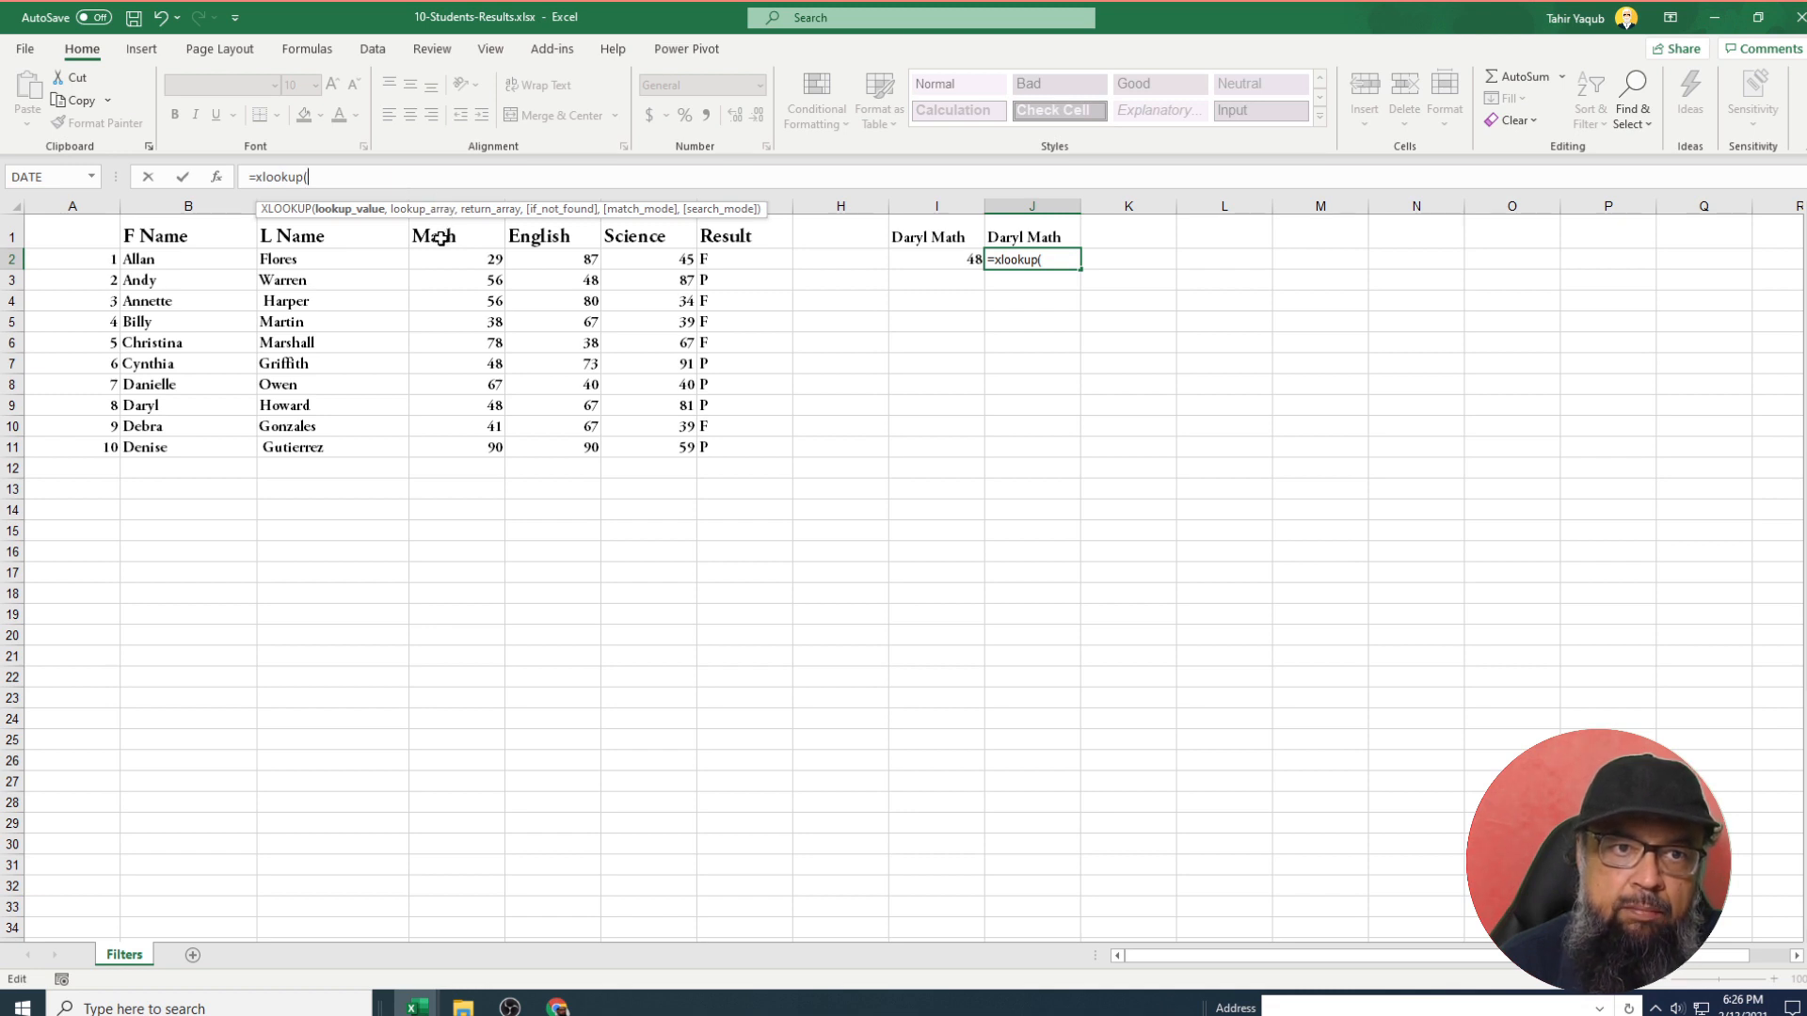
{"action": "left_click", "coordinate": [440, 238]}
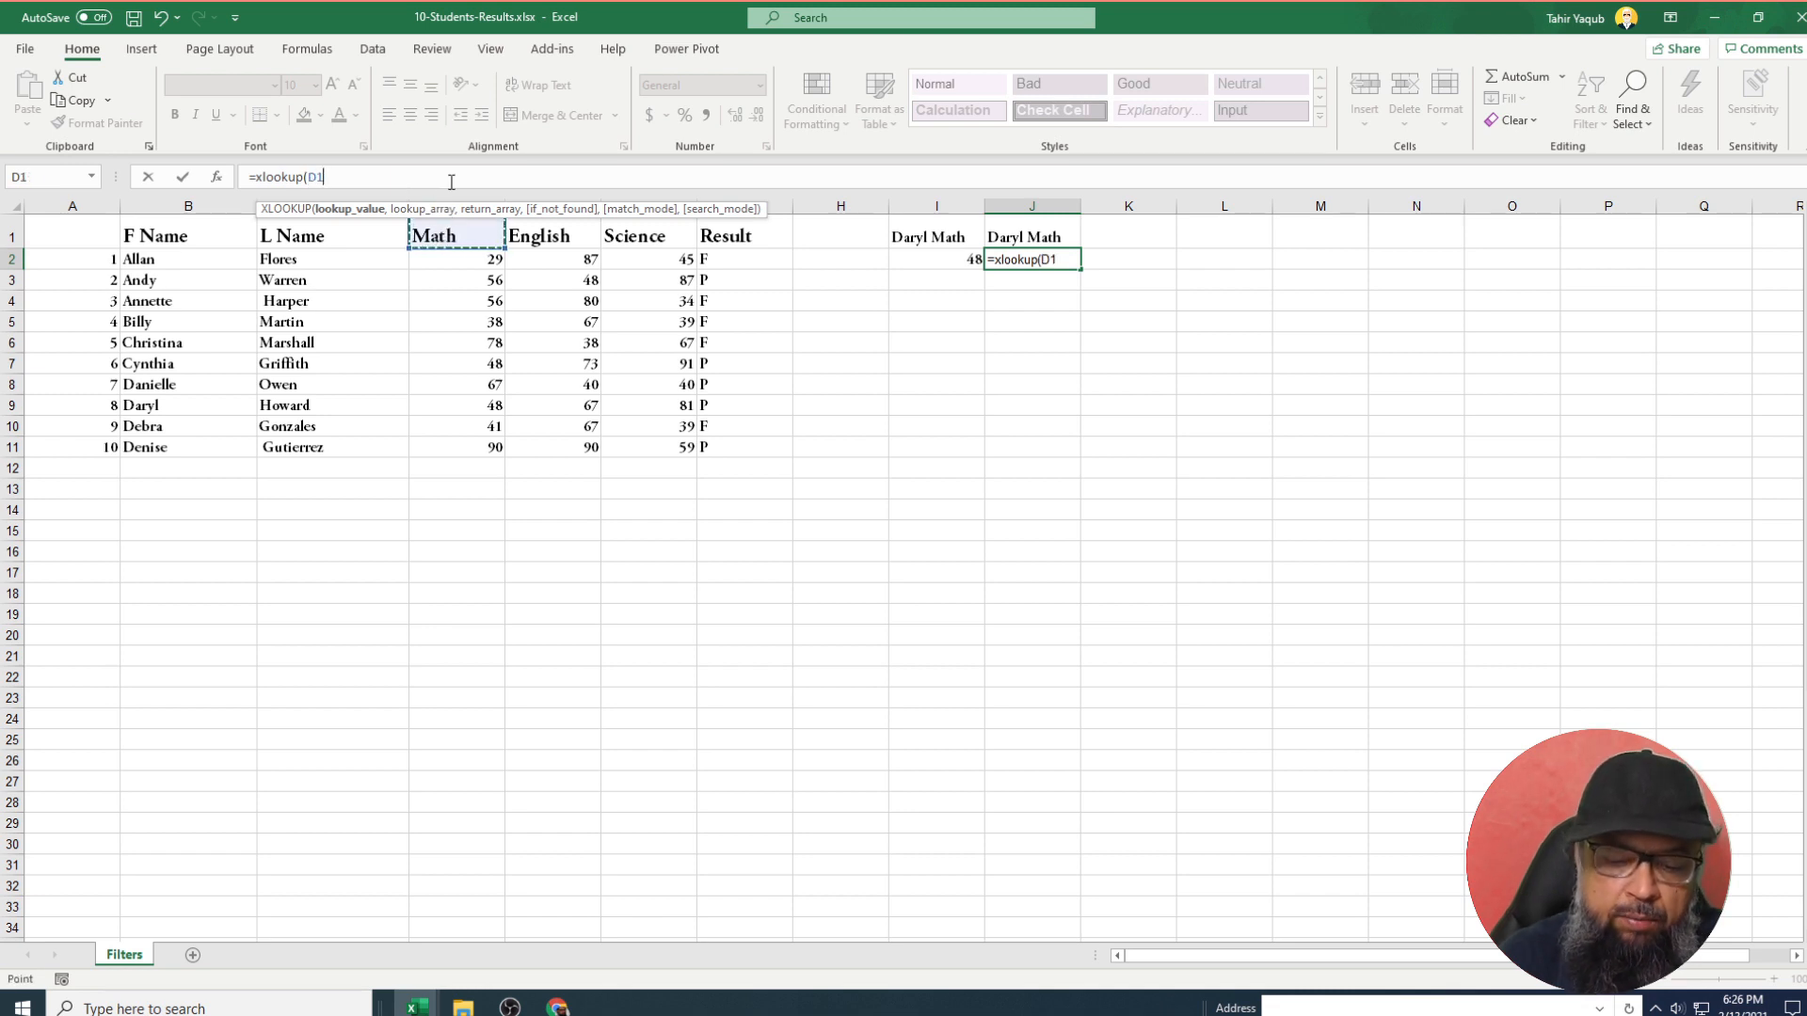
{"action": "type", "text": ","}
{"action": "left_click_drag", "start_coordinate": [181, 238], "coordinate": [720, 242]}
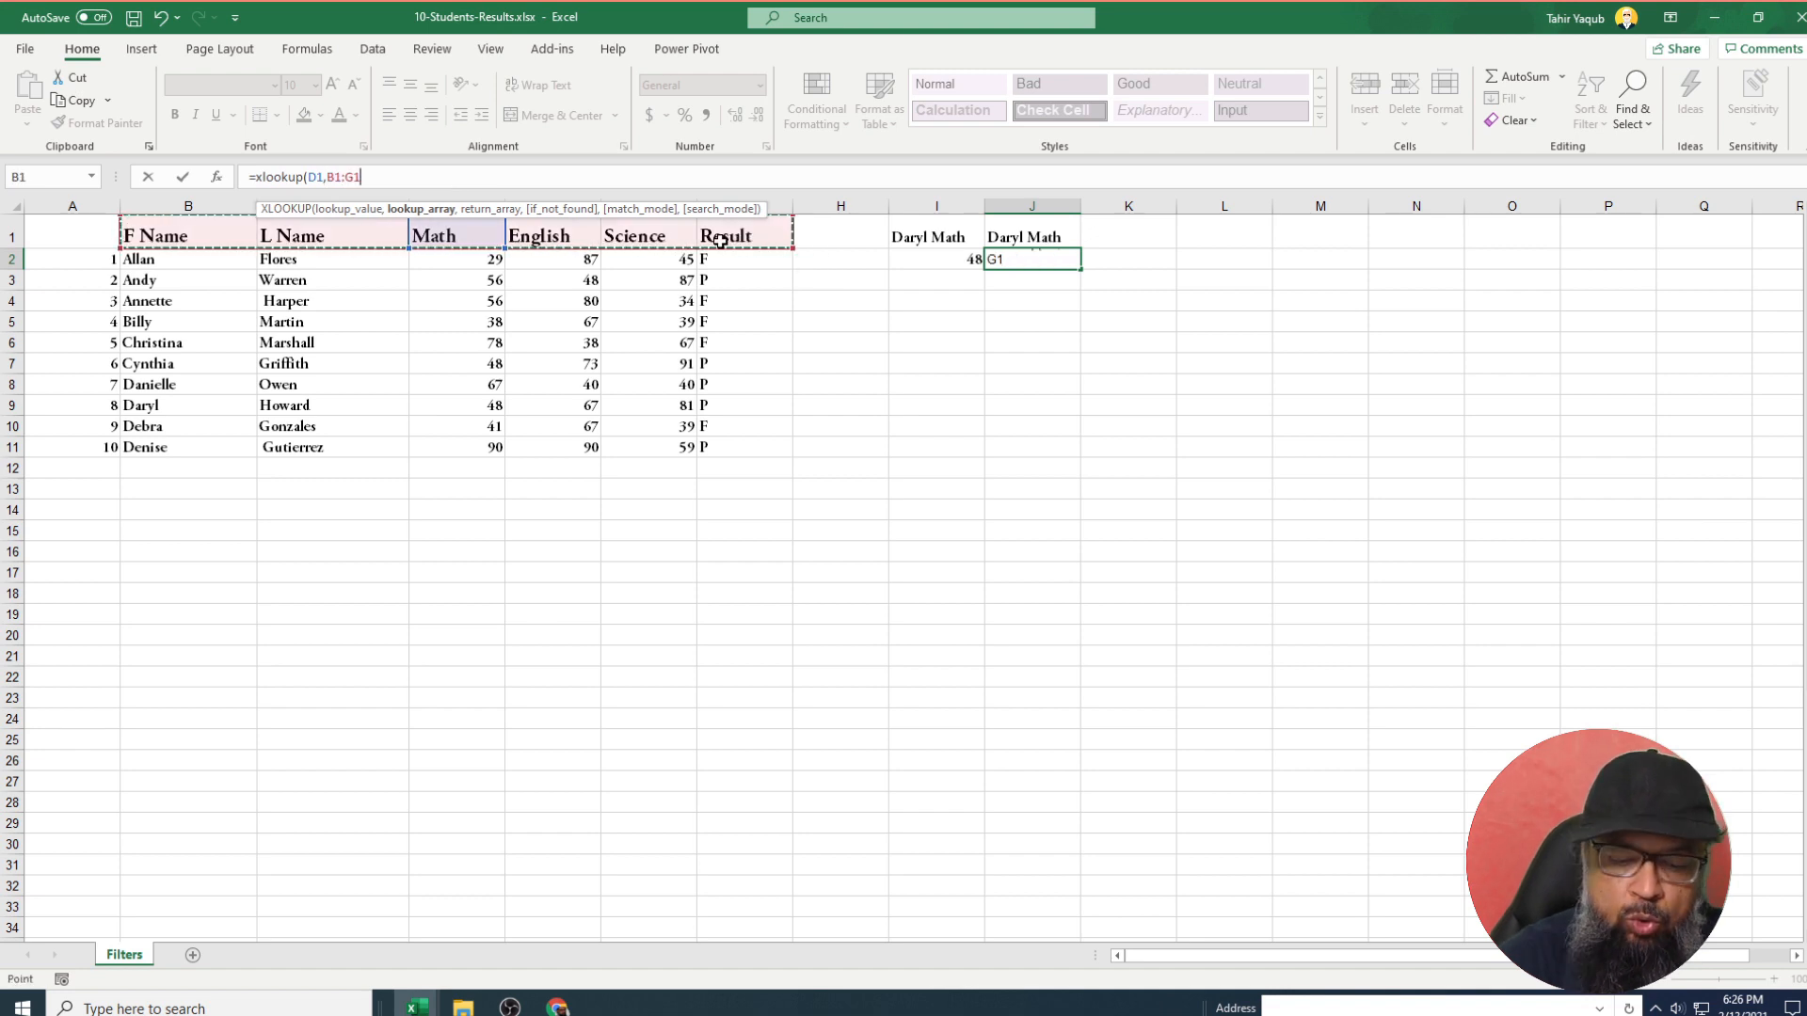
{"action": "type", "text": ","}
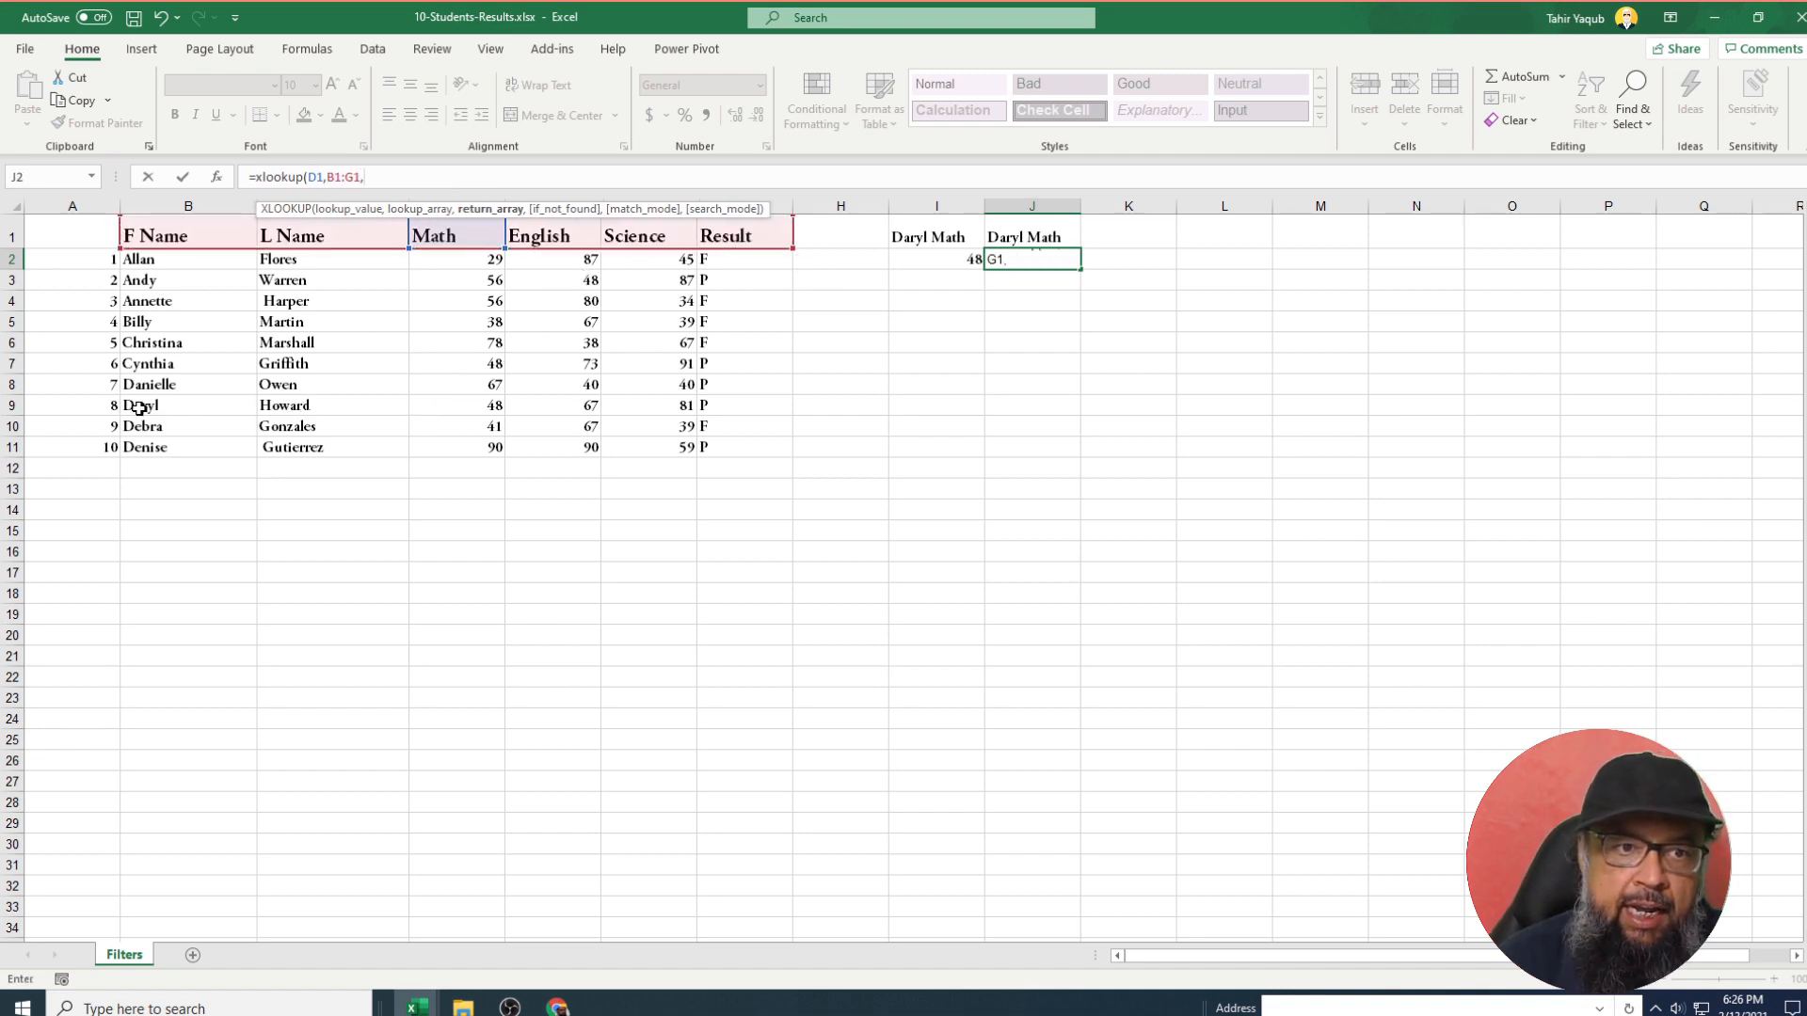
{"action": "left_click_drag", "start_coordinate": [139, 407], "coordinate": [754, 410]}
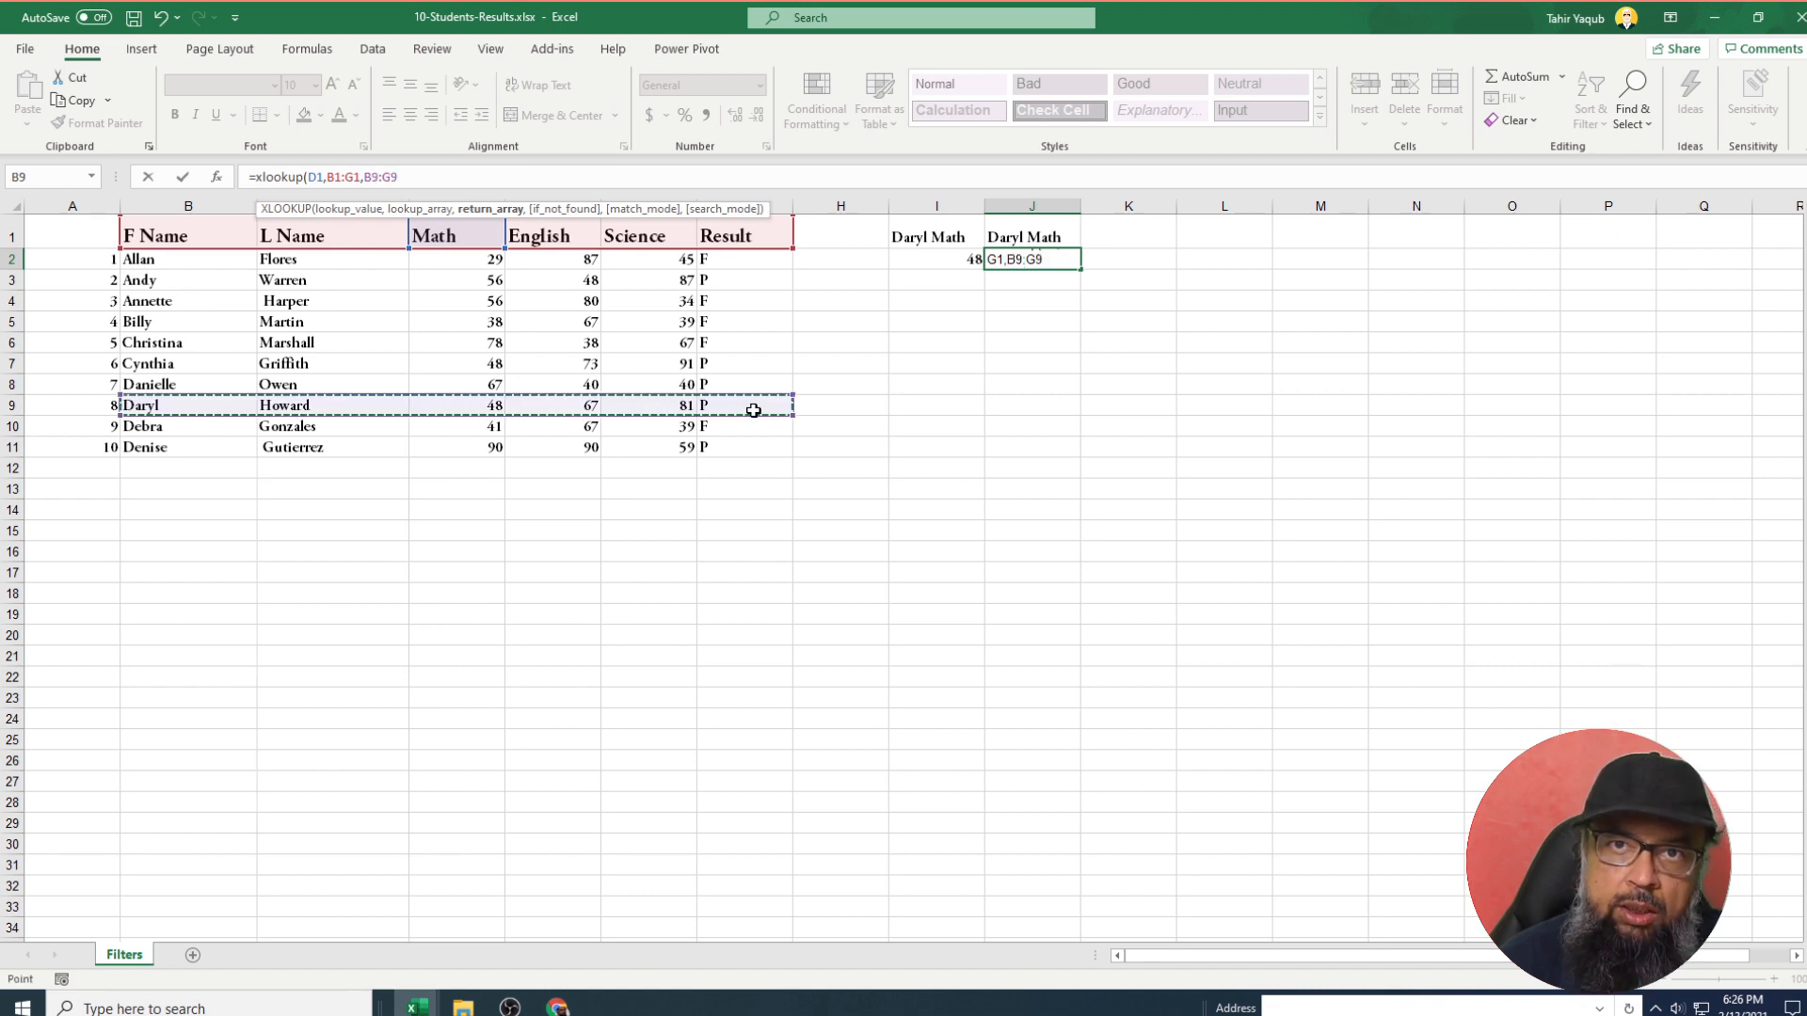
{"action": "type", "text": ")"}
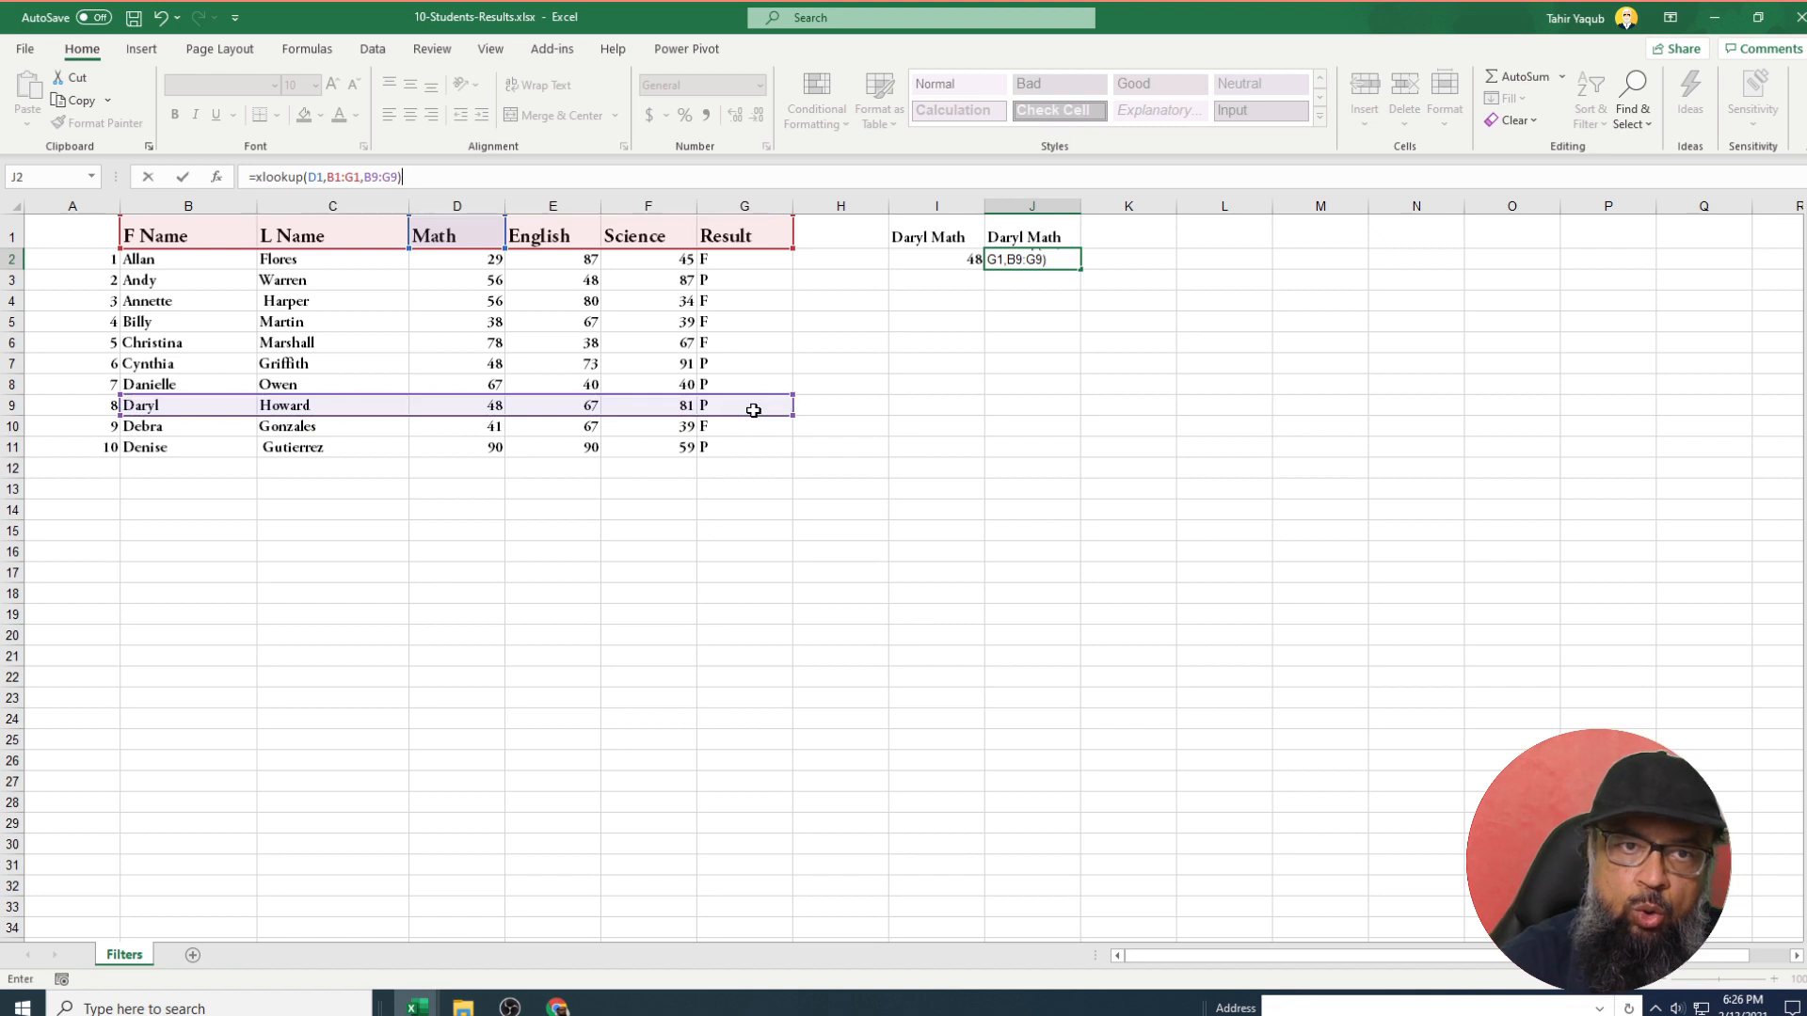
{"action": "key", "text": "Return"}
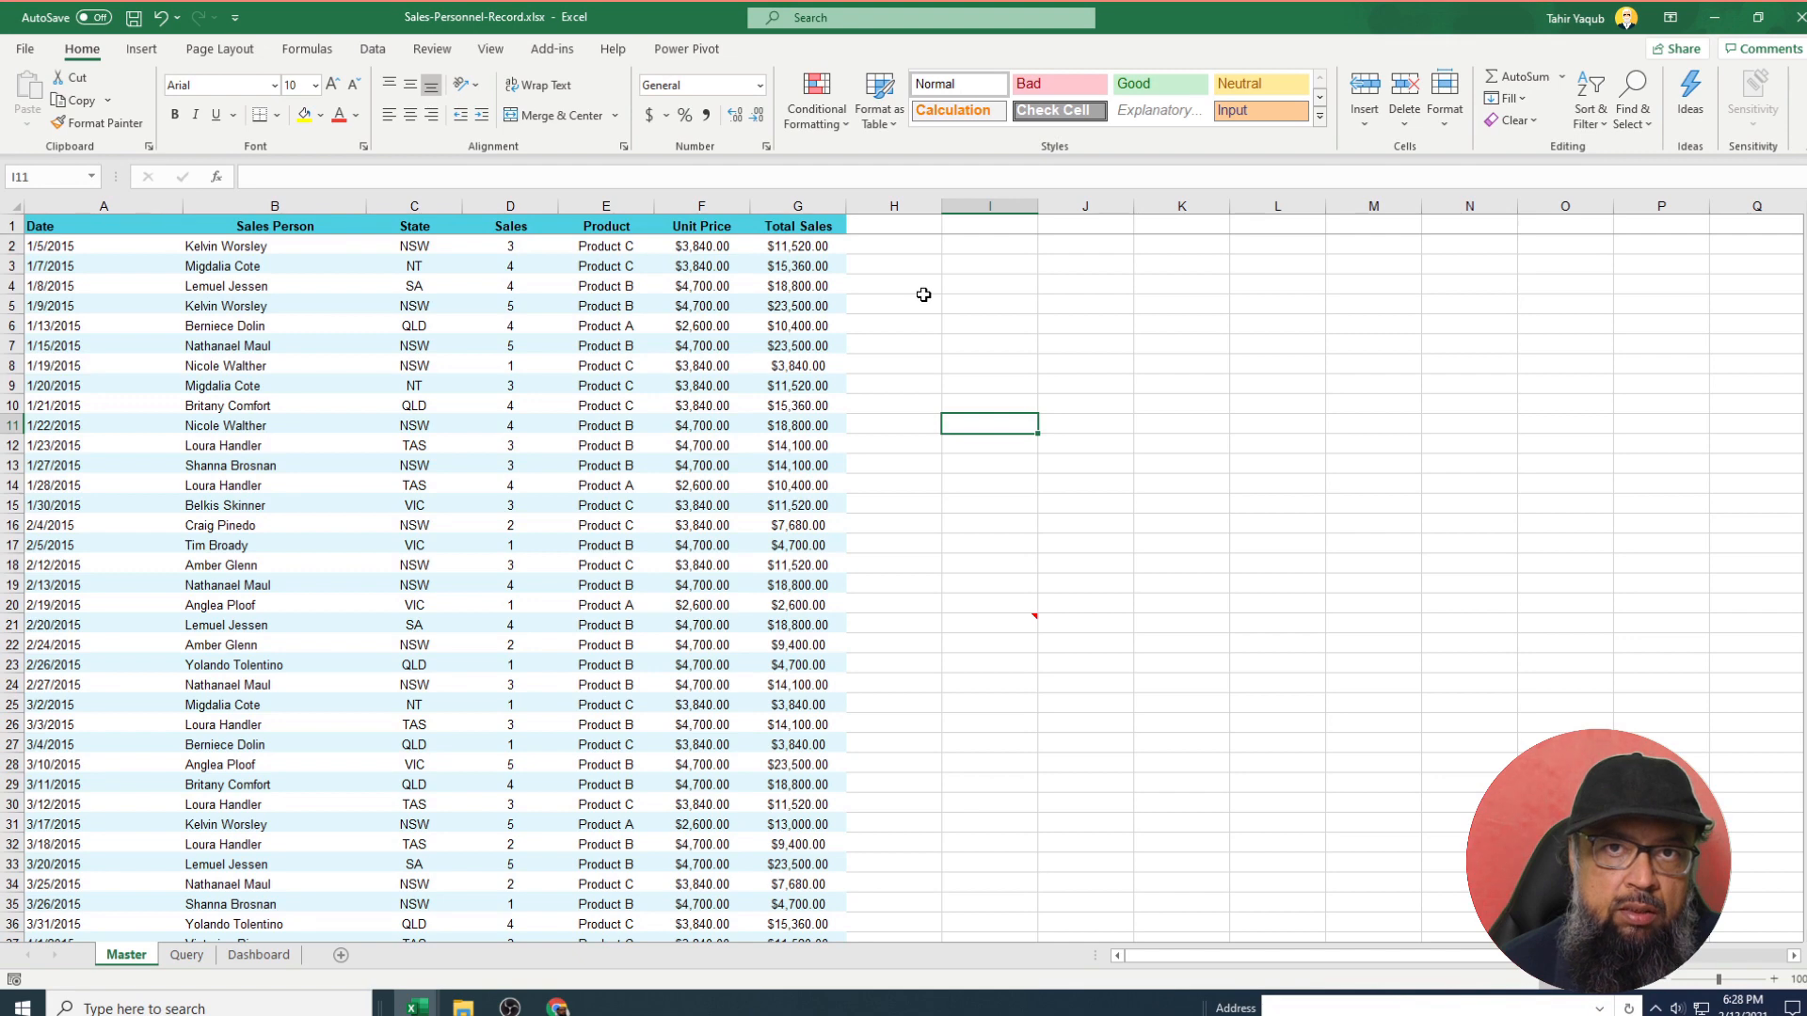
Insert the recommended 'Sum of Total Sales by State' pivot table from columns A:G.
{"action": "left_click", "coordinate": [431, 341]}
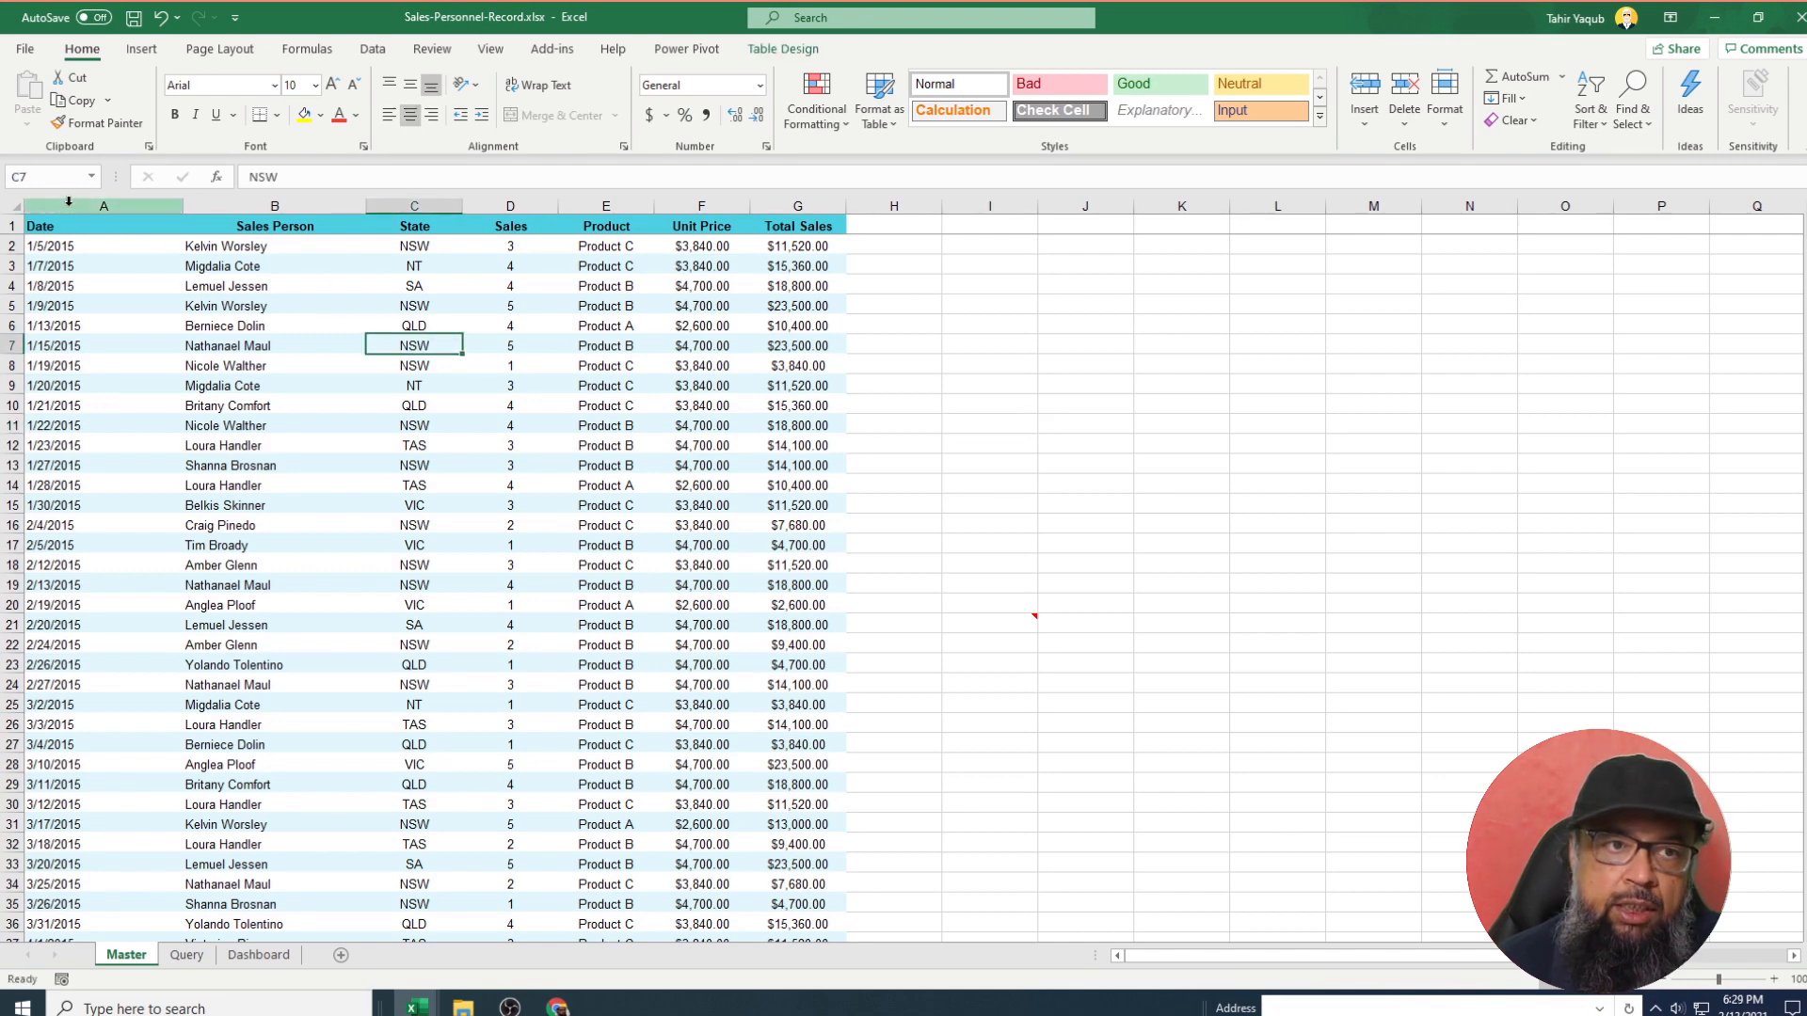
{"action": "left_click_drag", "start_coordinate": [69, 200], "coordinate": [771, 235]}
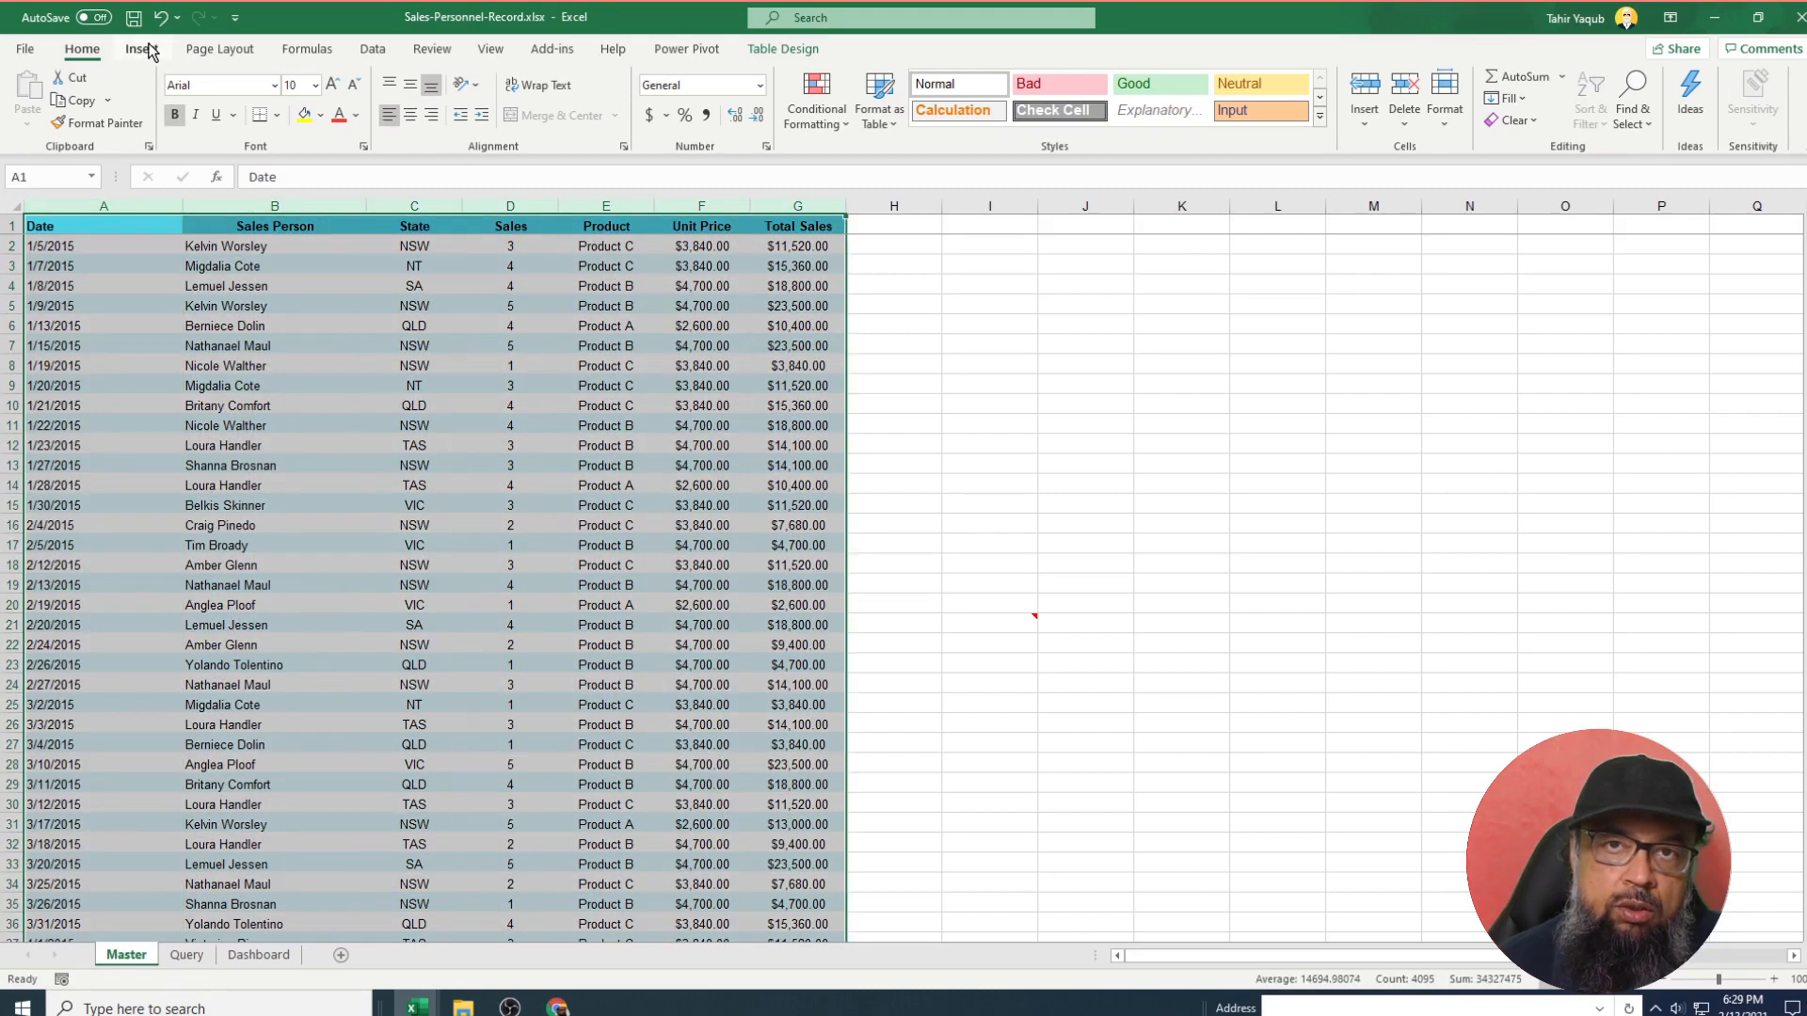
{"action": "left_click", "coordinate": [146, 52]}
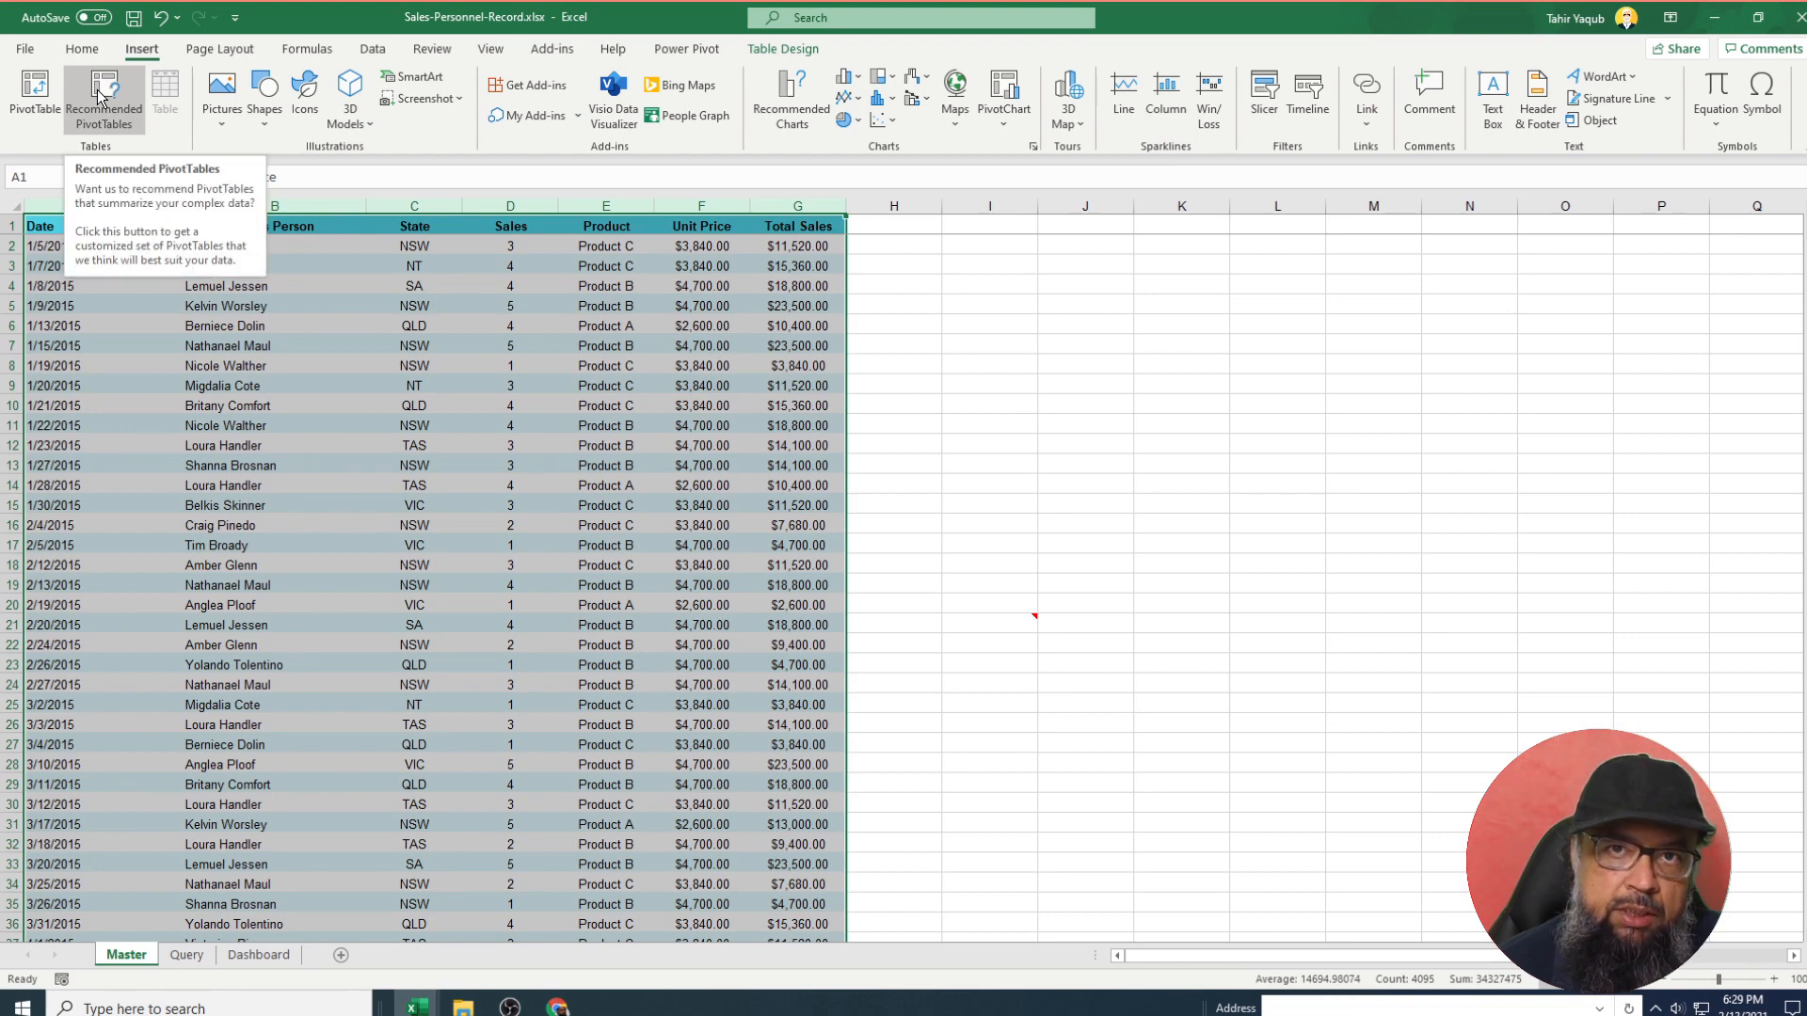
{"action": "left_click", "coordinate": [99, 94]}
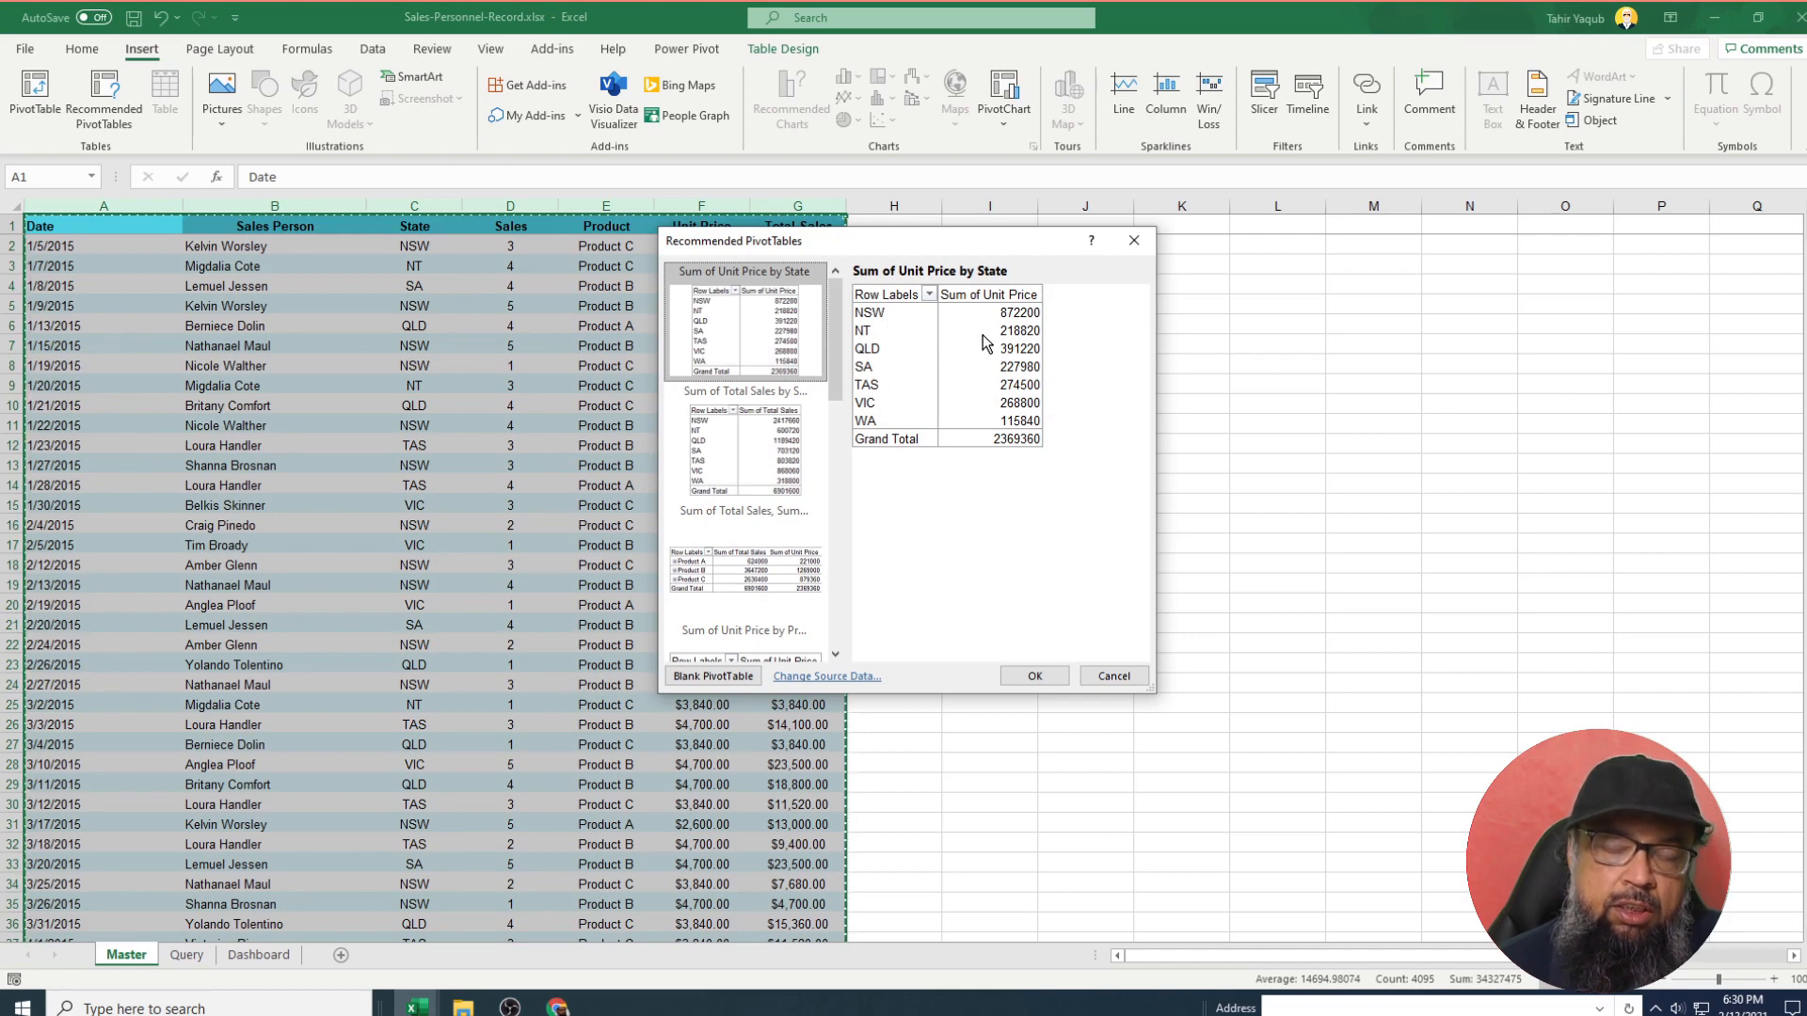
{"action": "key", "text": "Down"}
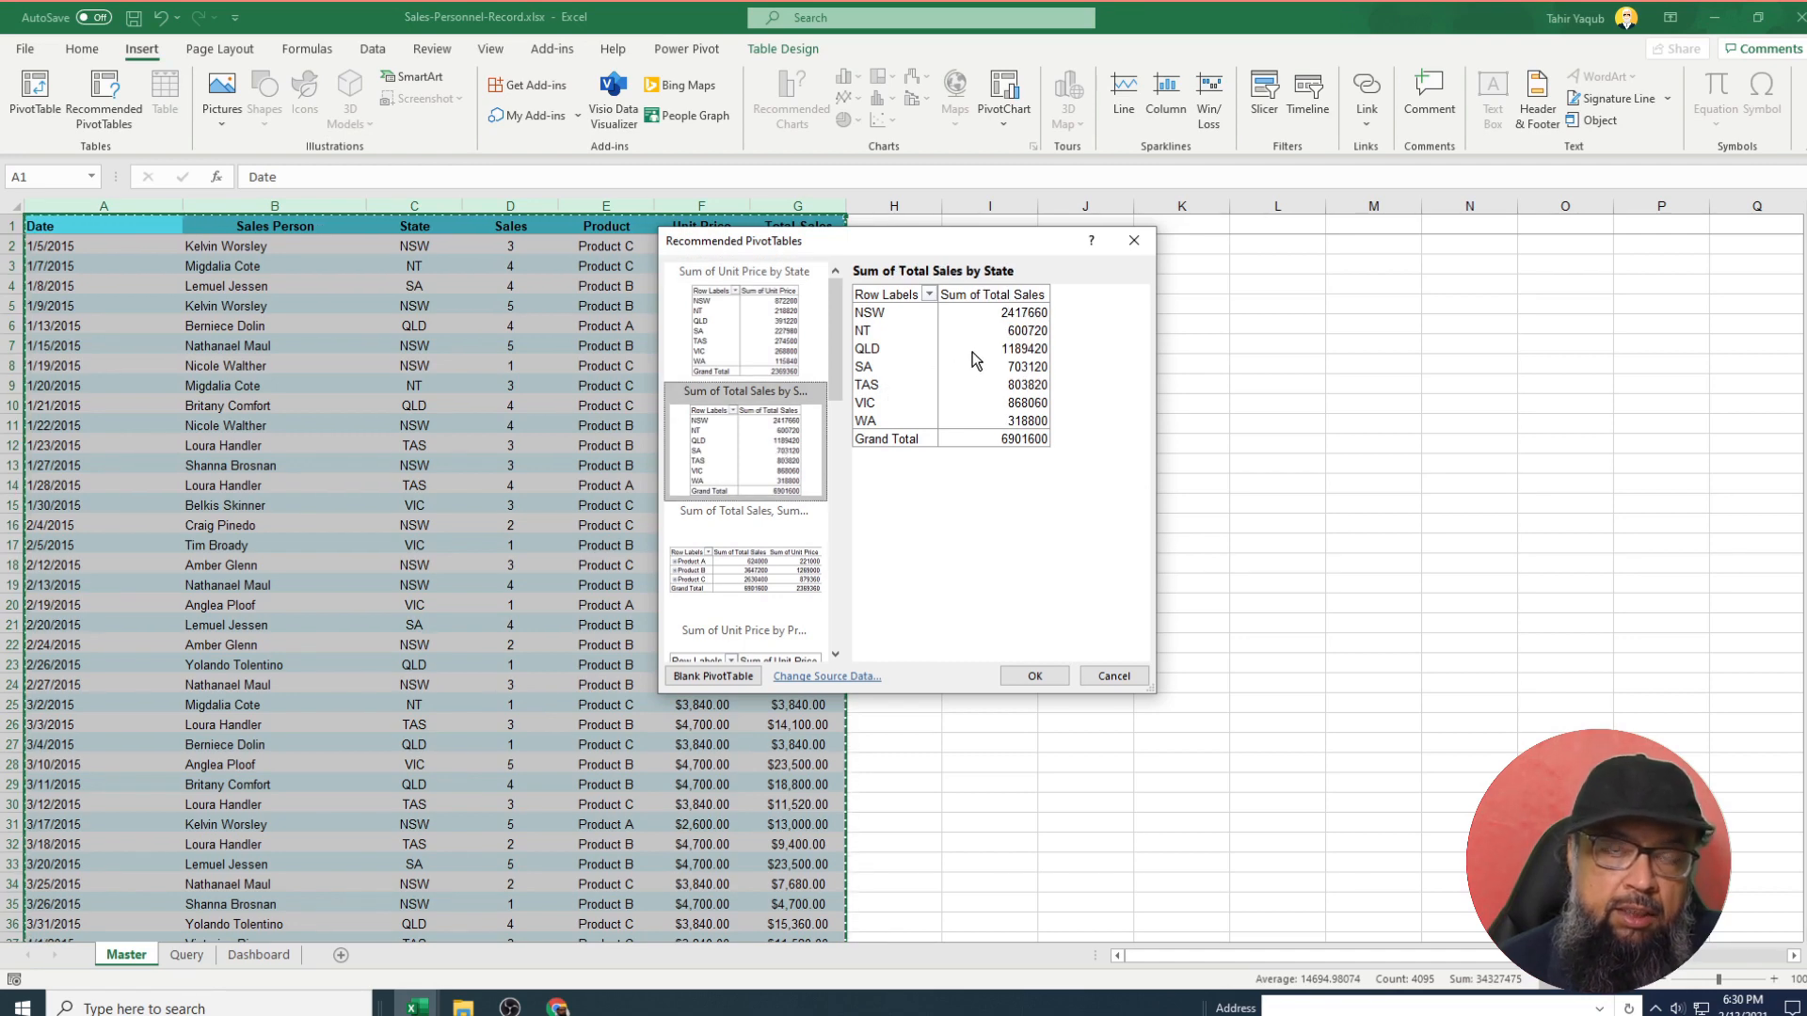
{"action": "mouse_move", "coordinate": [840, 372]}
{"action": "left_mouse_down"}
{"action": "mouse_move", "coordinate": [860, 535]}
{"action": "mouse_move", "coordinate": [839, 346]}
{"action": "left_mouse_up"}
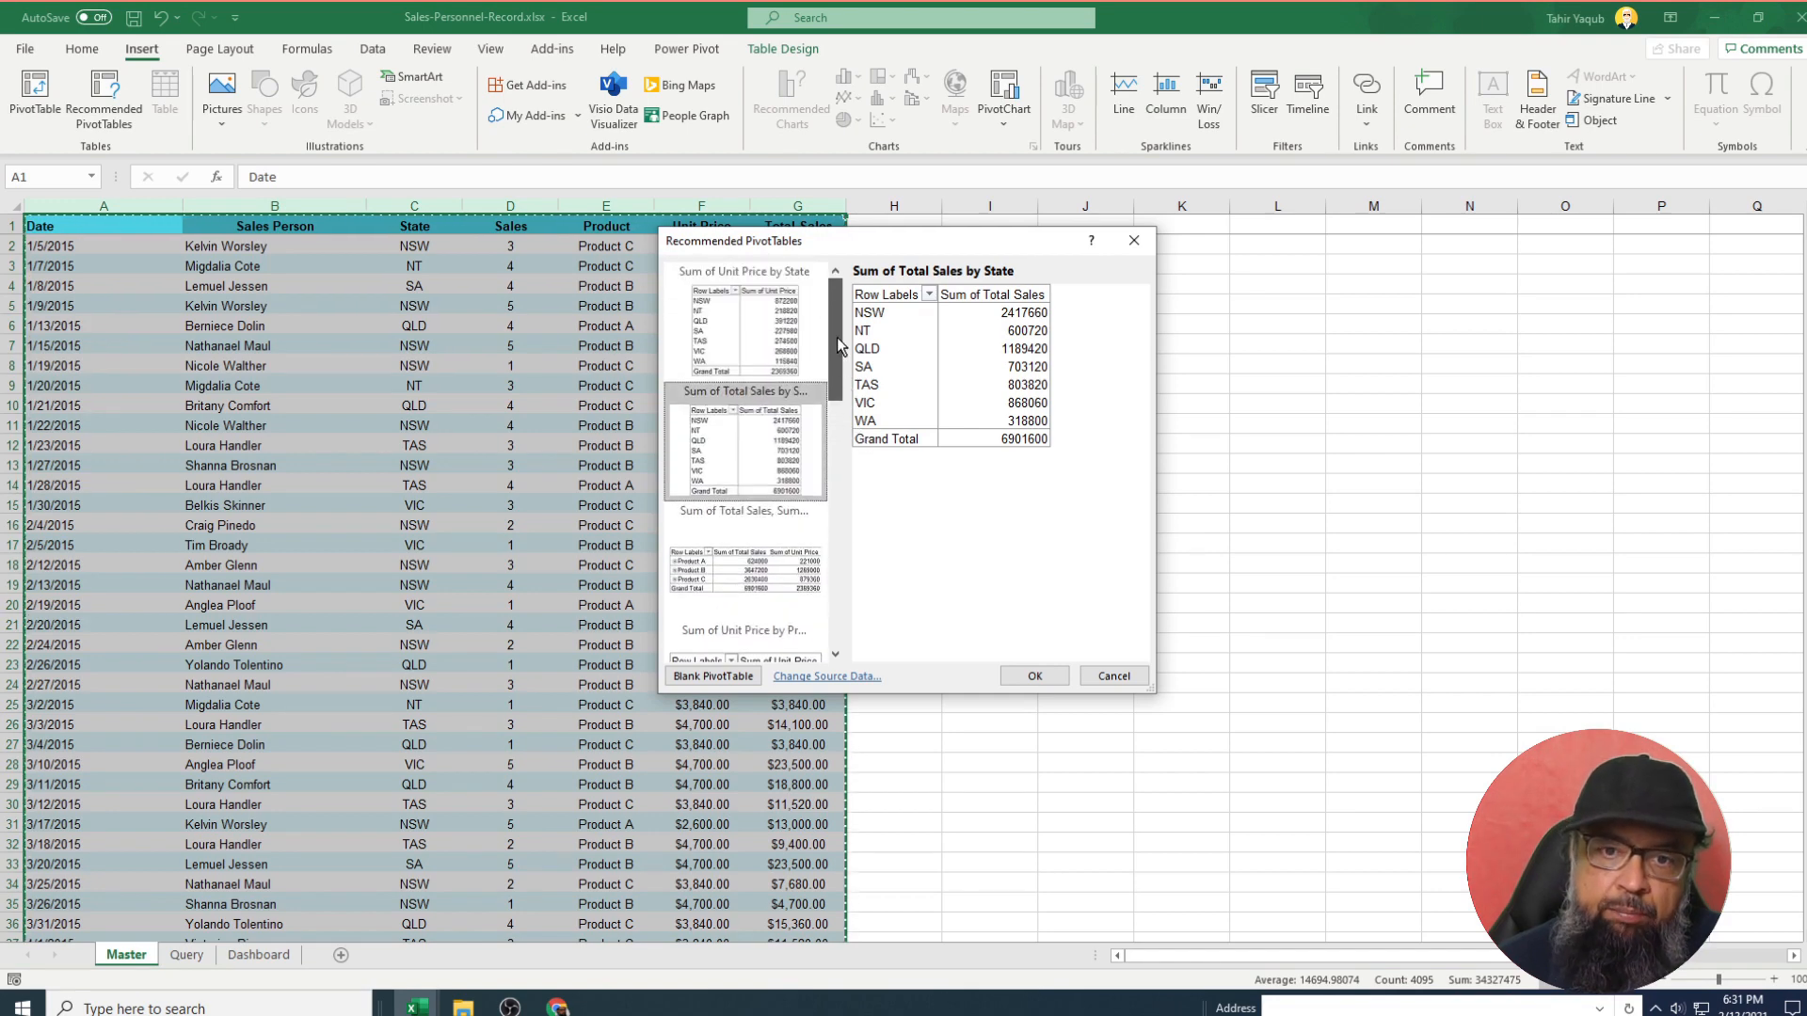
{"action": "left_click", "coordinate": [1034, 675]}
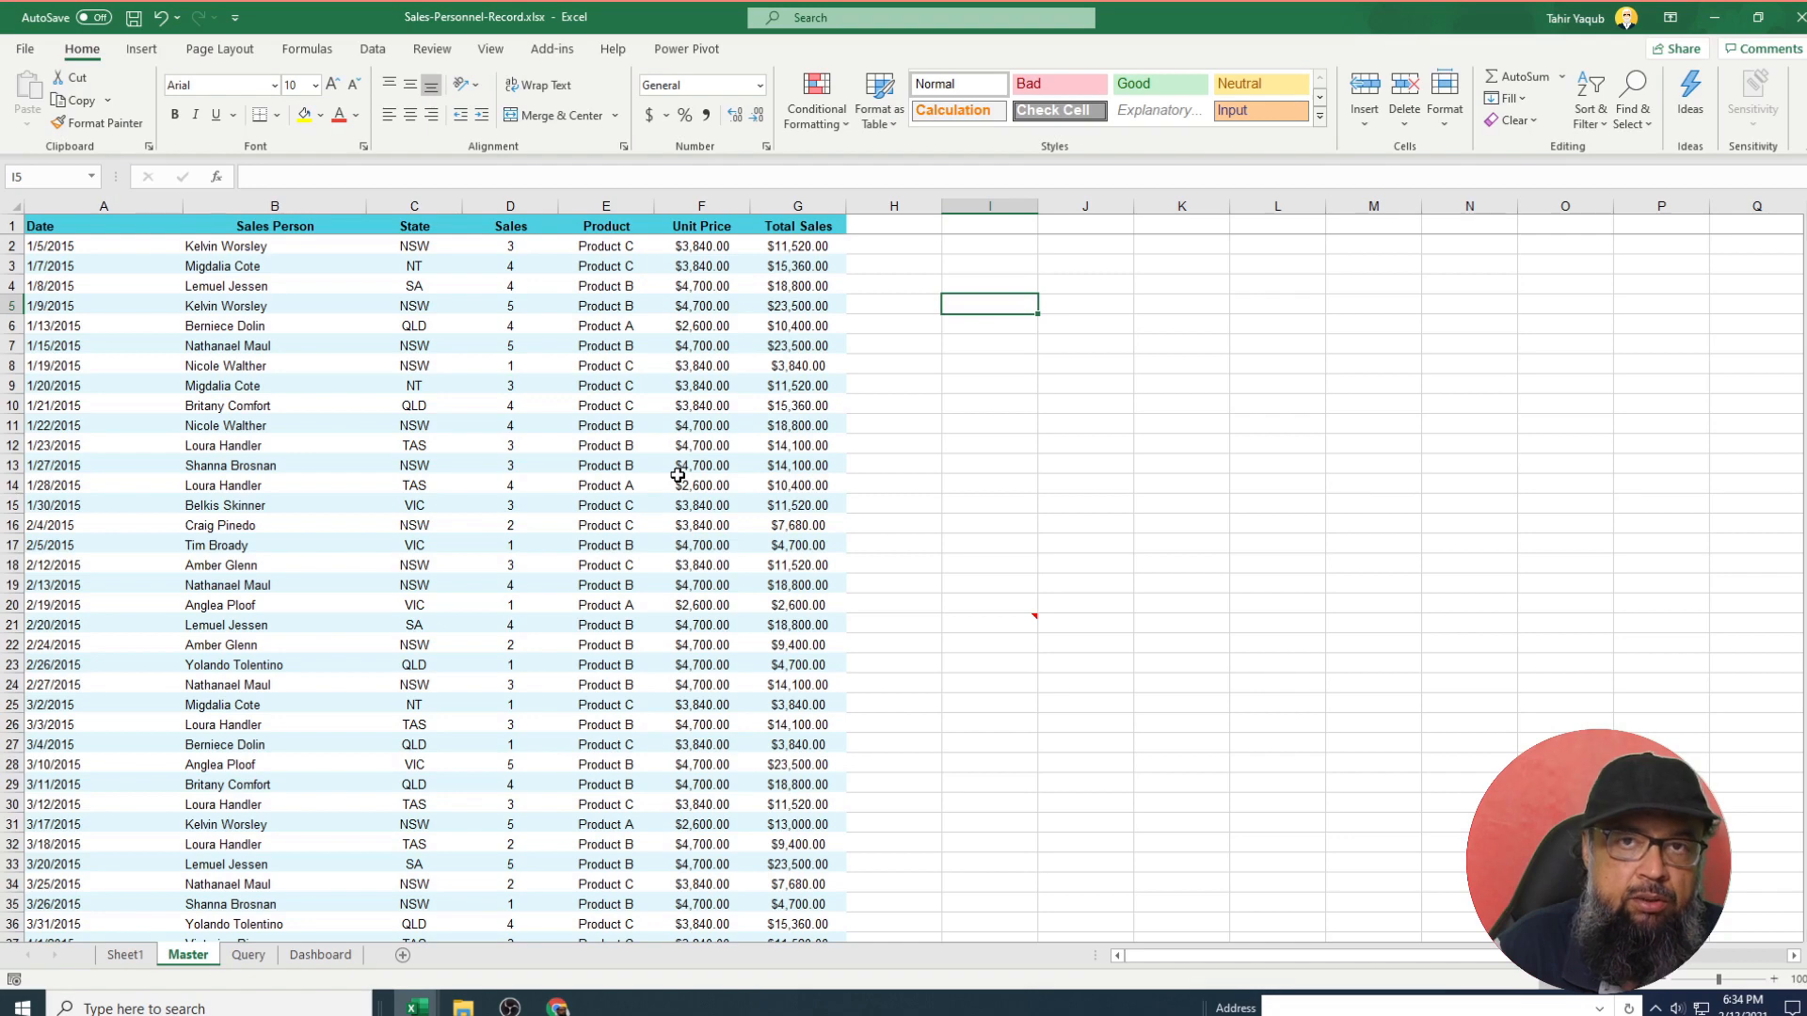
Encrypt the workbook with a password, entering it and confirming it a second time.
{"action": "left_click", "coordinate": [25, 50]}
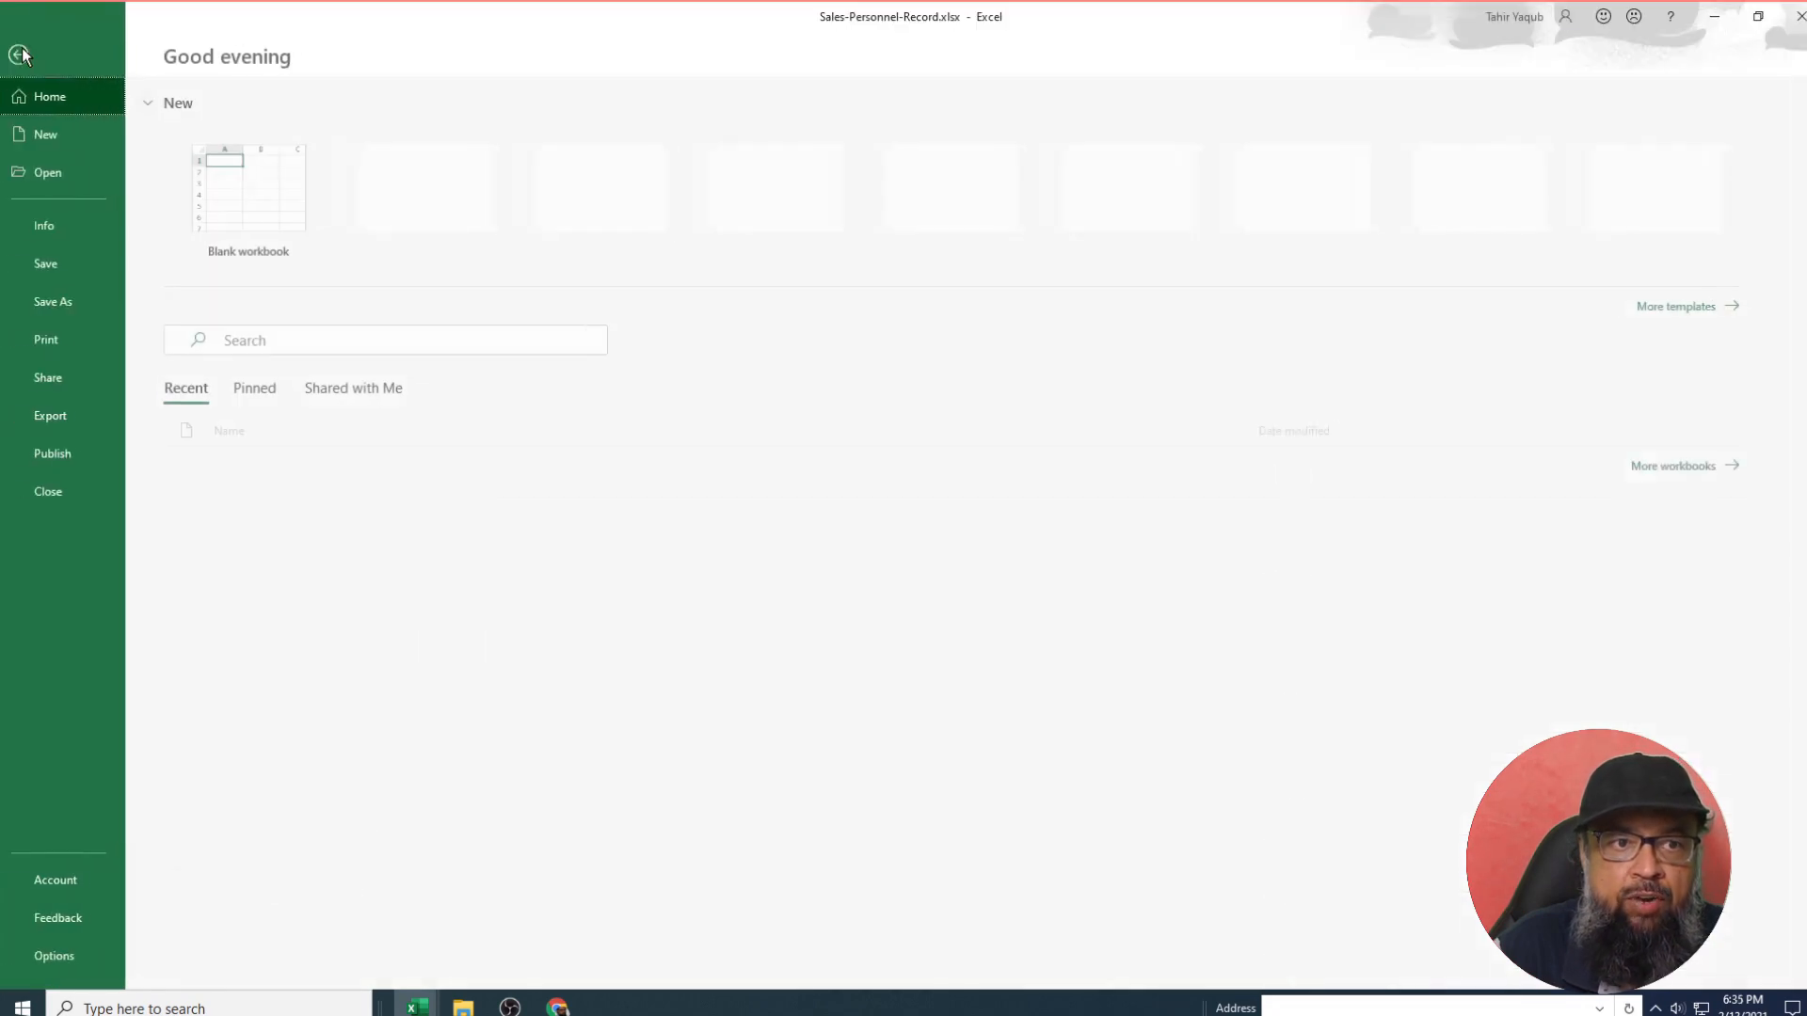
{"action": "left_click", "coordinate": [58, 224]}
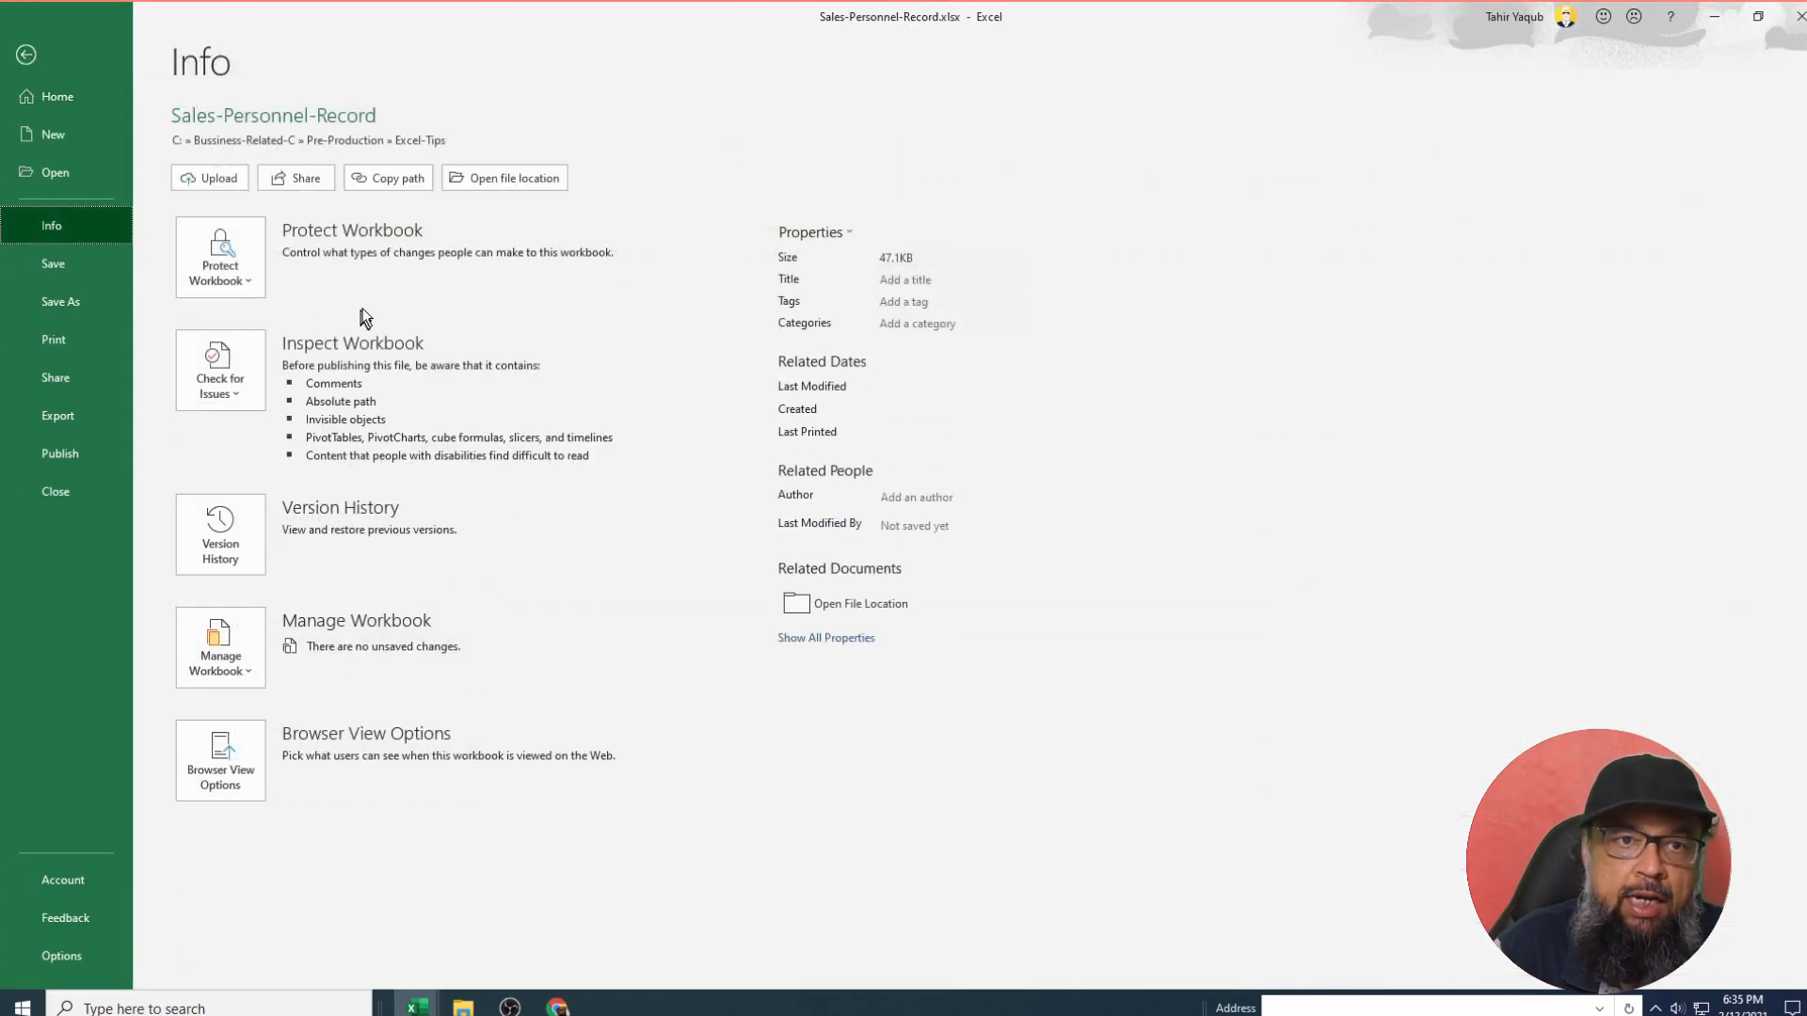
{"action": "left_click", "coordinate": [239, 258]}
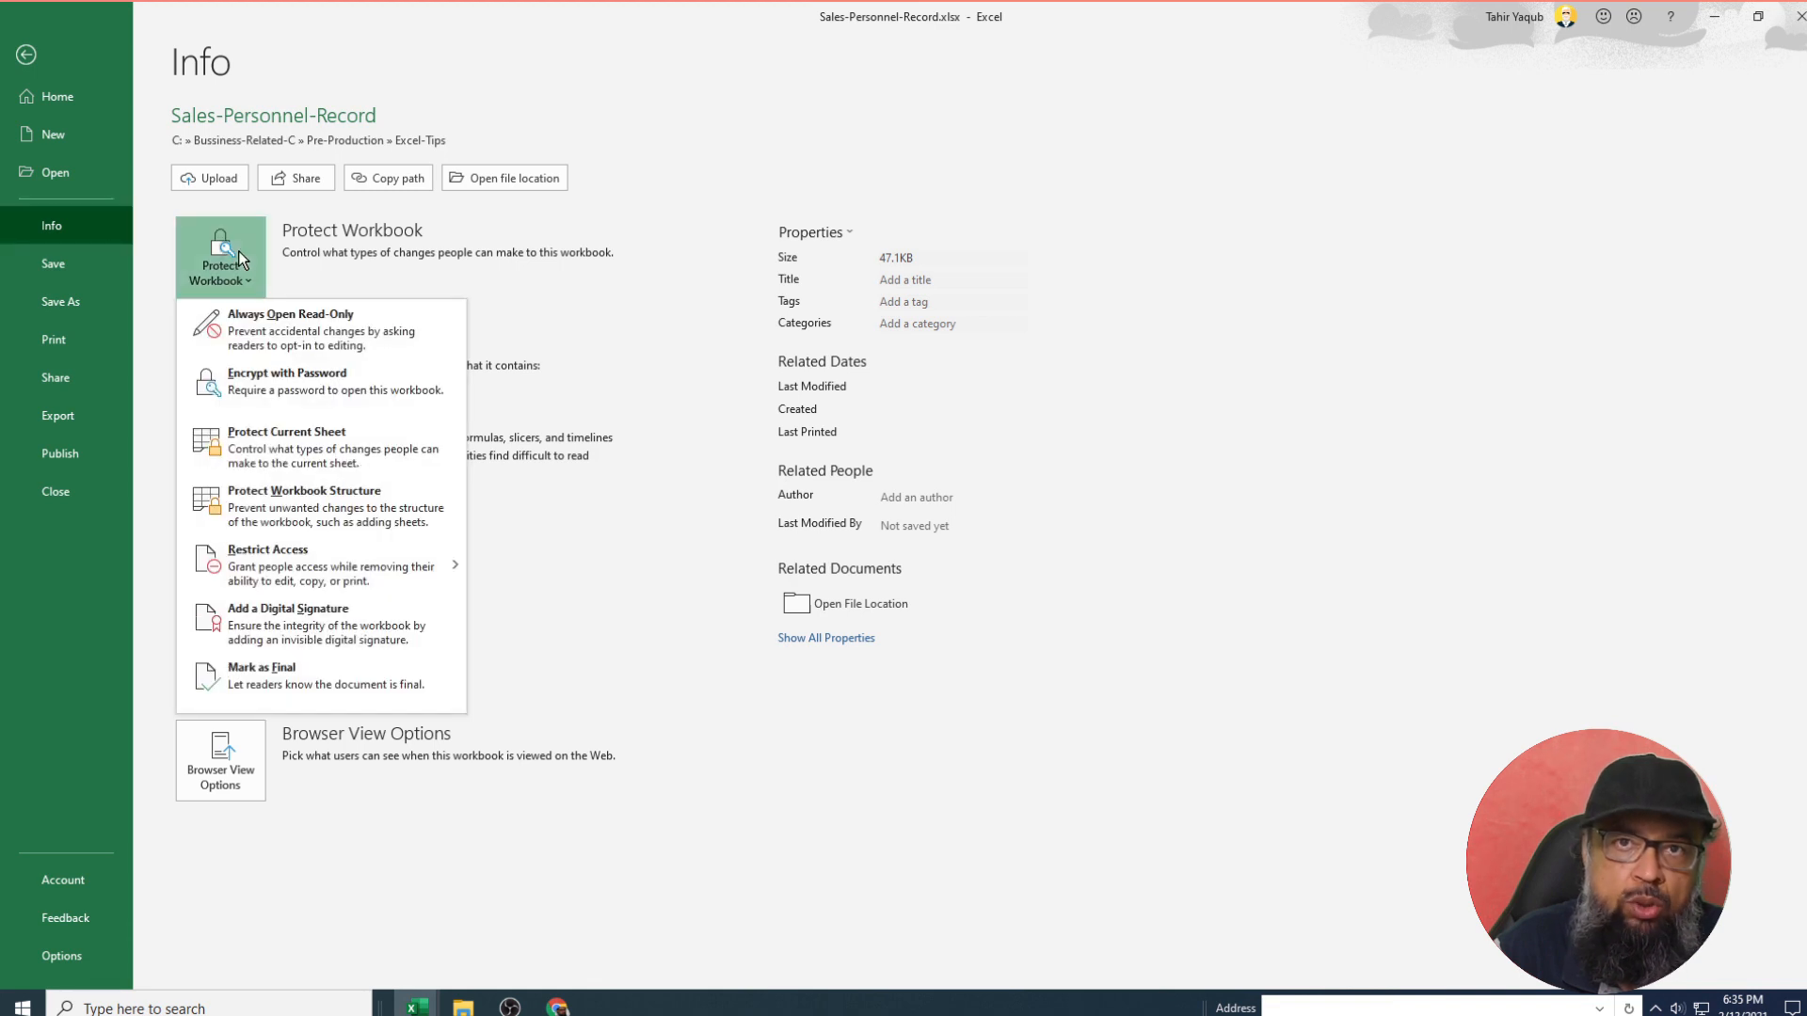
{"action": "left_click", "coordinate": [268, 374]}
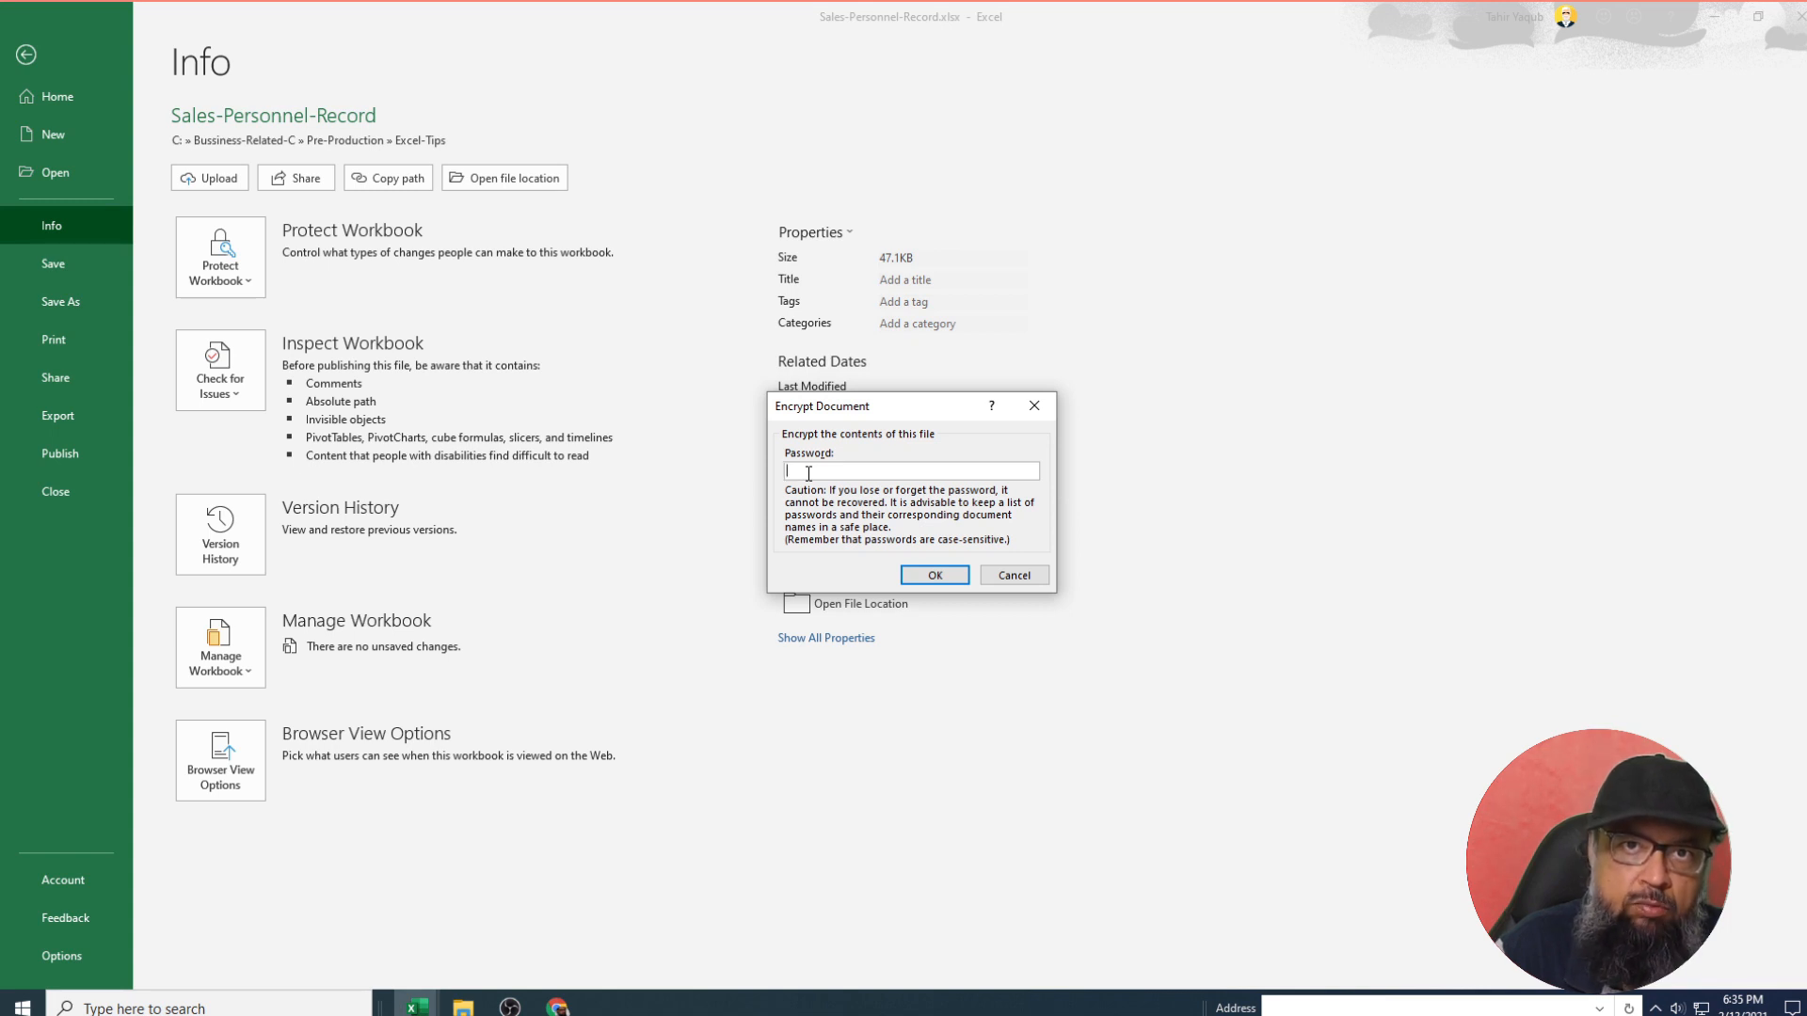
{"action": "type", "text": "1234"}
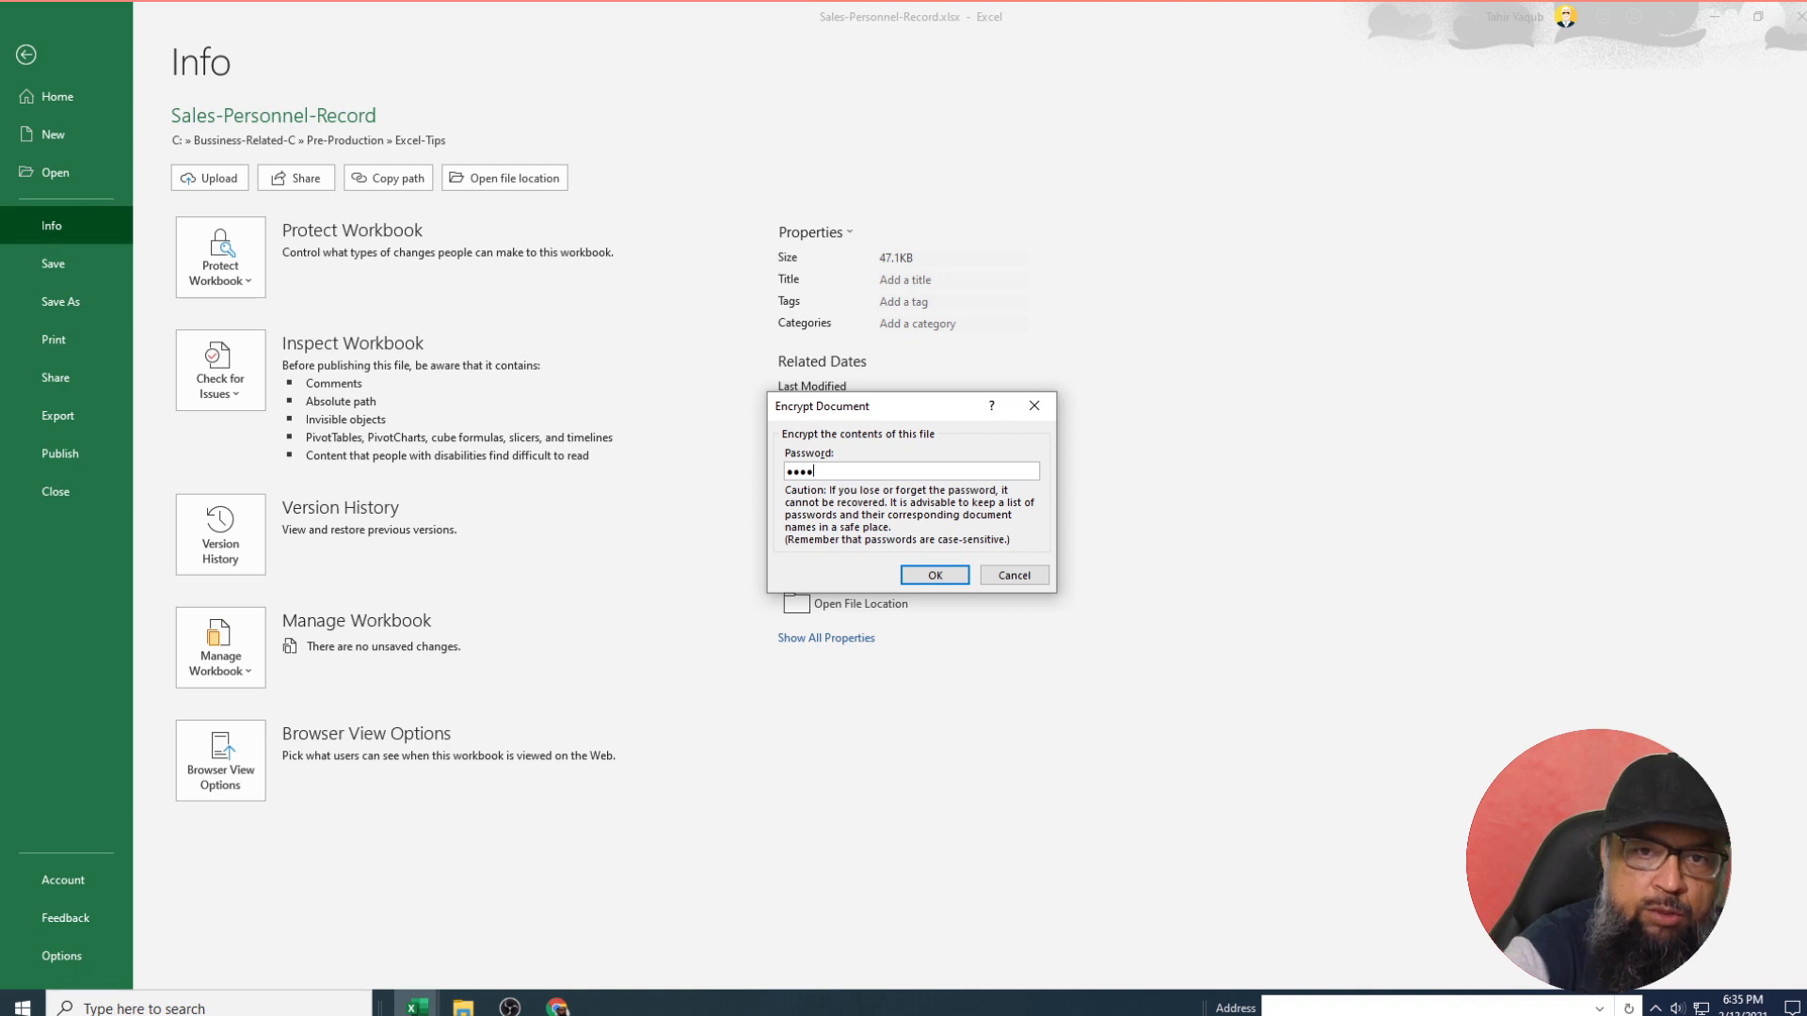
{"action": "left_click", "coordinate": [931, 575]}
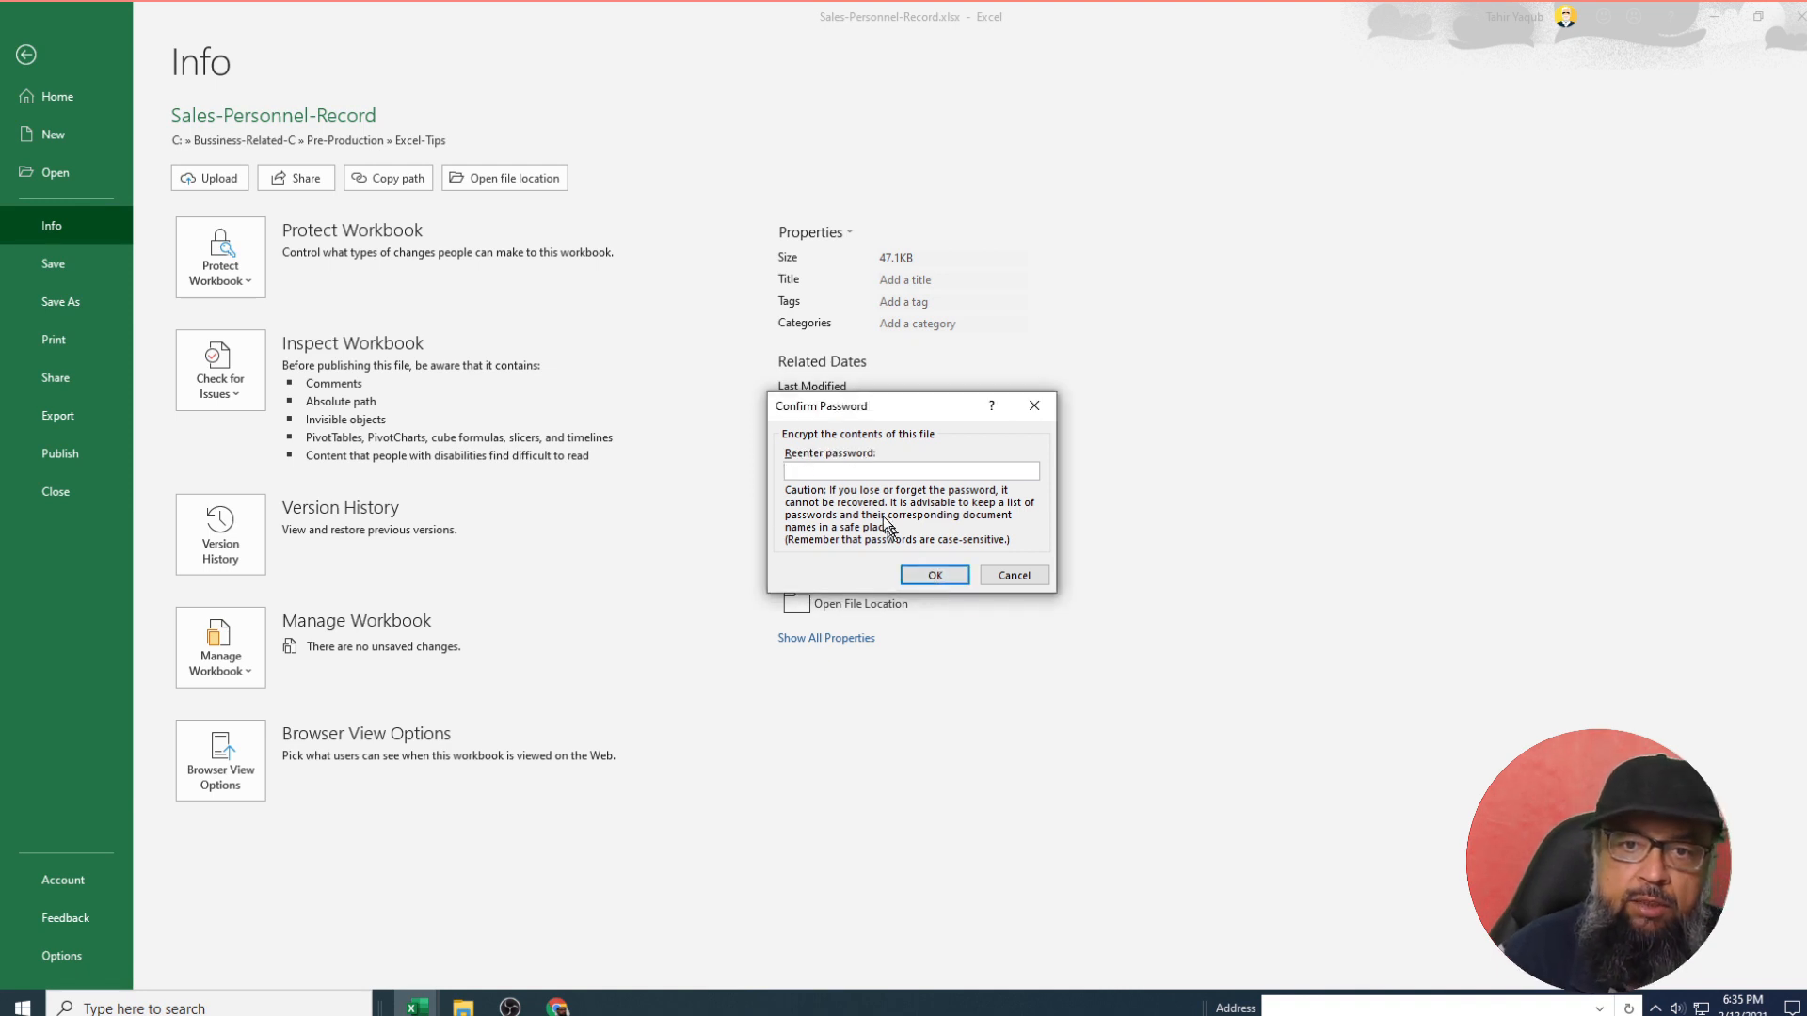
{"action": "type", "text": "1234"}
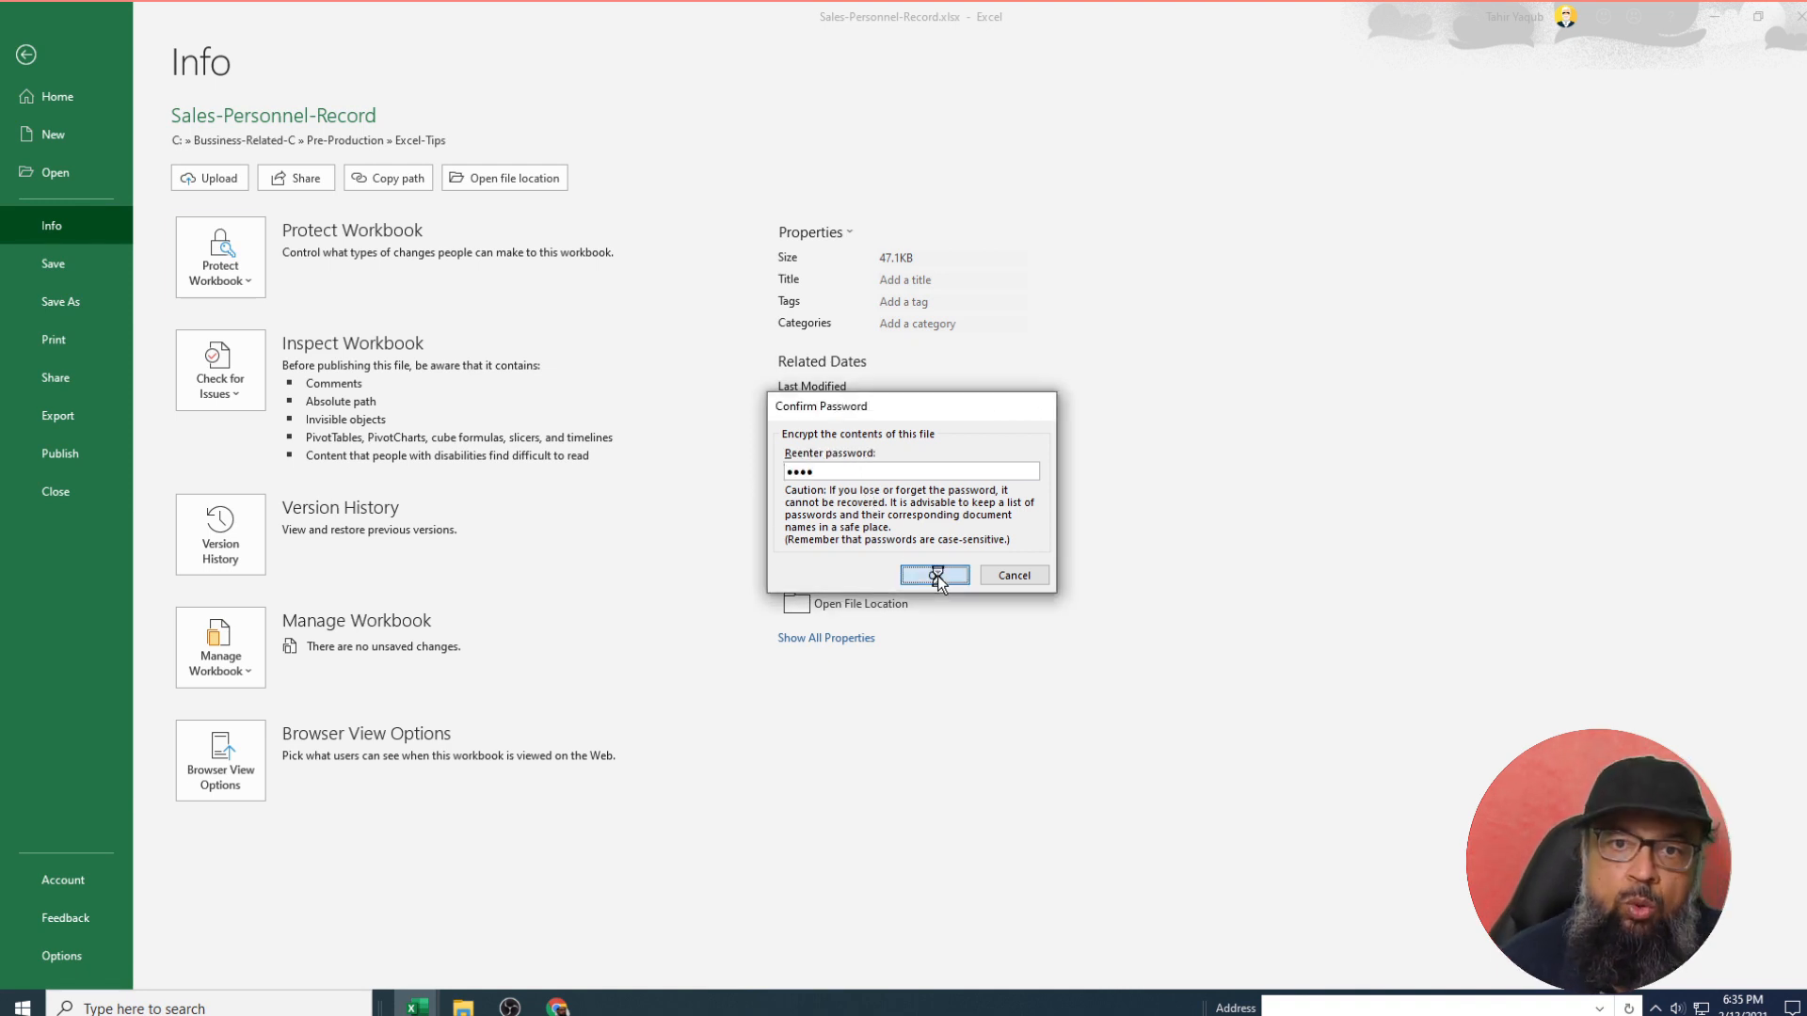
{"action": "left_click", "coordinate": [934, 575]}
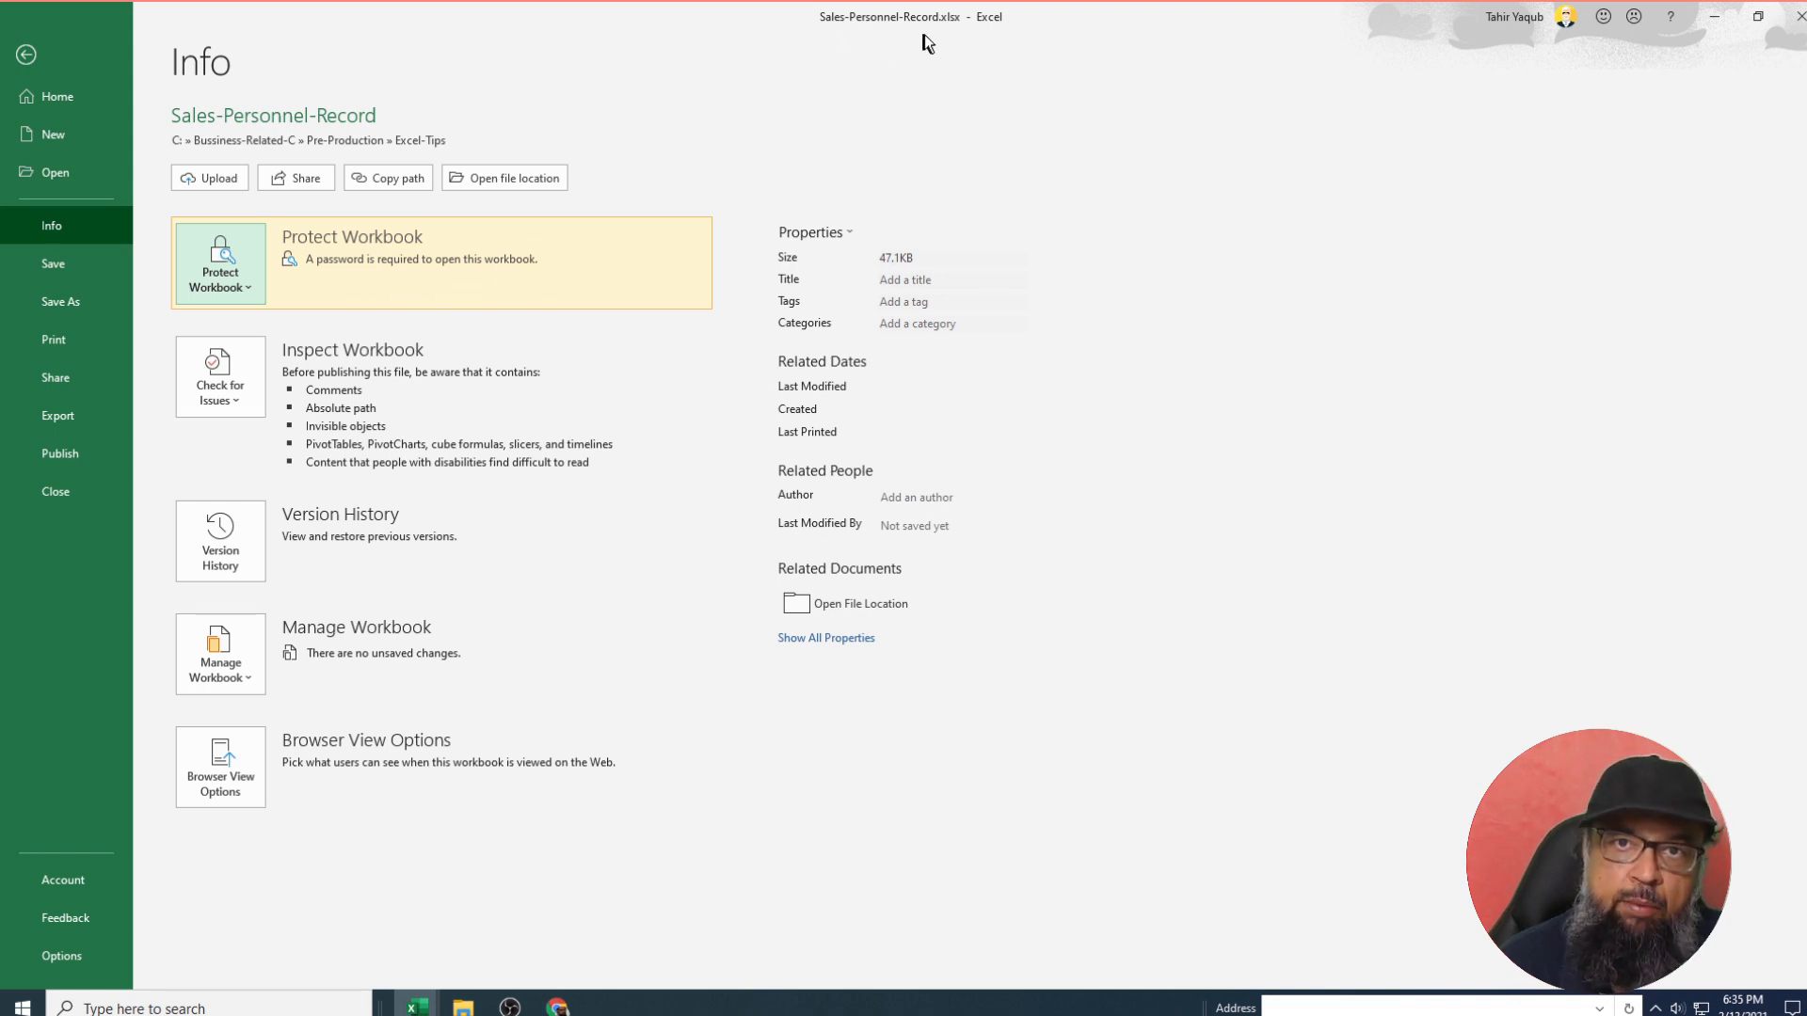
Close the encrypted Sales-Personnel-Record workbook, answering the save prompt.
{"action": "left_click", "coordinate": [79, 491]}
{"action": "left_click", "coordinate": [828, 526]}
{"action": "left_click", "coordinate": [28, 53]}
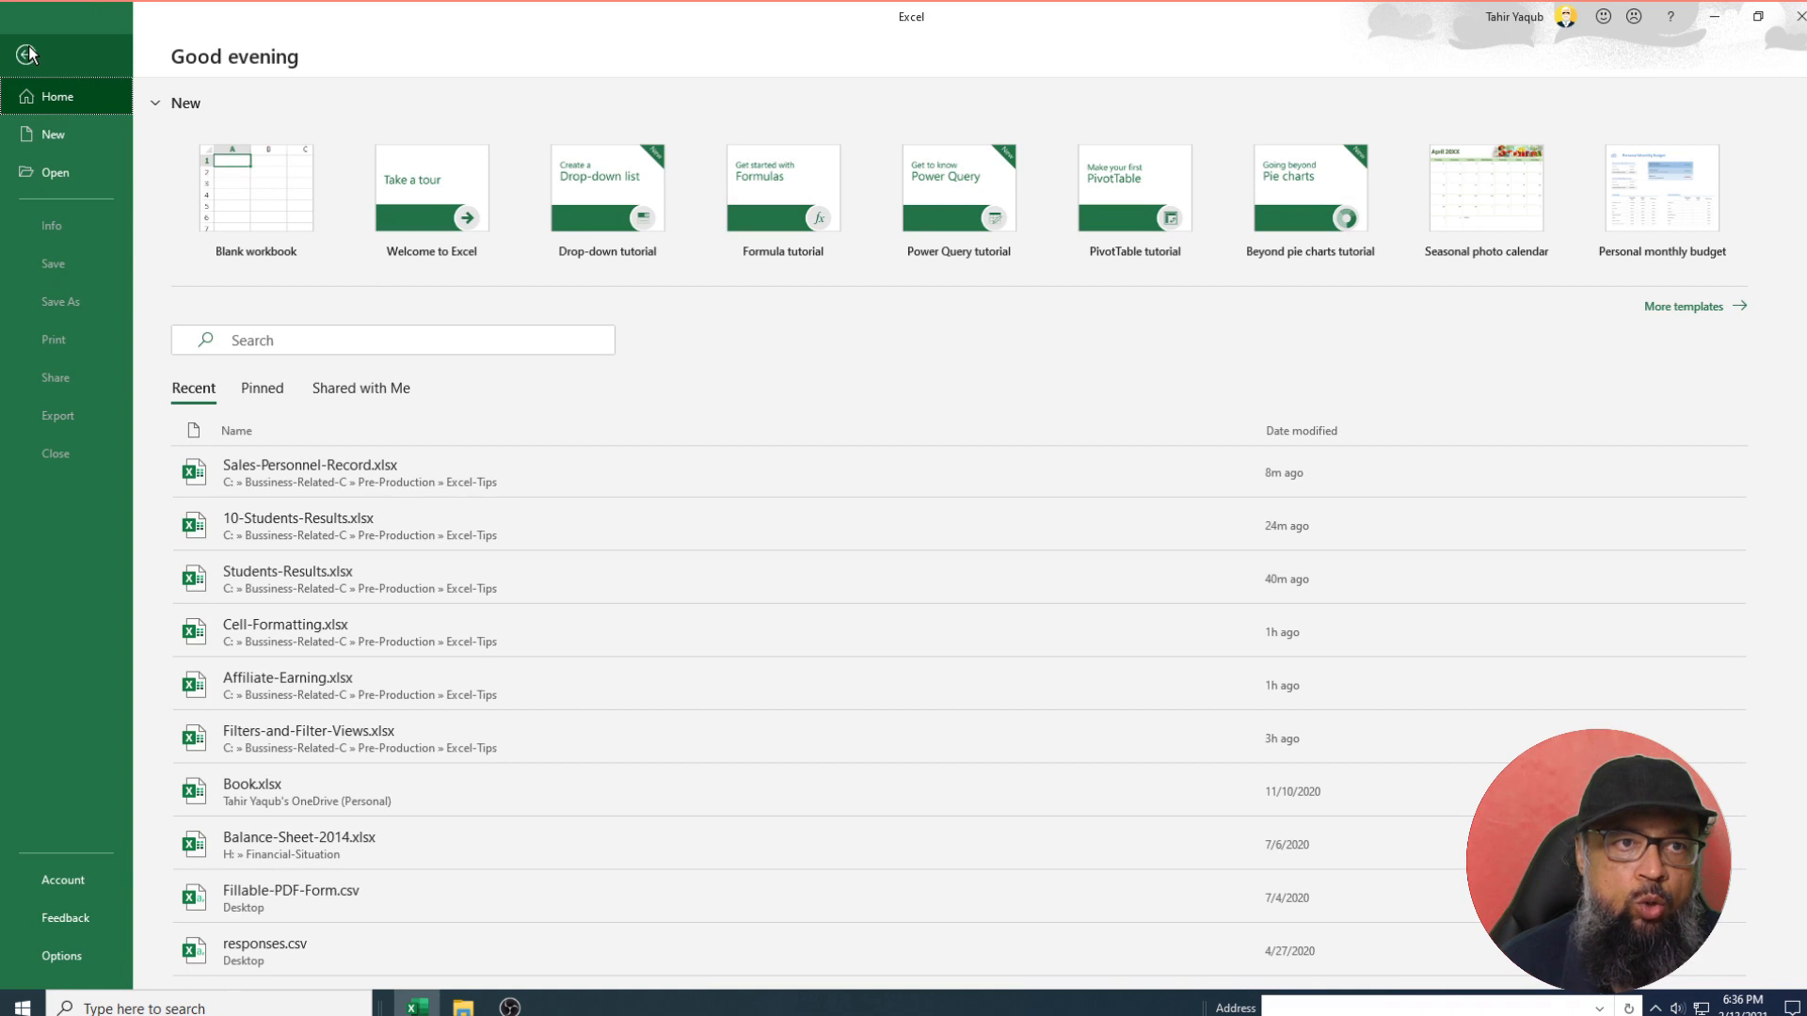
Reopen Sales-Personnel-Record.xlsx from Recent, retrying after a wrong password until the correct one opens it.
{"action": "left_click", "coordinate": [314, 472]}
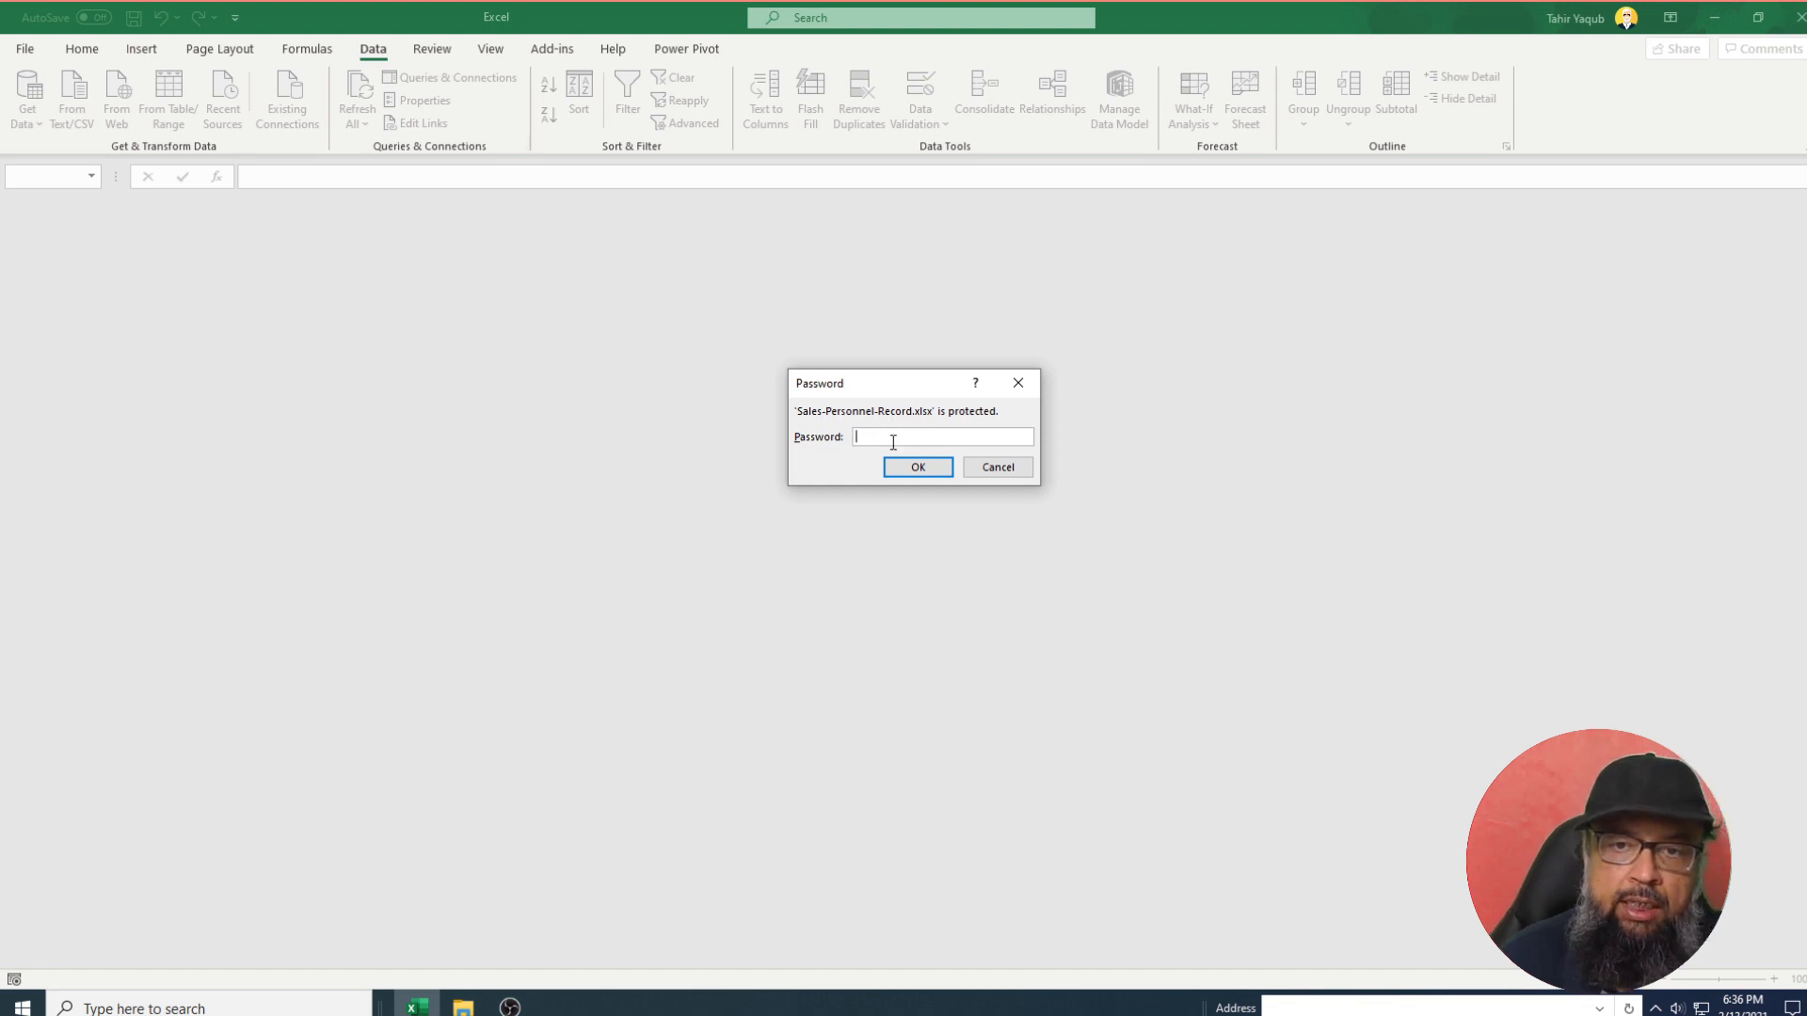
{"action": "type", "text": "••"}
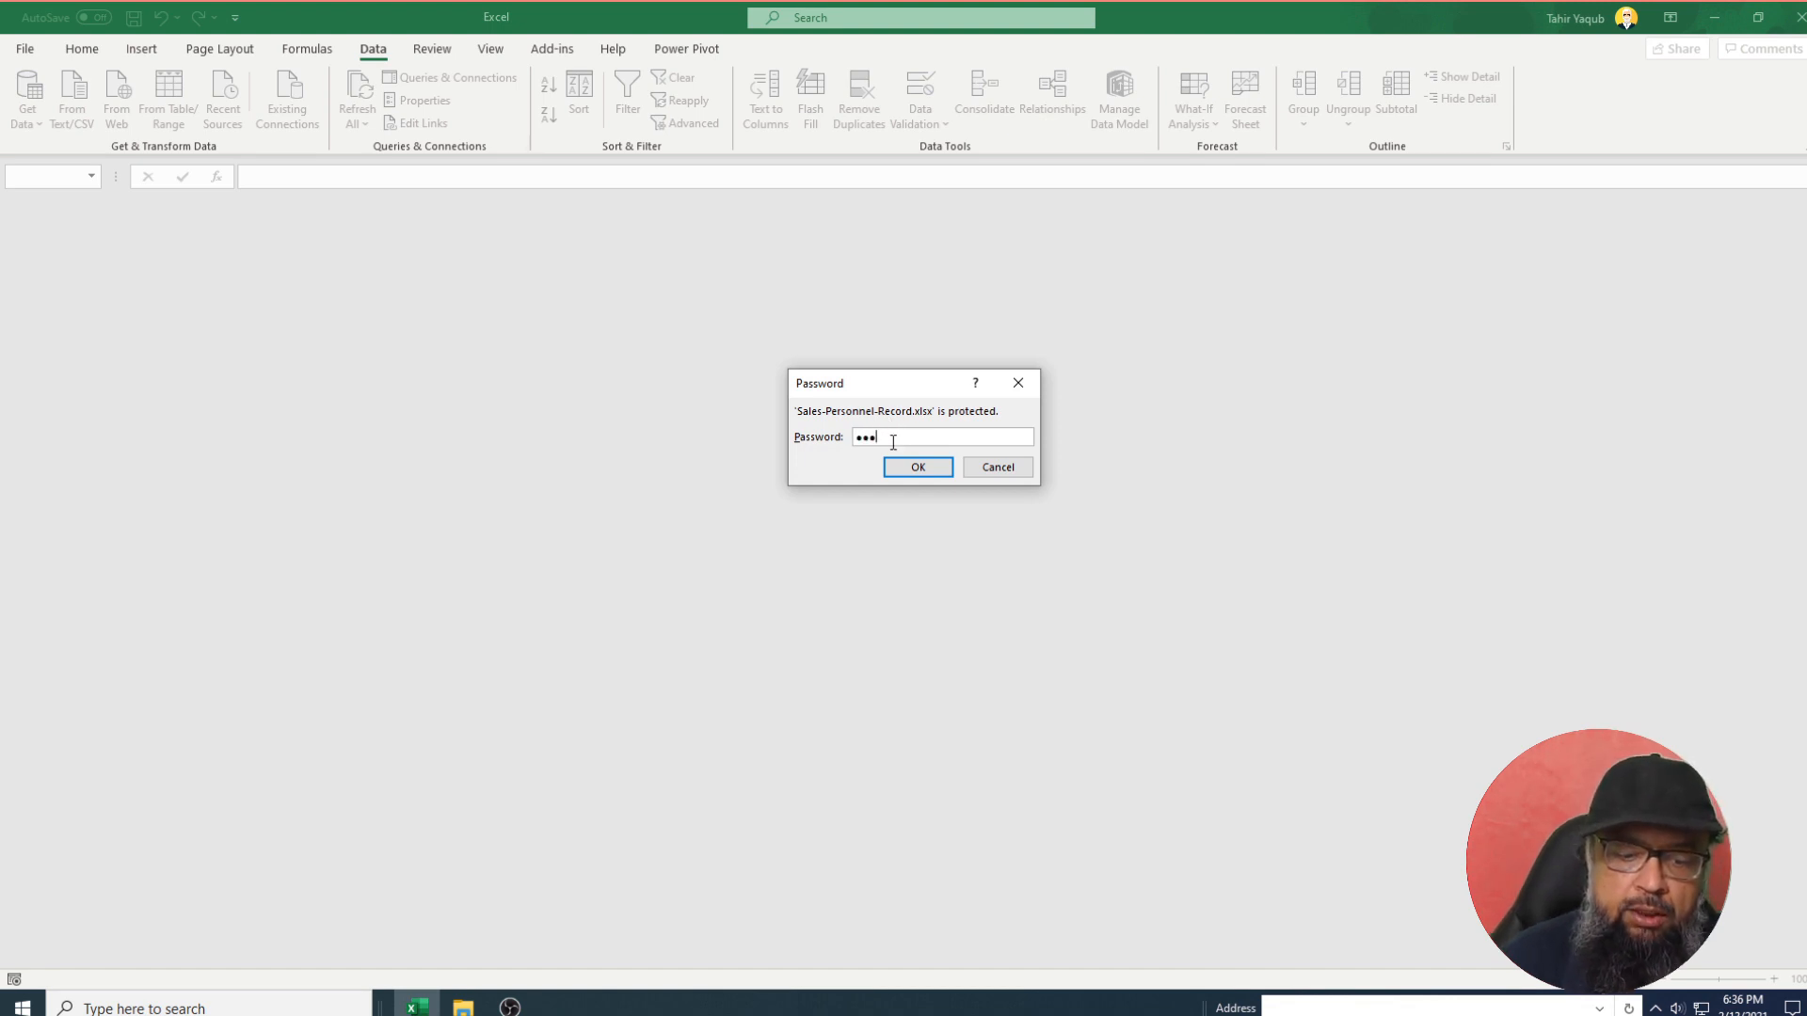
{"action": "type", "text": "•"}
{"action": "left_click", "coordinate": [917, 466]}
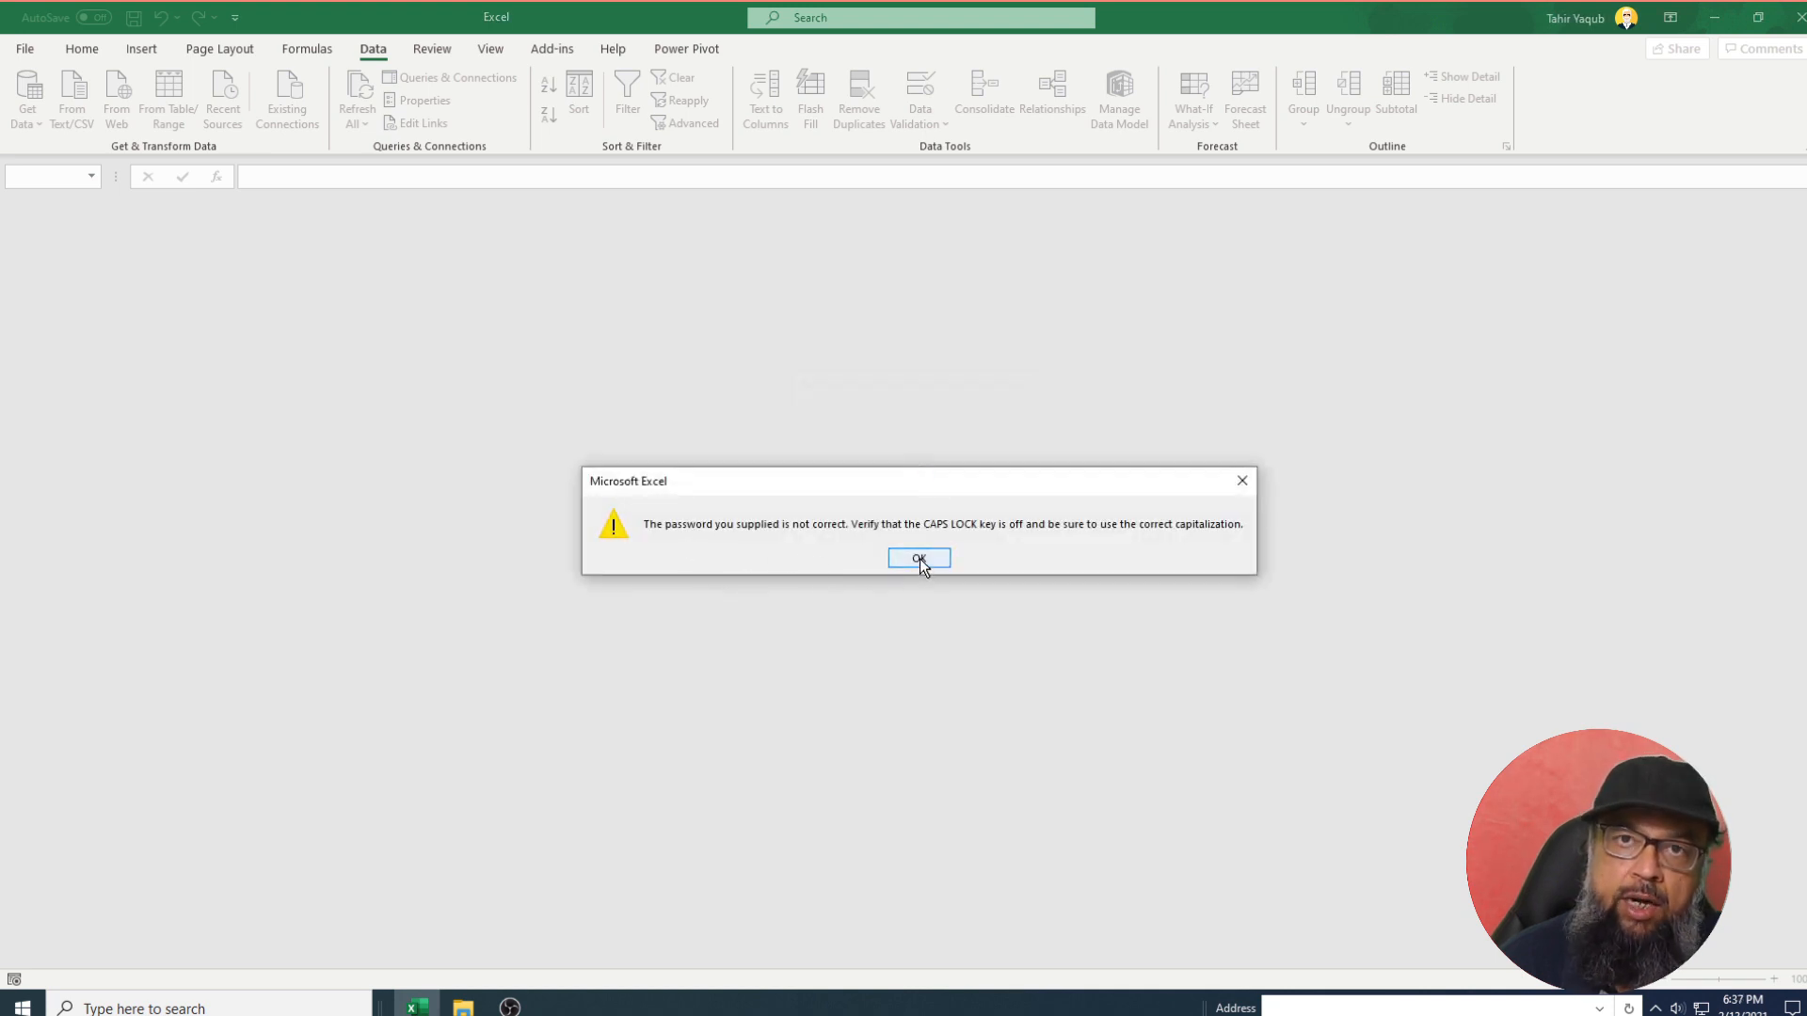
{"action": "left_click", "coordinate": [920, 559]}
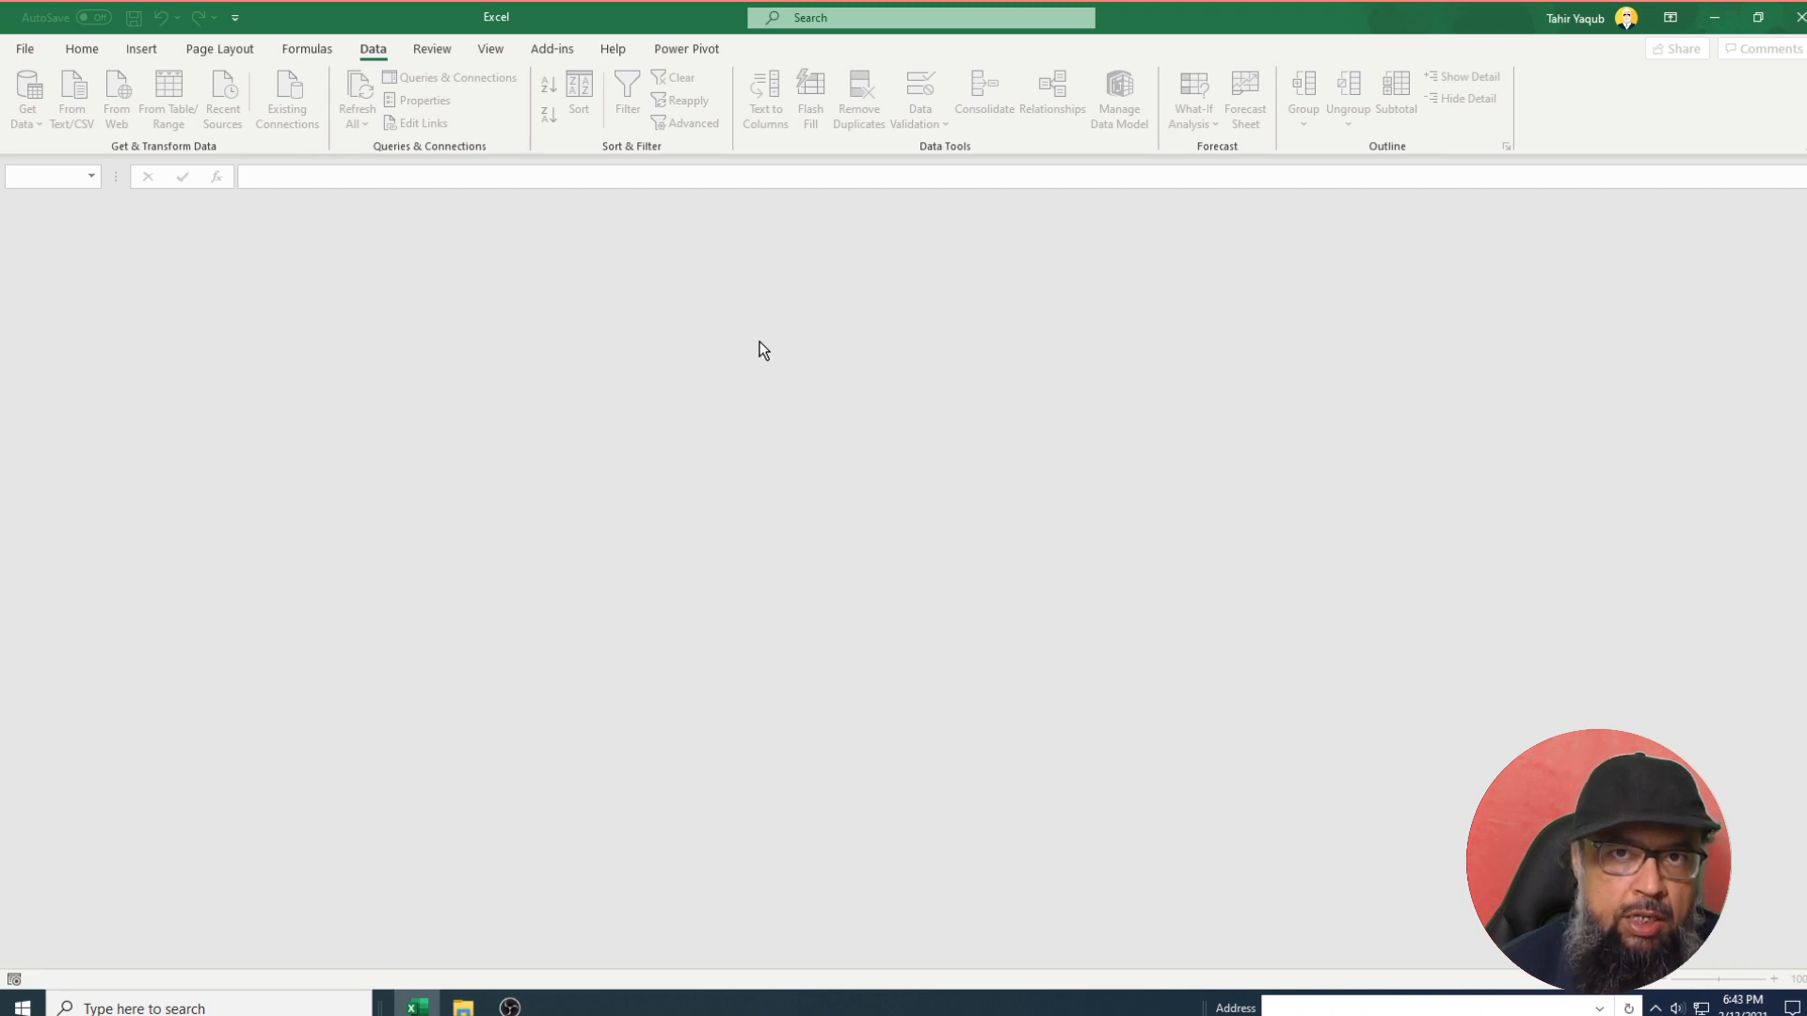
{"action": "left_click", "coordinate": [26, 52]}
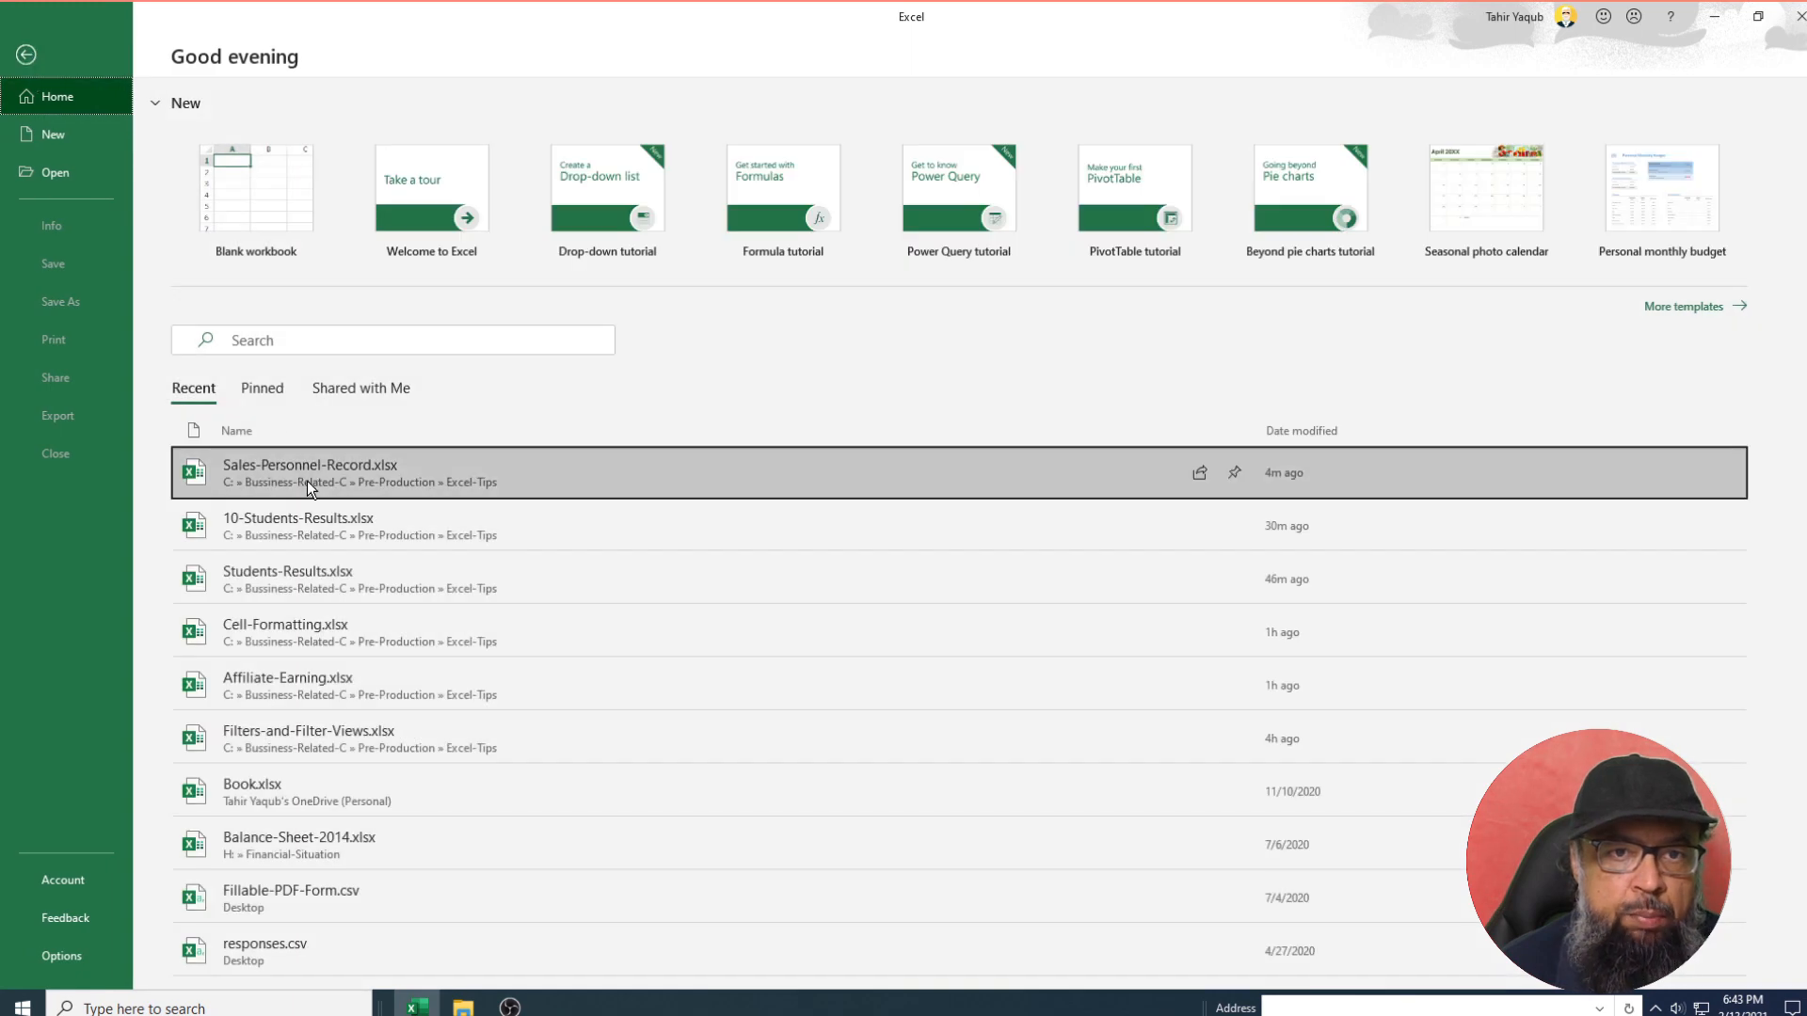
{"action": "left_click", "coordinate": [306, 482]}
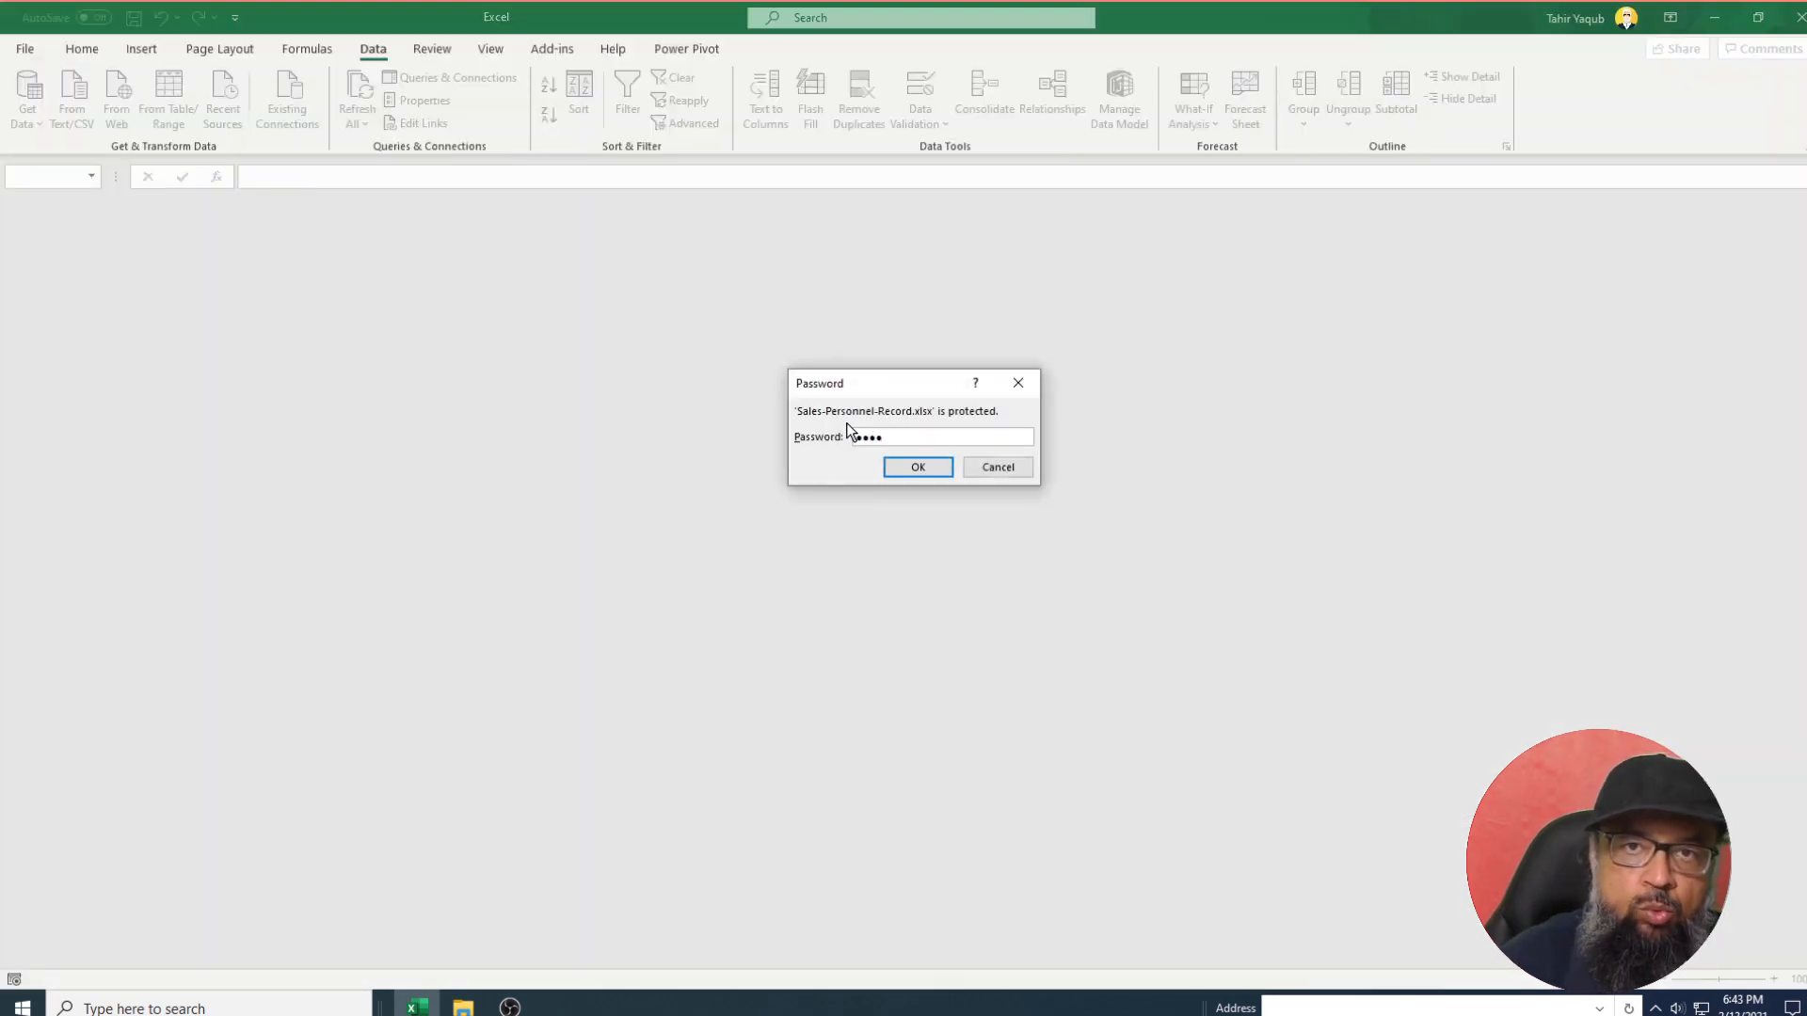
{"action": "left_click", "coordinate": [917, 468]}
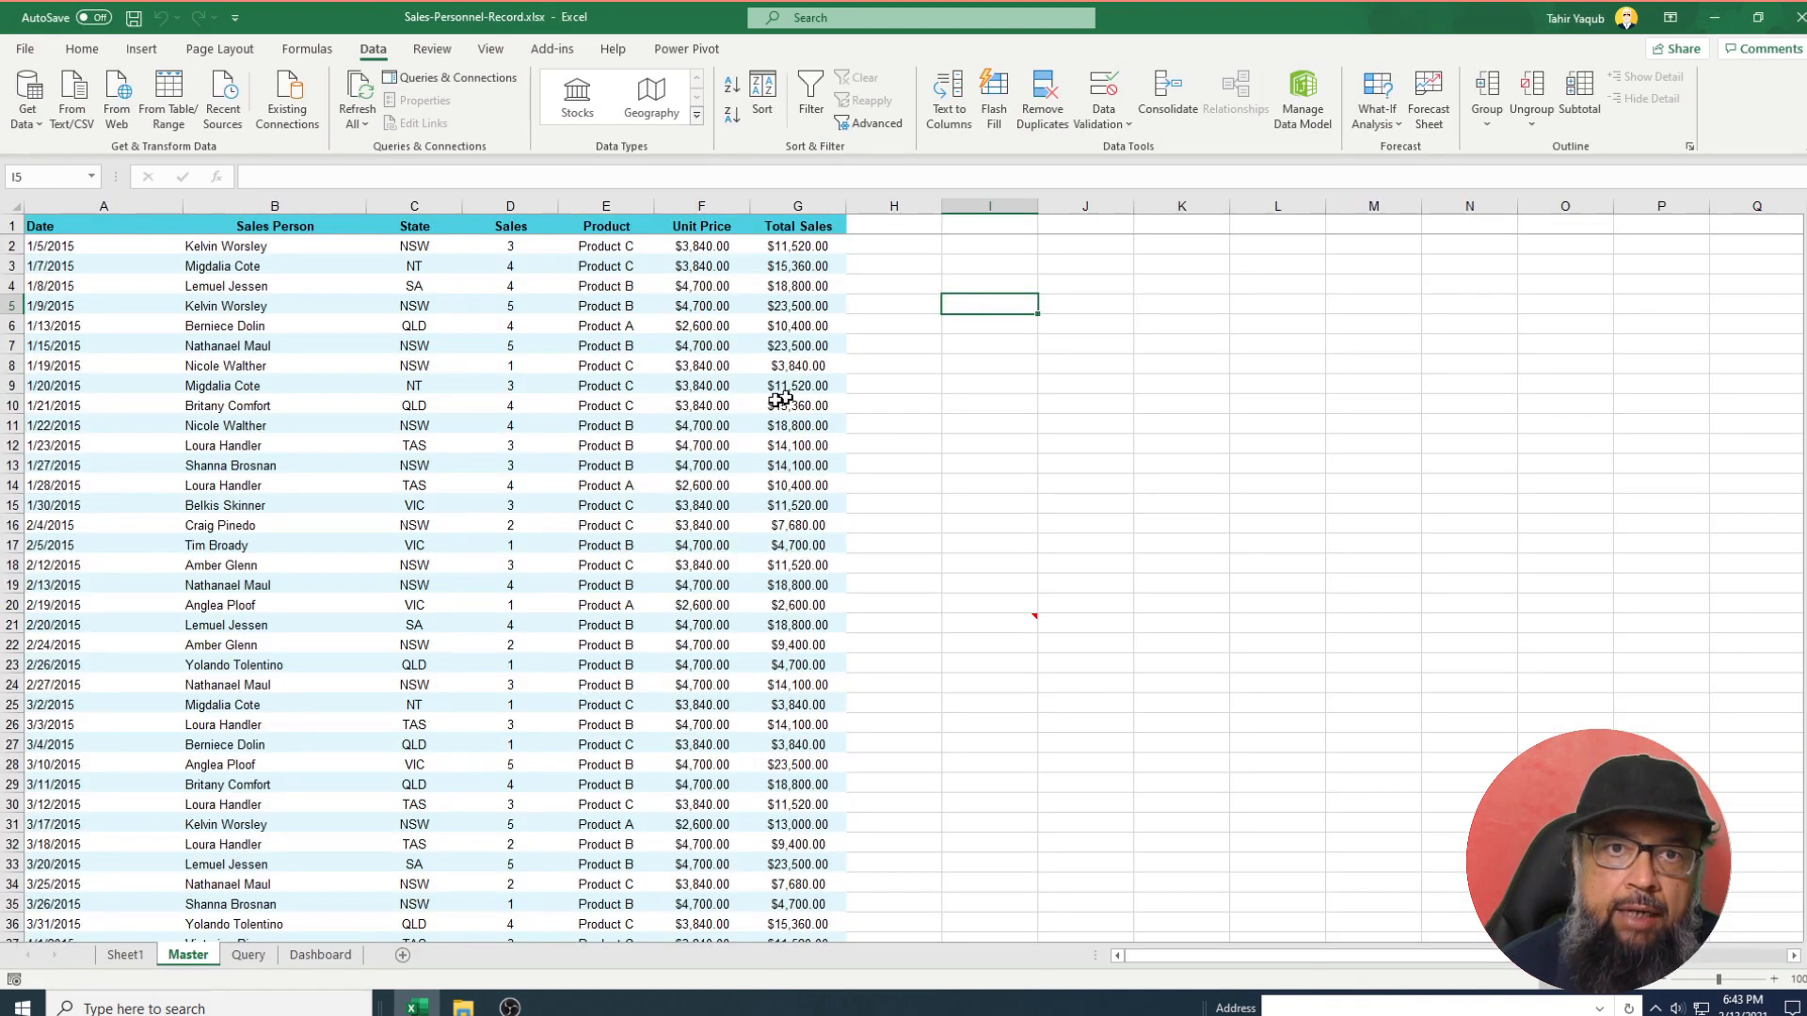